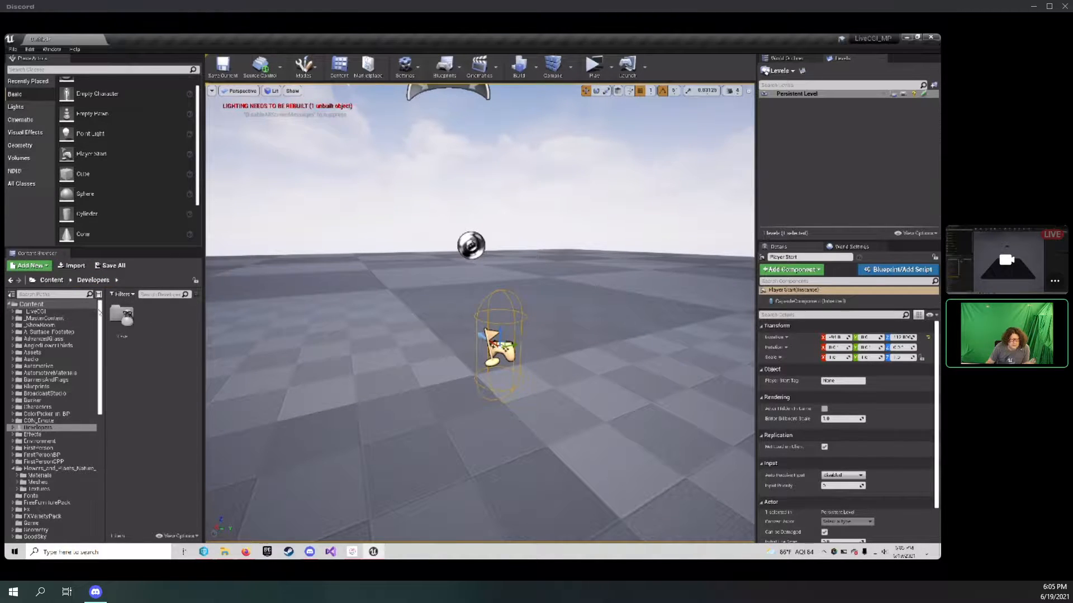
drag(59, 258, 77, 532)
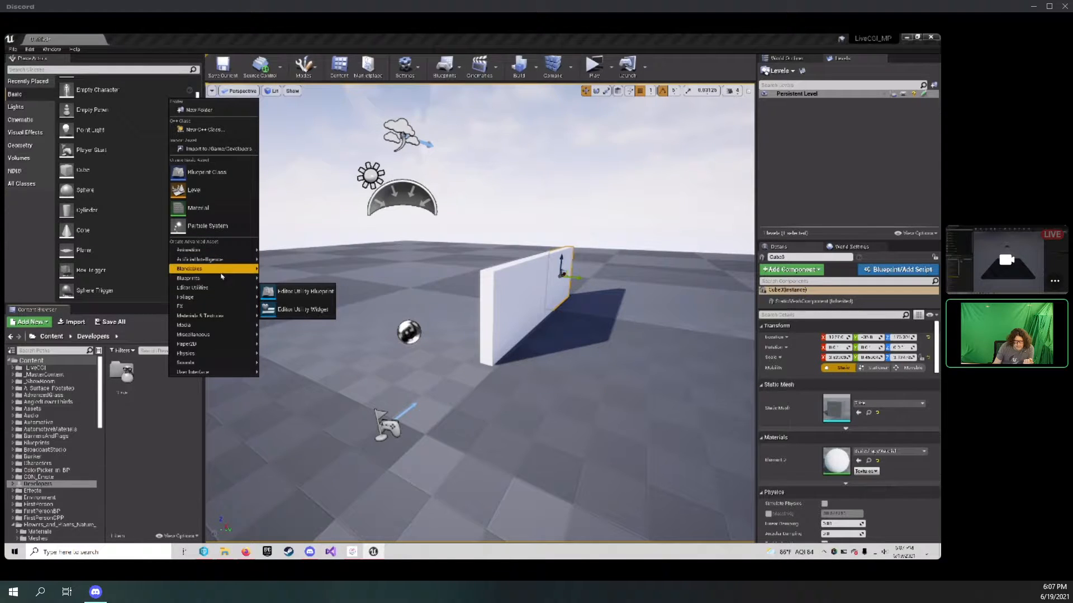
mouse_move(222, 279)
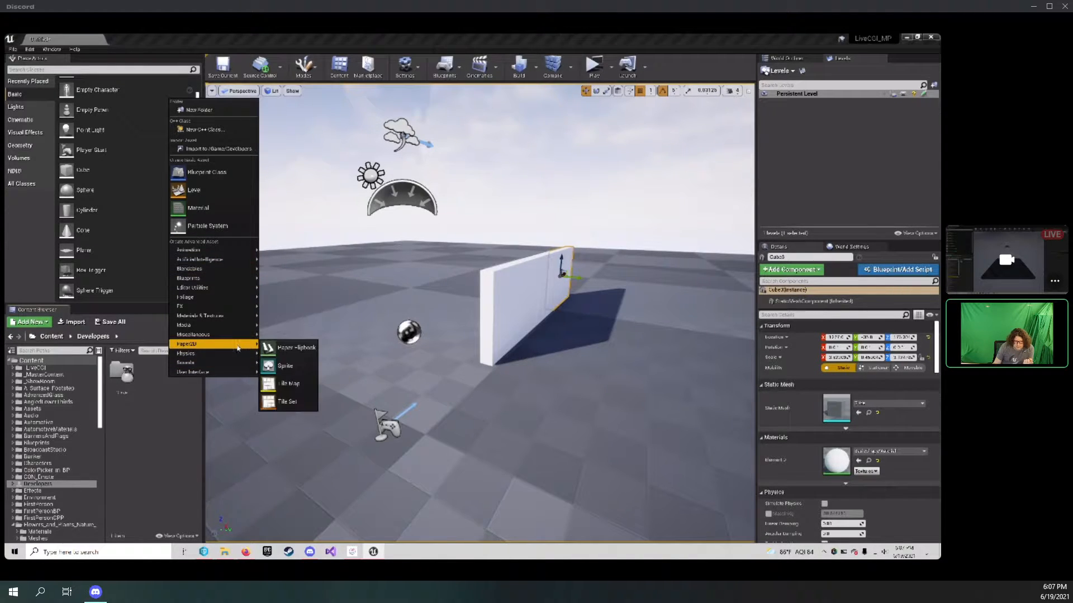
mouse_move(222, 307)
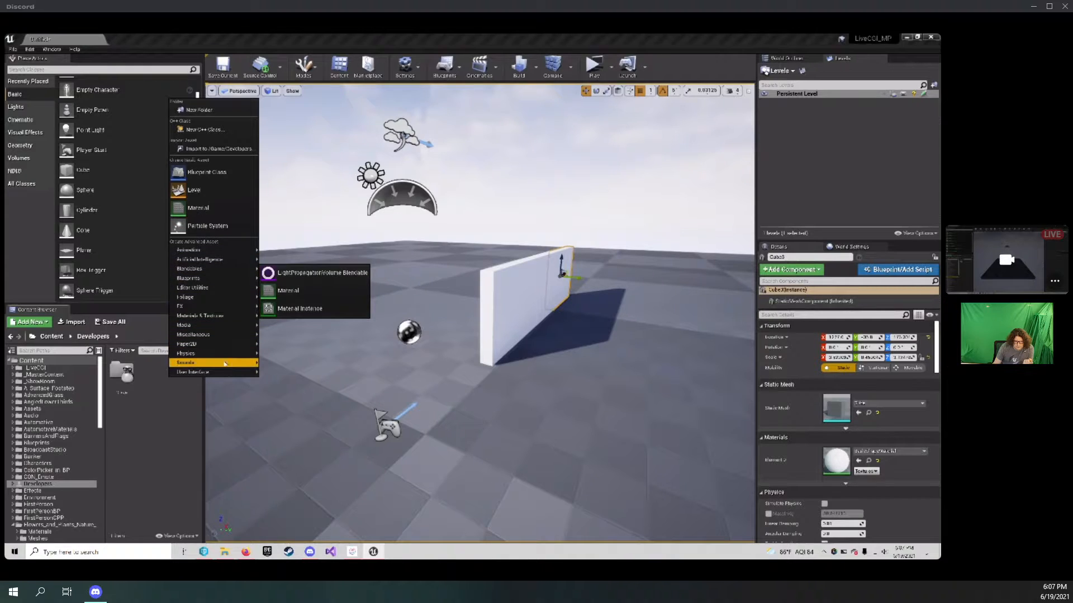
click(167, 392)
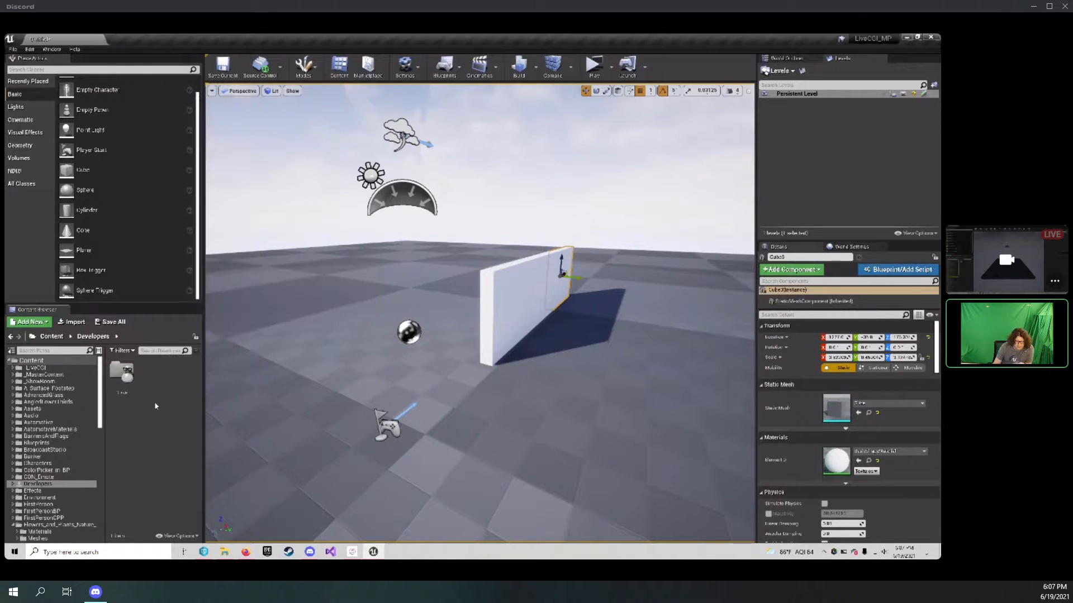
Create a Blueprint Class with Actor as its parent in the Developers folder and name it BP_SpinningSquare.
right_click(155, 392)
click(190, 181)
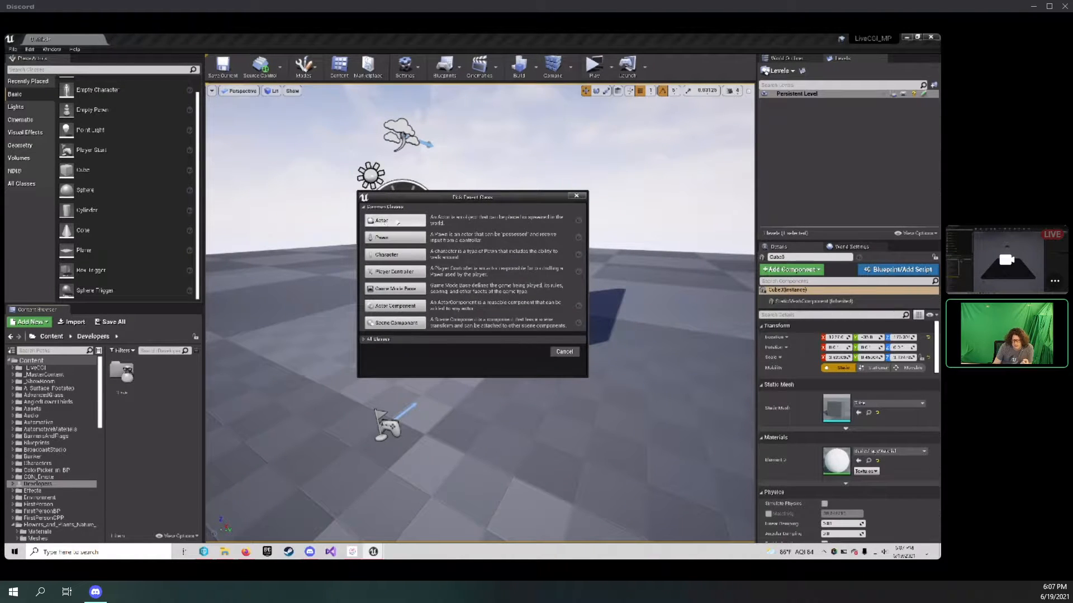
click(396, 221)
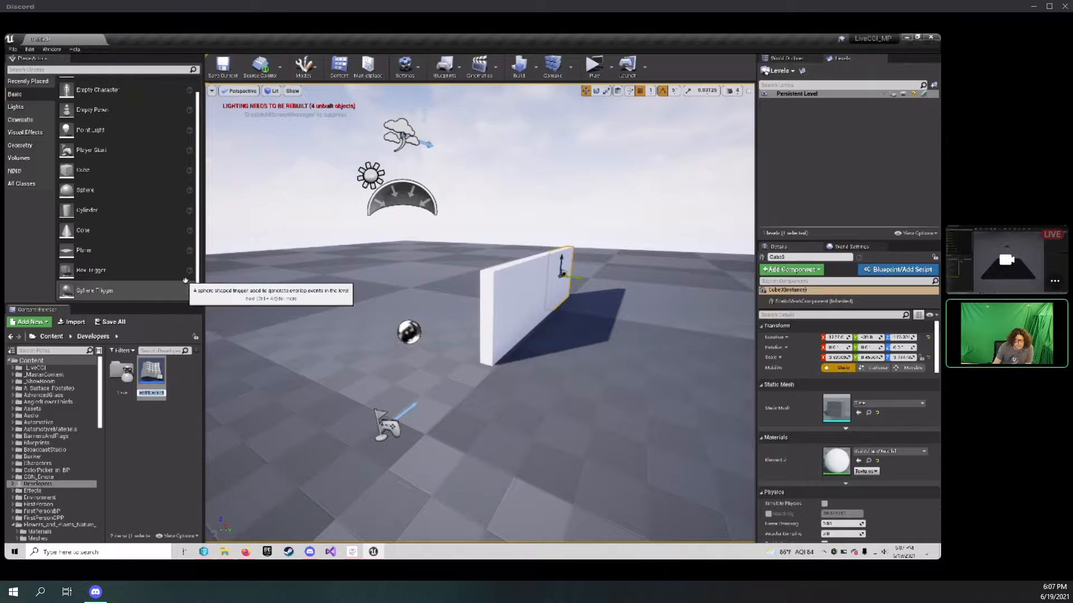
text(BP_Intering)
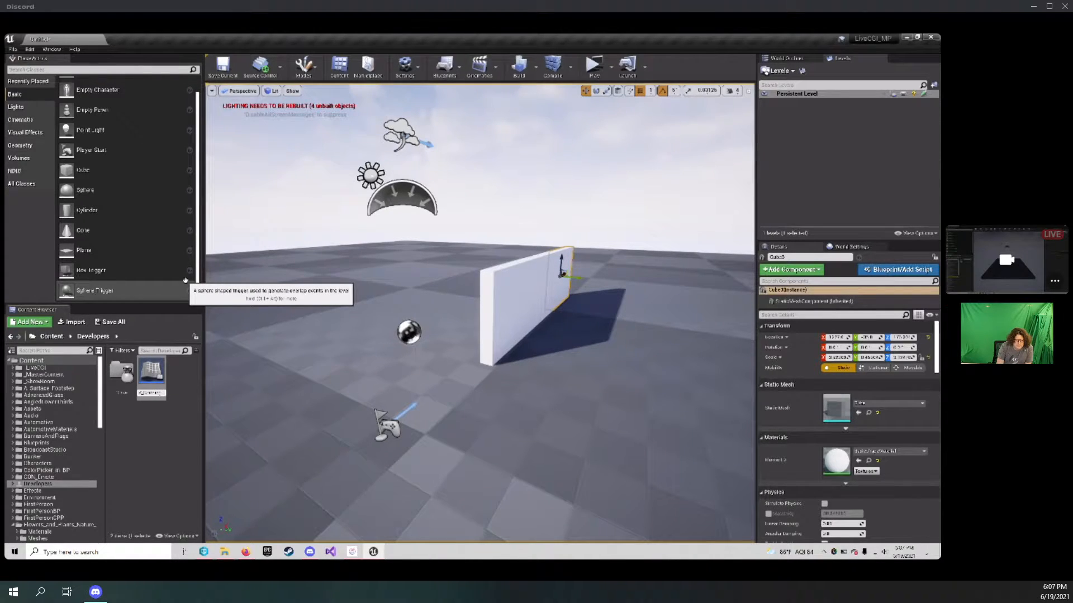
key(BackSpace)
text(S)
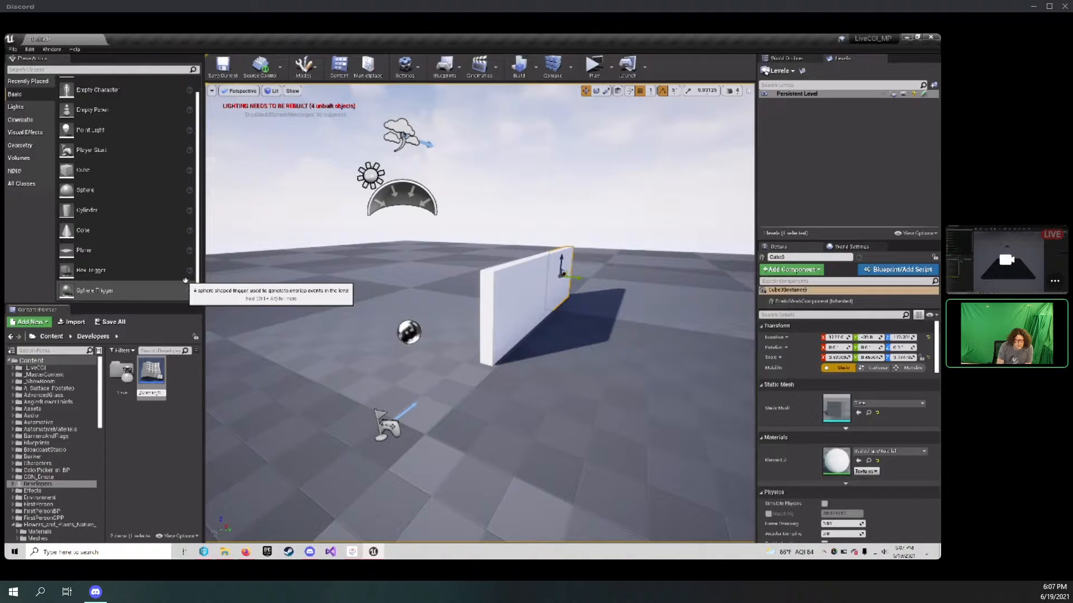
key(Return)
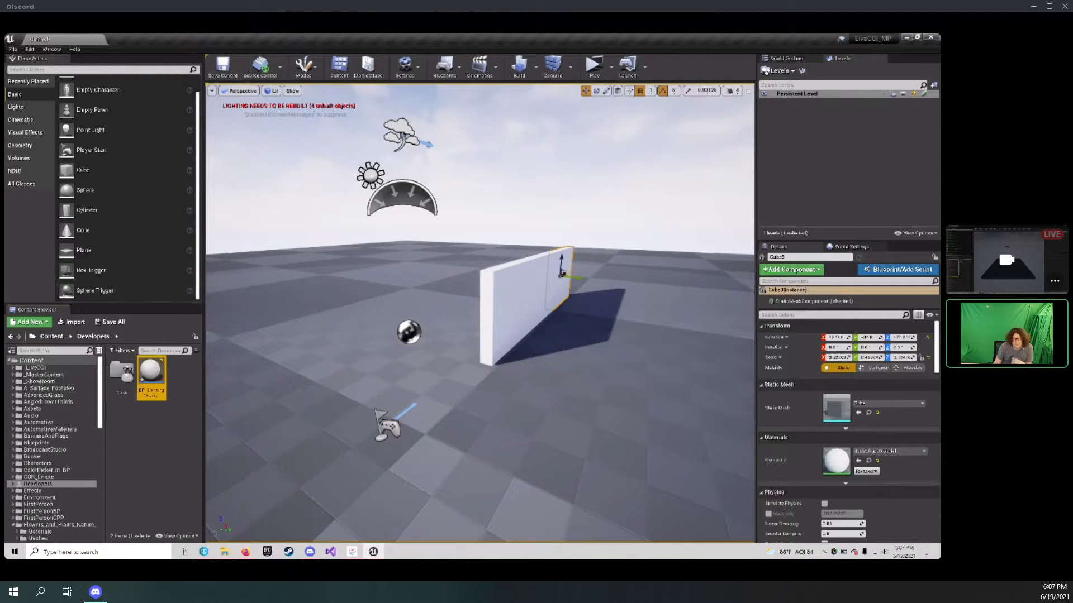
Open BP_SpinningSquare for editing and reposition its editor window.
click(151, 416)
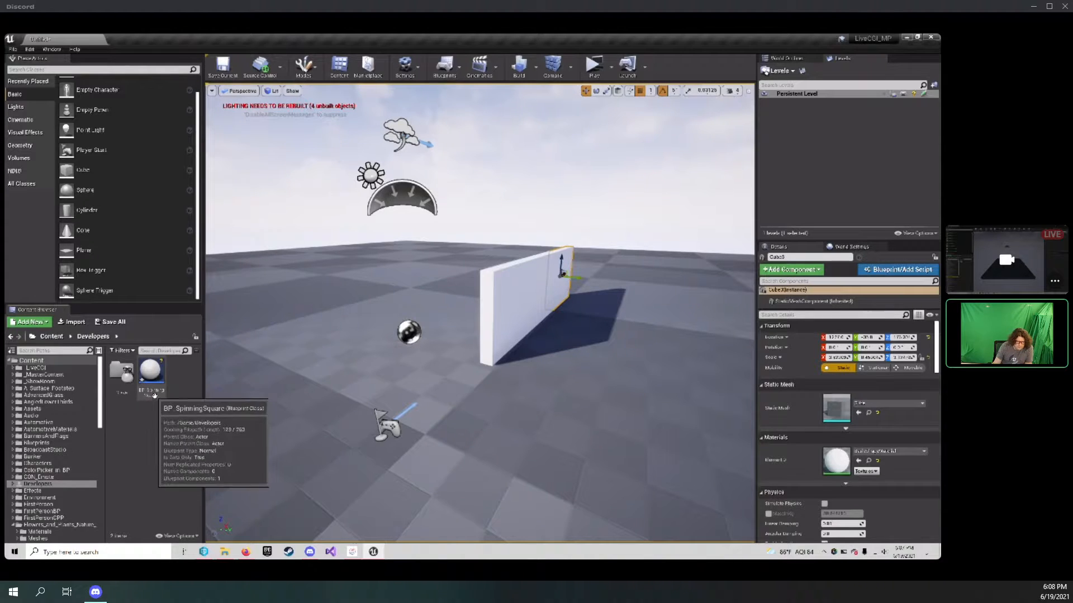
double_click(155, 395)
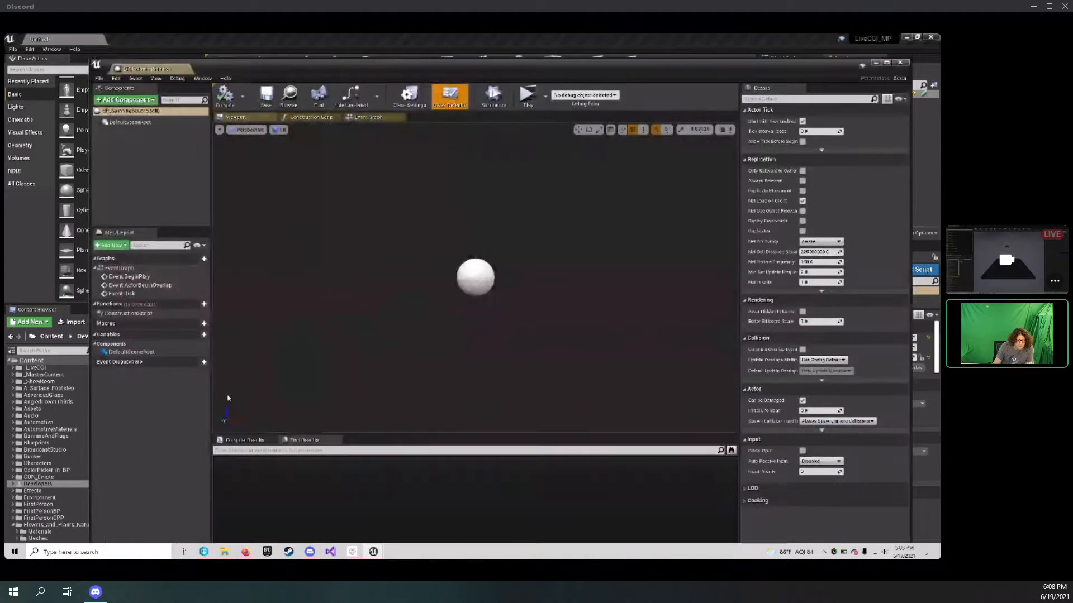
drag(224, 69, 205, 48)
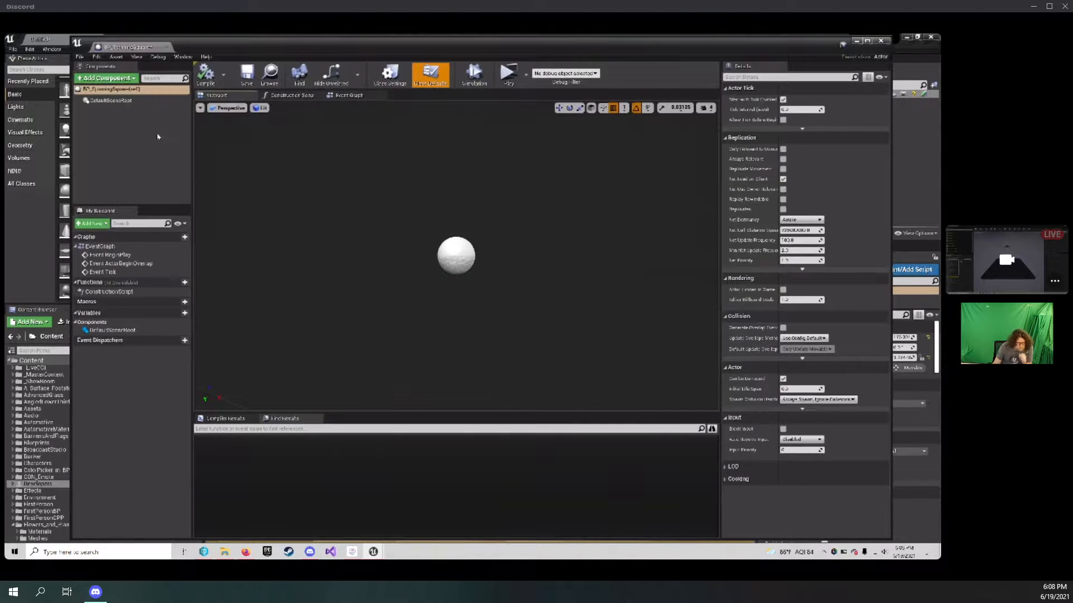
click(106, 78)
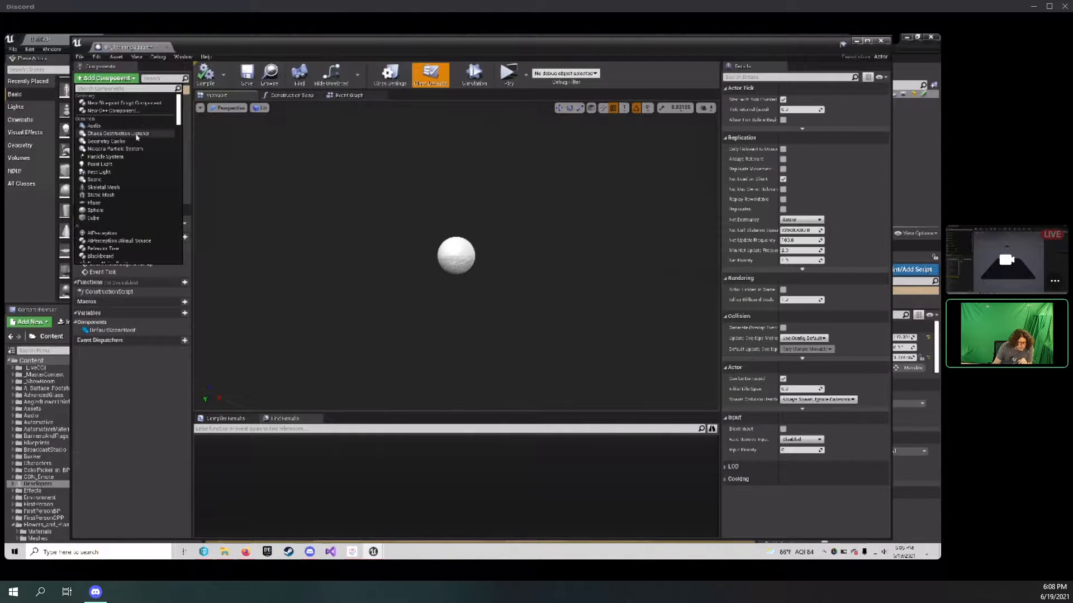
scroll(112, 205, down, 1)
click(111, 193)
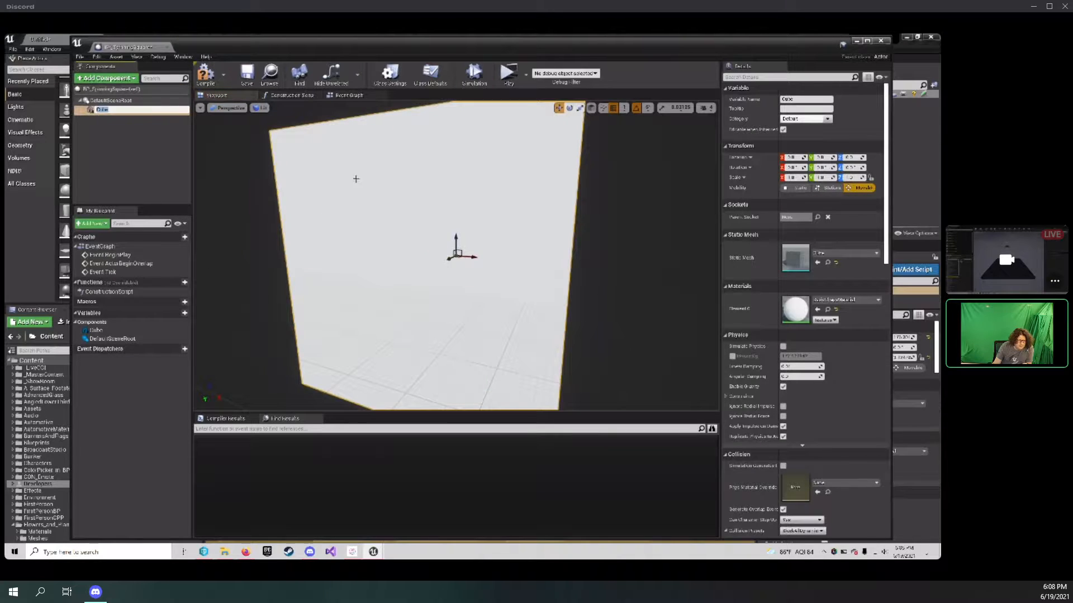
key(Return)
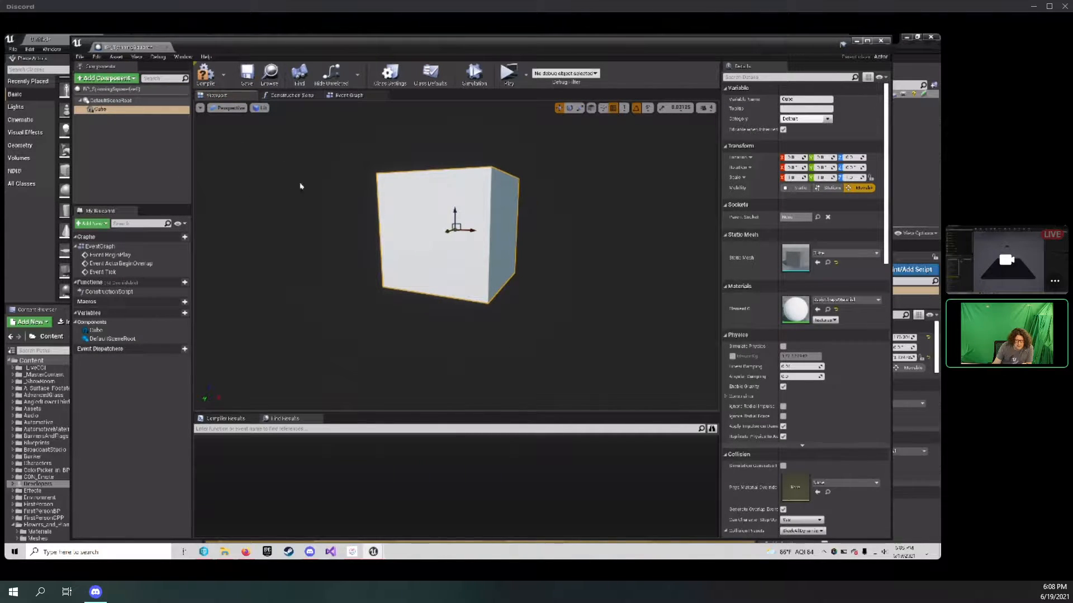
key(Delete)
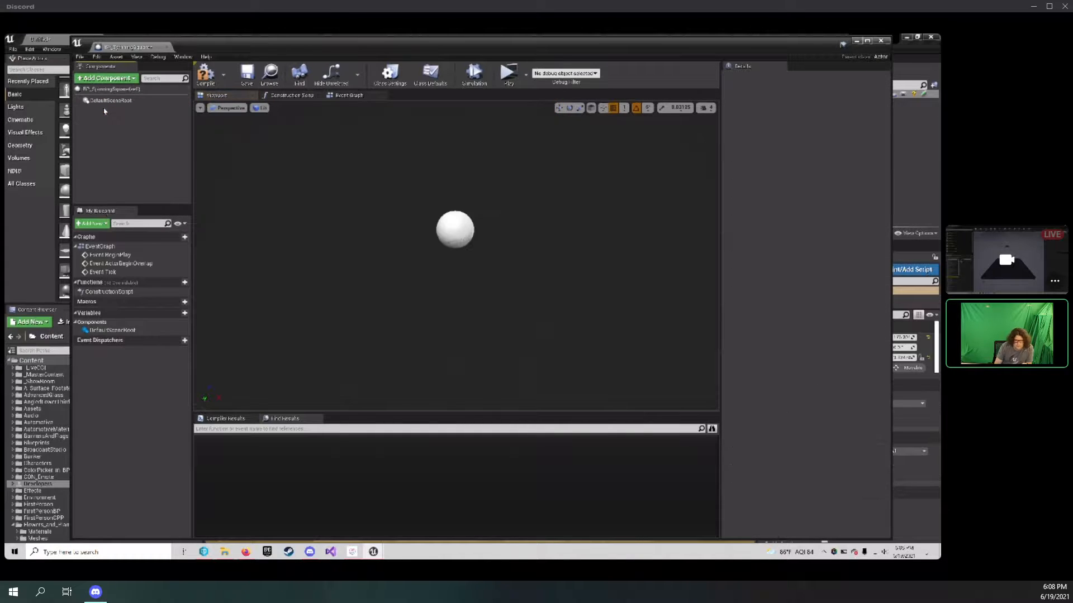
Add a Static Mesh component under DefaultSceneRoot, keeping its default name.
click(107, 78)
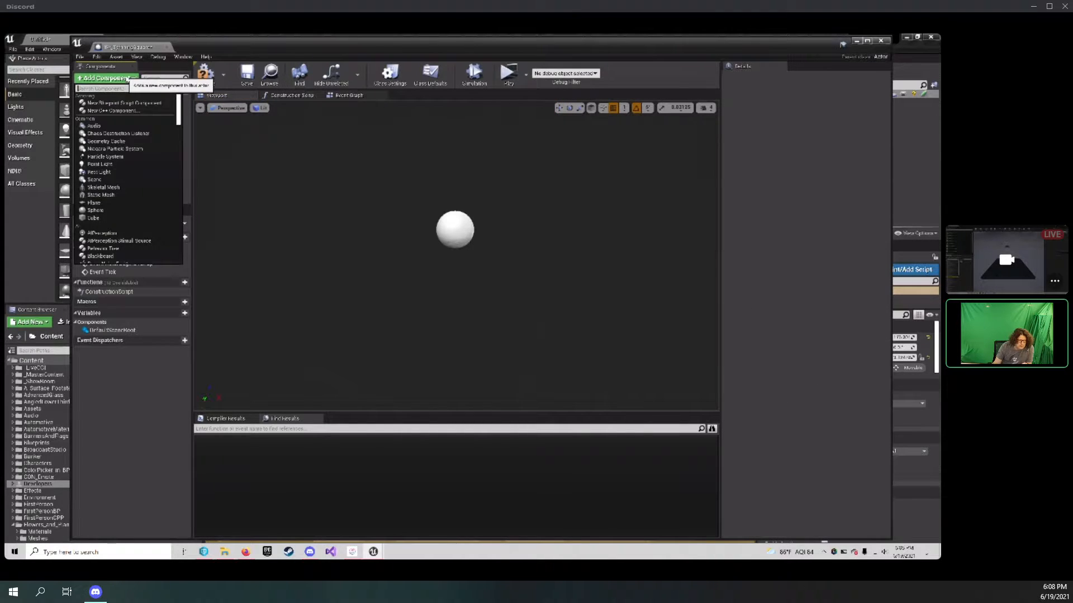
click(110, 196)
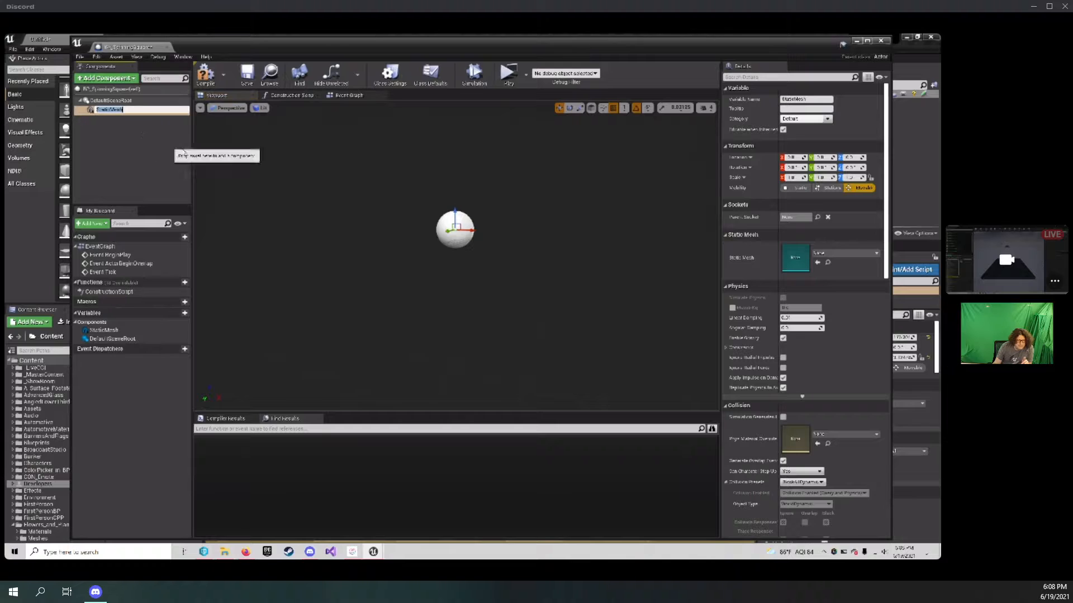
click(835, 256)
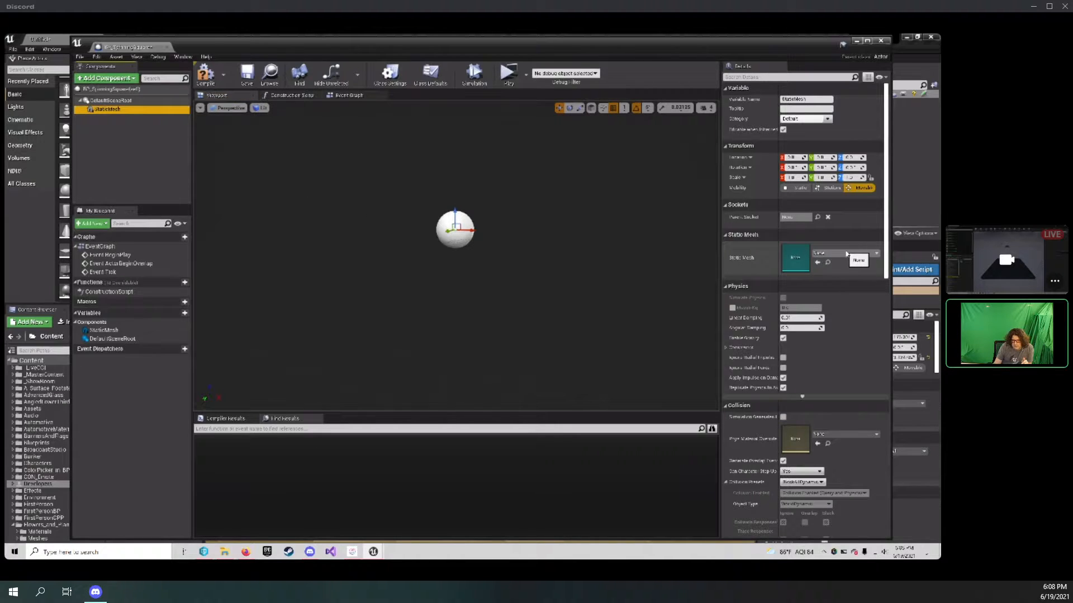
Filter the available static meshes by "door" and assign the wooden SM_Doors mesh to the StaticMesh component.
click(854, 255)
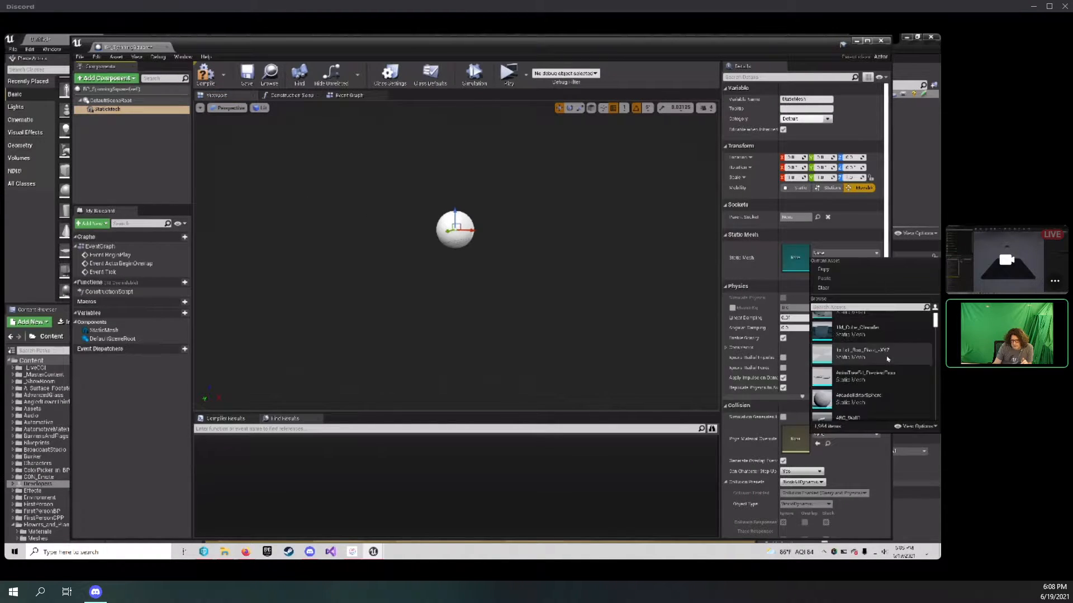
scroll(891, 355, down, 8)
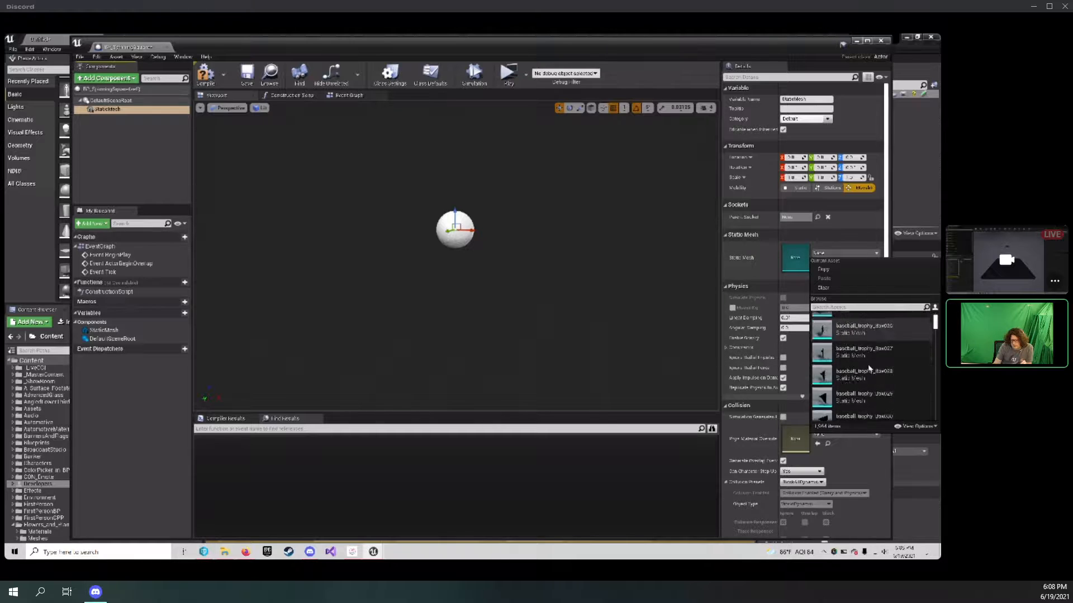
scroll(875, 378, down, 10)
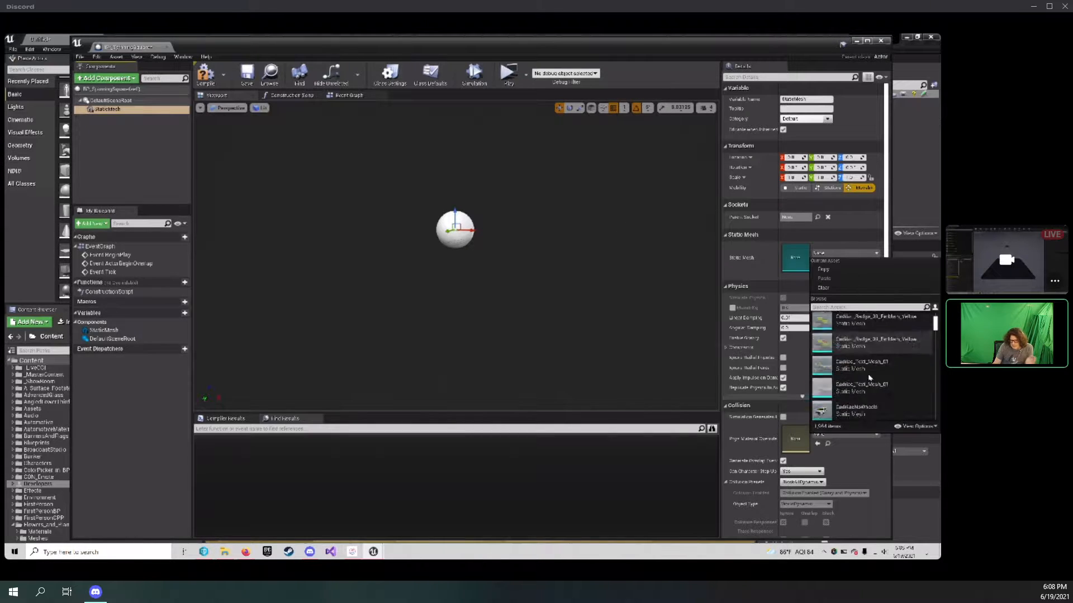
drag(936, 324, 936, 364)
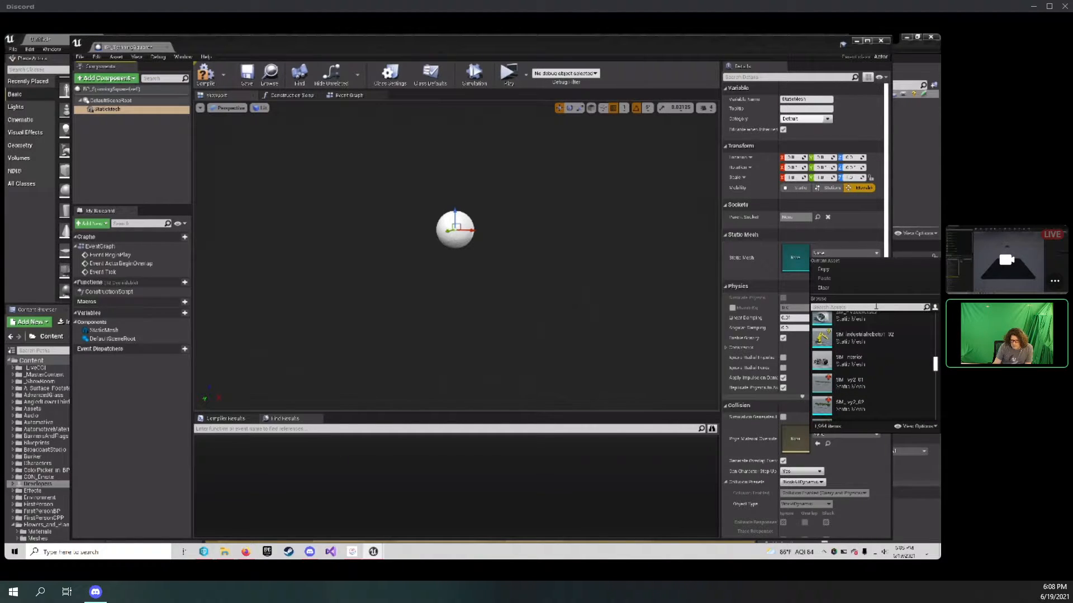
text(r)
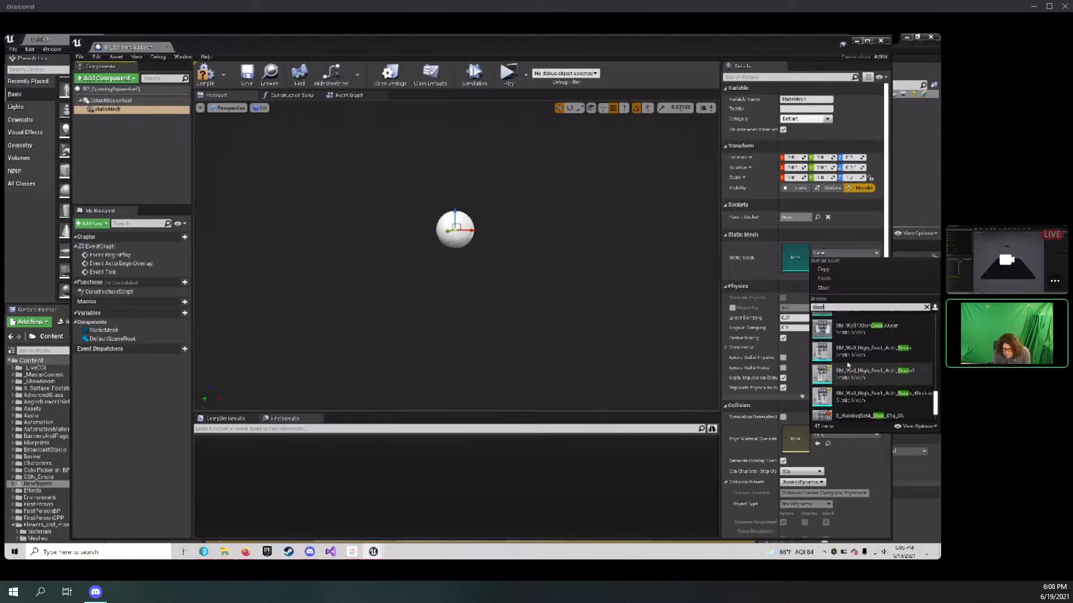
scroll(900, 318, up, 2)
scroll(901, 329, down, 5)
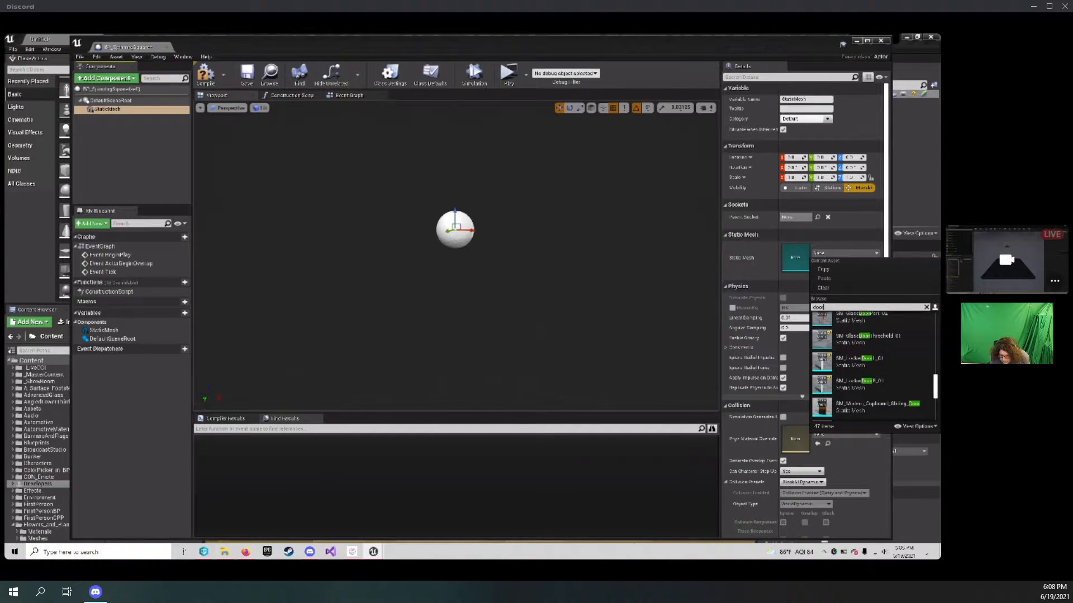
scroll(935, 382, up, 2)
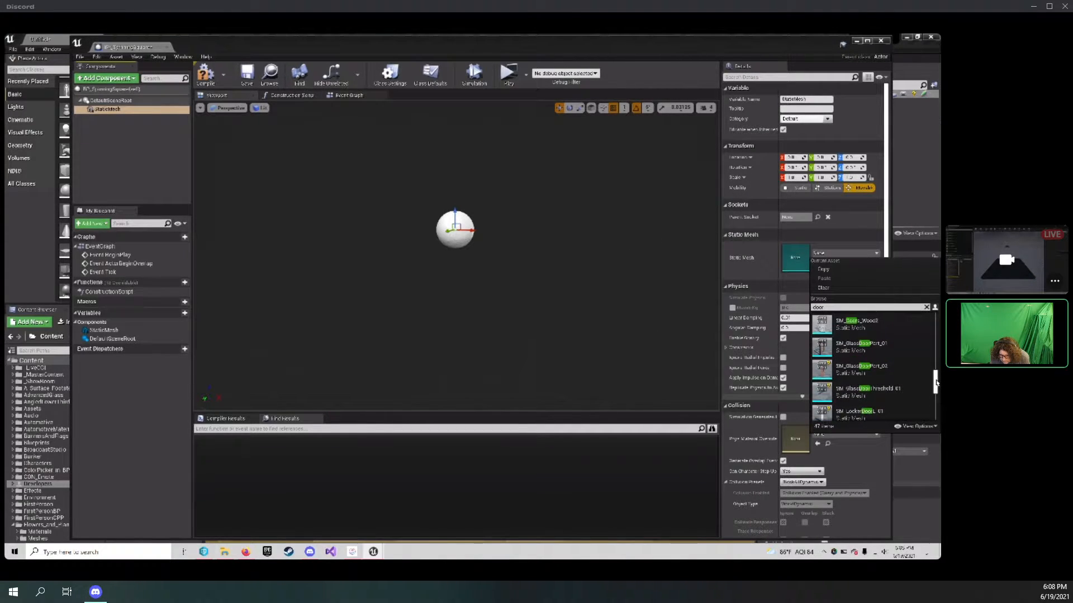
scroll(937, 382, up, 1)
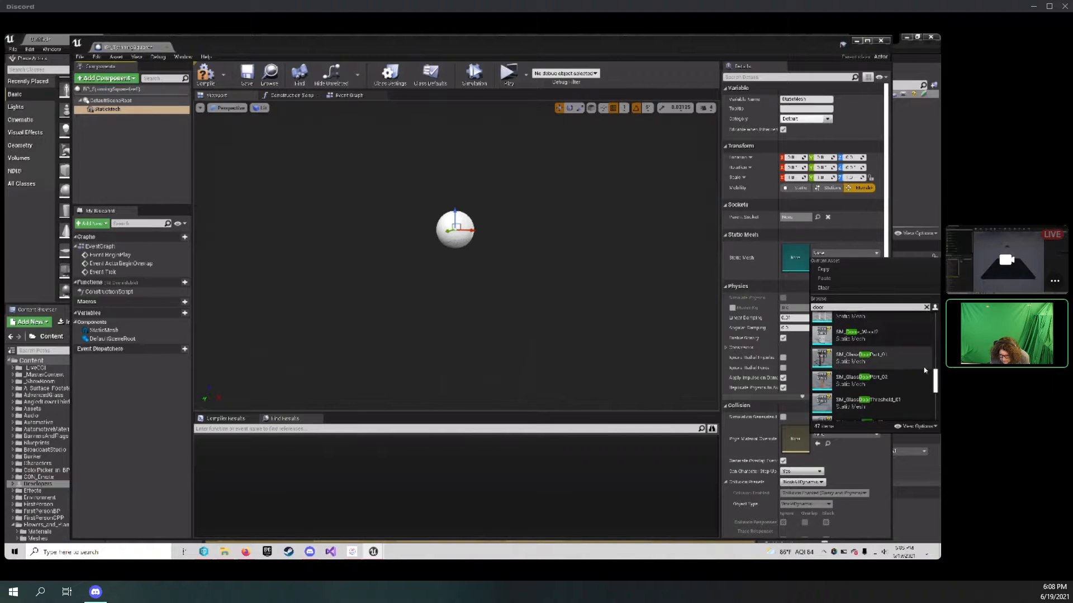
click(855, 334)
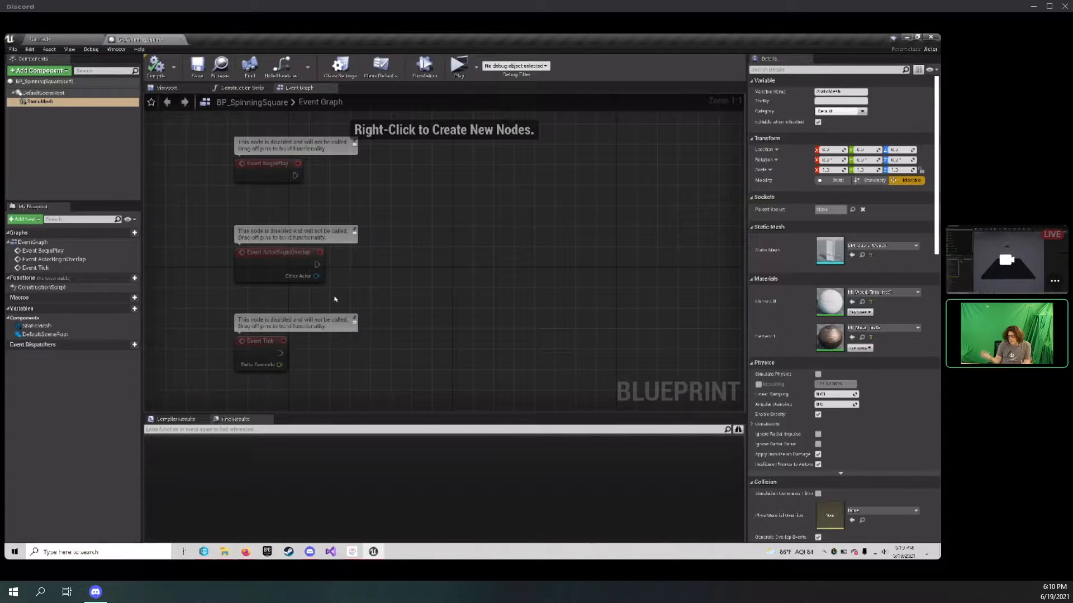
Delete the Event Tick and Event ActorBeginOverlap nodes from the event graph.
click(265, 353)
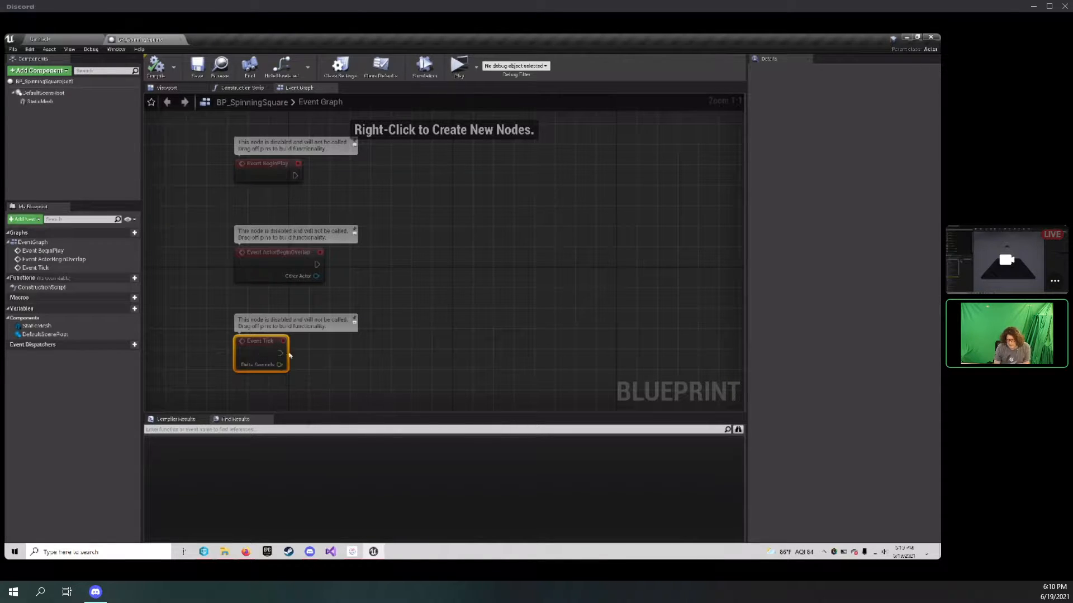
right_drag(319, 355, 309, 346)
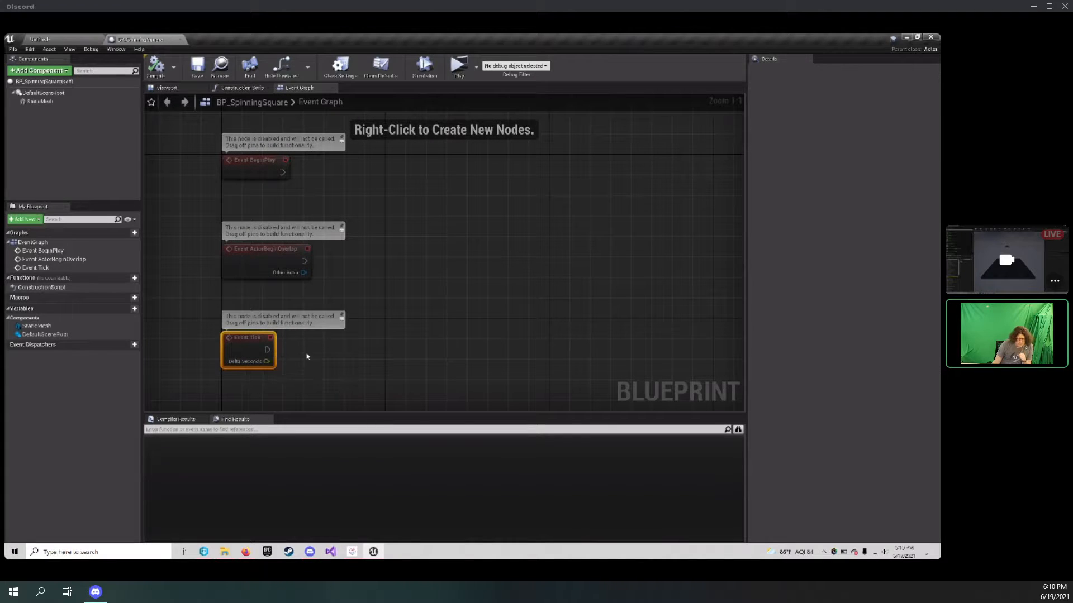
click(306, 354)
click(253, 350)
key(Delete)
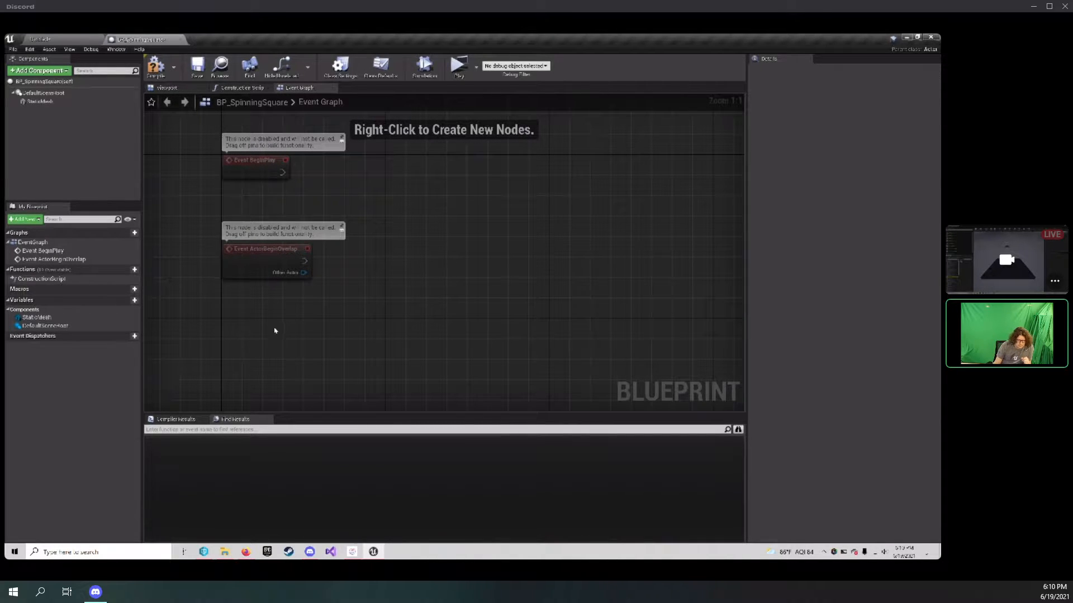
right_drag(257, 343, 261, 325)
right_drag(266, 276, 263, 320)
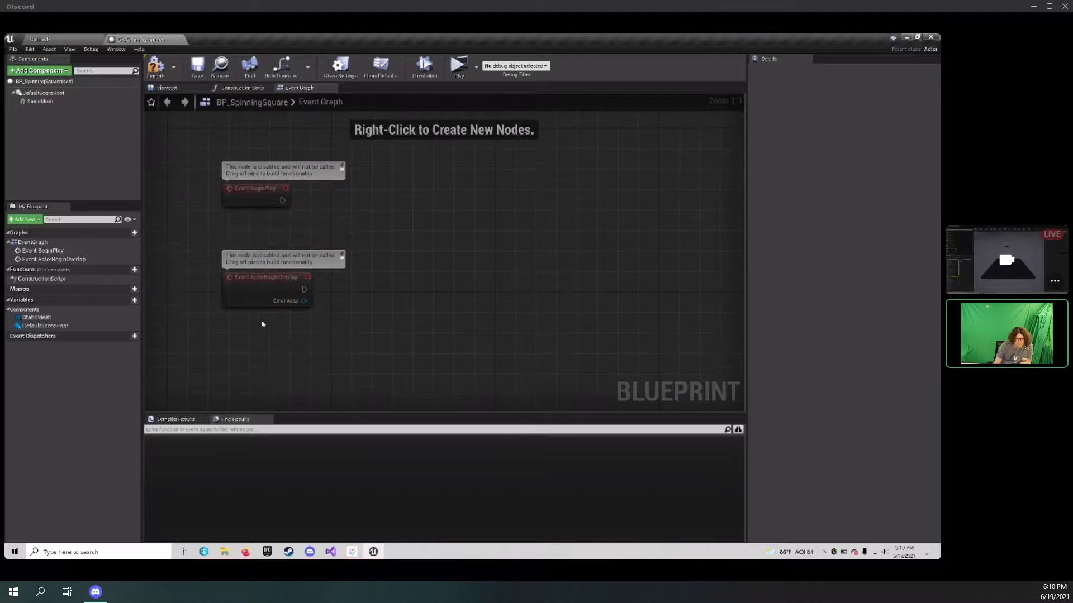
click(257, 293)
key(Delete)
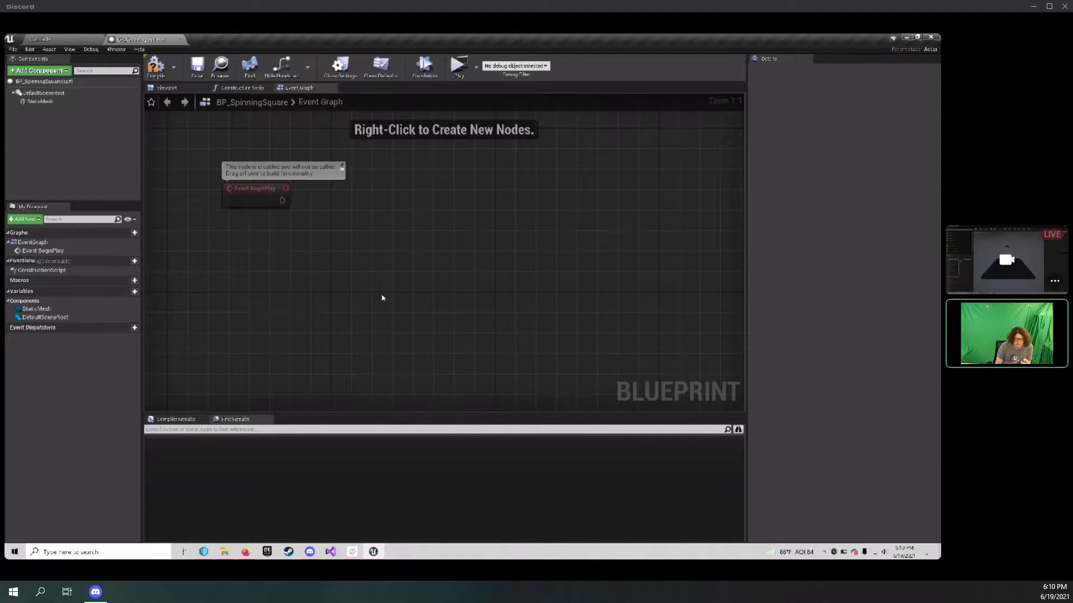
right_drag(324, 248, 302, 302)
click(226, 248)
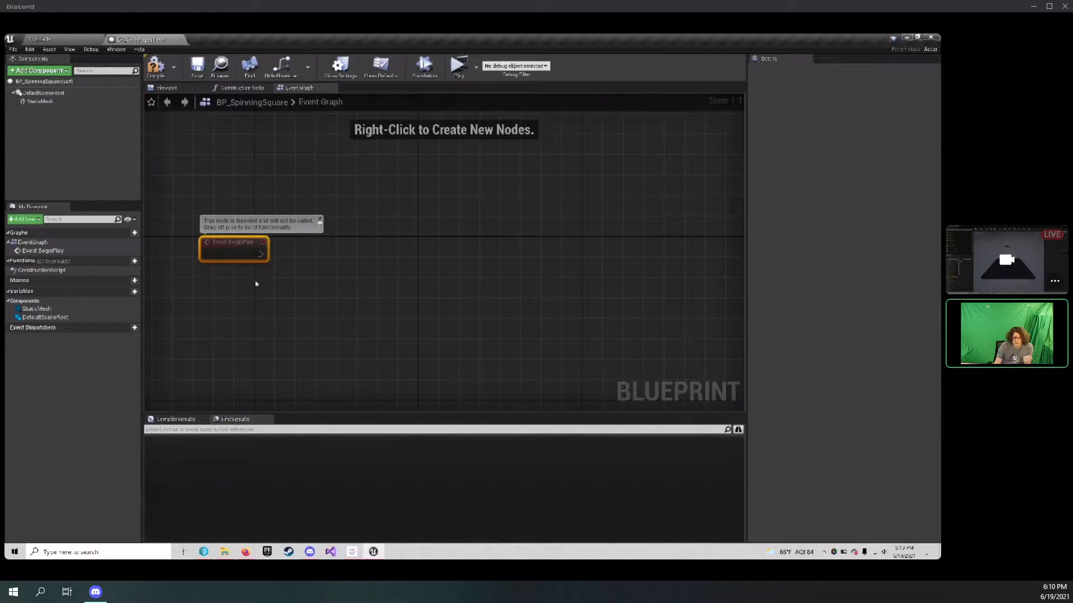
right_drag(425, 291, 435, 248)
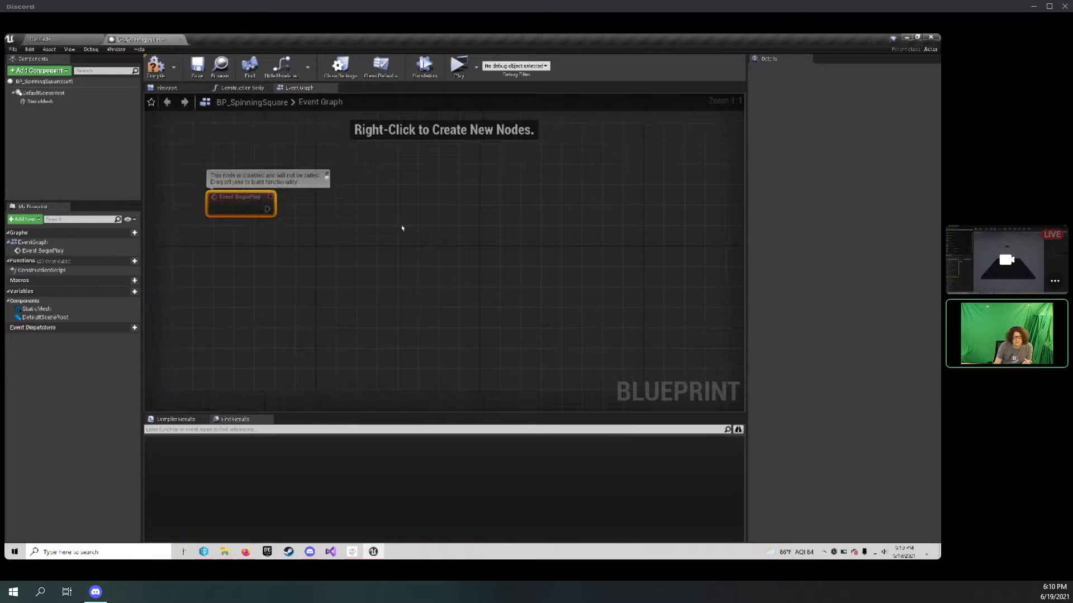
Place a reference node for the StaticMesh component in the event graph, below and beyond Event BeginPlay.
drag(39, 102, 423, 319)
right_drag(463, 288, 436, 244)
drag(409, 285, 400, 278)
Rename the StaticMesh component as DoorStaticMesh.
click(56, 101)
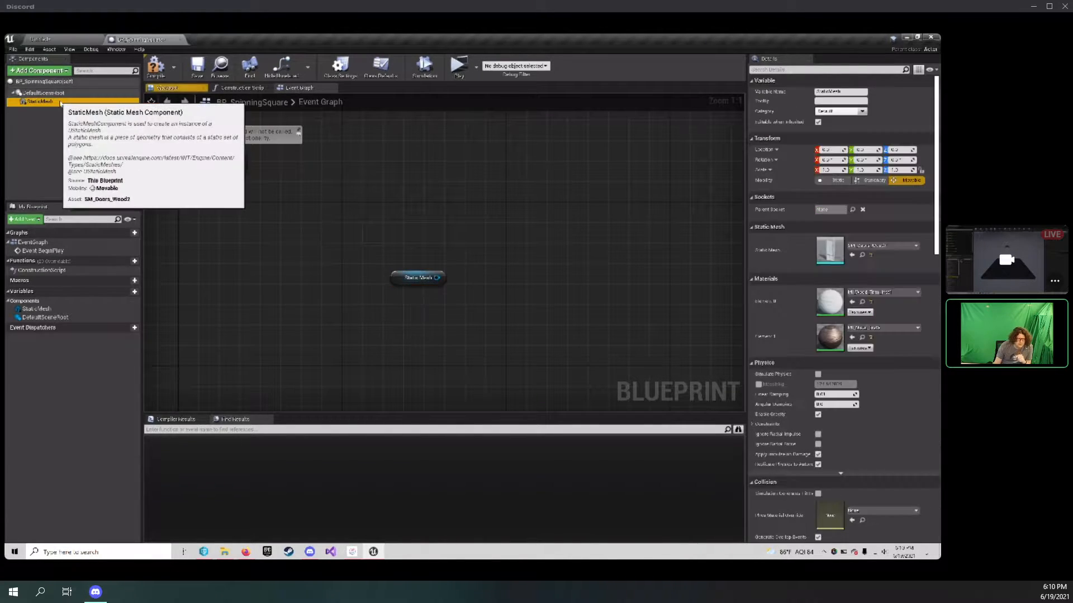
right_click(60, 102)
click(89, 183)
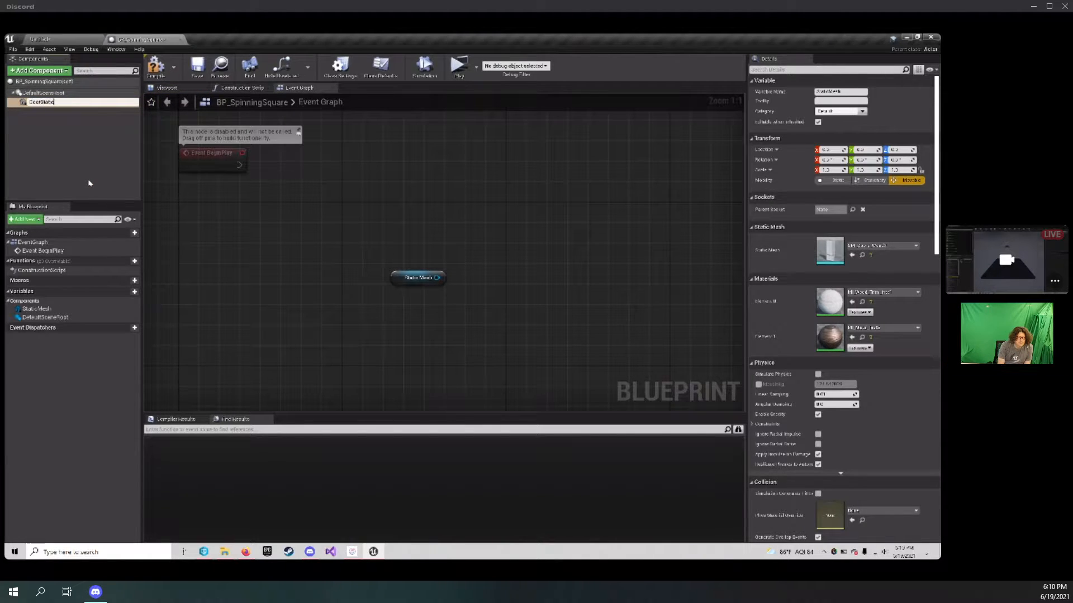
text(DoorStaticMesh)
key(Return)
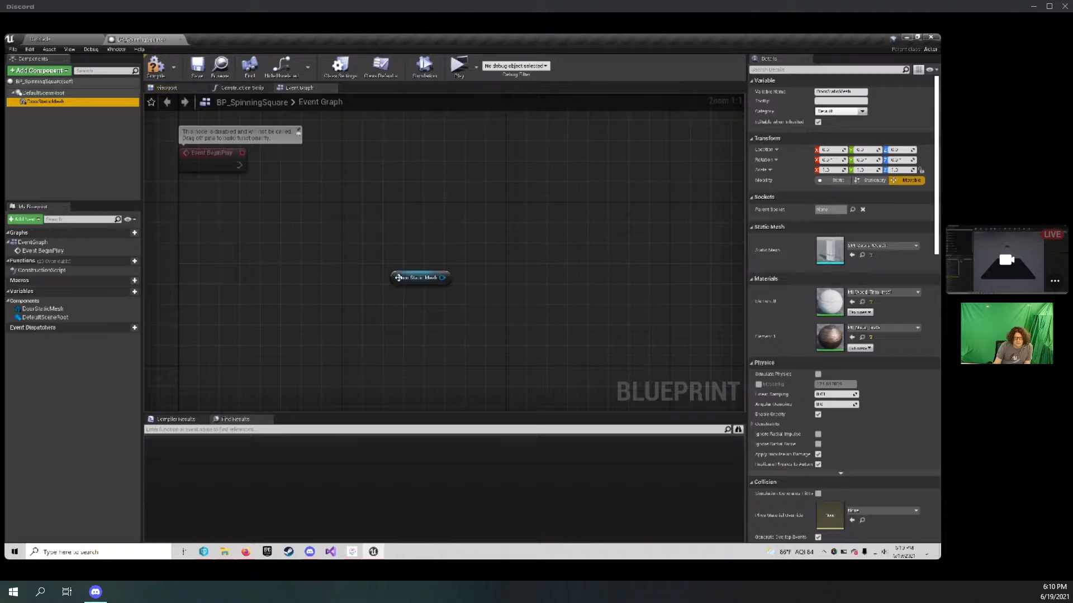
drag(399, 277, 337, 291)
right_drag(397, 266, 352, 311)
drag(337, 336, 434, 254)
text(rotat)
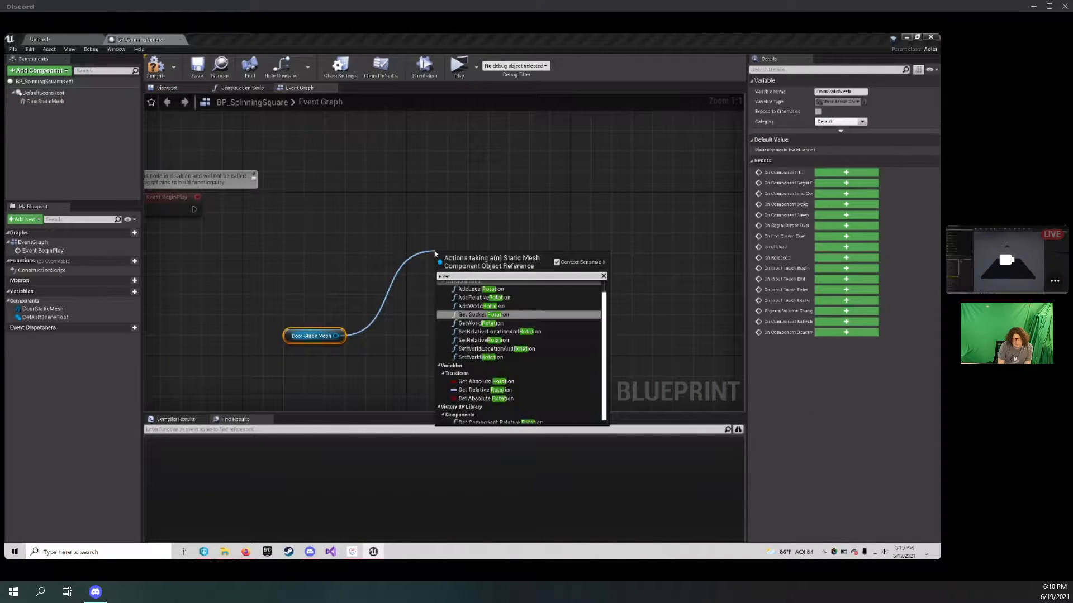
text(e)
click(416, 266)
right_drag(417, 266, 432, 247)
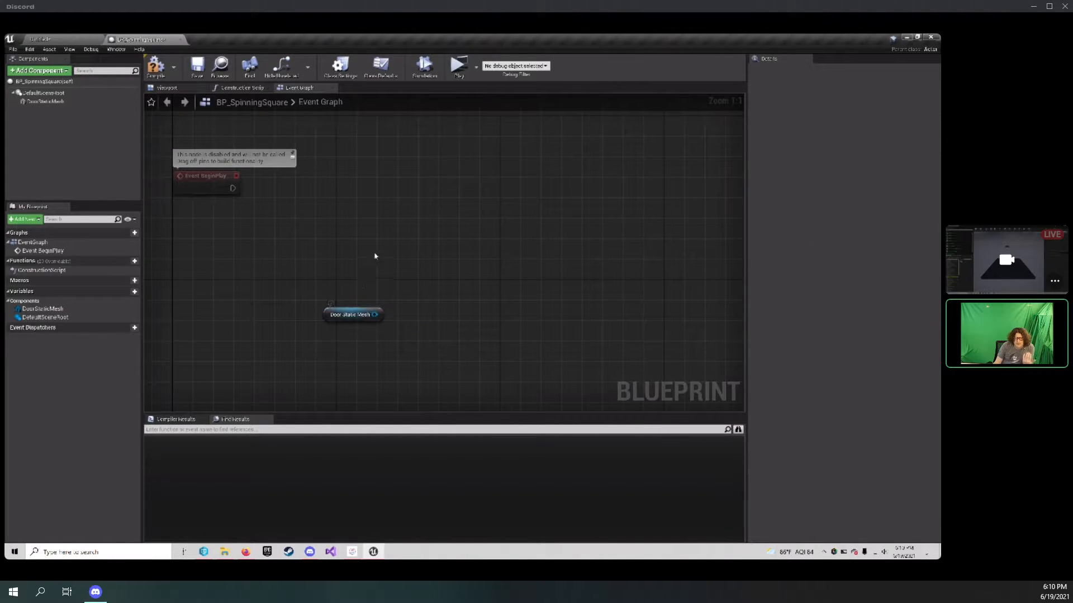
right_drag(376, 256, 403, 257)
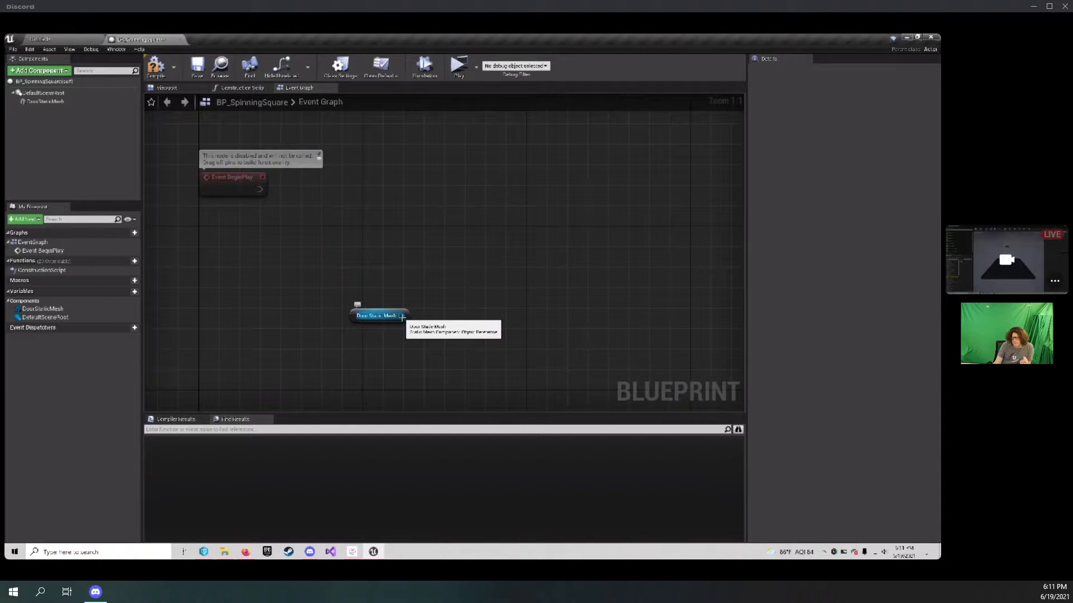
Search the actions for the Door Static Mesh reference with "set rot" and add a SetRelativeRotation node targeting it.
drag(406, 318, 509, 253)
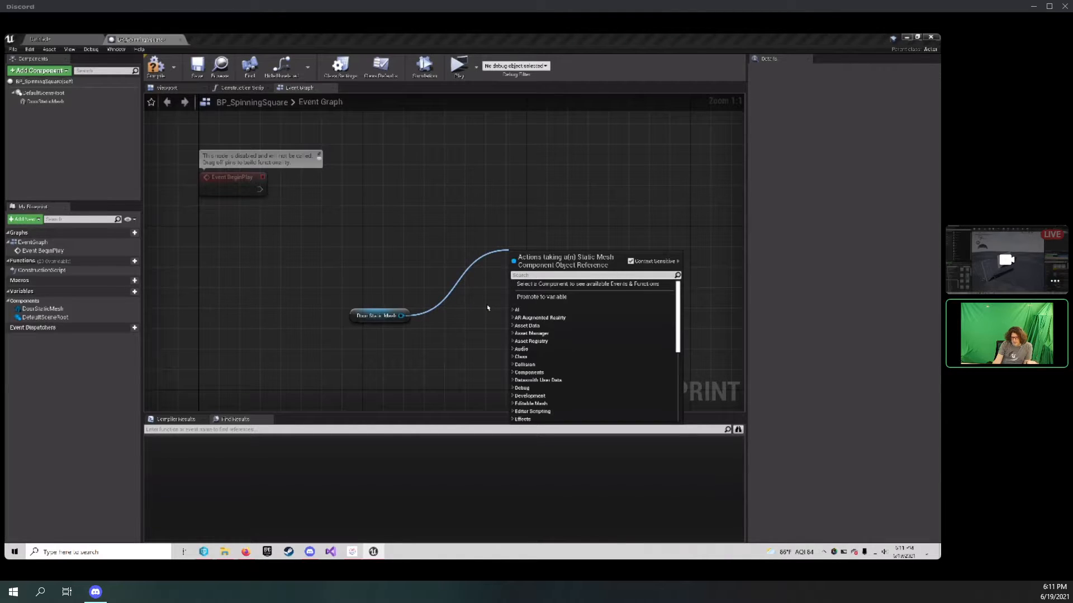
scroll(533, 380, down, 5)
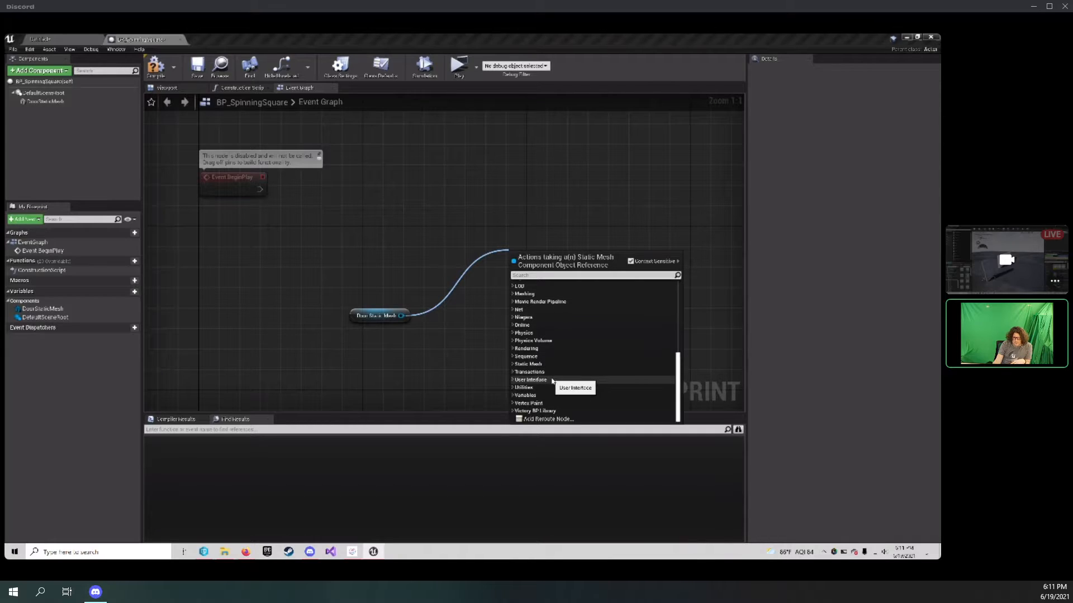
scroll(552, 382, up, 5)
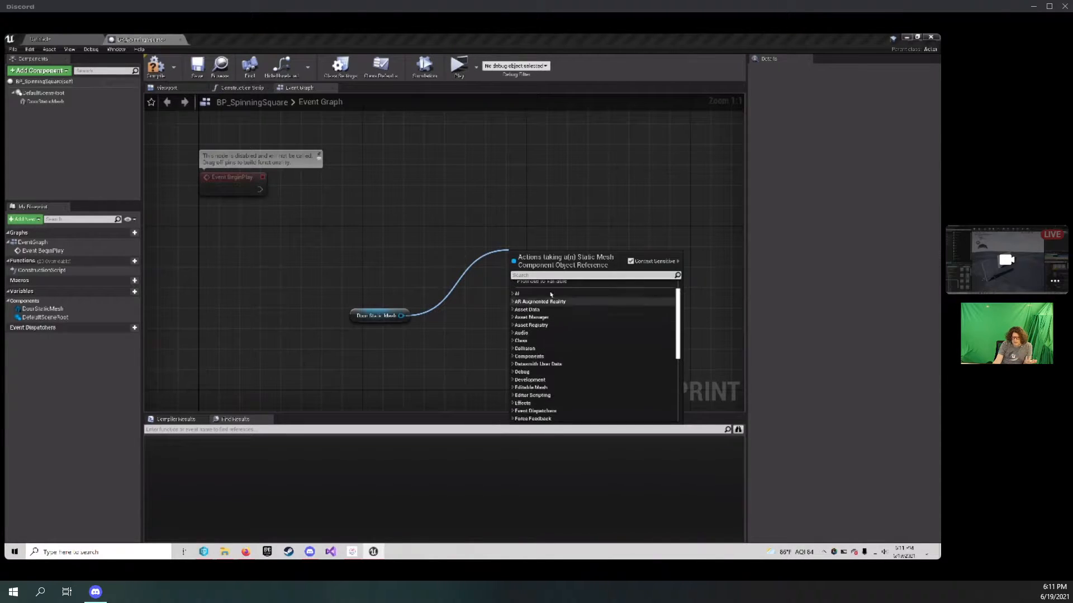
text(rotate)
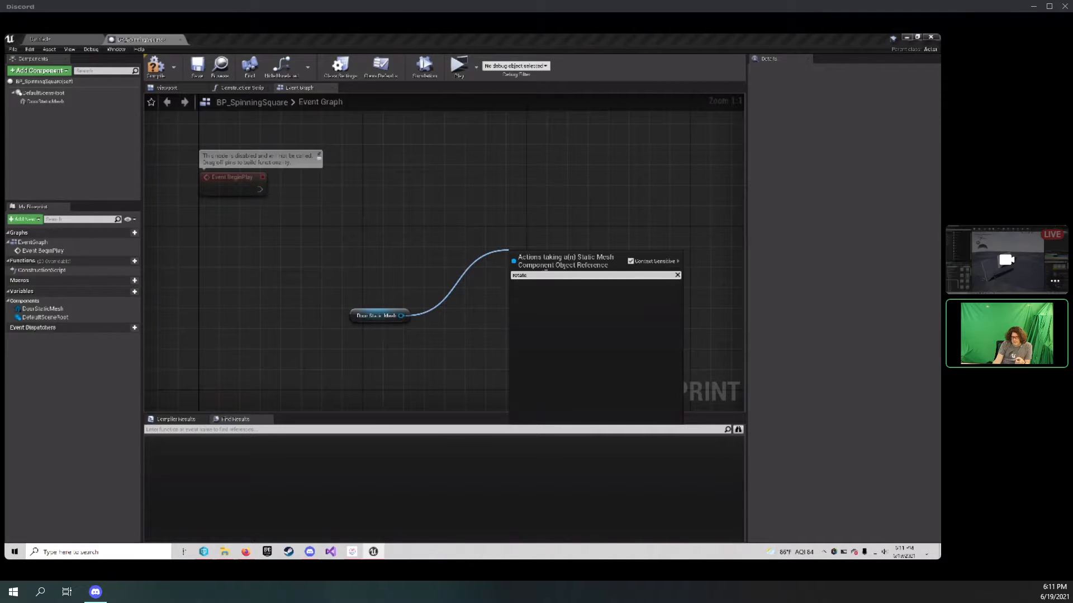
double_click(520, 276)
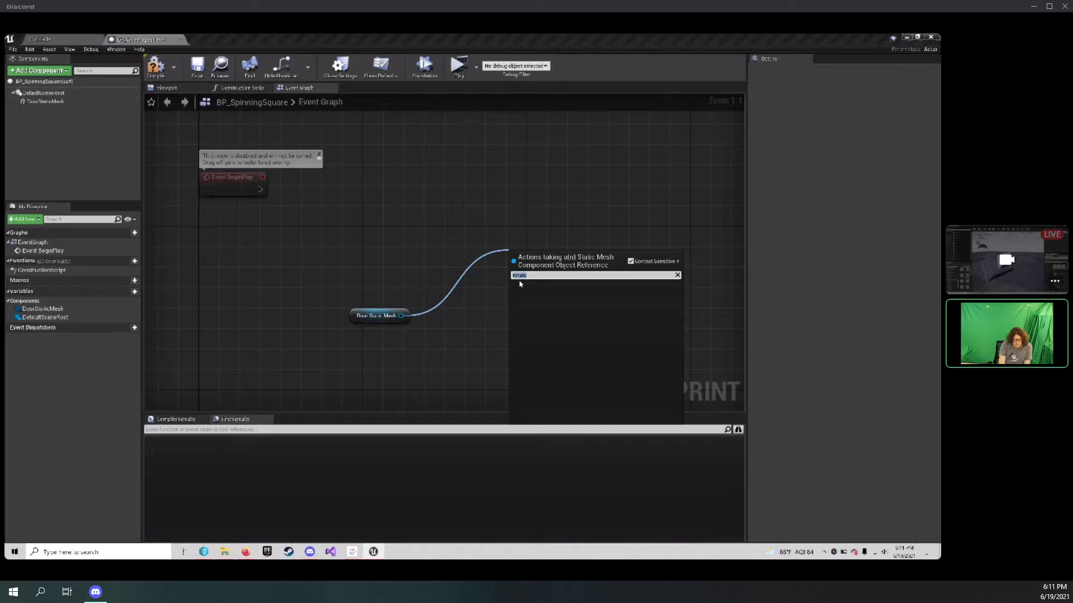
text(set rot)
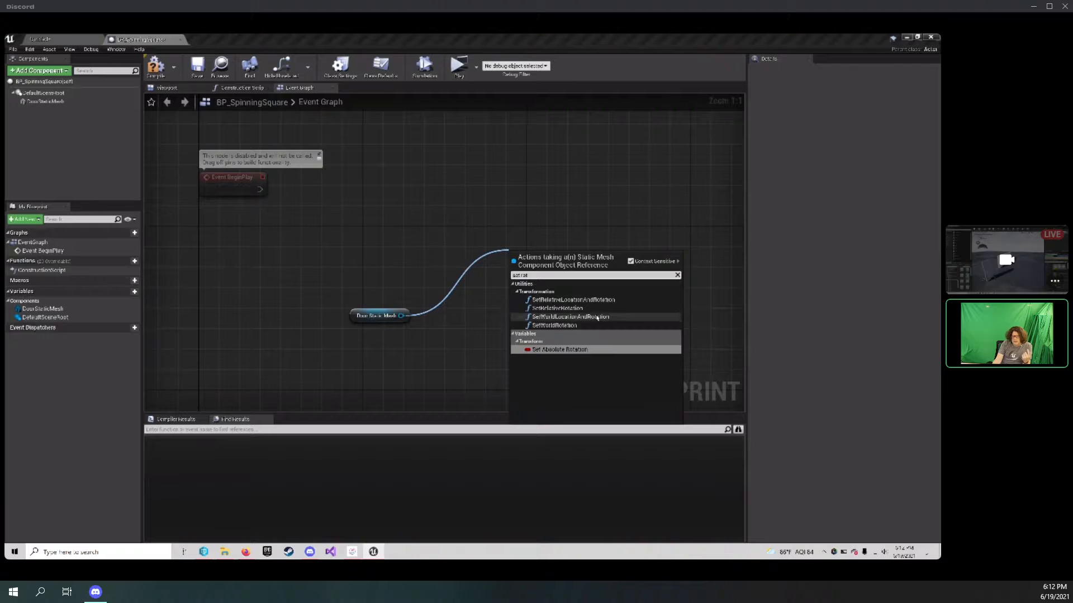
click(580, 309)
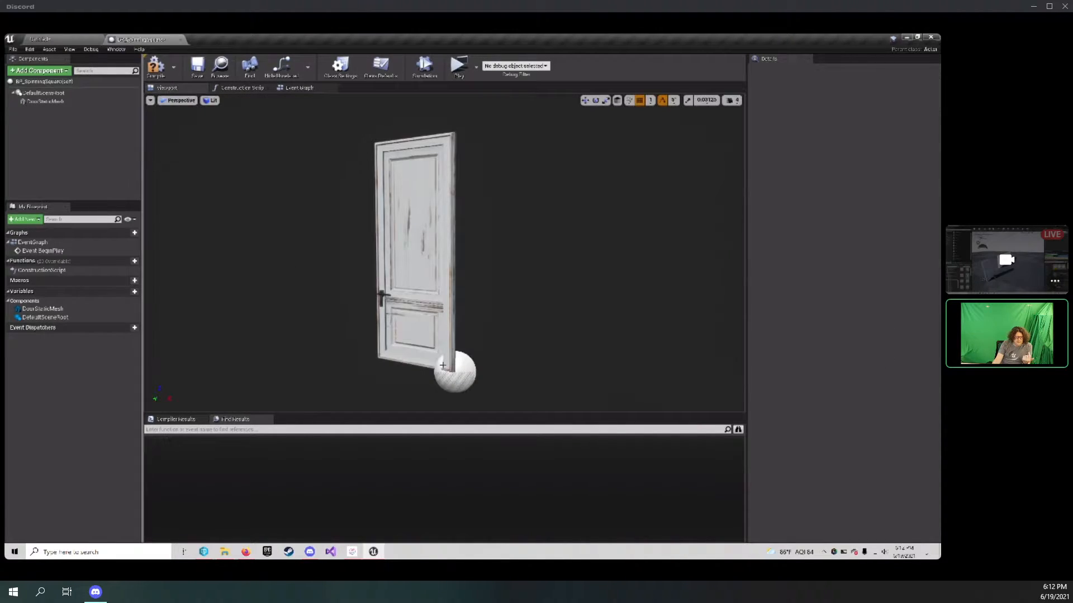
Try rotating DoorStaticMesh about its vertical axis in the Blueprint's viewport and undo the rotation.
click(44, 101)
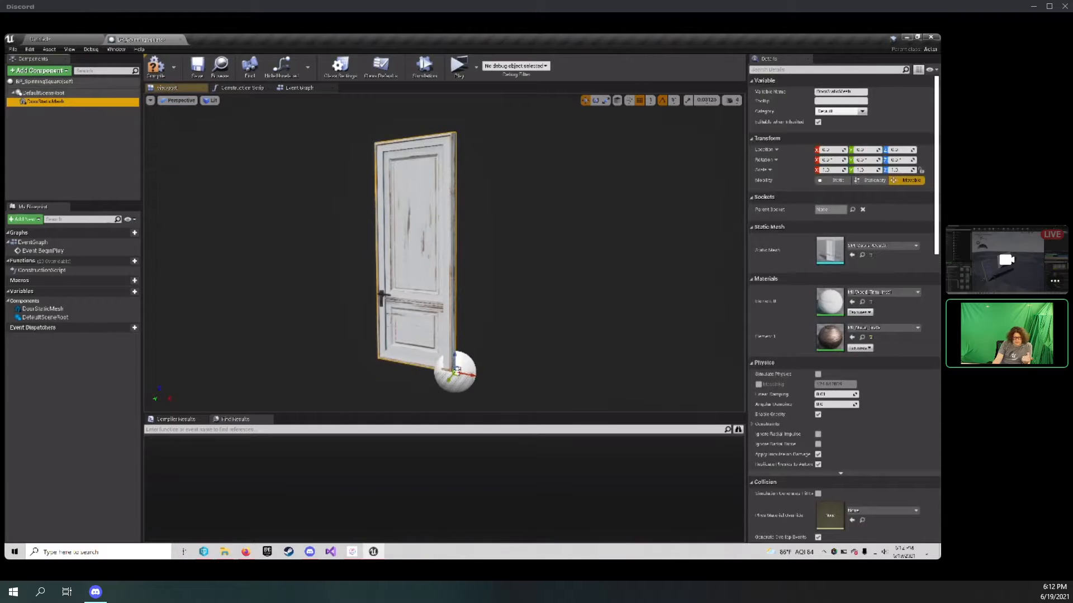
right_drag(482, 359, 388, 379)
key(e)
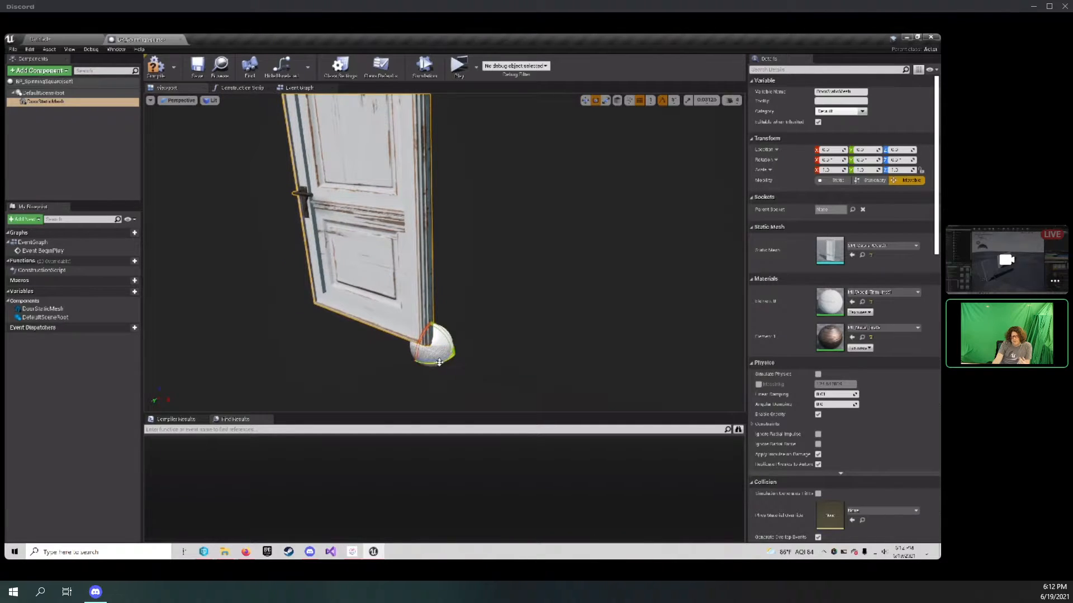
mouse_move(438, 364)
mouse_down()
mouse_move(457, 354)
mouse_move(426, 370)
mouse_move(459, 360)
mouse_move(459, 348)
mouse_move(441, 365)
mouse_up()
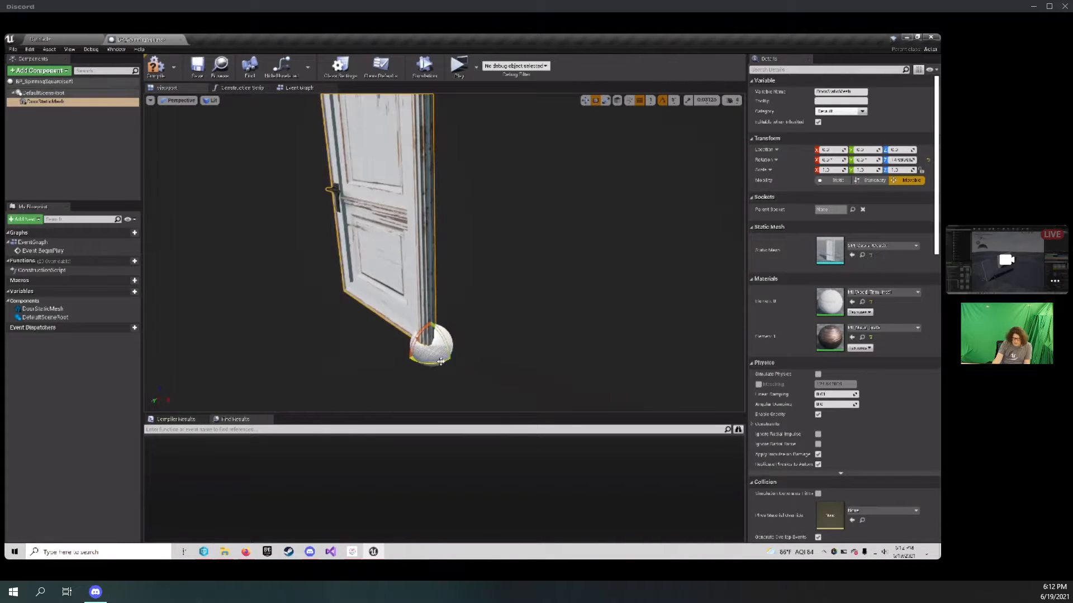
key(ctrl+z)
Shift the Door Static Mesh and SetRelativeRotation nodes and connect Event BeginPlay's execution output to SetRelativeRotation.
click(296, 88)
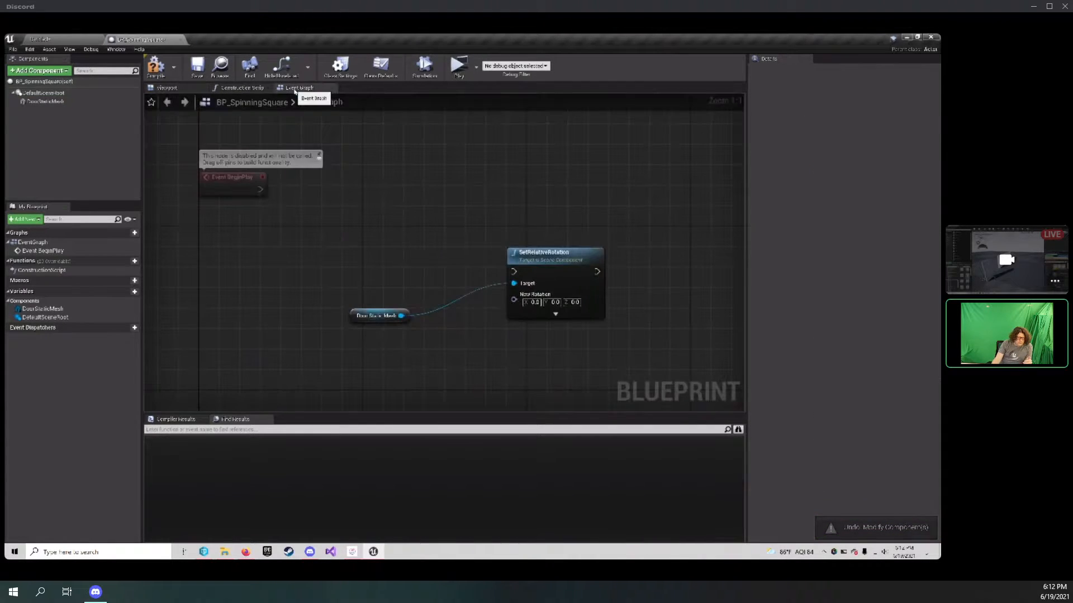
mouse_move(451, 273)
right_down()
mouse_move(428, 242)
mouse_move(456, 263)
right_up()
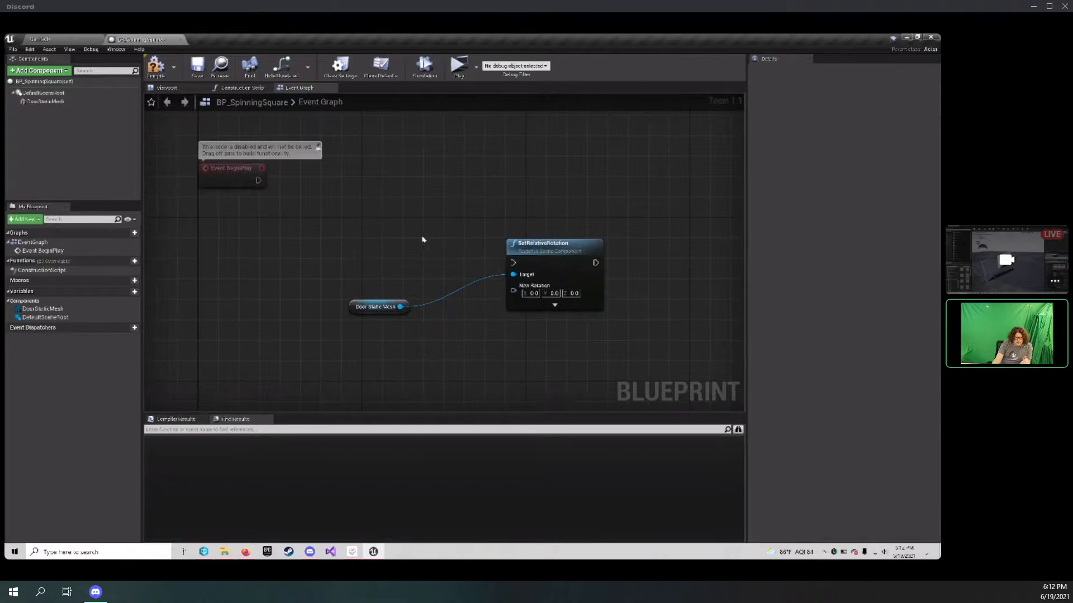
drag(360, 243, 537, 333)
right_drag(486, 345, 368, 340)
drag(436, 260, 604, 225)
right_drag(376, 229, 421, 257)
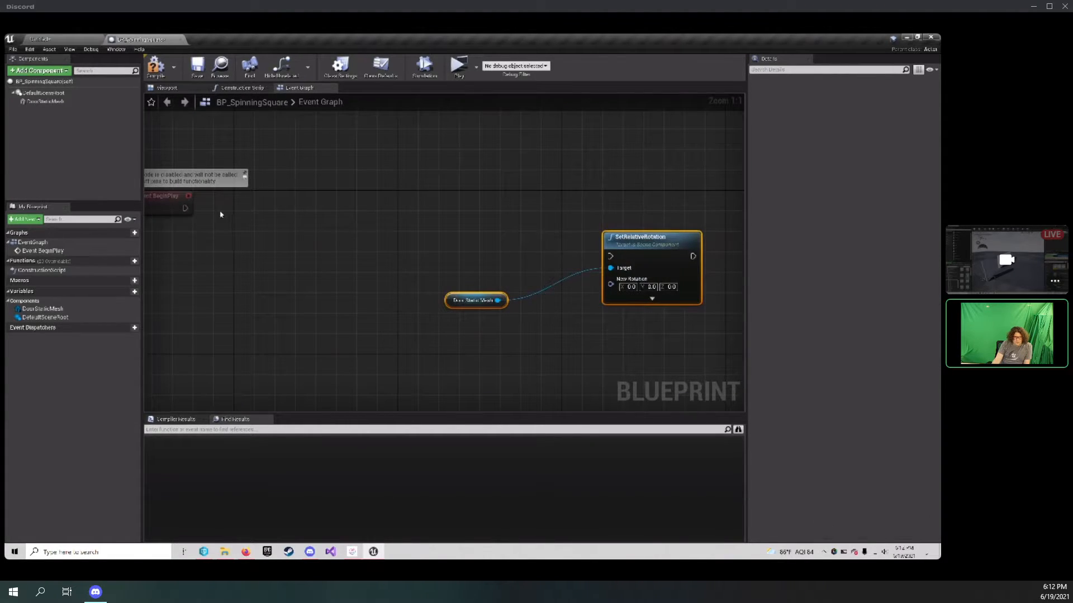
drag(185, 208, 644, 214)
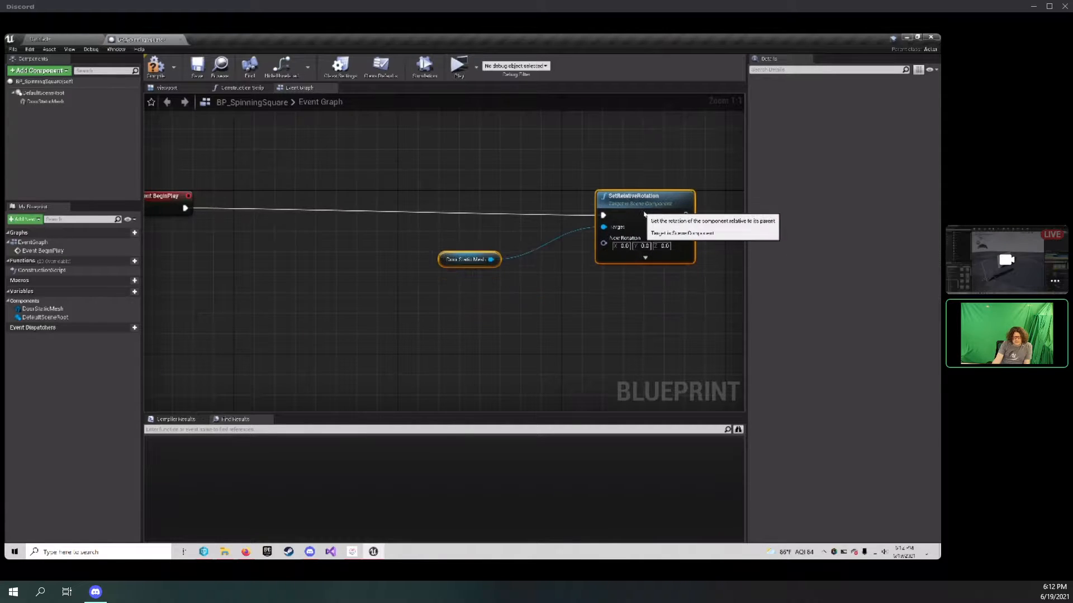
Move the SetRelativeRotation and Door Static Mesh nodes closer to Event BeginPlay and tidy the reference node's position.
right_drag(447, 206, 503, 201)
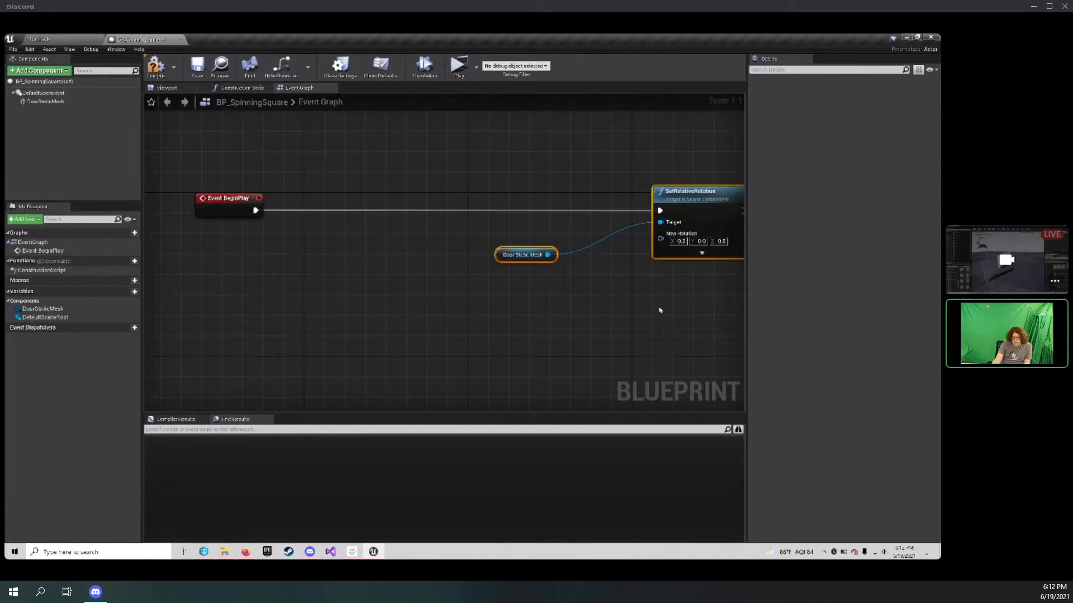
drag(689, 213, 540, 213)
click(422, 156)
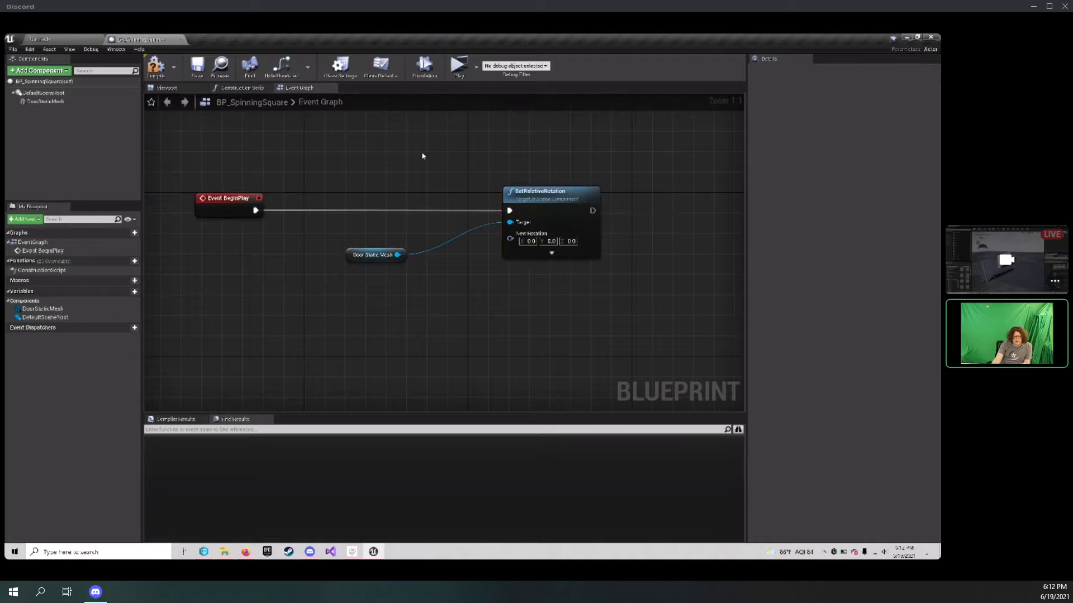
drag(358, 261, 399, 253)
right_drag(482, 284, 458, 294)
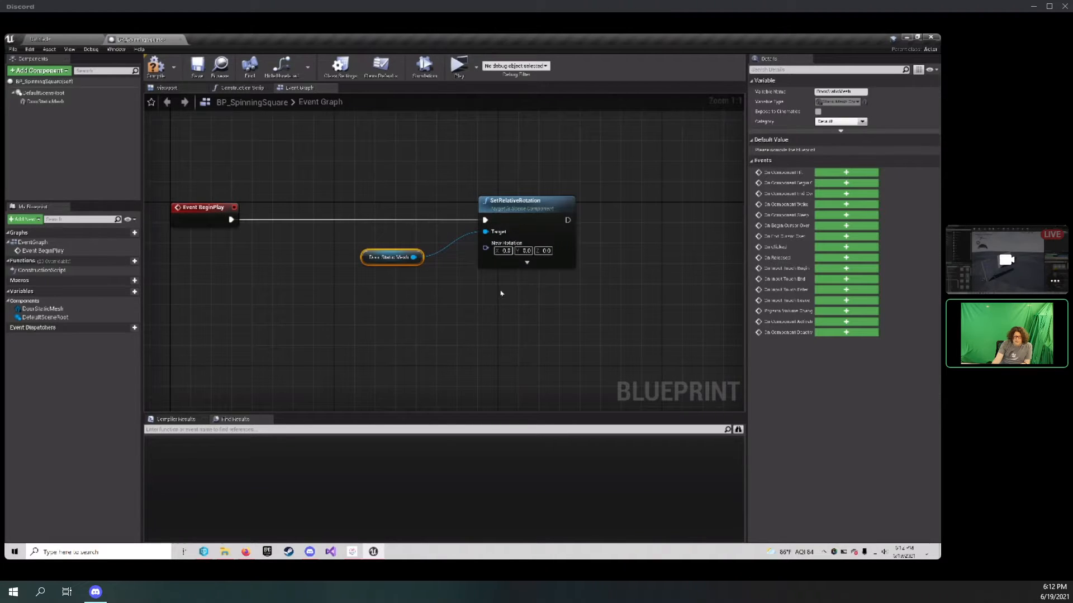
Check the door's axes in the Blueprint's viewport and set the Z value of SetRelativeRotation's New Rotation to 90.
click(542, 252)
click(179, 89)
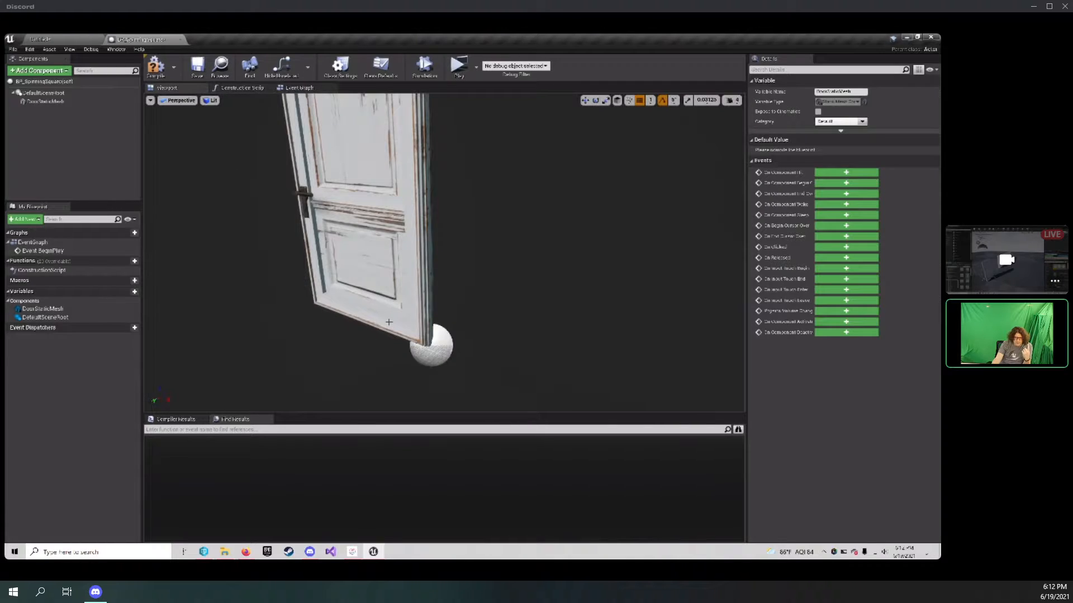
right_drag(491, 345, 481, 346)
key(space)
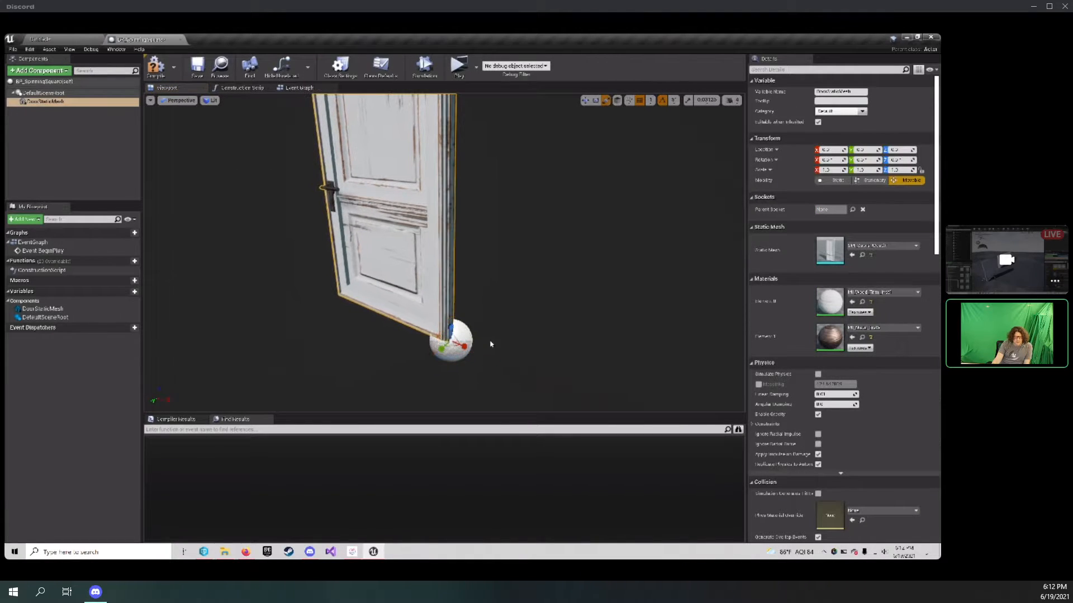
key(space)
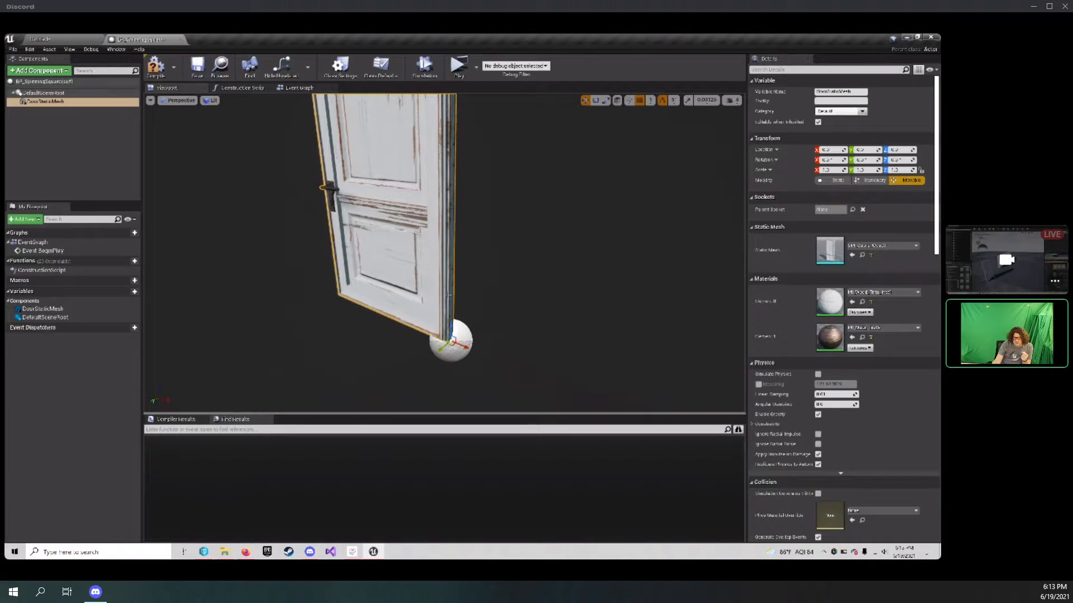
click(297, 88)
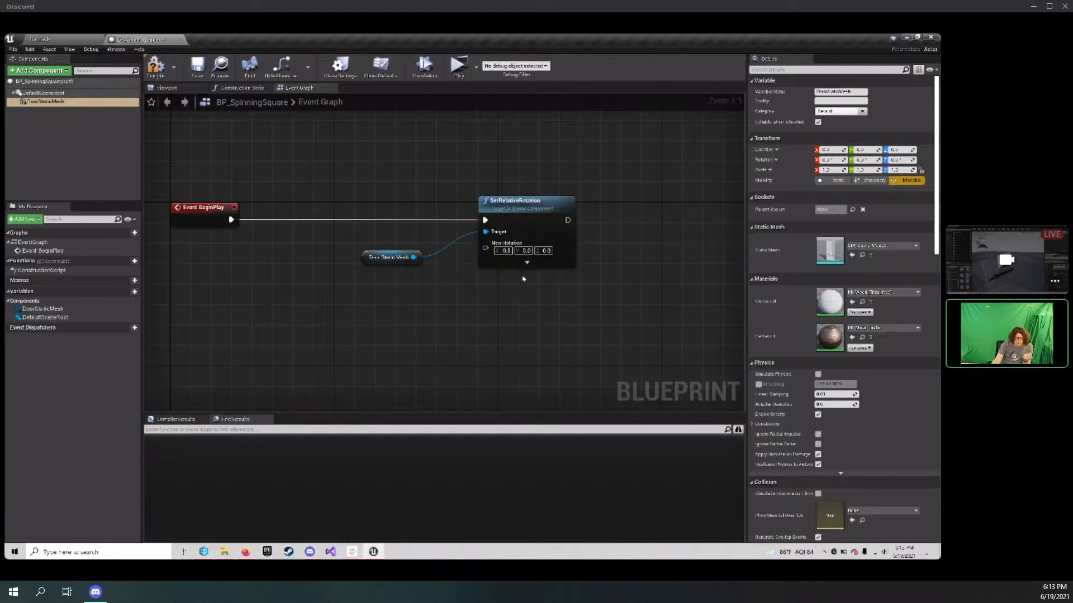
click(545, 251)
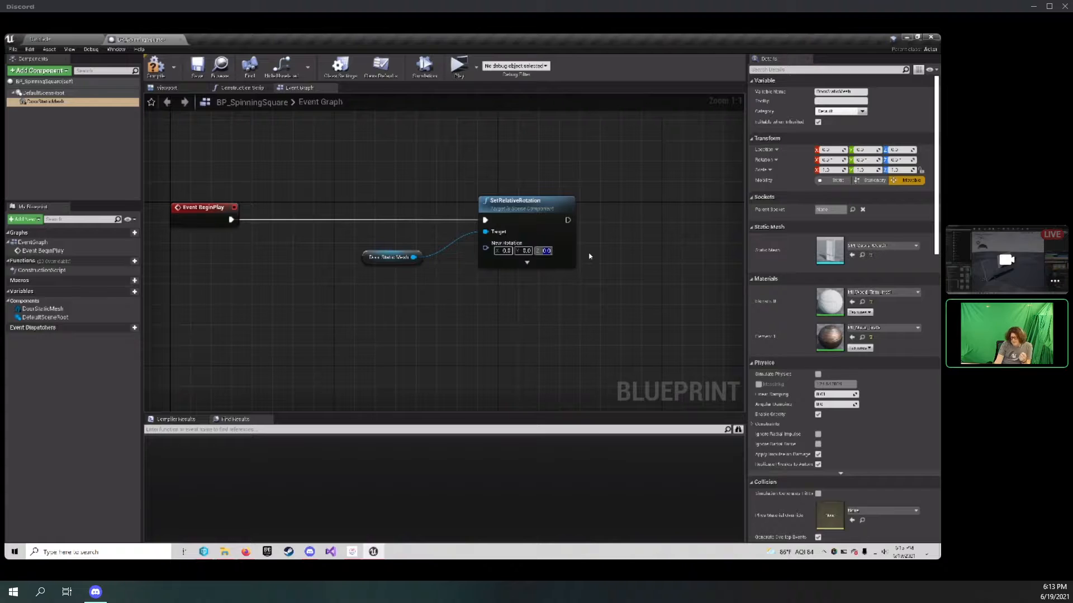
text(90)
key(Return)
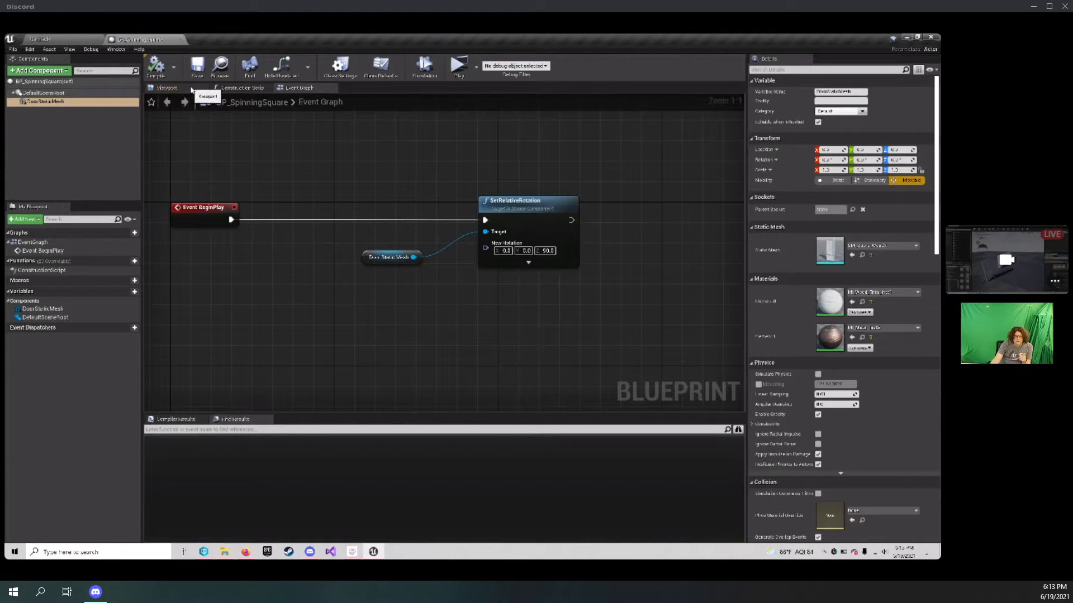
Switch to the level editor and move the Player Start farther back from the door.
click(72, 40)
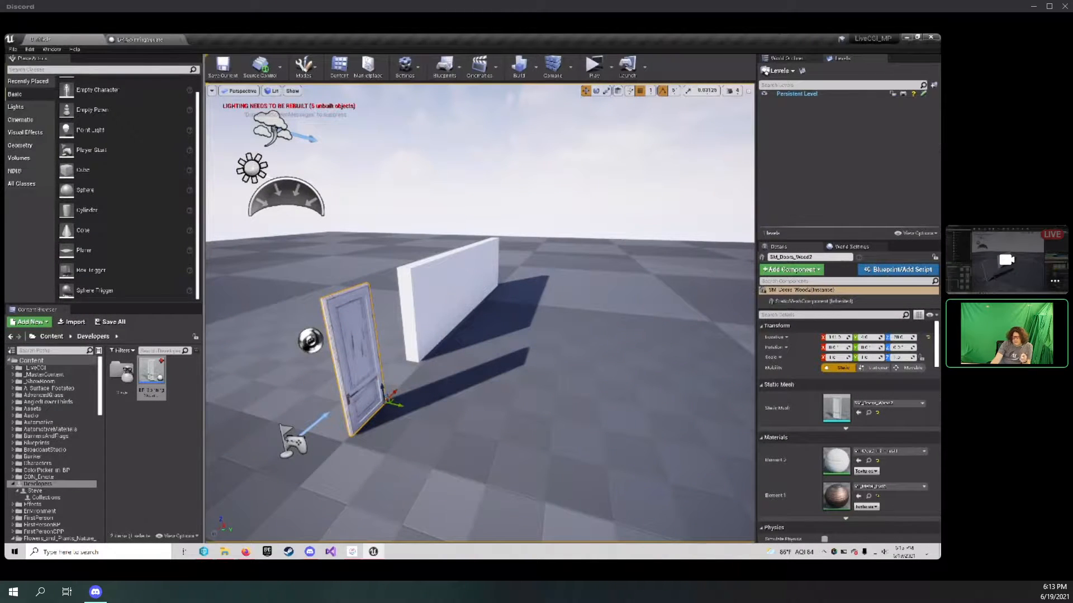
right_drag(391, 280, 368, 289)
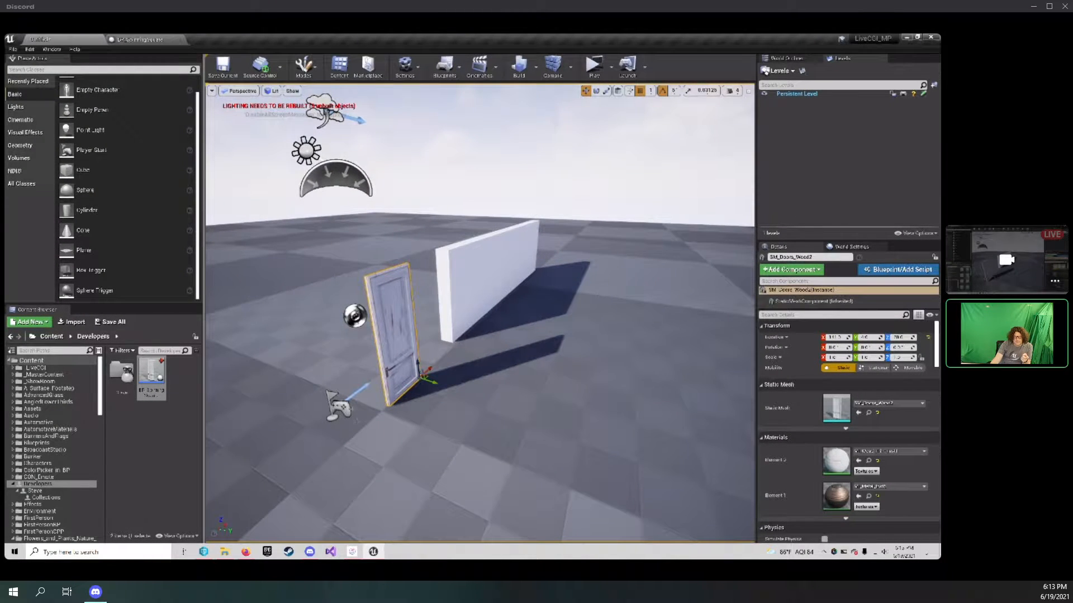
click(341, 409)
right_drag(342, 409, 274, 440)
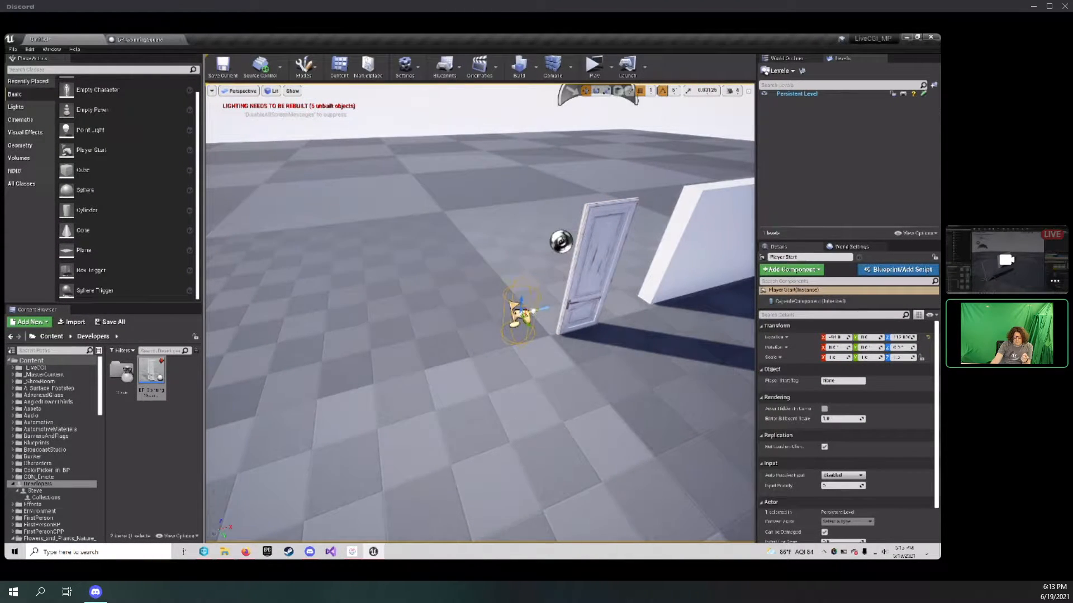
drag(533, 311, 342, 356)
right_drag(408, 362, 458, 351)
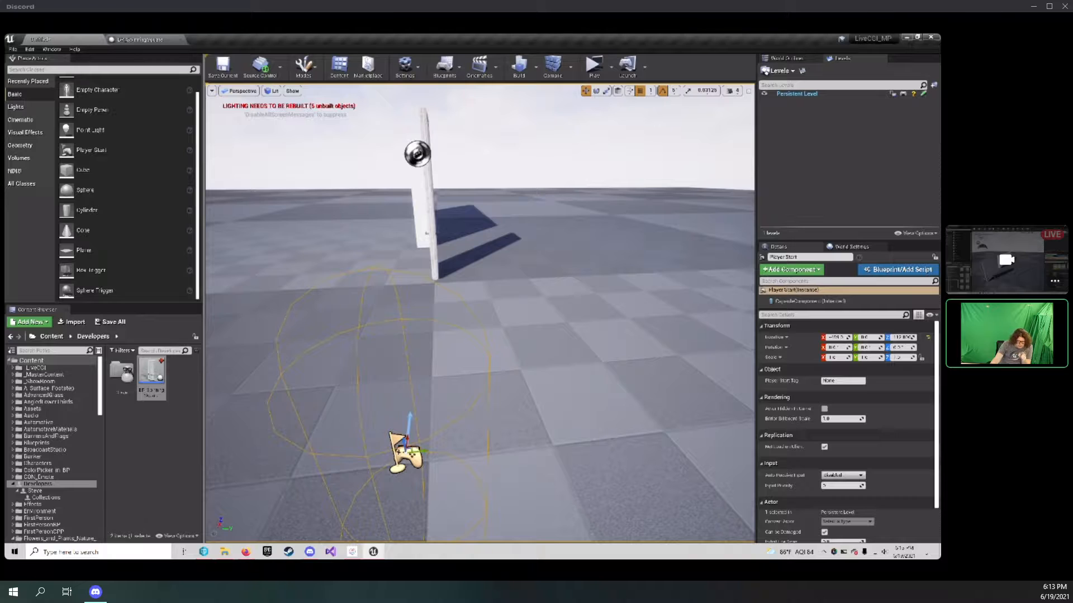
View the door from behind the Player Start and run the level in a play preview.
right_drag(433, 272, 431, 249)
key(s)
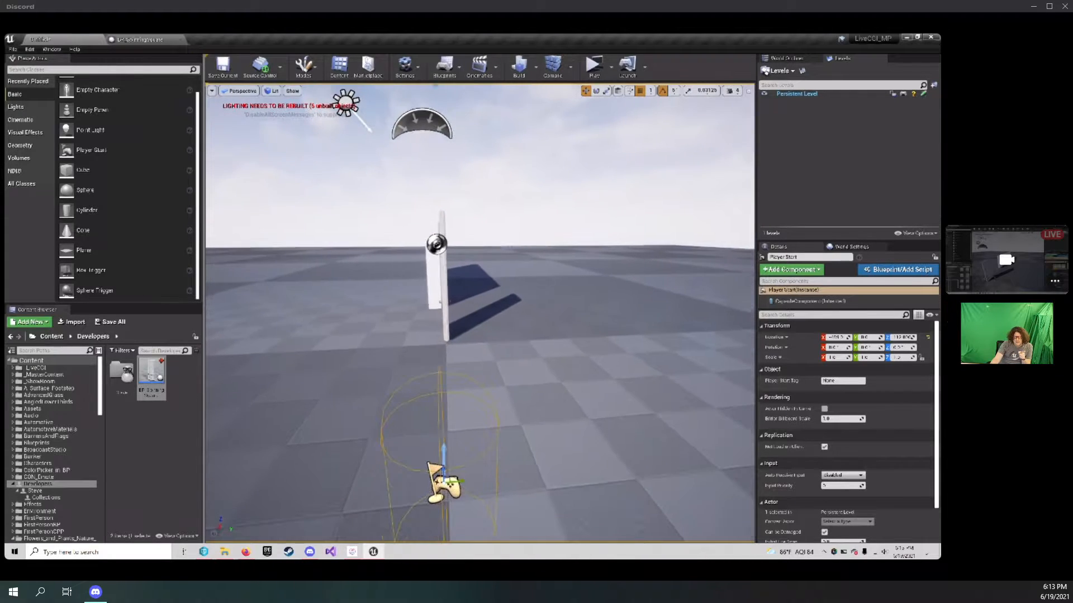
click(594, 65)
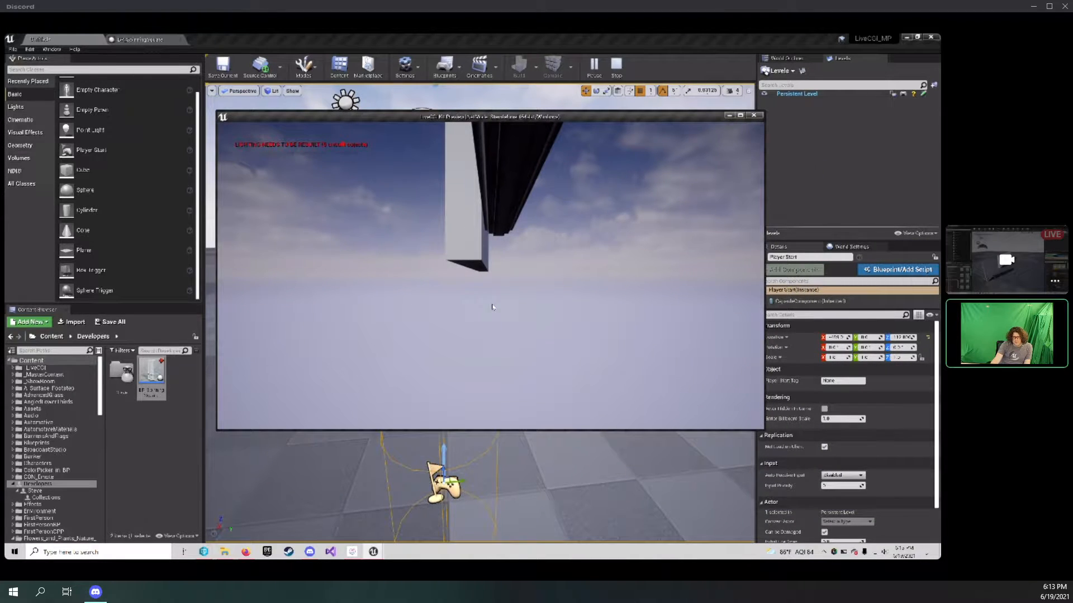
End the running preview and test the Timeline-driven door rotation in a new play preview from the Blueprint.
key(Escape)
right_drag(488, 304, 559, 363)
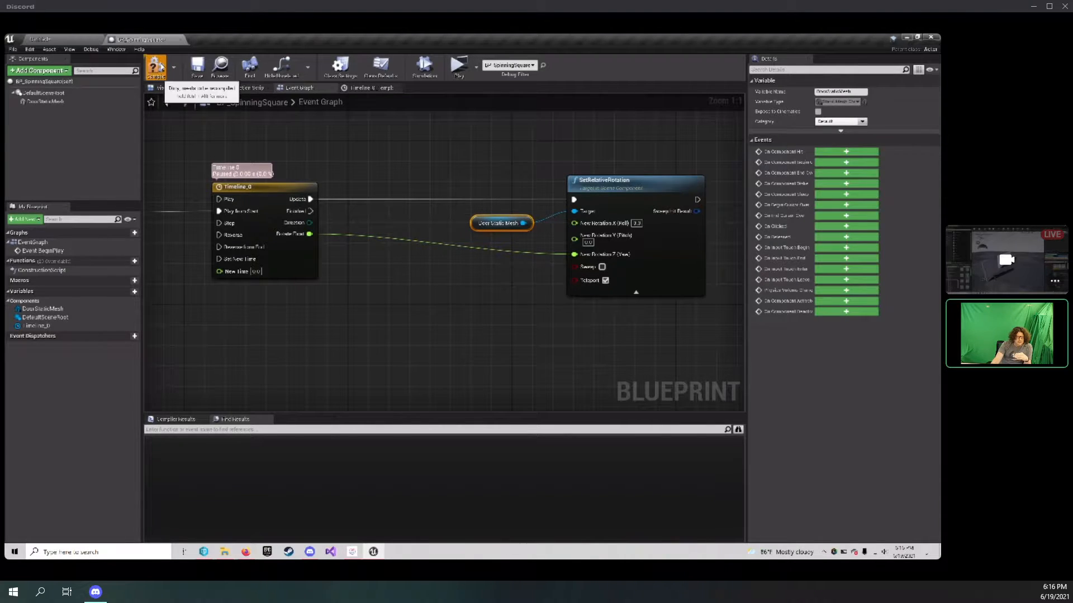
scroll(444, 232, down, 3)
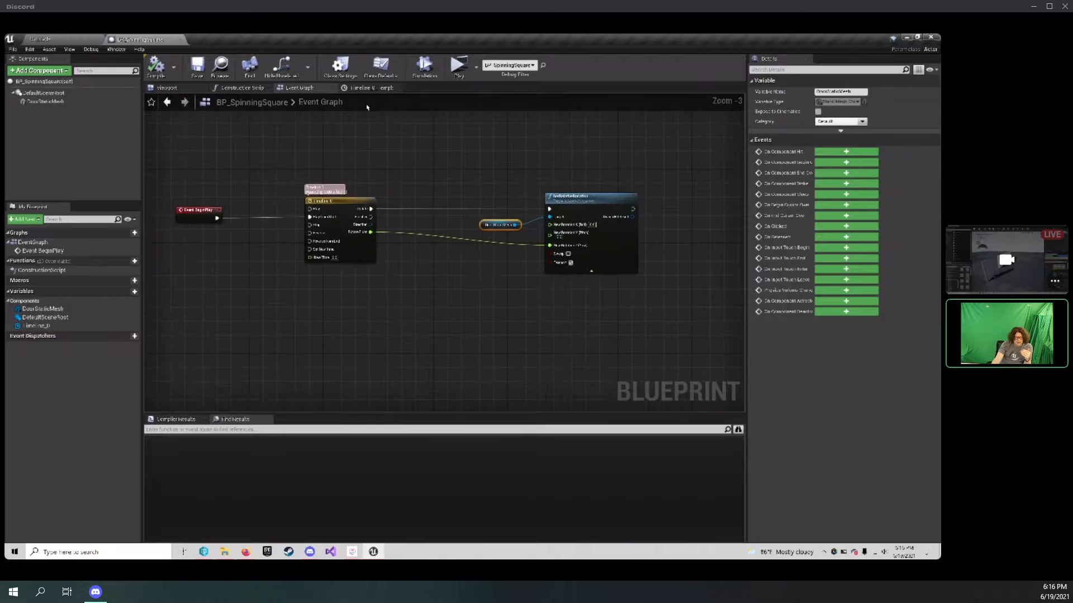
click(459, 65)
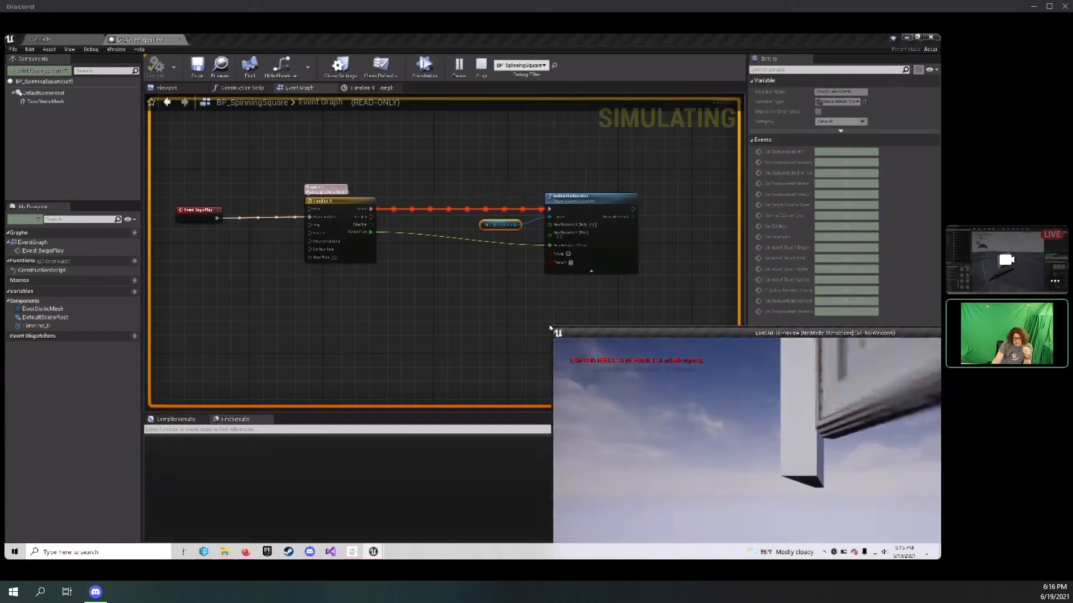
drag(647, 334, 568, 297)
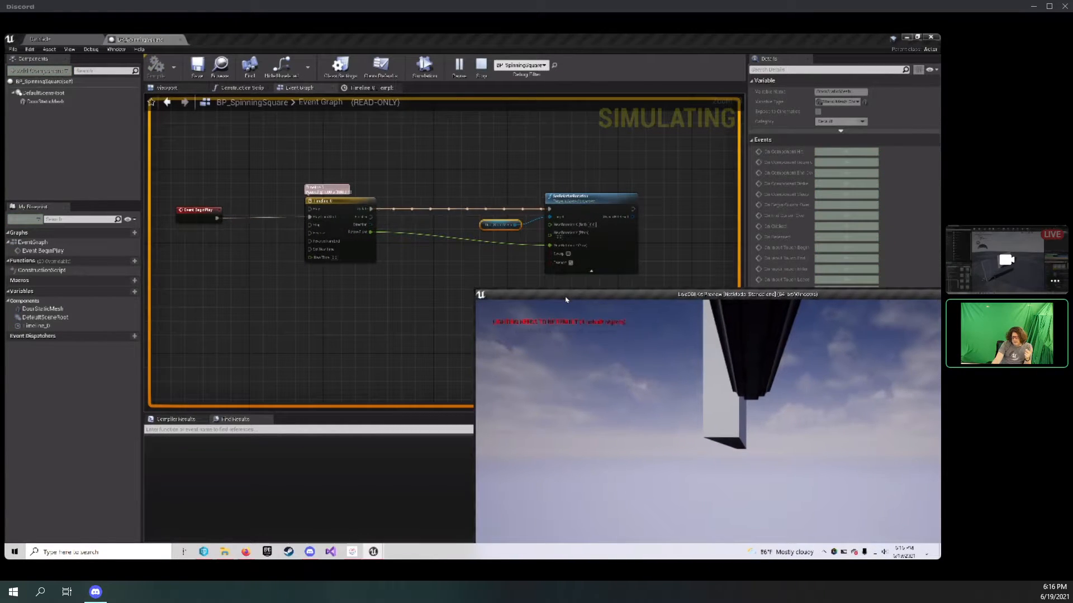
key(Escape)
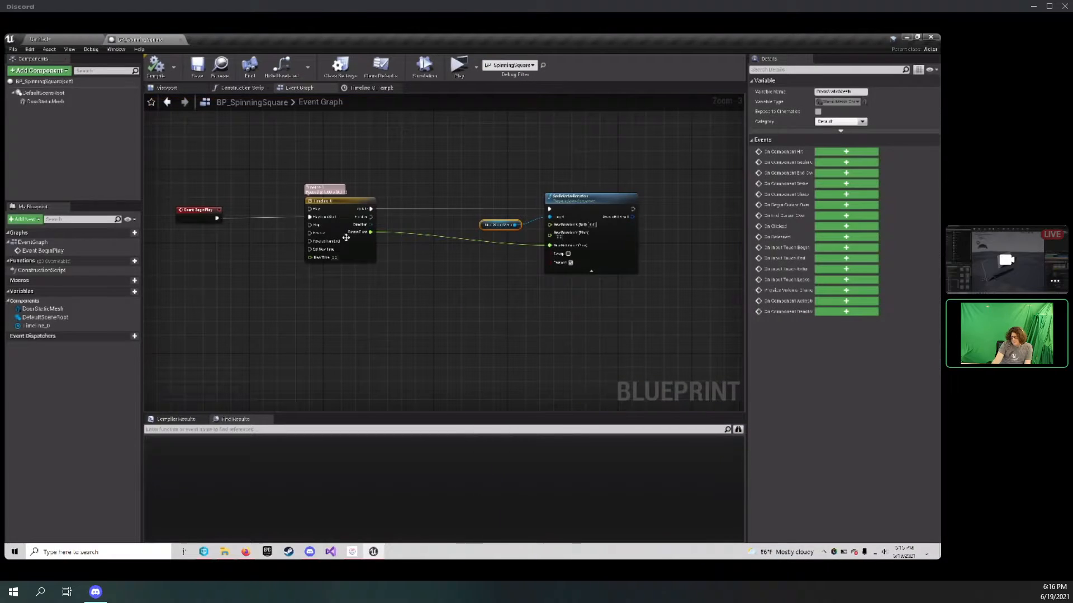
Open Timeline_0, try its Replicated option in a compiled play preview, and clear the option again.
double_click(342, 206)
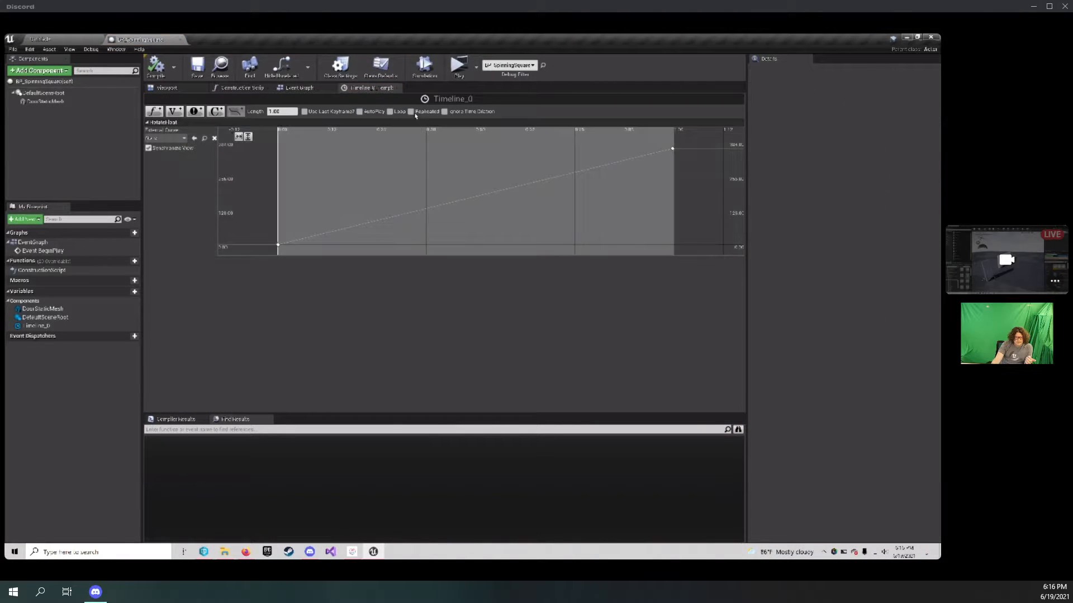
click(411, 111)
click(156, 67)
click(458, 65)
drag(618, 337, 502, 278)
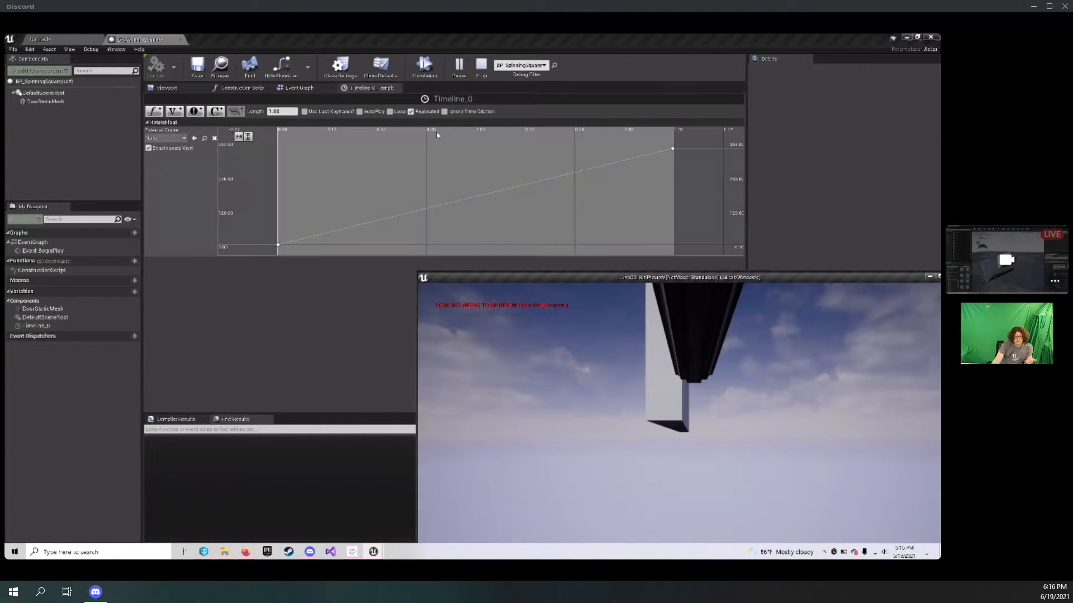
click(411, 111)
key(Escape)
Enable Loop on Timeline_0 and test the door's continuous rotation in a play preview.
click(390, 111)
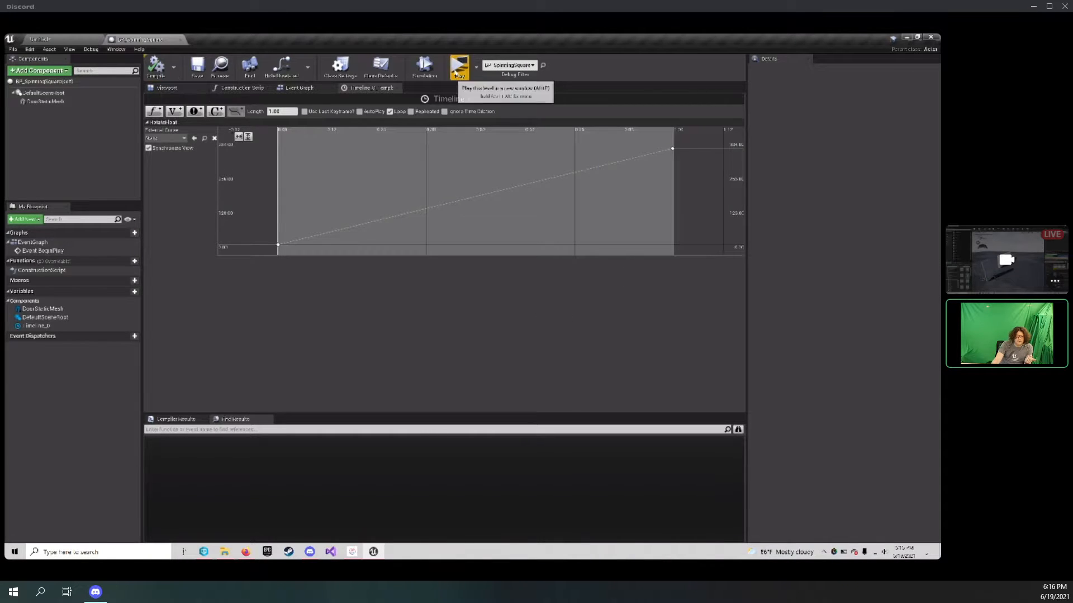
click(457, 66)
drag(598, 340, 328, 222)
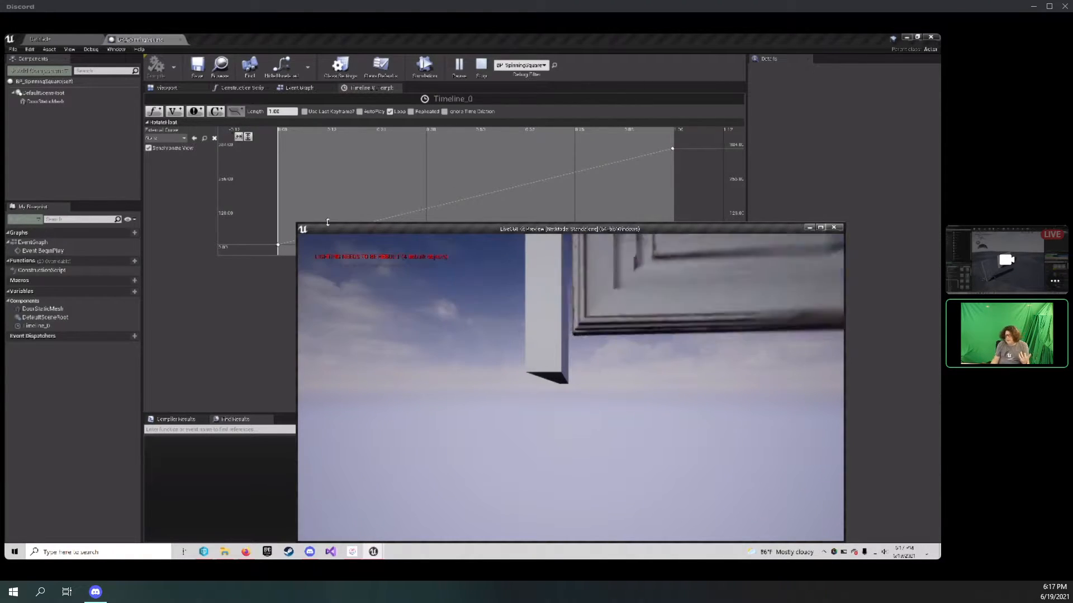
key(Escape)
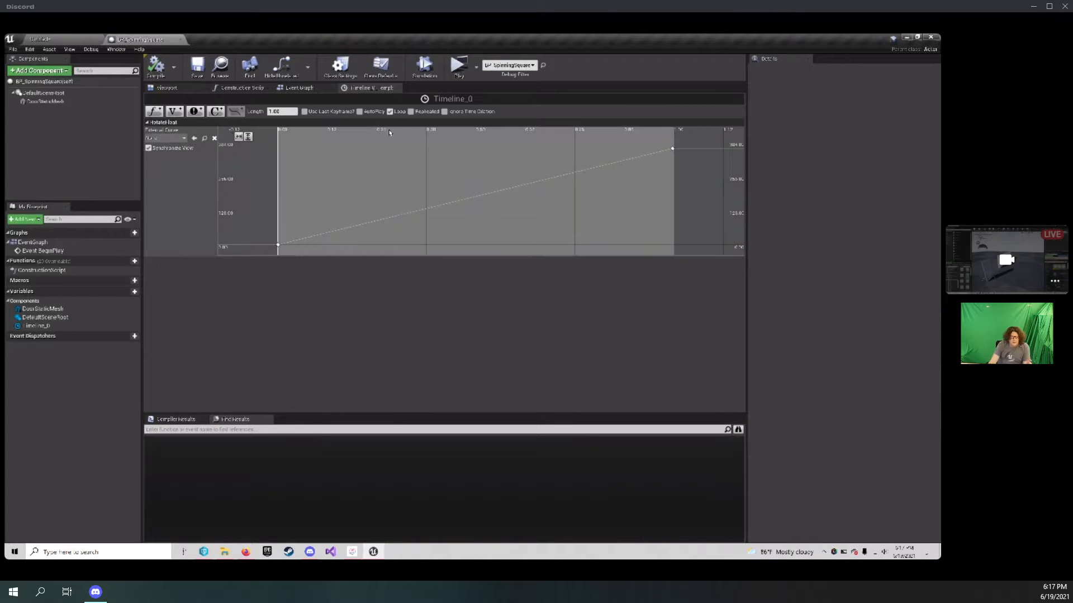
Return to the Event Graph and select the Door Static Mesh and SetRelativeRotation nodes to review the finished node chain.
click(299, 88)
right_drag(462, 203, 424, 207)
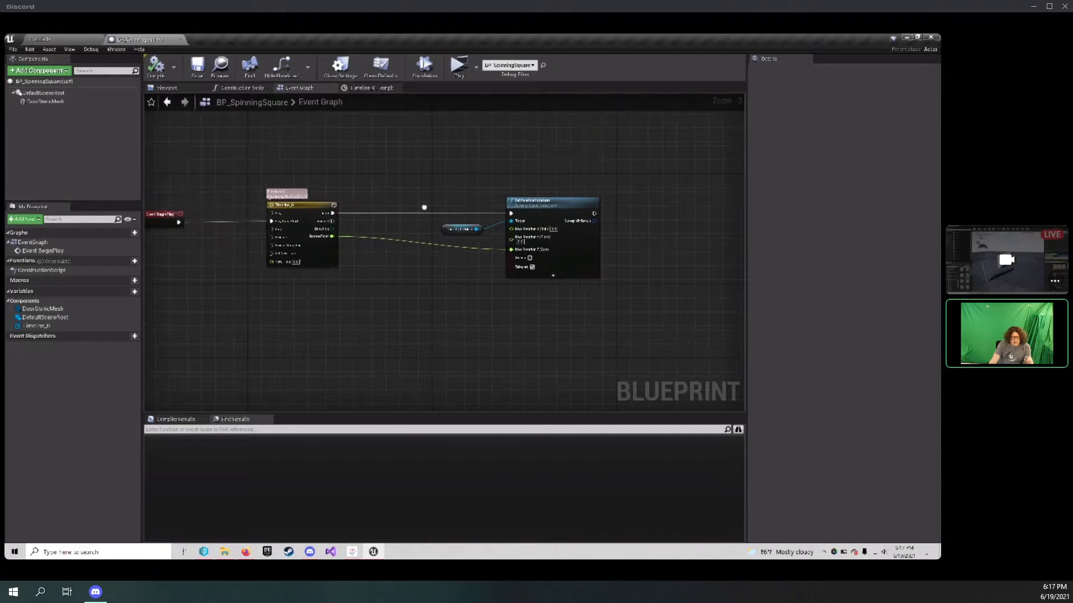
drag(449, 194, 535, 213)
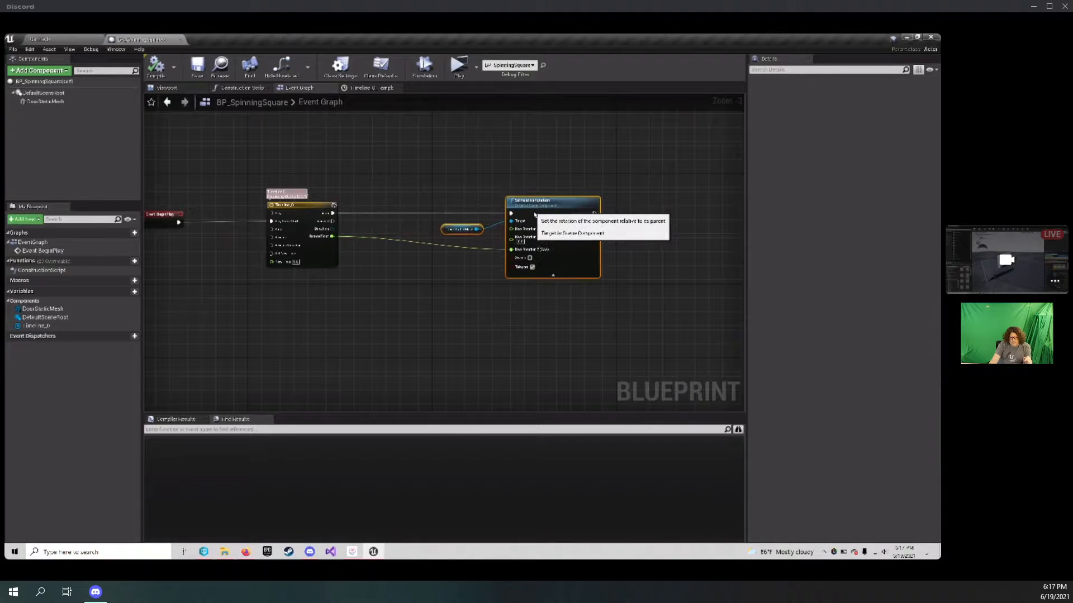
right_drag(413, 277, 497, 275)
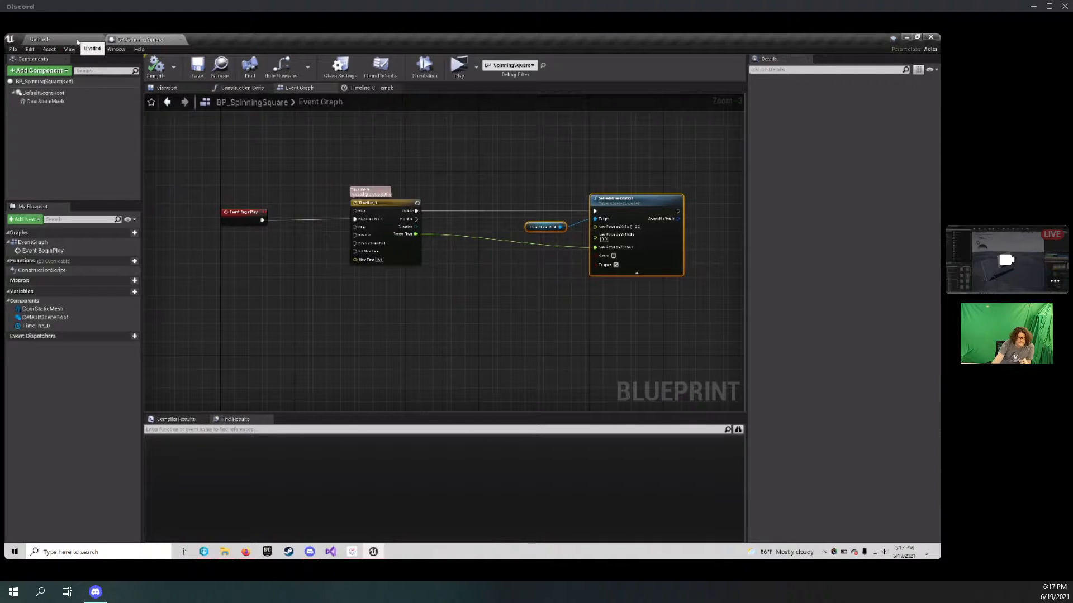
From the level editor, create a Pawn Blueprint class named BP_Pawn in the Developers folder and open it.
click(56, 39)
mouse_move(481, 313)
right_down()
mouse_move(503, 313)
mouse_move(470, 314)
mouse_move(498, 313)
mouse_move(481, 313)
right_up()
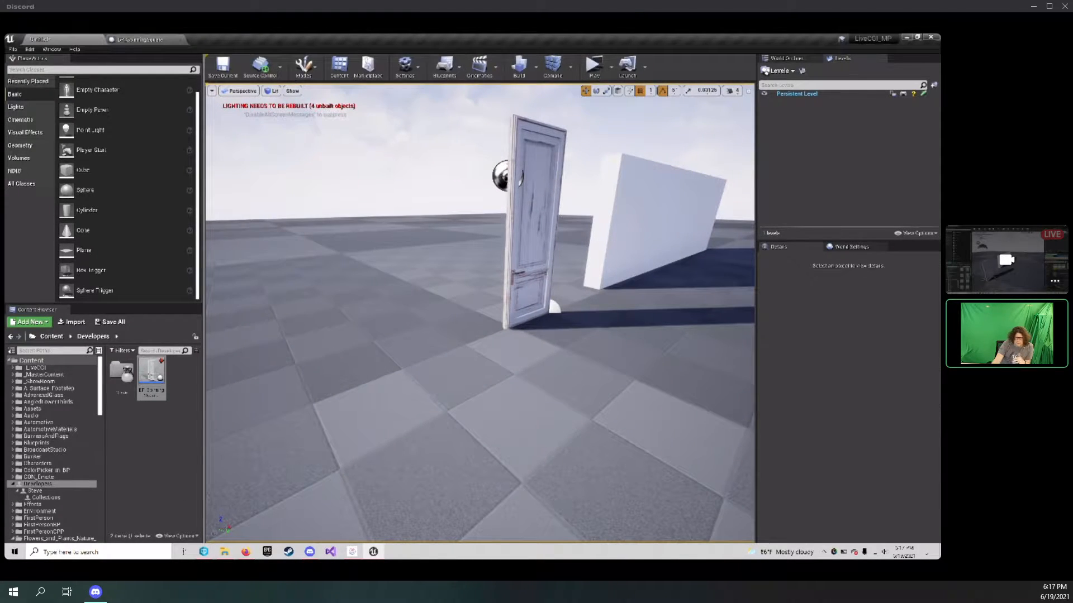
right_click(141, 428)
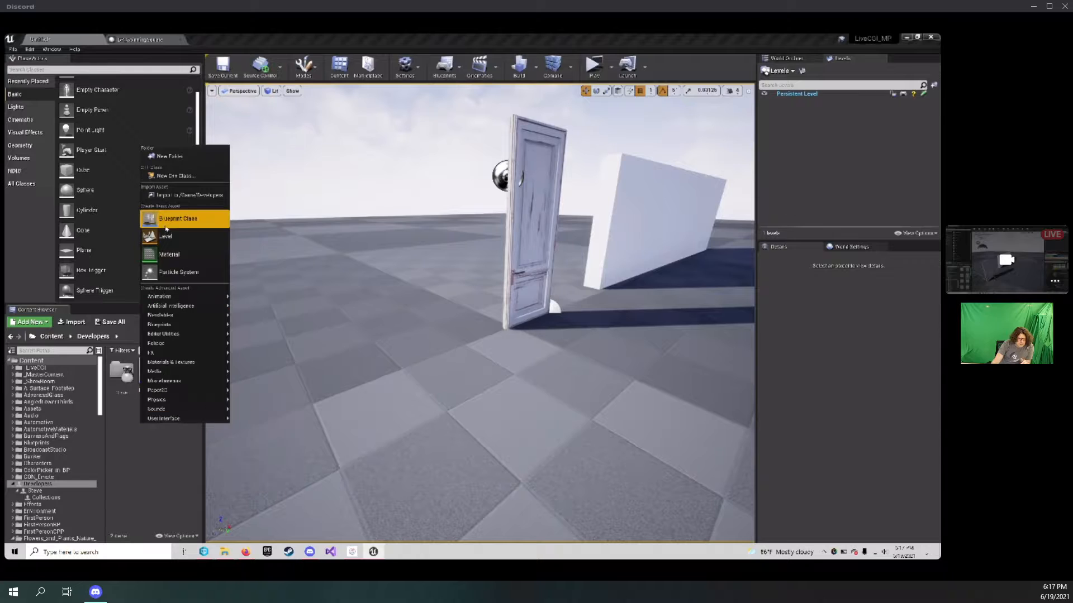
click(193, 219)
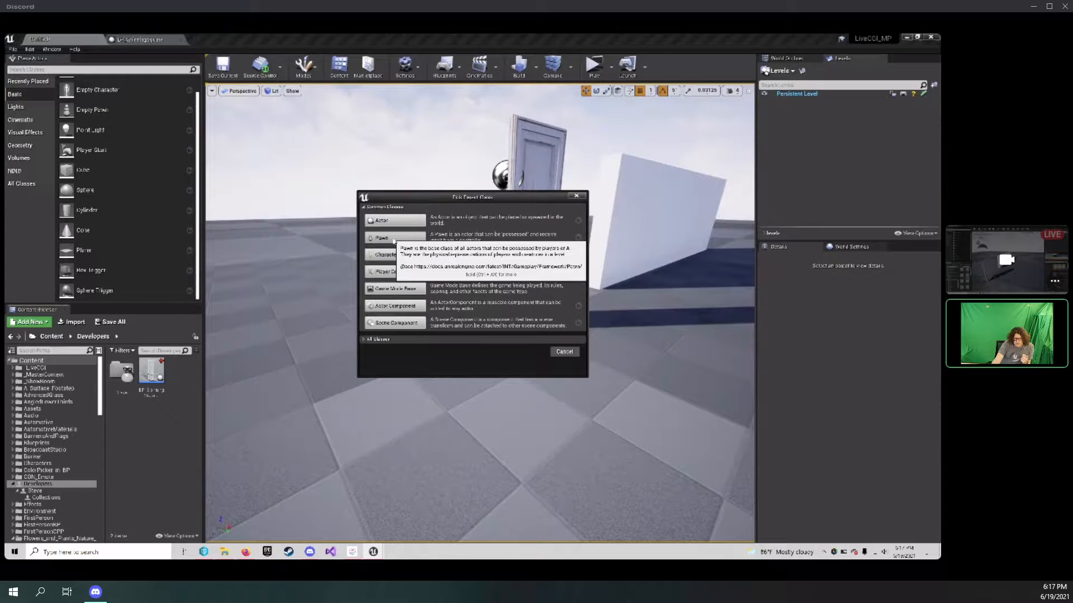
click(394, 239)
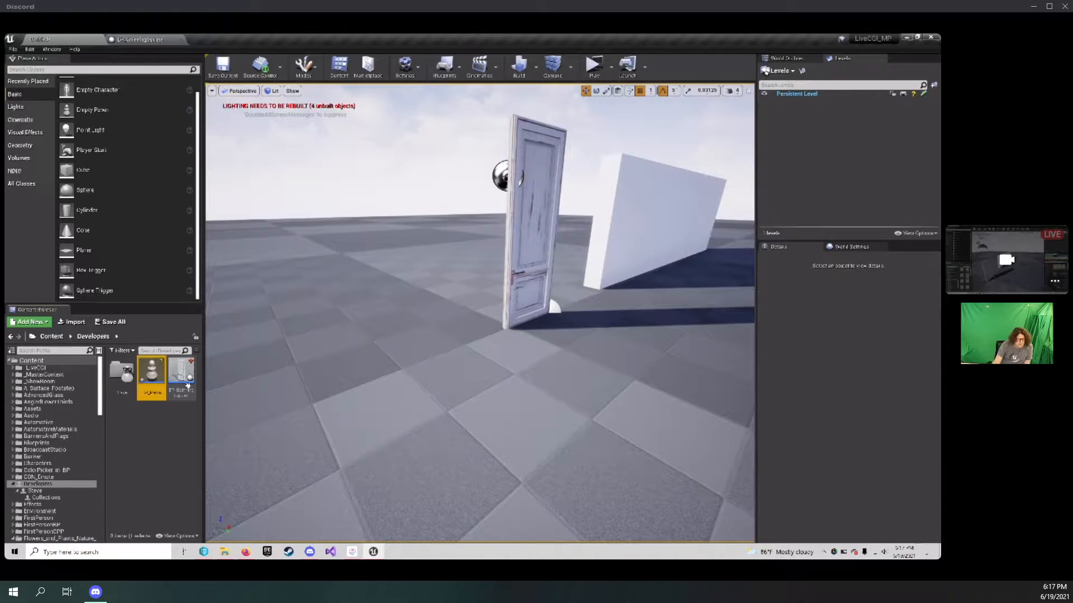
double_click(178, 380)
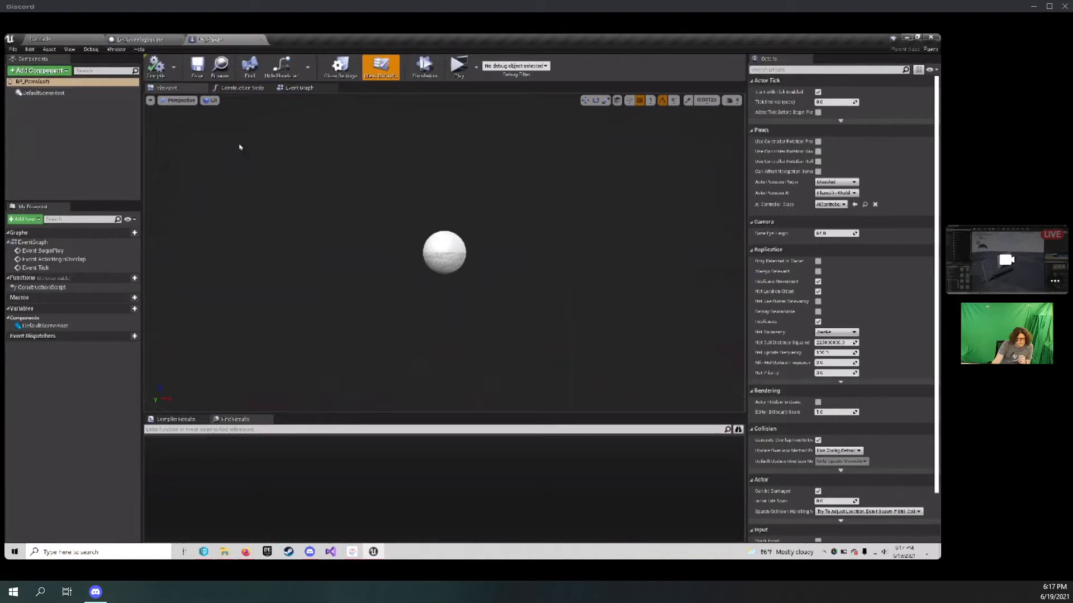
Add a Camera component to BP_Pawn, compile and save it, and inspect the camera from the side.
click(38, 70)
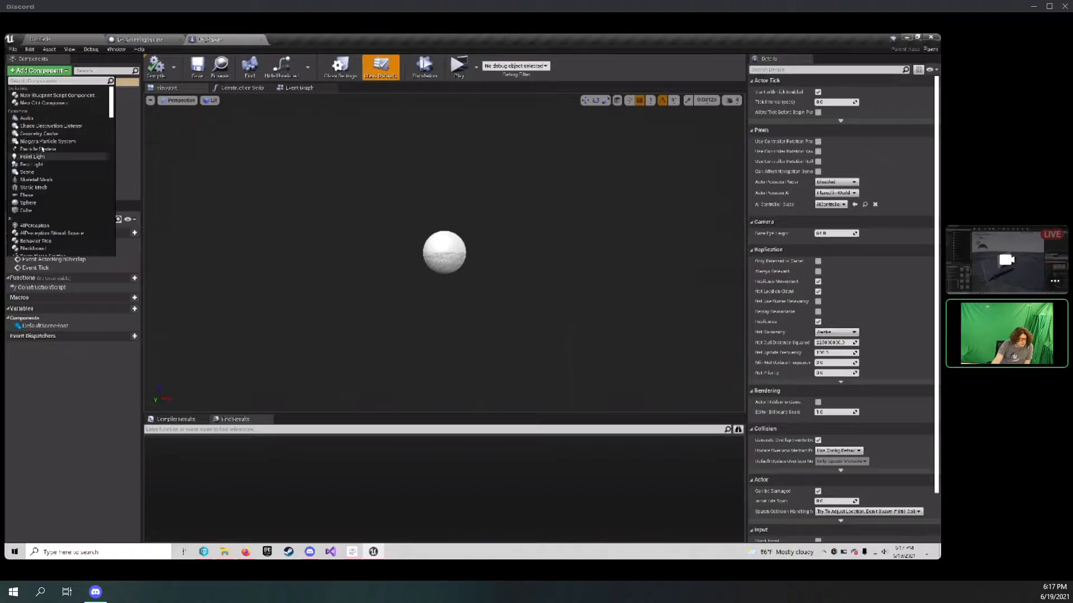
text(ca)
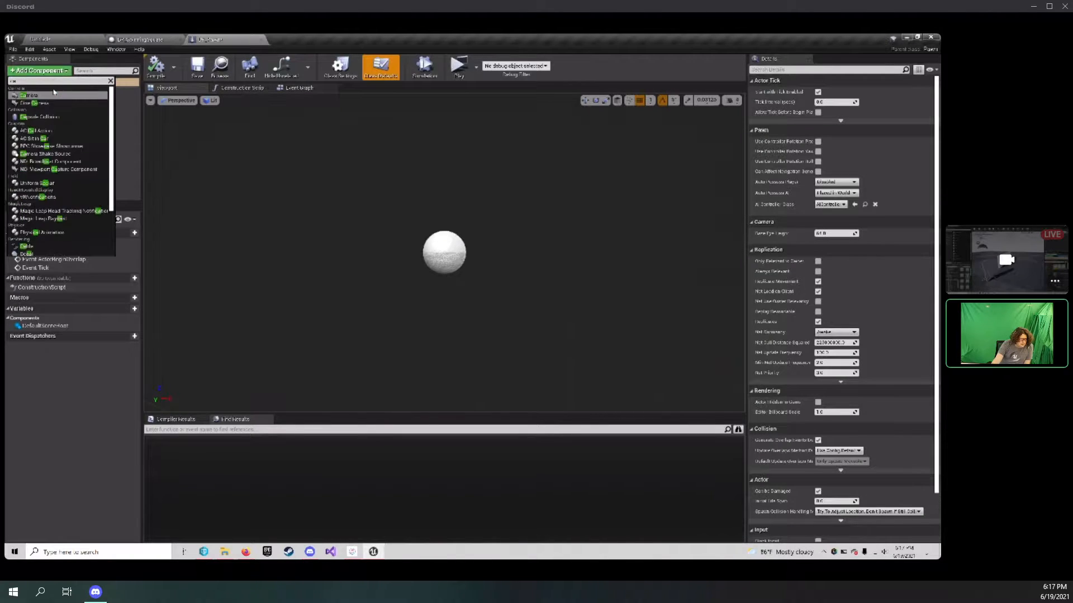
text(m)
click(31, 96)
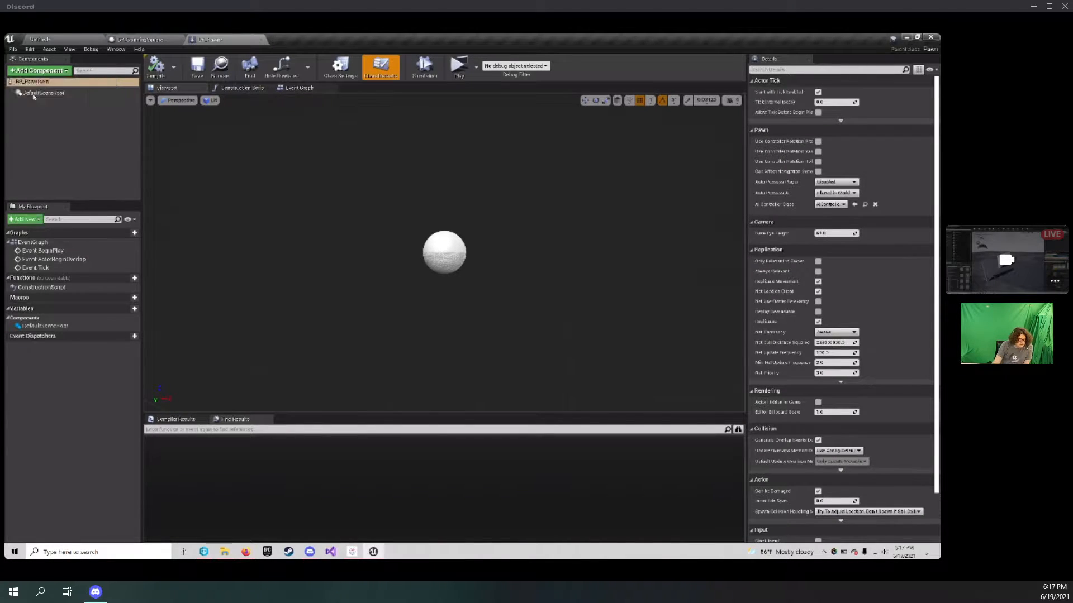
right_drag(386, 252, 508, 280)
click(157, 64)
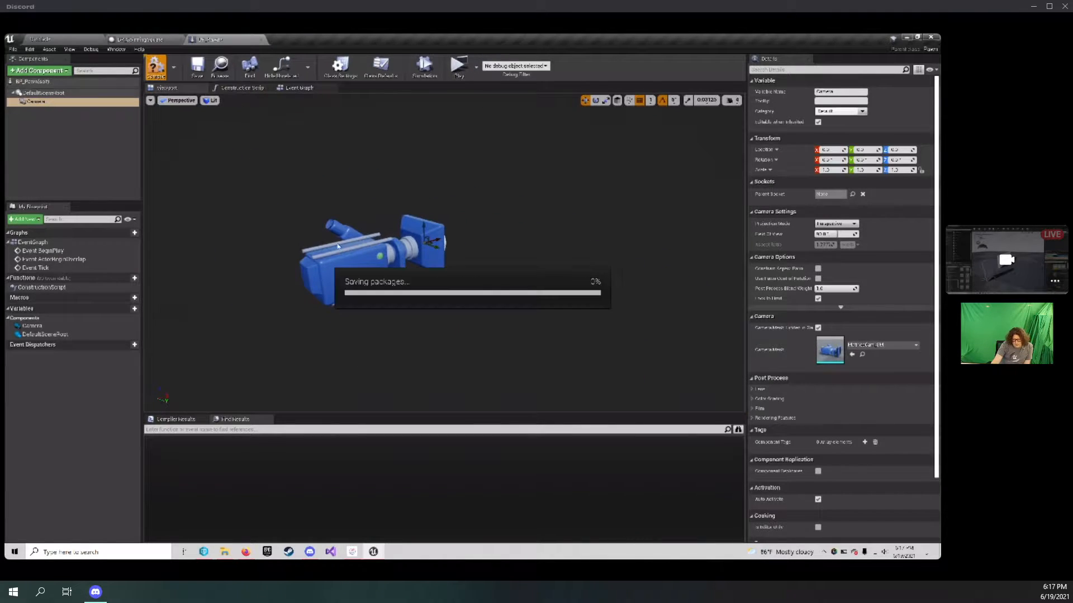
right_drag(335, 252, 279, 241)
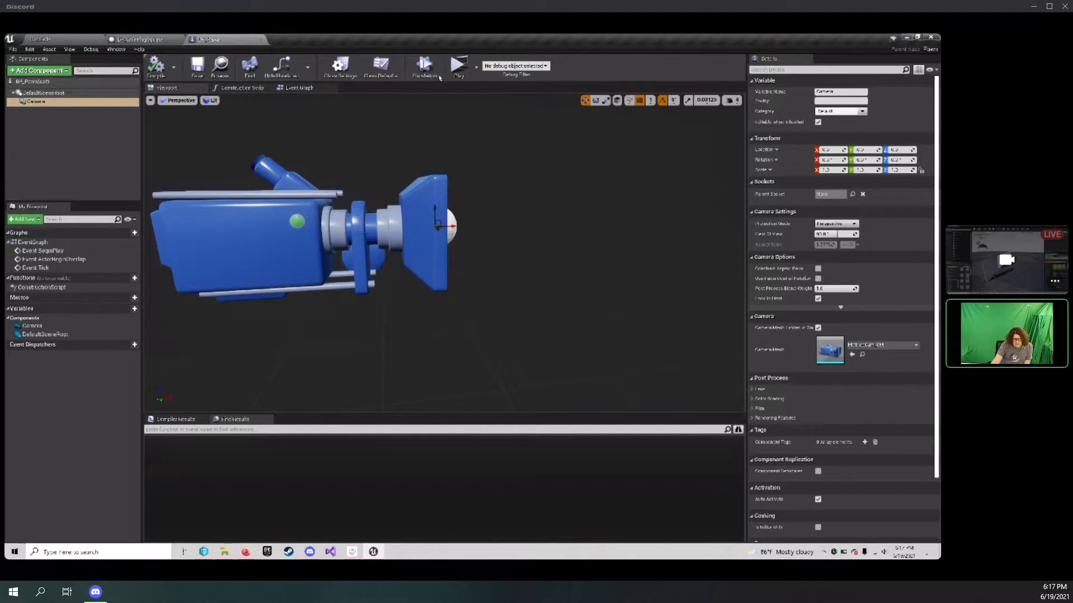
Find the input settings in BP_Pawn's class defaults and set Auto Receive Input to Player 0.
click(381, 66)
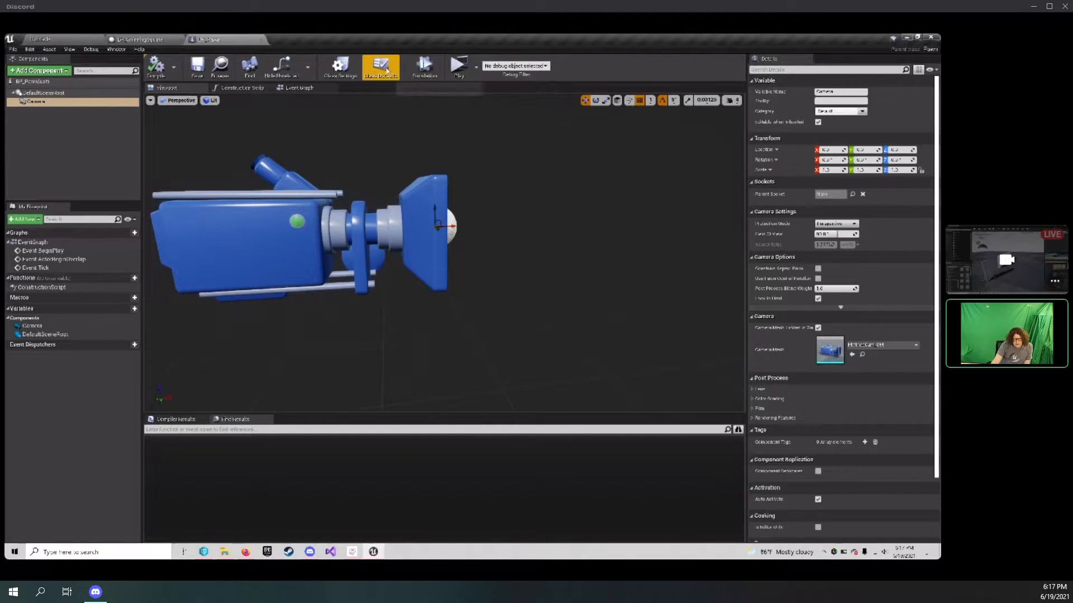
click(782, 71)
text(inbu)
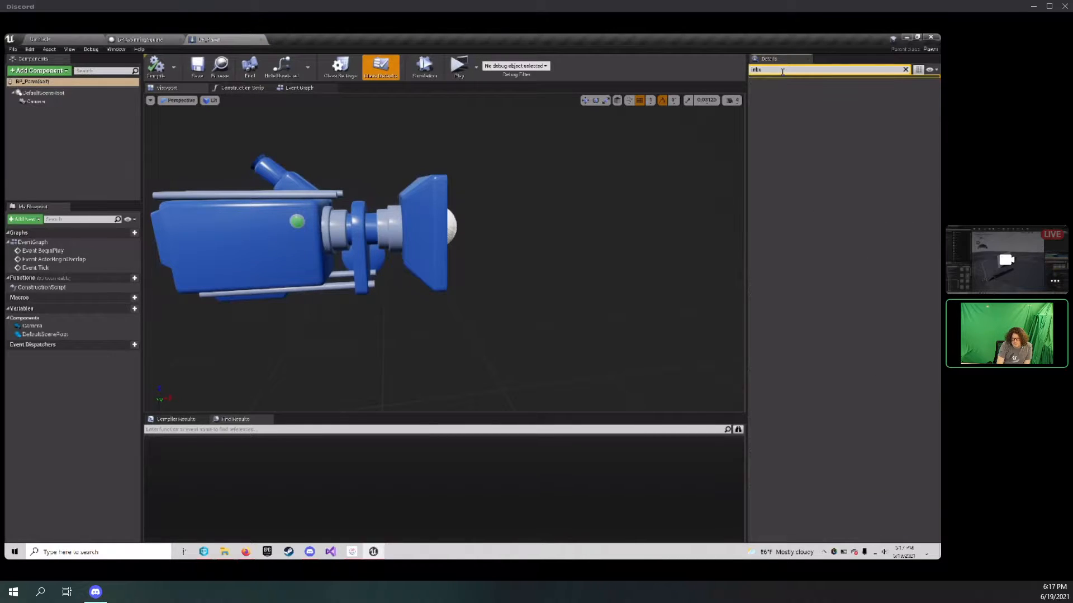
key(BackSpace)
key(BackSpace)
text(put)
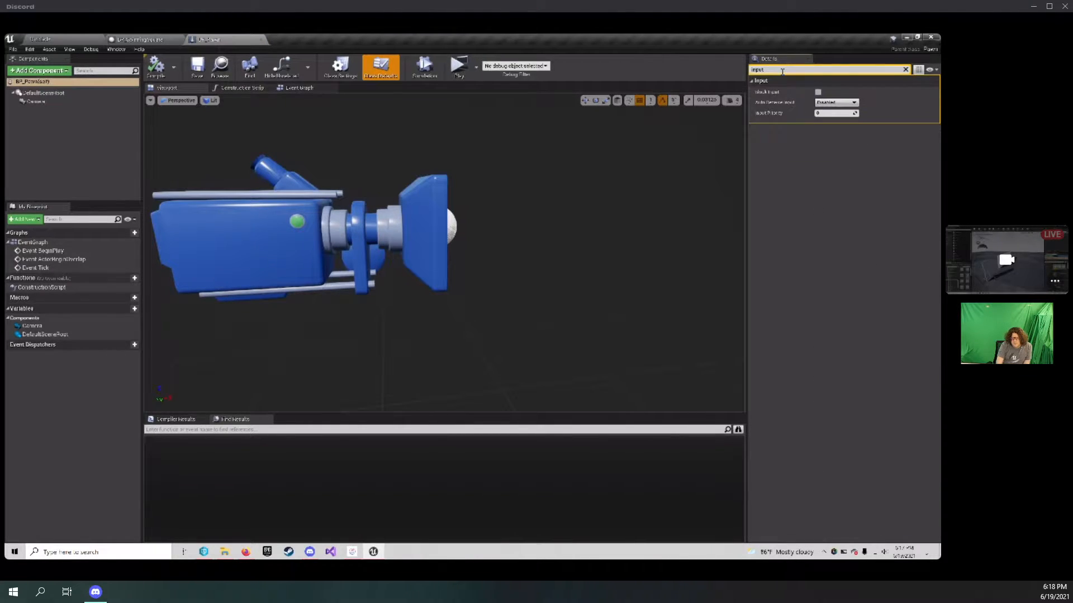
click(832, 103)
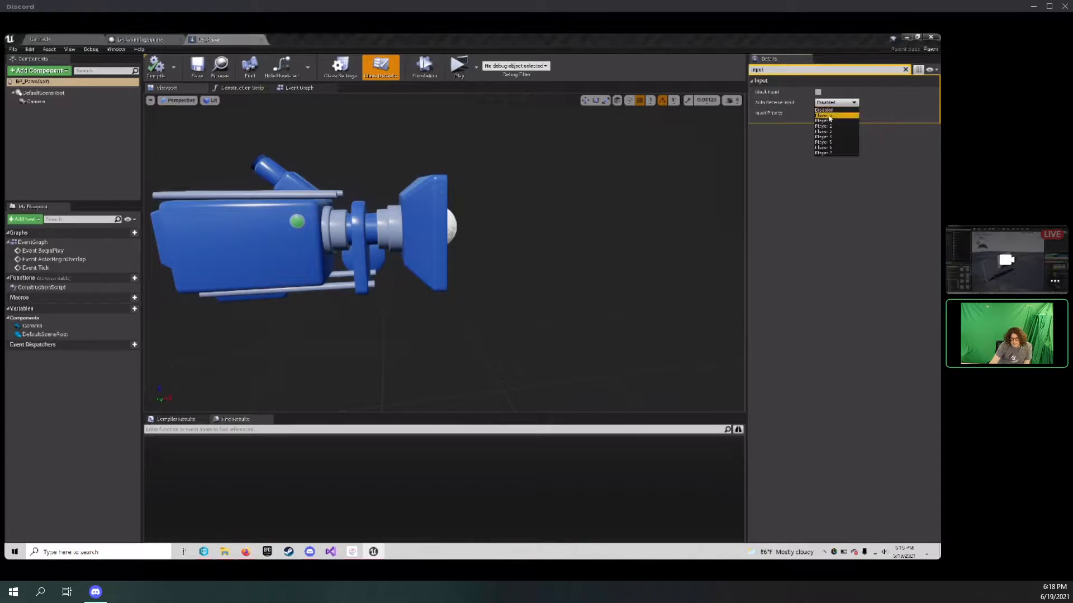
click(830, 116)
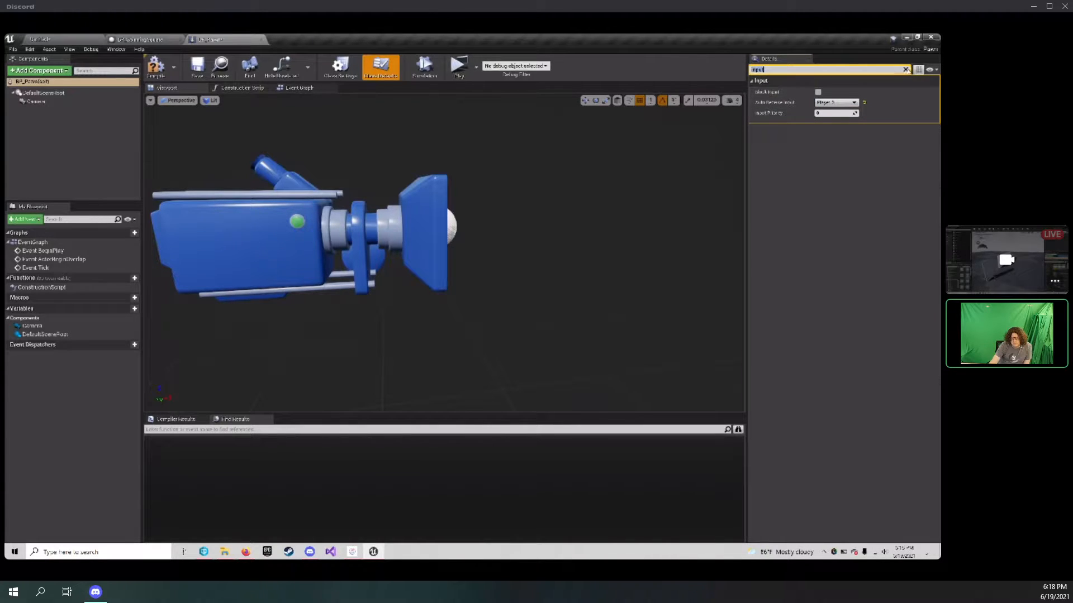
click(905, 69)
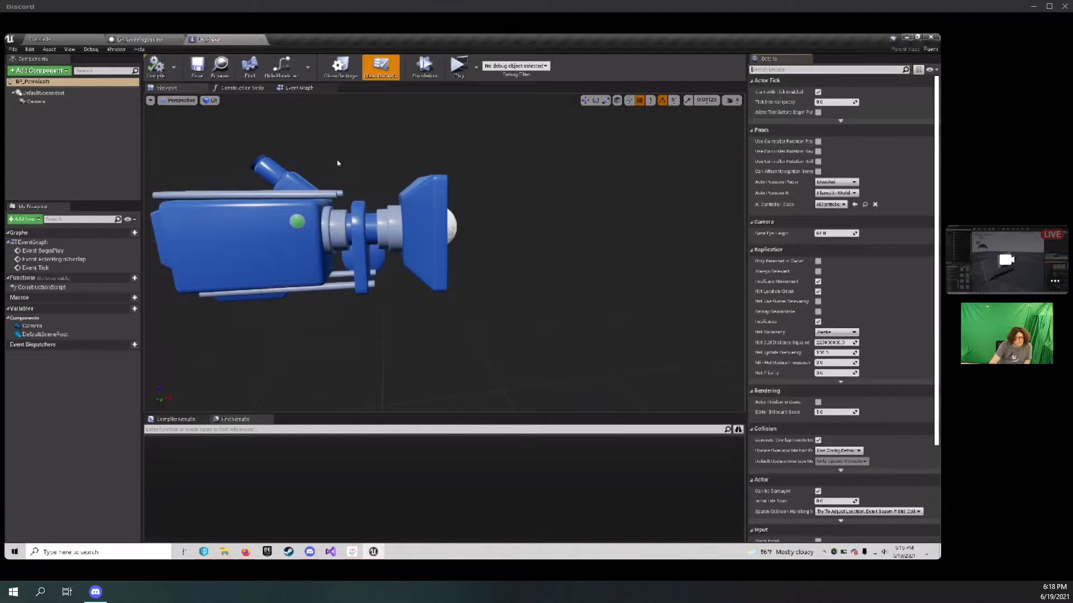
Add a Capsule Collision component to BP_Pawn.
right_drag(337, 163, 297, 146)
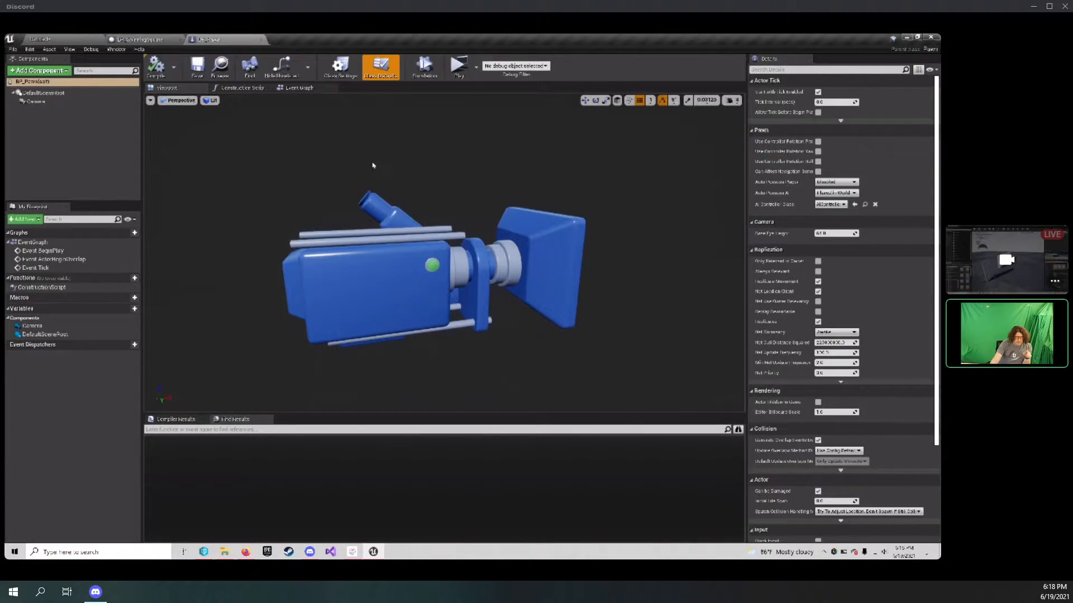
right_drag(371, 166, 394, 148)
click(55, 71)
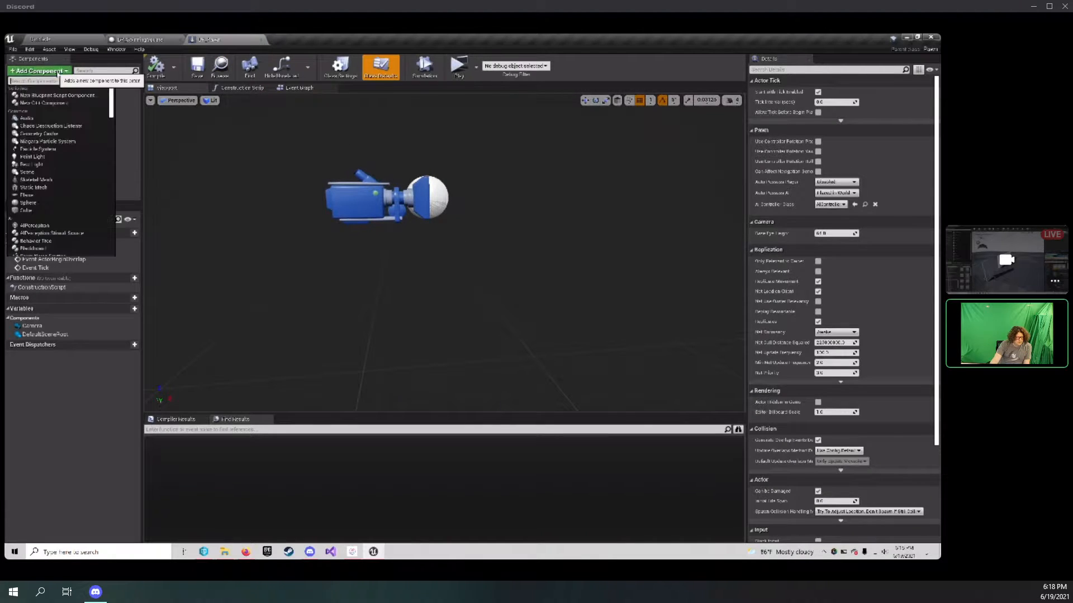
scroll(51, 179, down, 3)
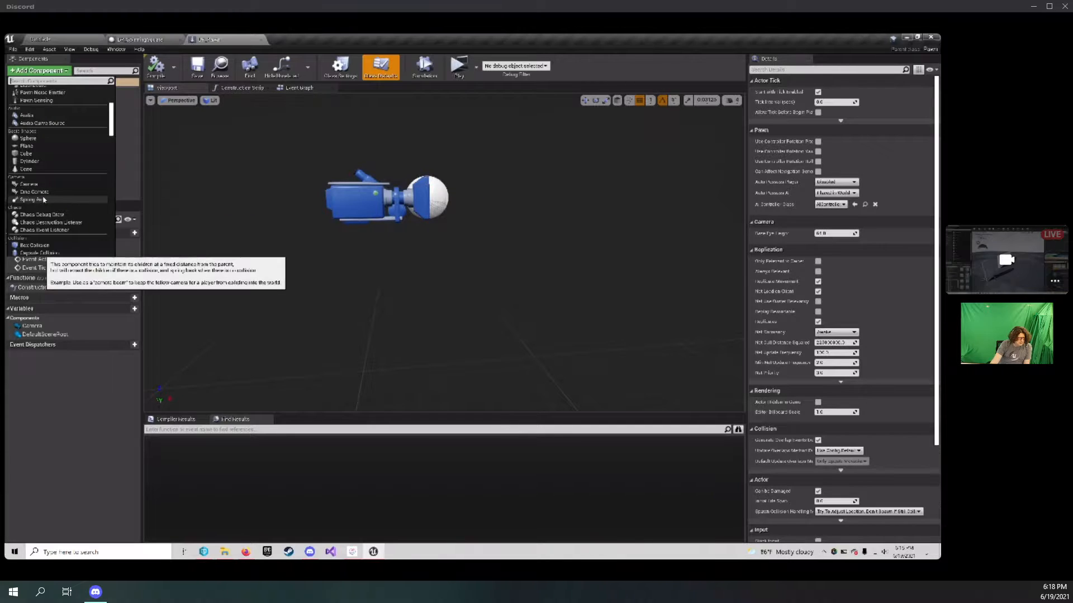
click(39, 223)
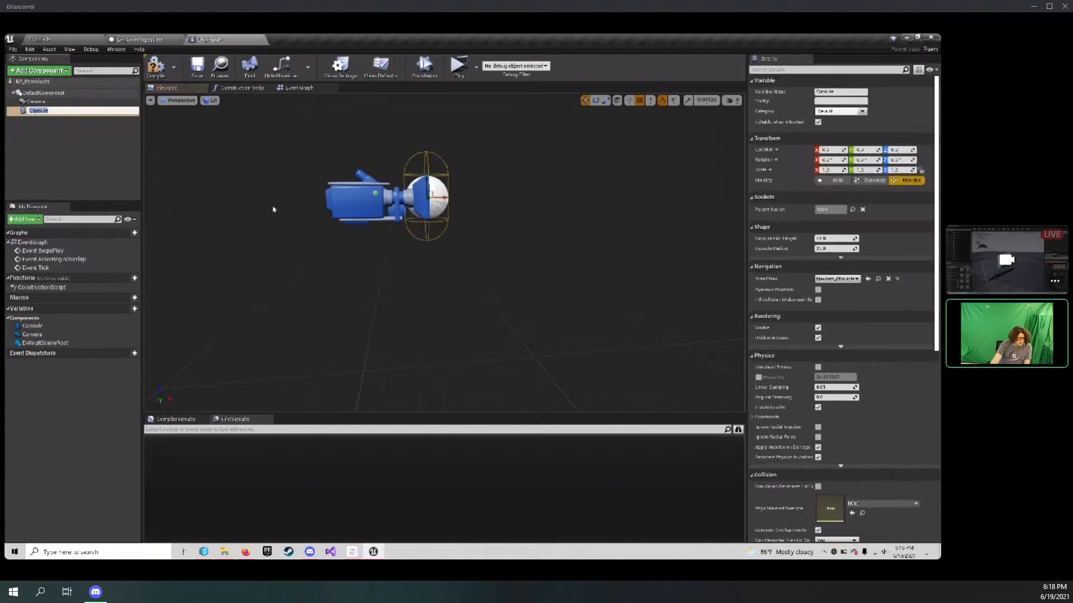
Set the Capsule Half Height of BP_Pawn's capsule component to 90.
click(836, 238)
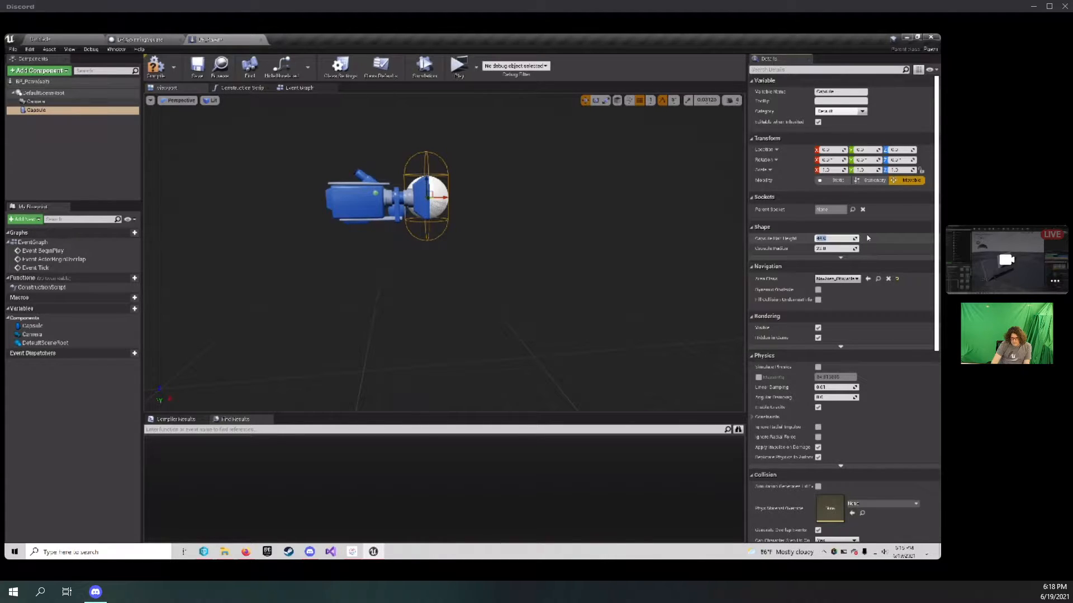
key(Return)
text(0)
key(Return)
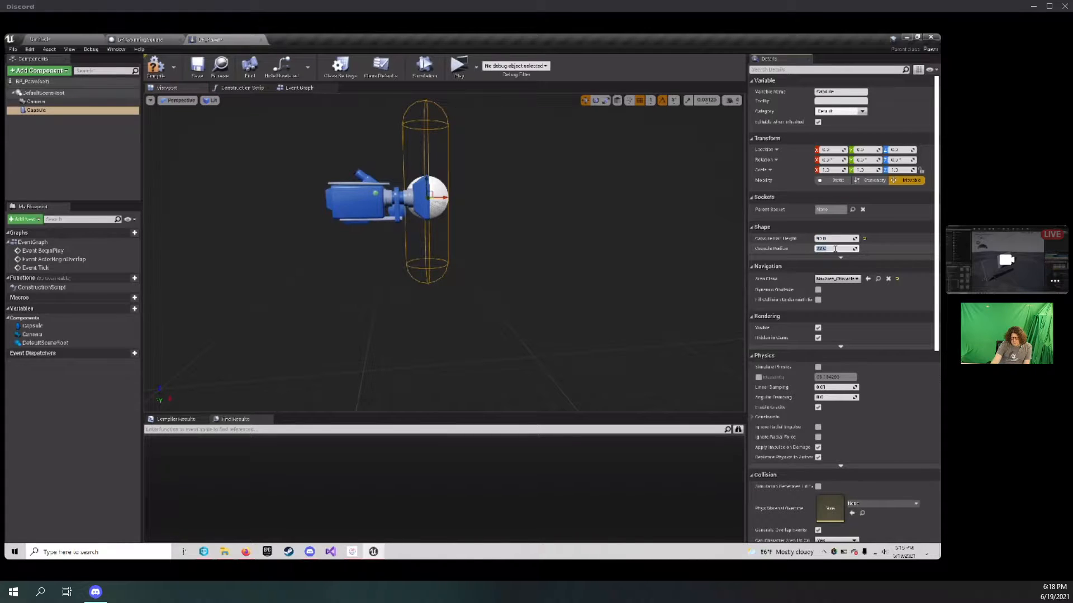
Try a Capsule Radius of 50 for BP_Pawn's capsule, settle on 35, and undo the last component modification.
text(50)
key(Return)
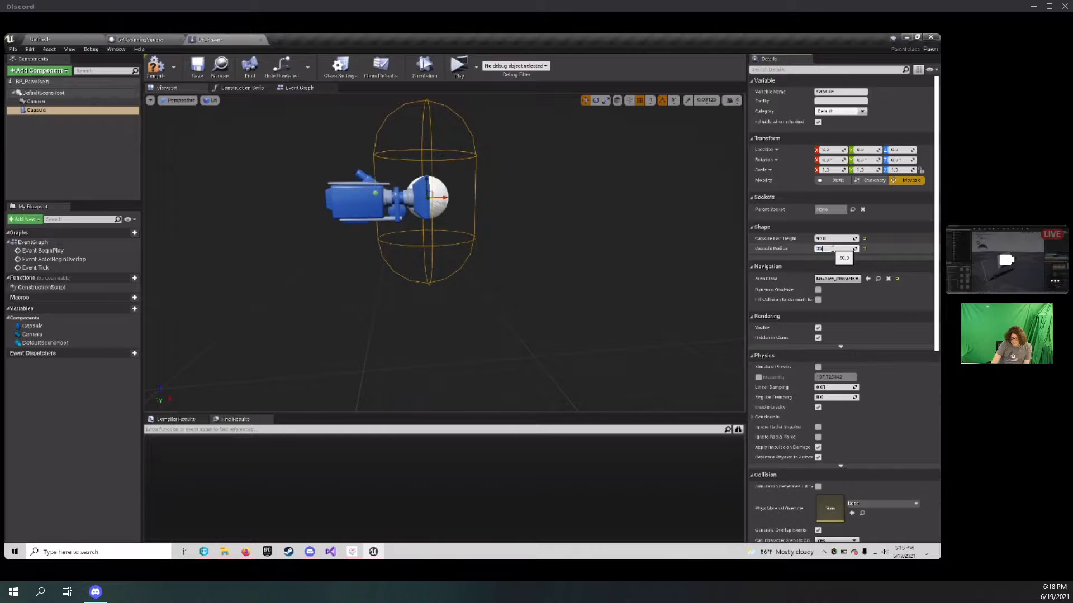
text(35)
key(Return)
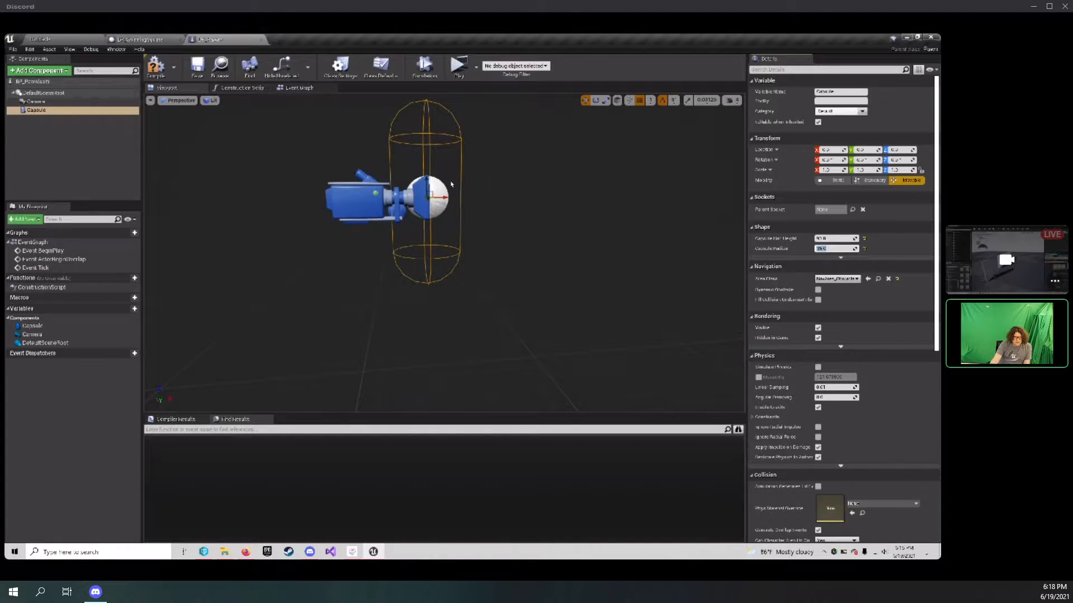
key(ctrl+z)
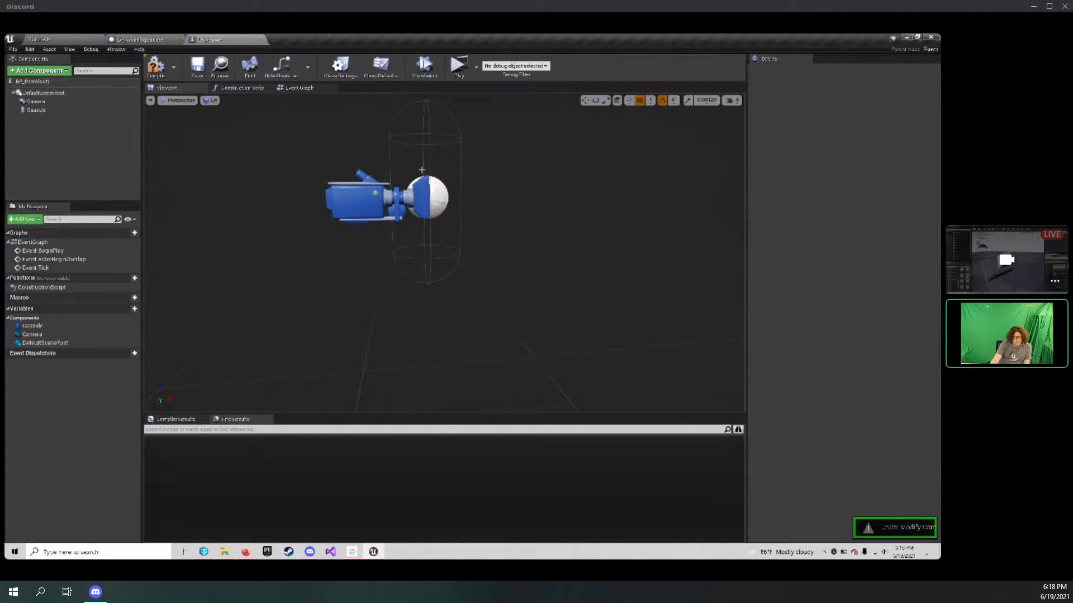
Attach BP_Pawn's Camera component to the Capsule and raise the camera to the upper part of the capsule.
click(35, 101)
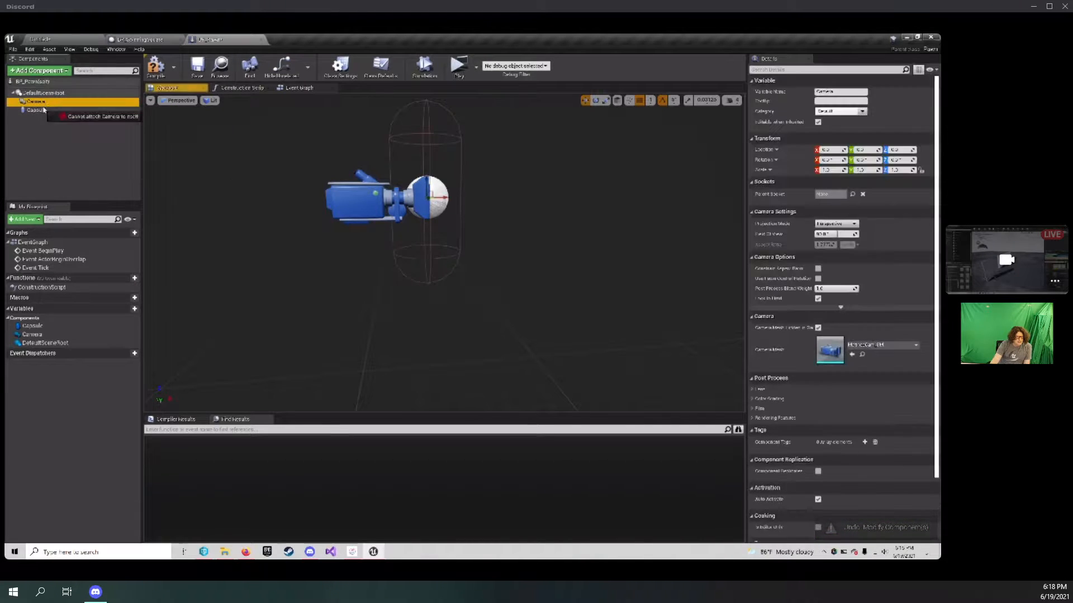
drag(40, 112, 40, 110)
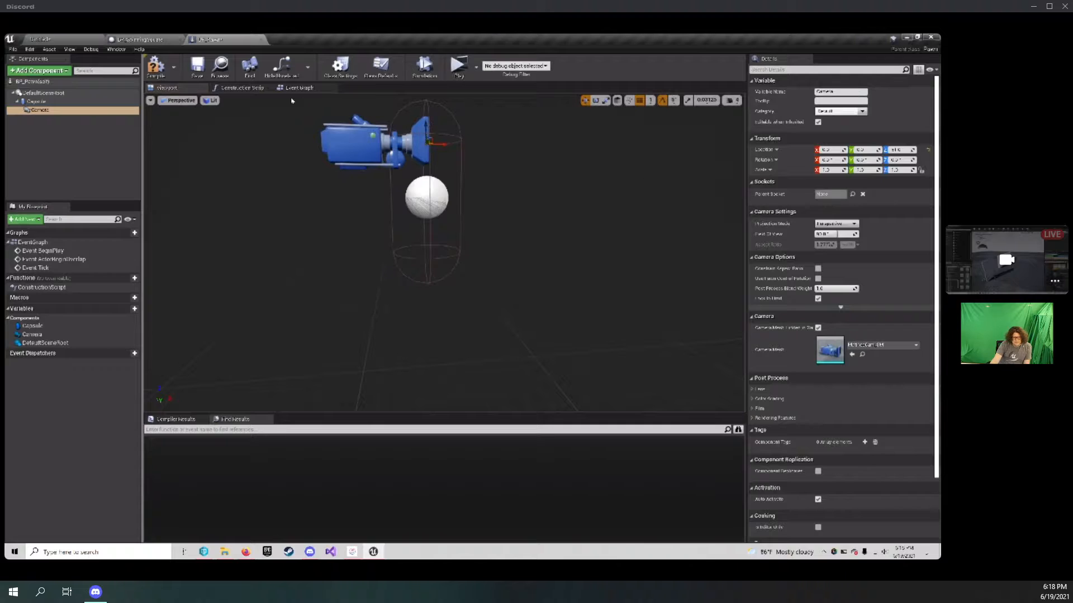
Create a new game mode named NewGameMode in the Developers folder as the level's GameMode Override in World Settings.
click(84, 42)
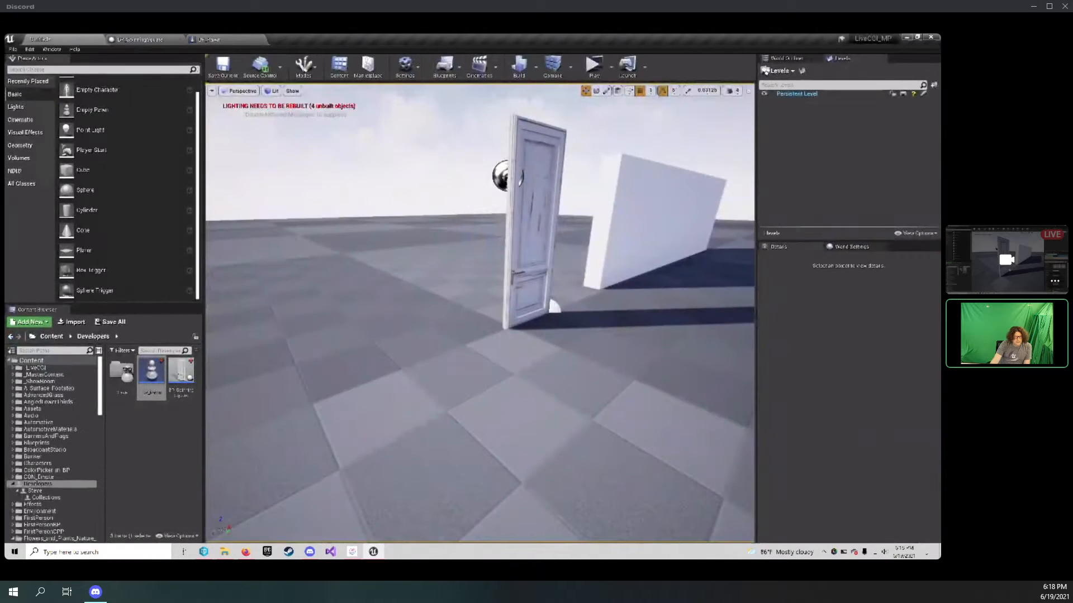
click(826, 247)
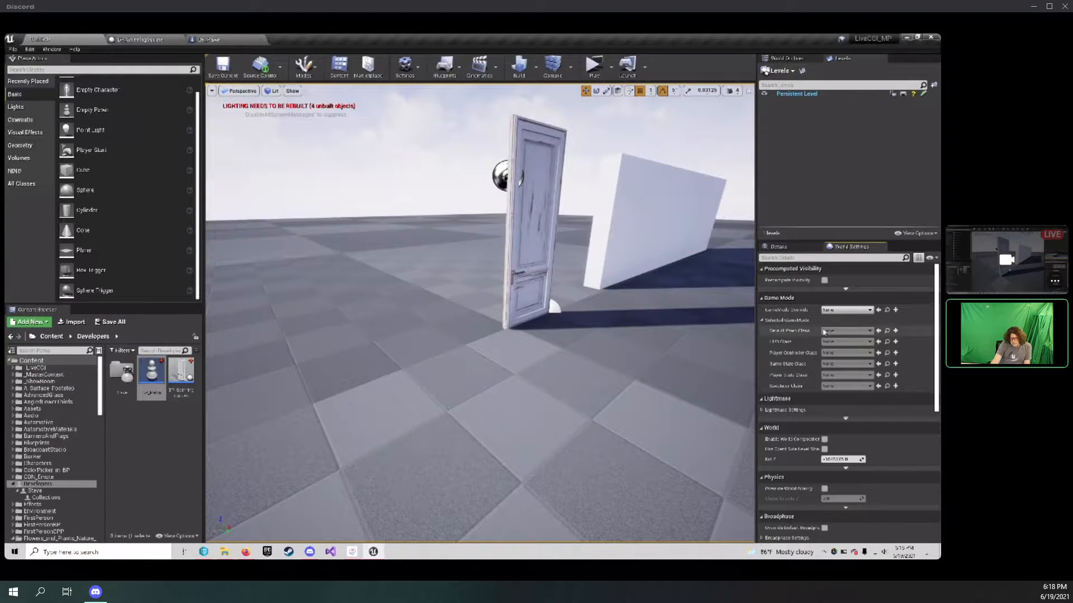
click(841, 311)
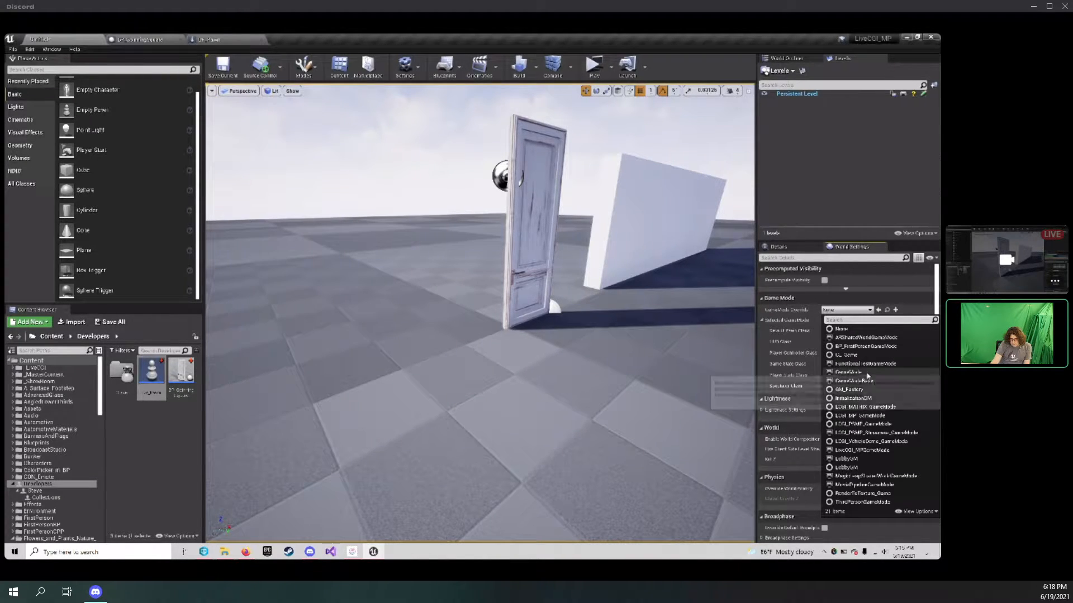
click(901, 372)
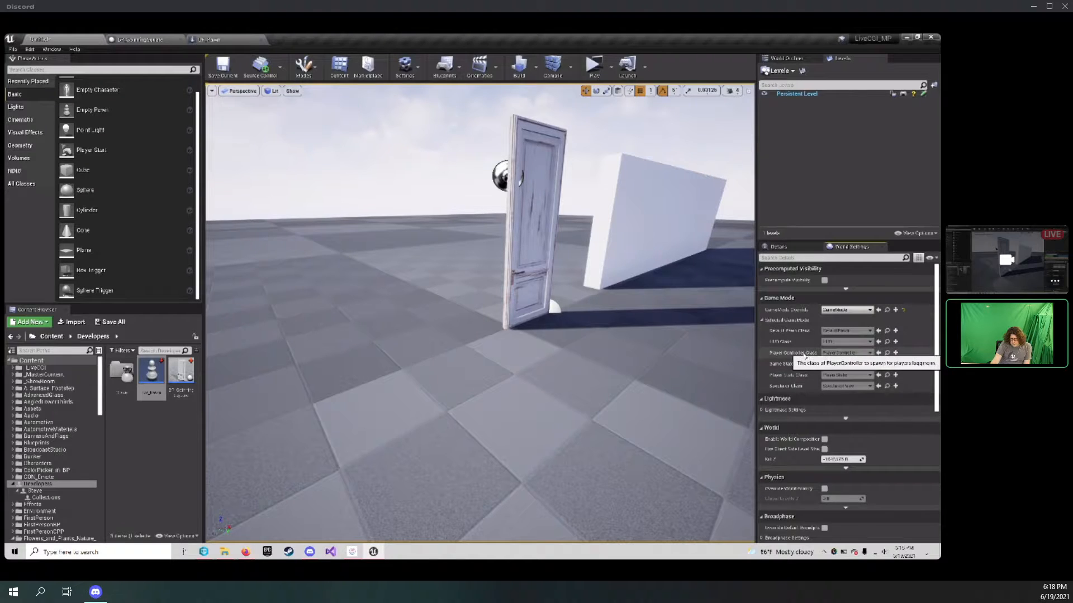
click(896, 310)
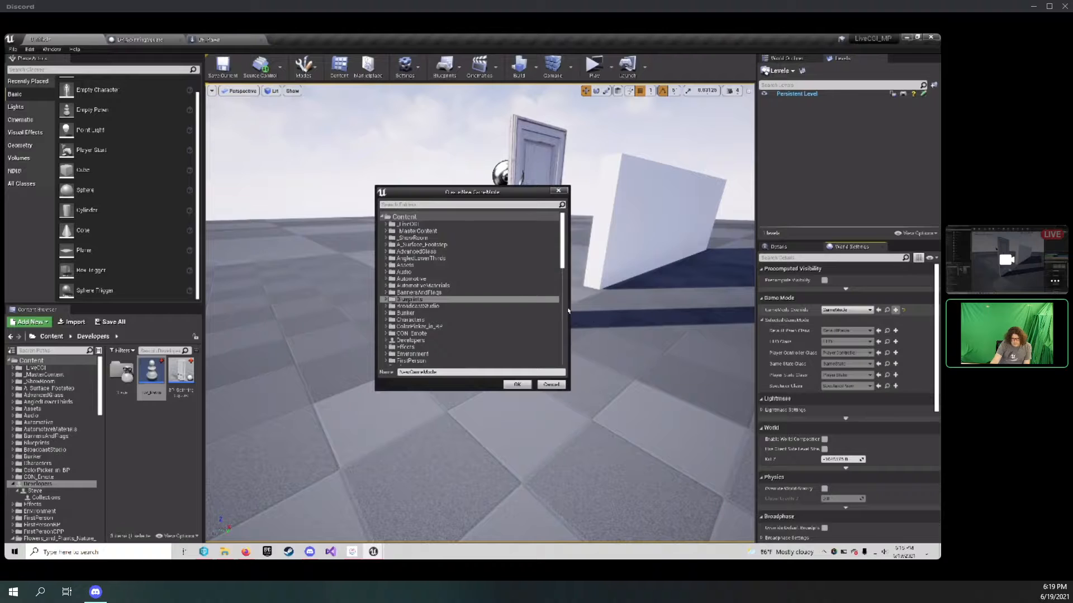
click(410, 340)
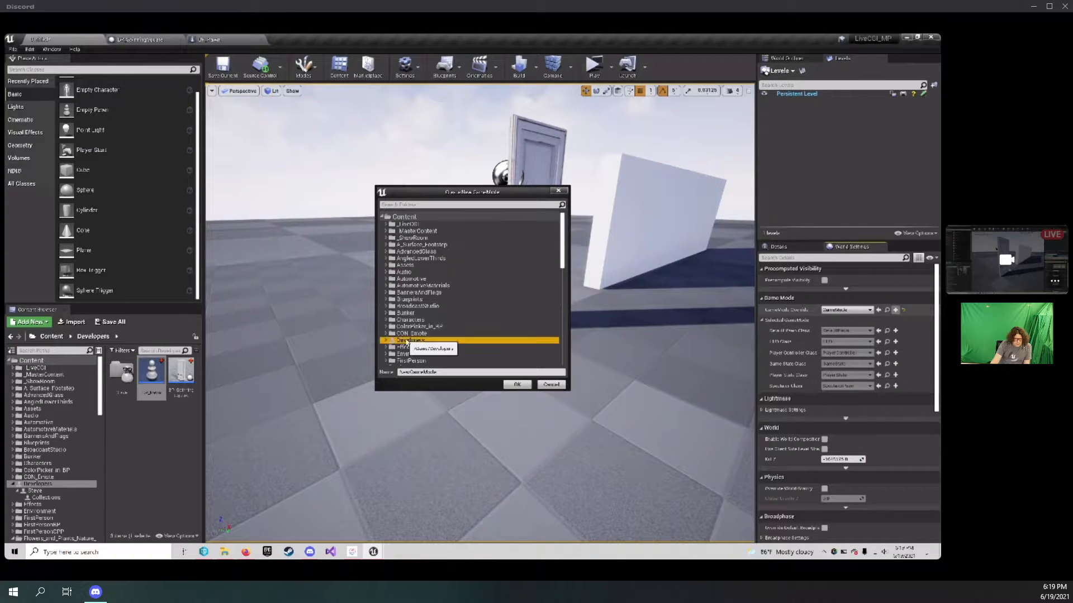
click(516, 384)
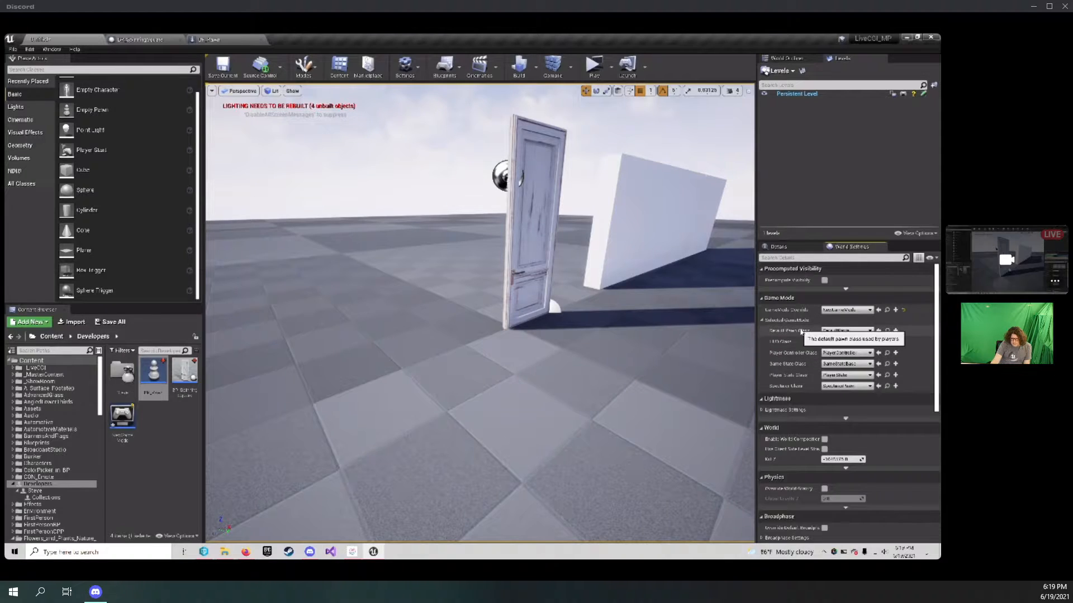
Set the game mode's Default Pawn Class to BP_Pawn and mark the NewGameMode asset for add in source control.
click(153, 373)
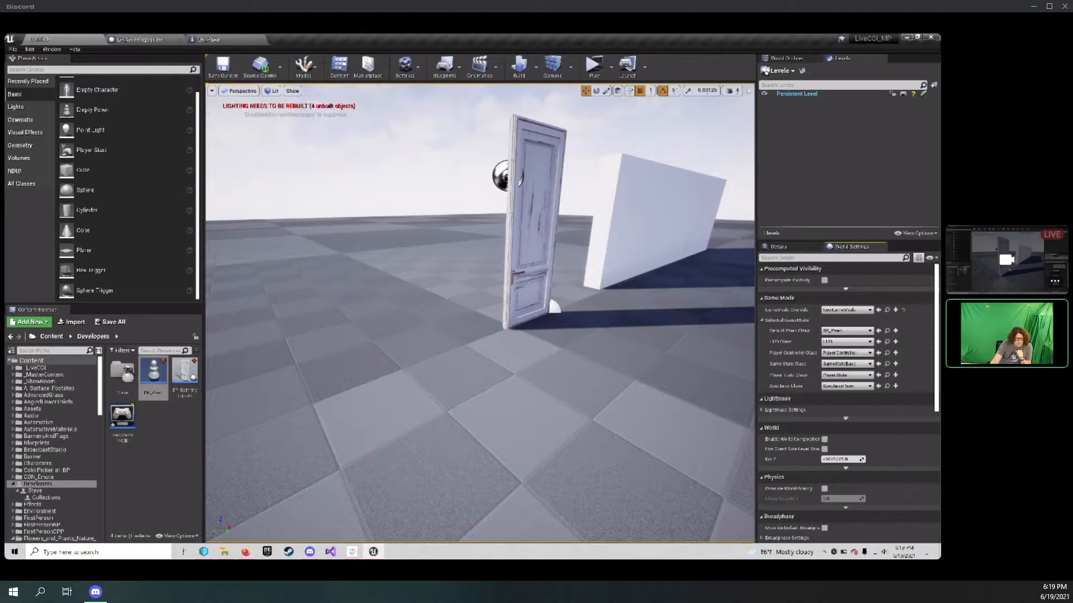
right_click(120, 418)
mouse_move(168, 422)
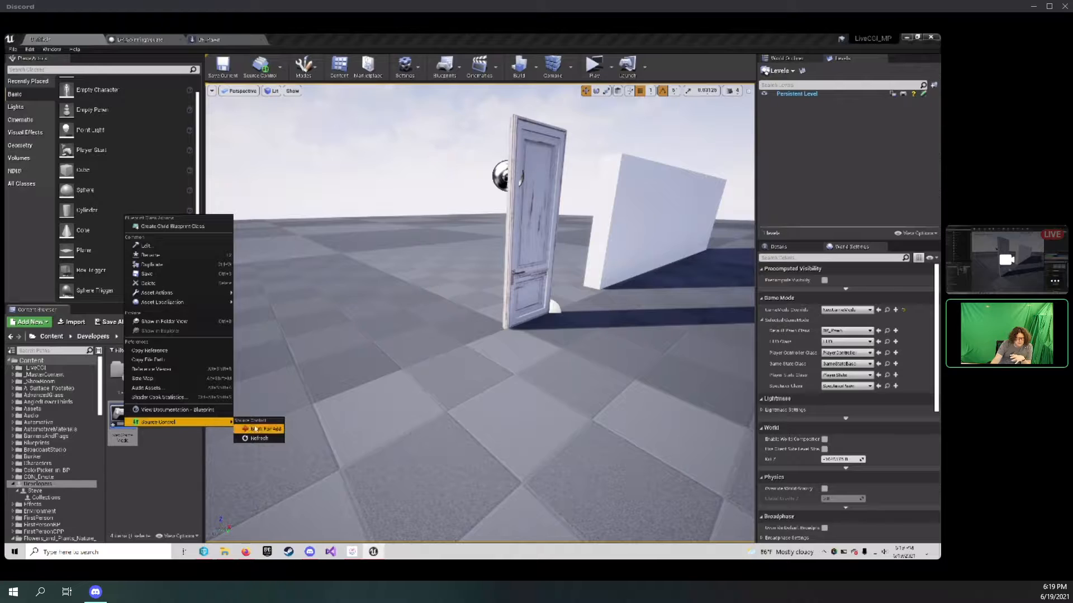
click(255, 429)
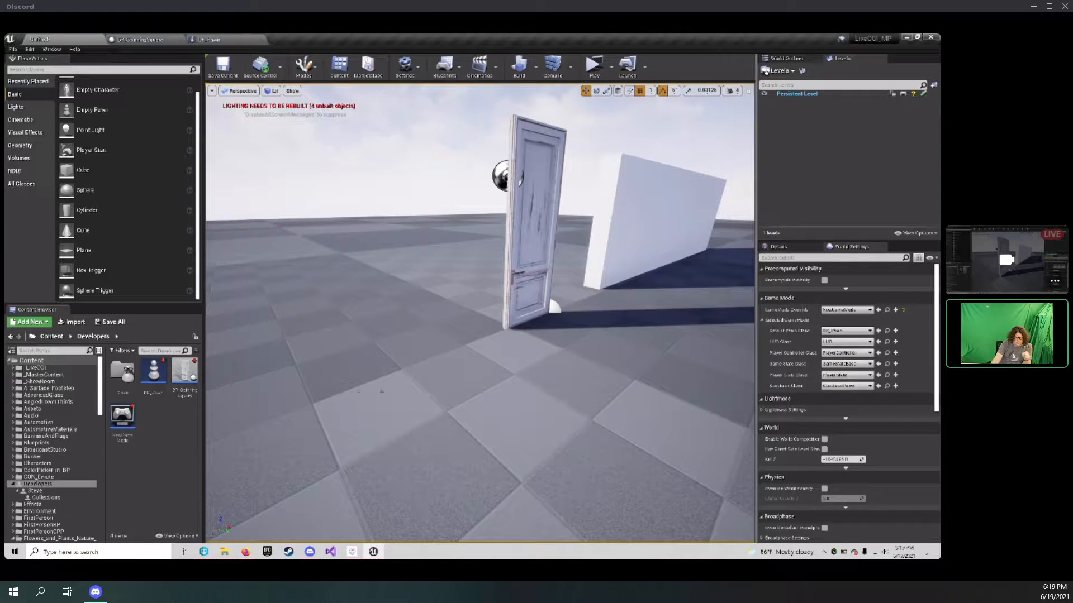
Play the level from the Player Start with BP_Pawn, watch the spinning door, and stop the preview.
right_drag(335, 346, 224, 336)
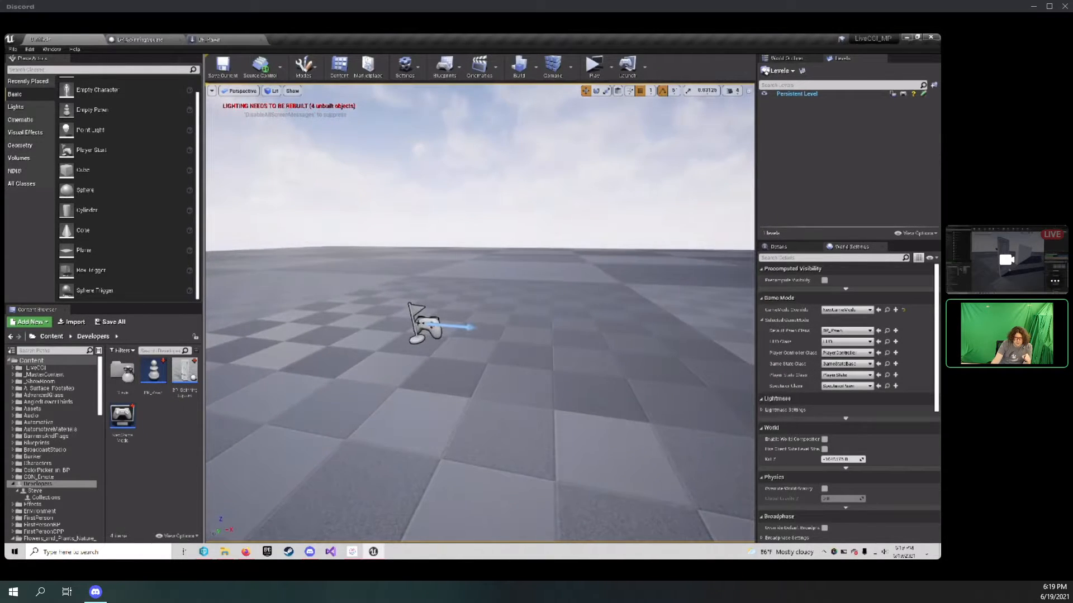
click(594, 64)
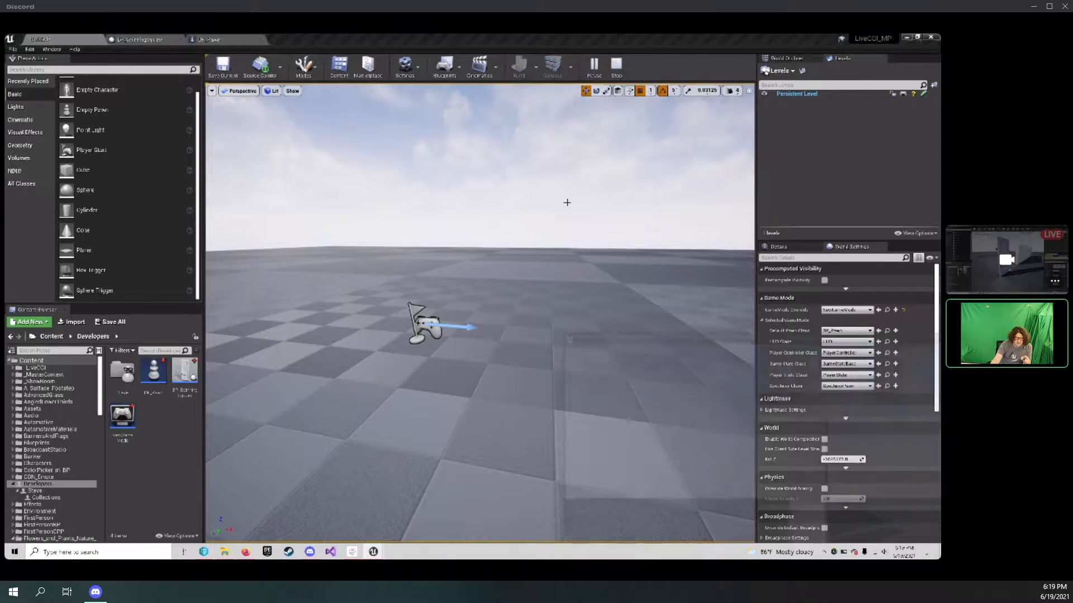
drag(609, 337, 422, 186)
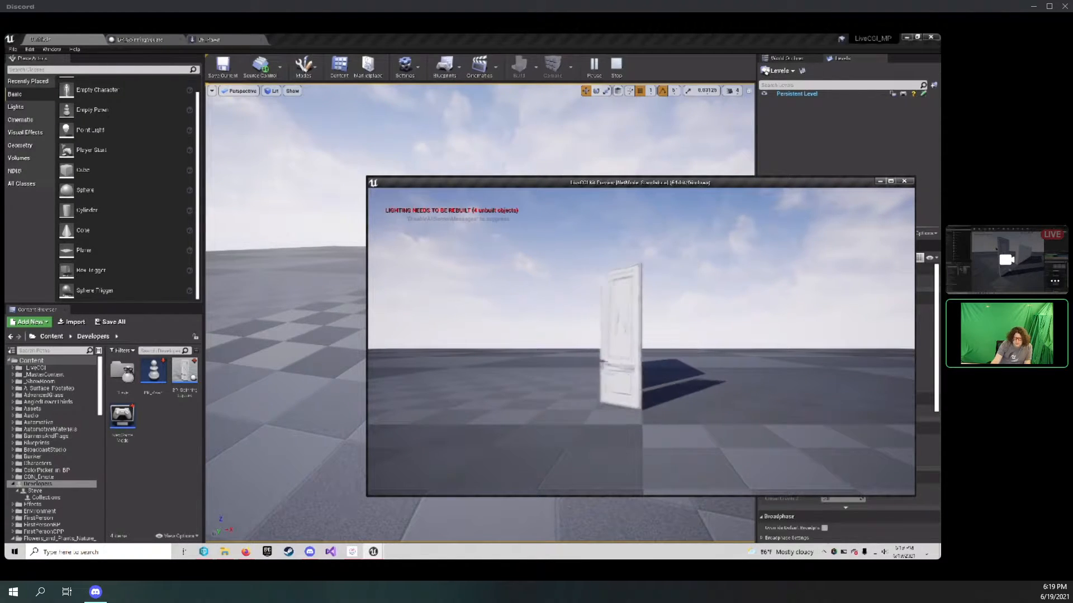
key(Escape)
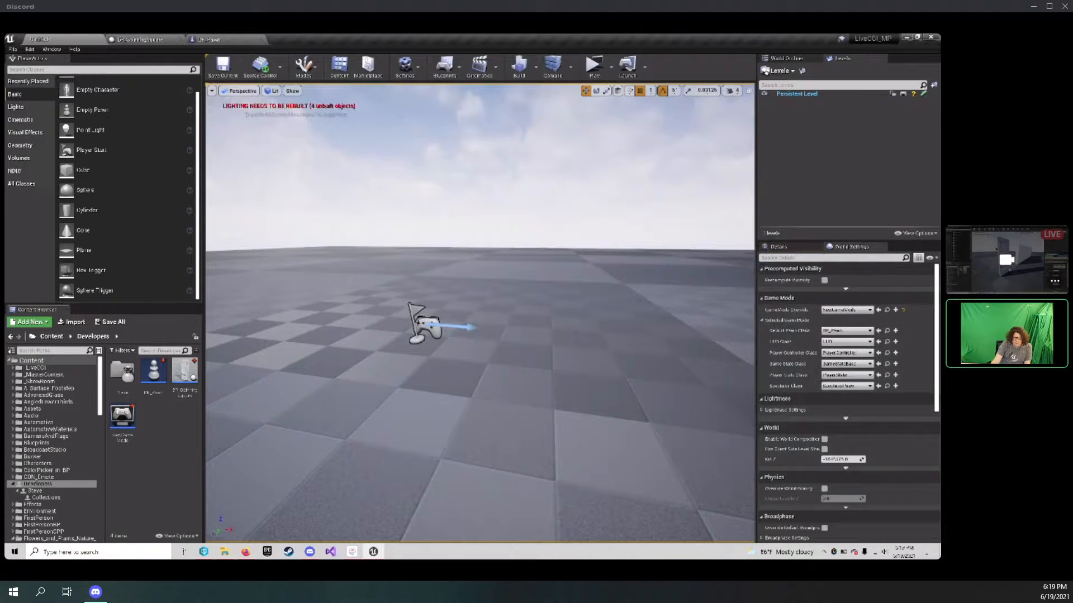
Set the game mode's Default Pawn Class to DefaultPawn.
click(847, 341)
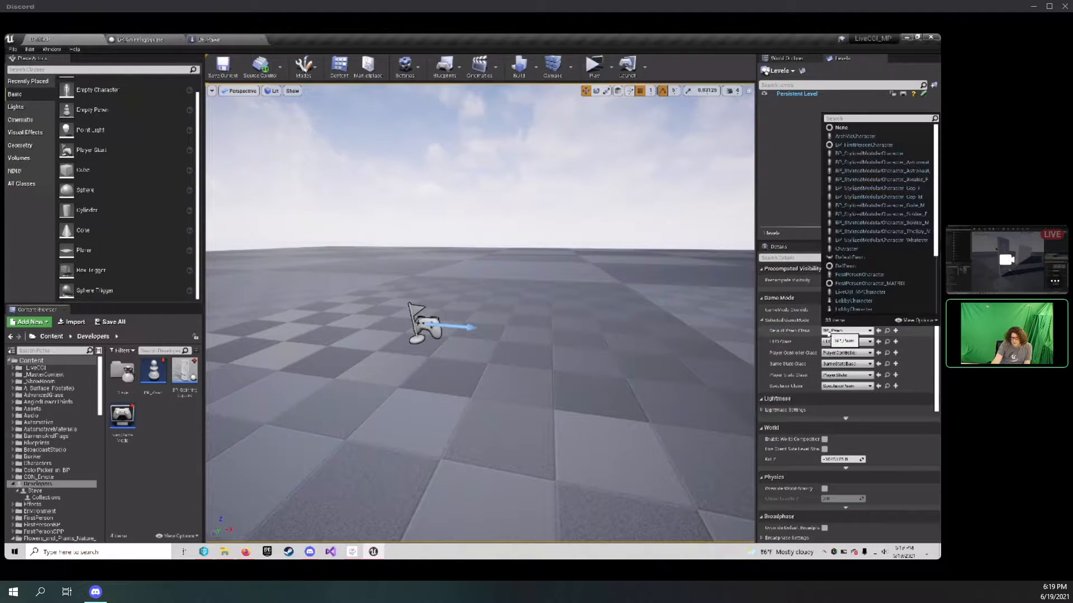
text(def)
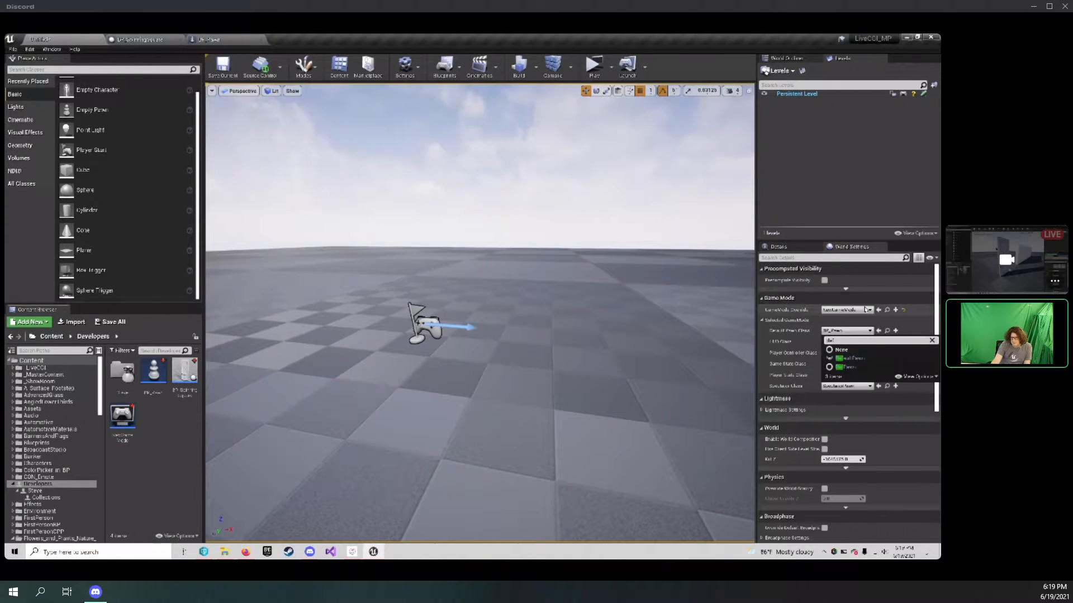
click(851, 359)
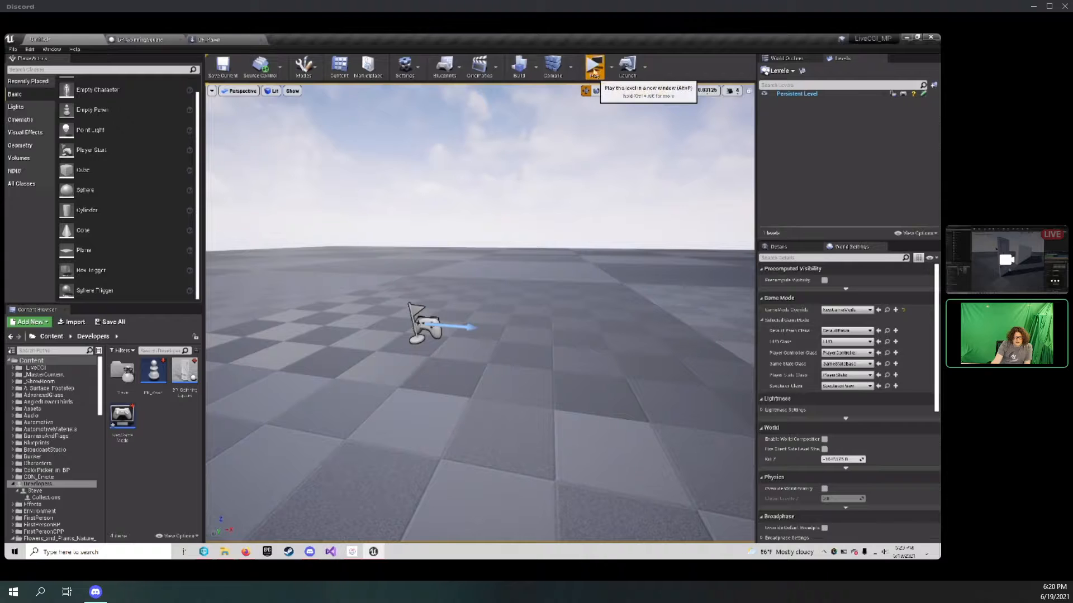
Play the level and fly the default pawn around the spinning door and wall to test collision, then stop.
click(593, 68)
drag(546, 292, 358, 149)
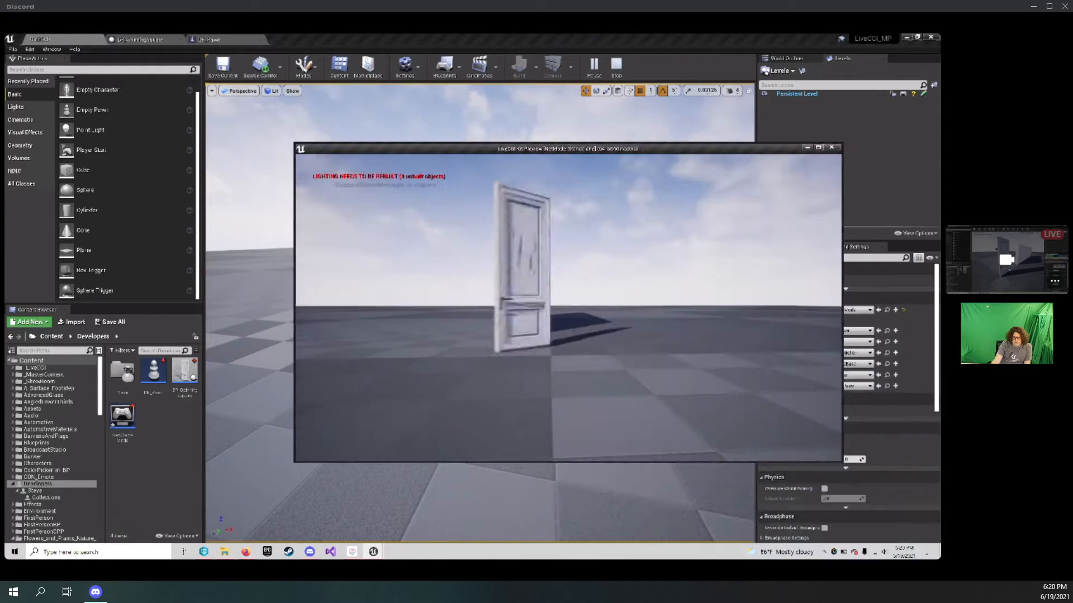
key(d)
key(w)
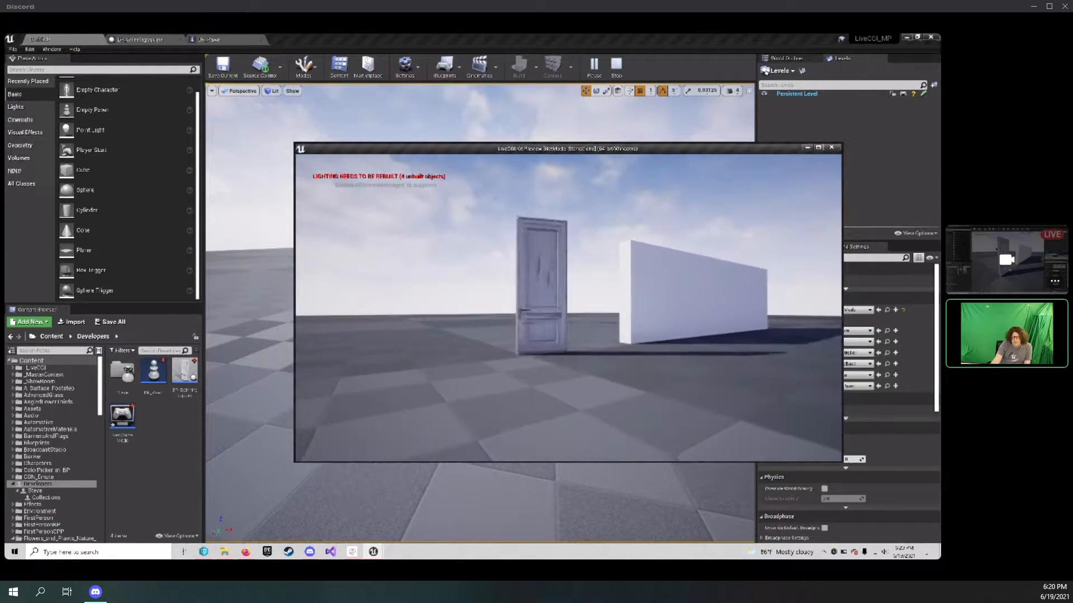
key(a)
key(e)
key(s)
key(q)
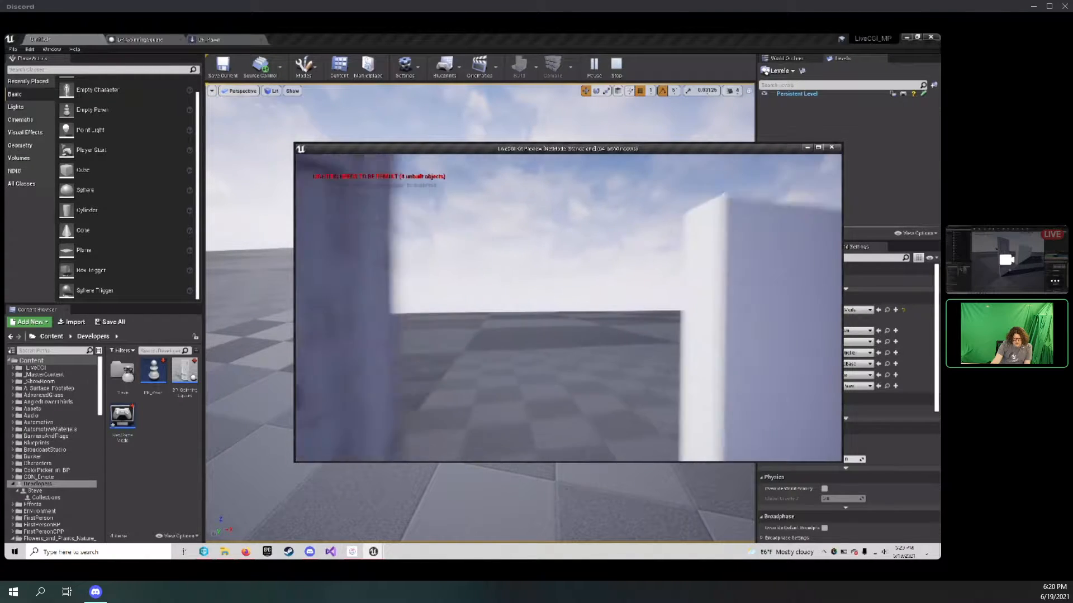
key(Escape)
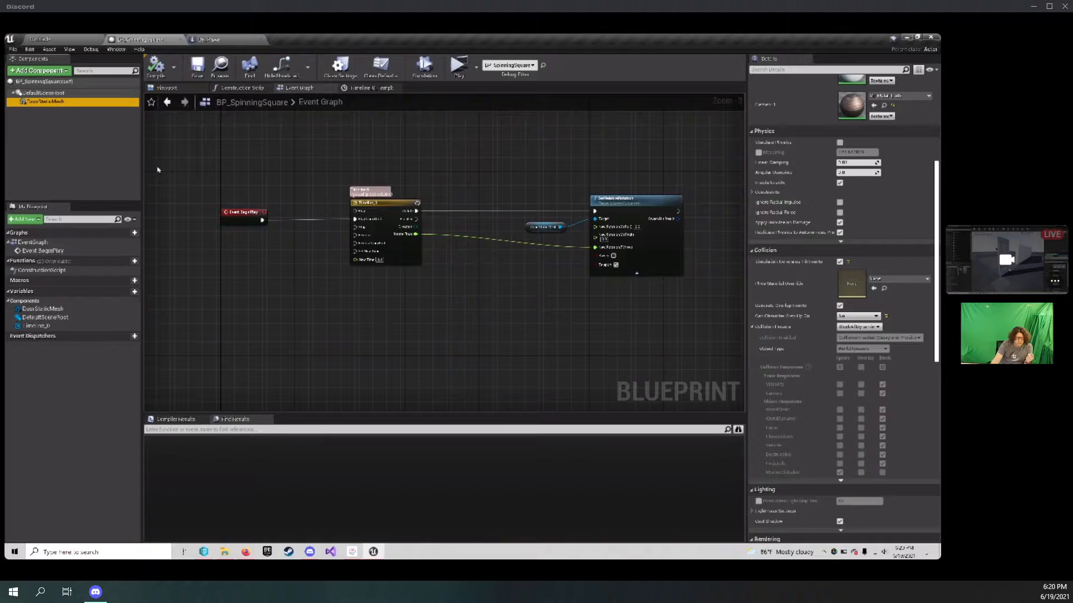
Open the static mesh used by BP_SpinningSquare's door, display its simple collision, and examine its collision settings.
scroll(794, 268, up, 5)
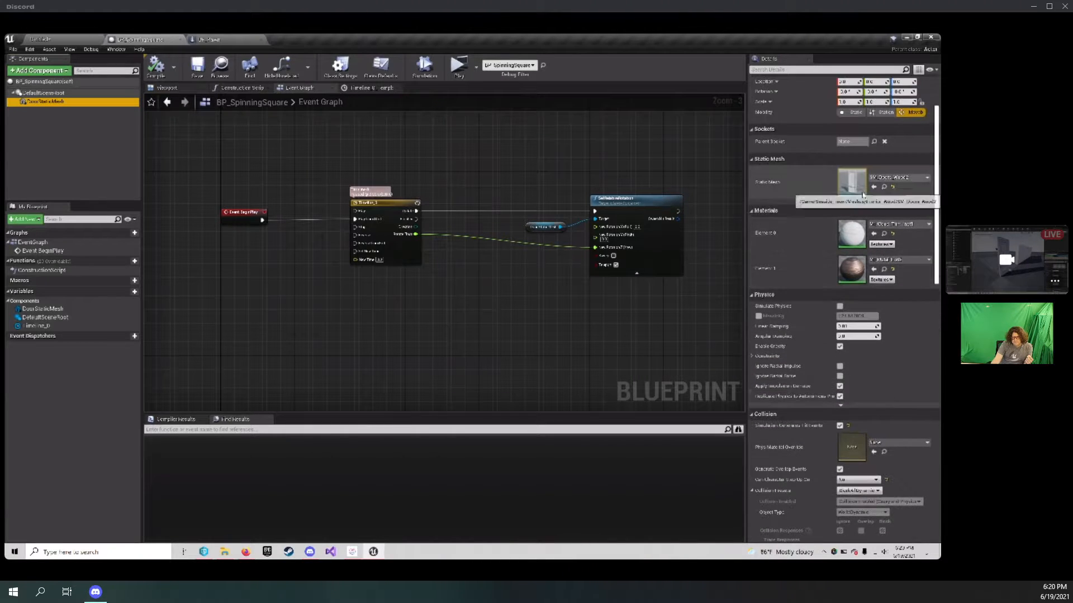
click(883, 187)
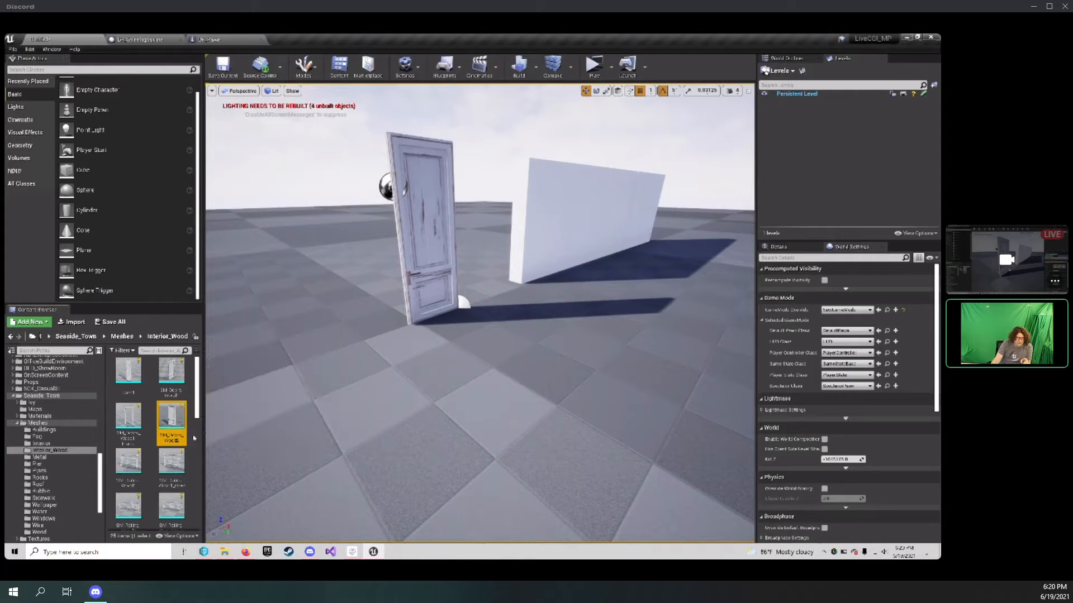
double_click(175, 424)
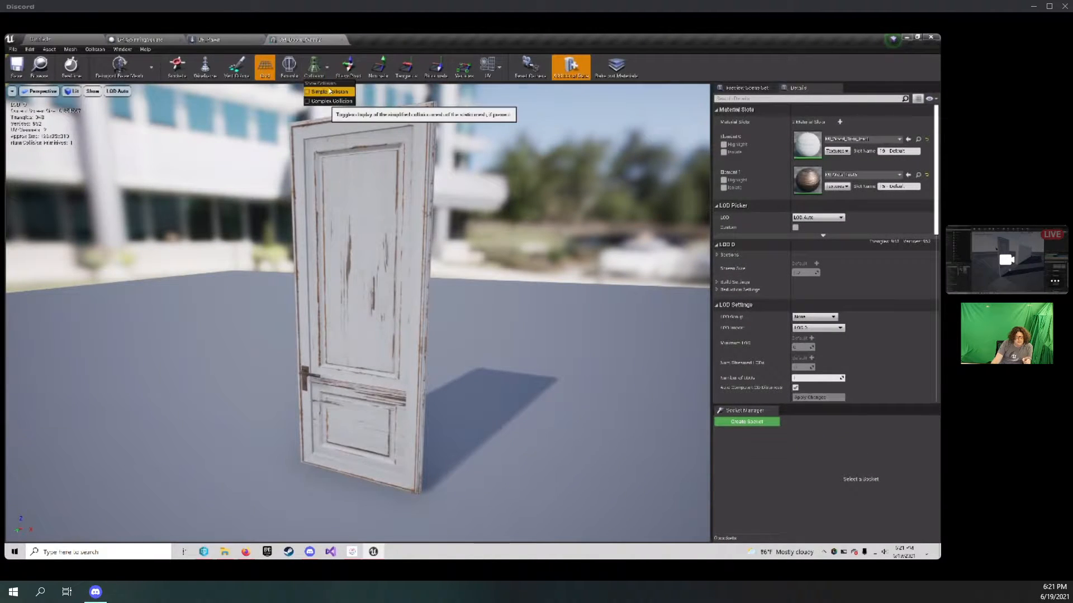
click(314, 66)
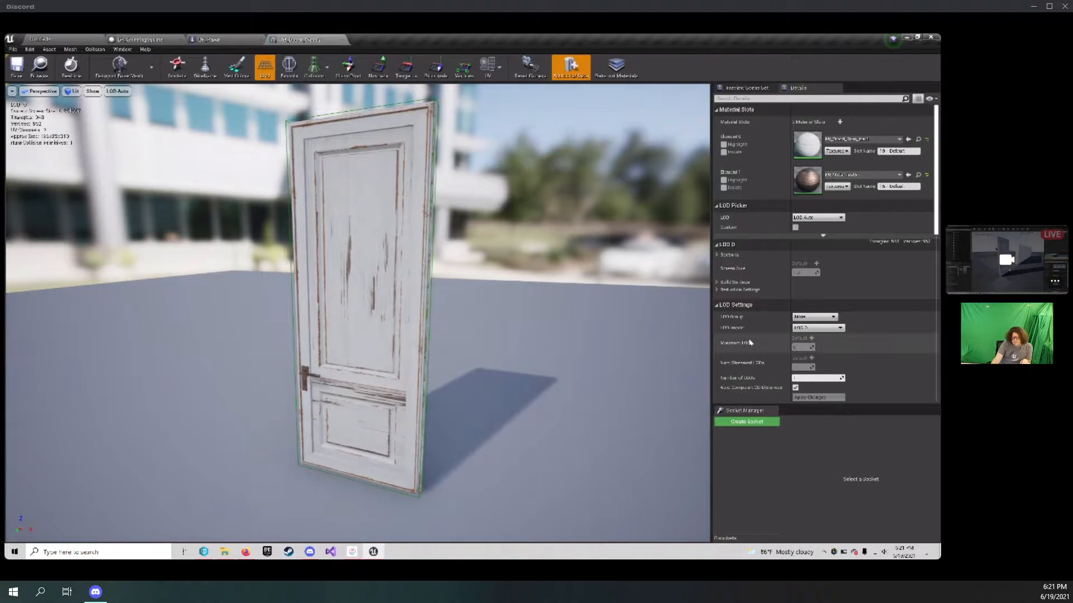
scroll(759, 351, down, 5)
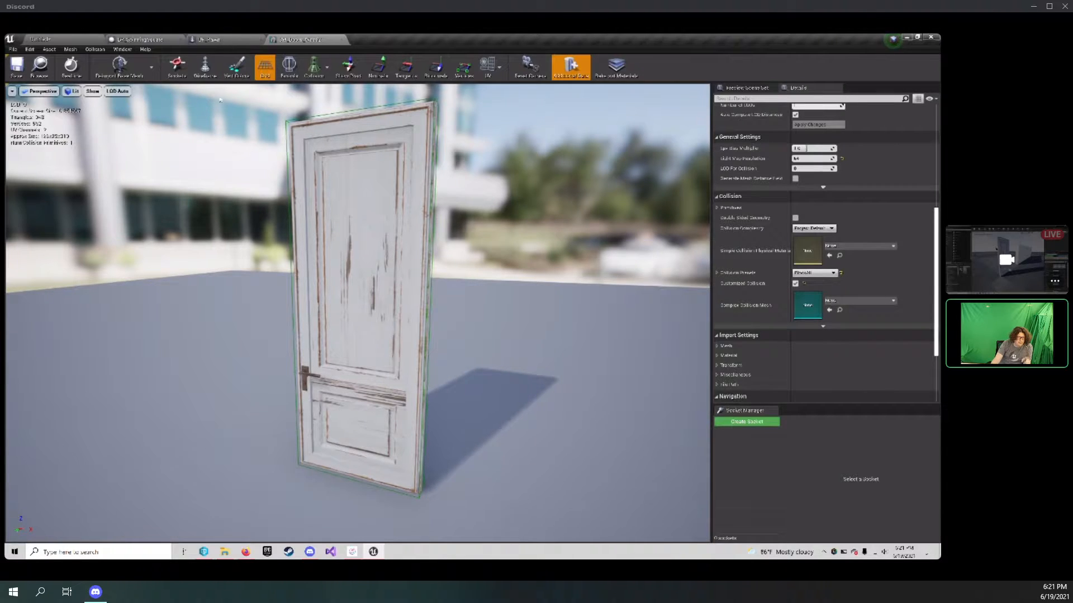
drag(219, 100, 317, 177)
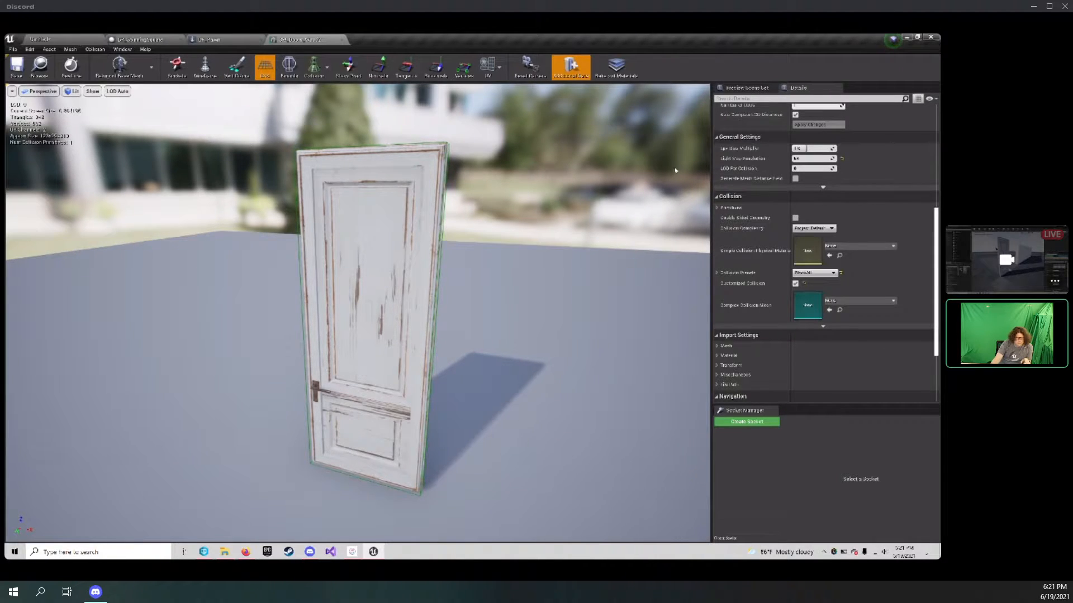
Review BP_Pawn's components and return to the level with the door mesh selected in the Interior_Wood folder.
click(206, 40)
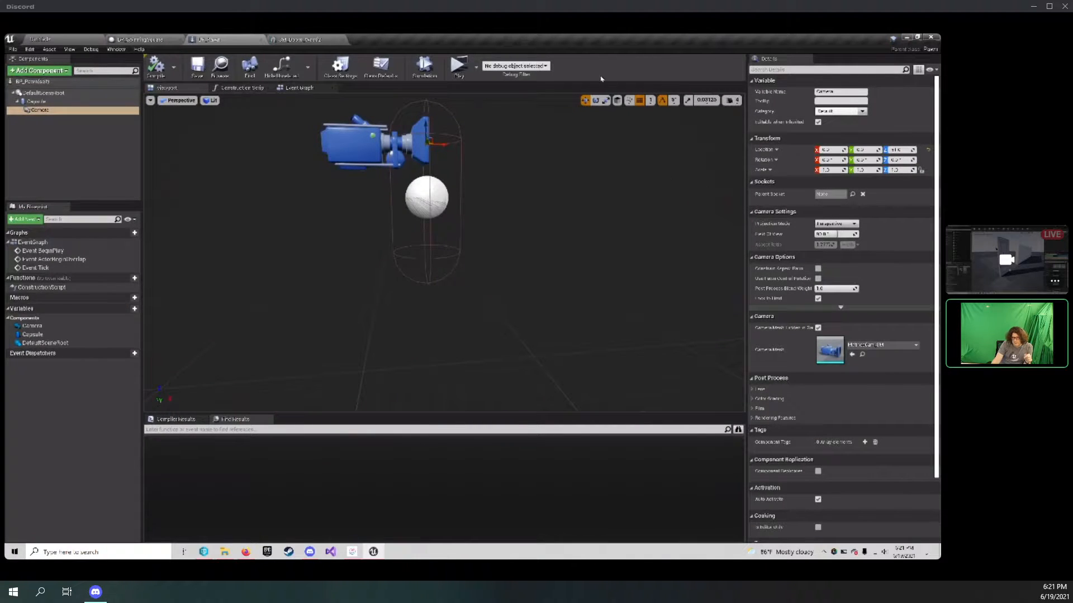
click(76, 41)
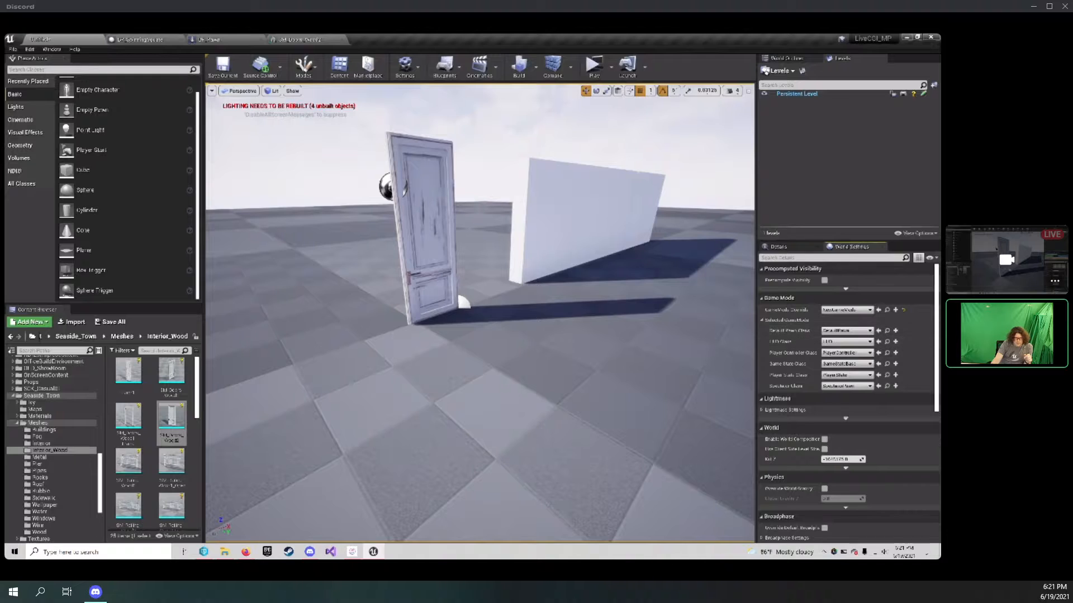
click(194, 368)
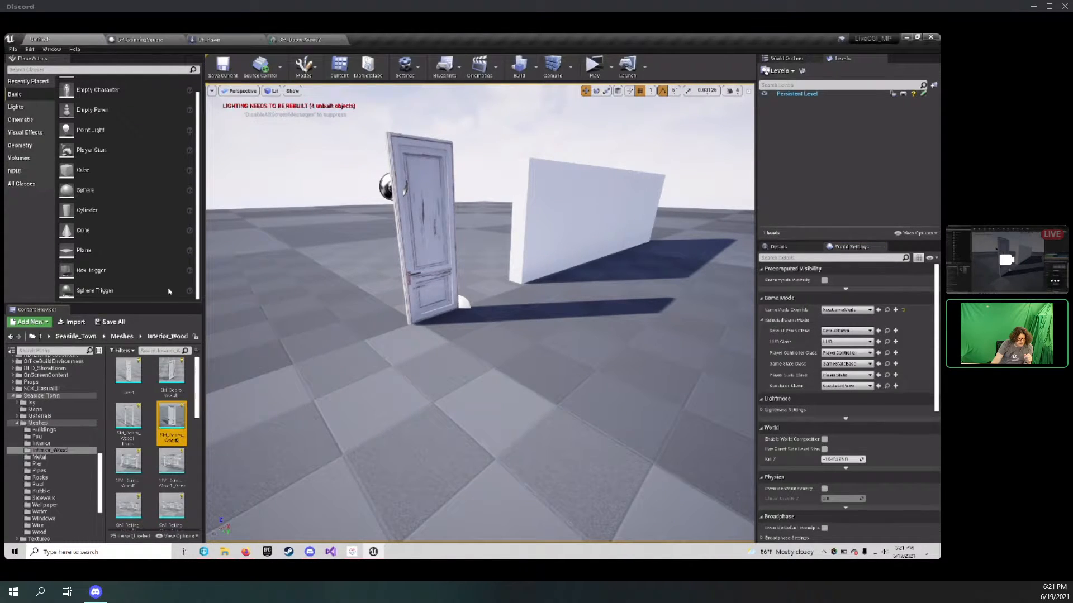
Glance at BP_Pawn's viewport, return to the level and show the Developers folder's contents.
click(209, 39)
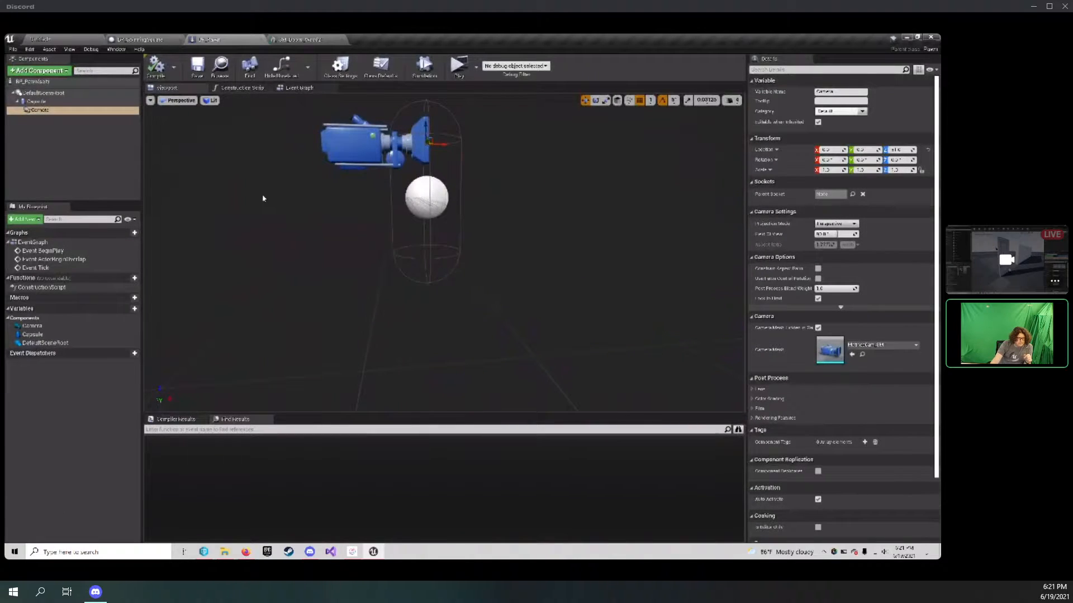
right_drag(263, 198, 253, 184)
click(72, 42)
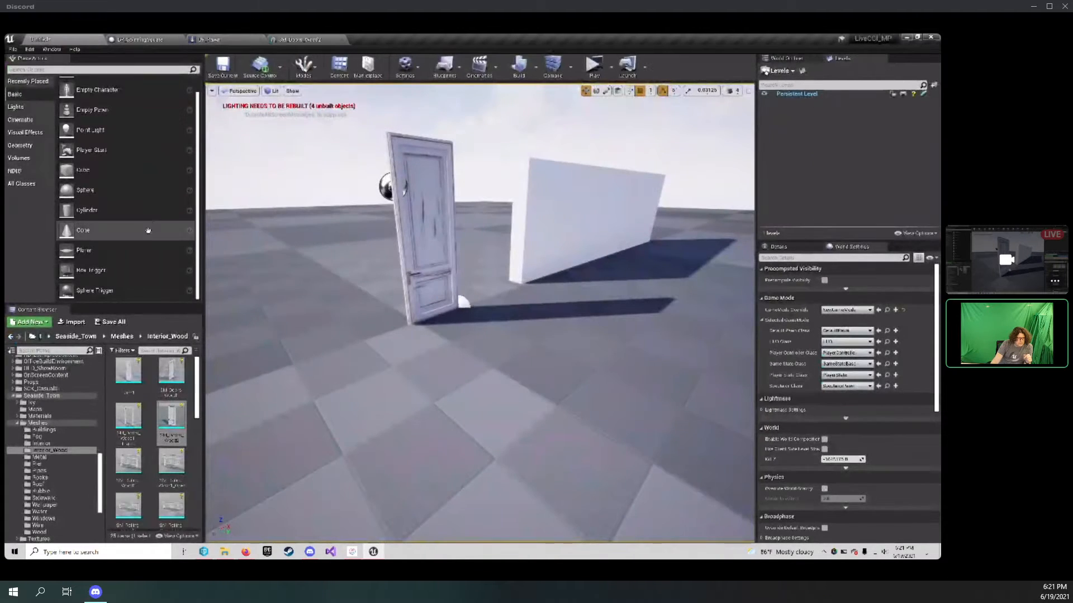
scroll(30, 422, down, 5)
scroll(34, 447, up, 8)
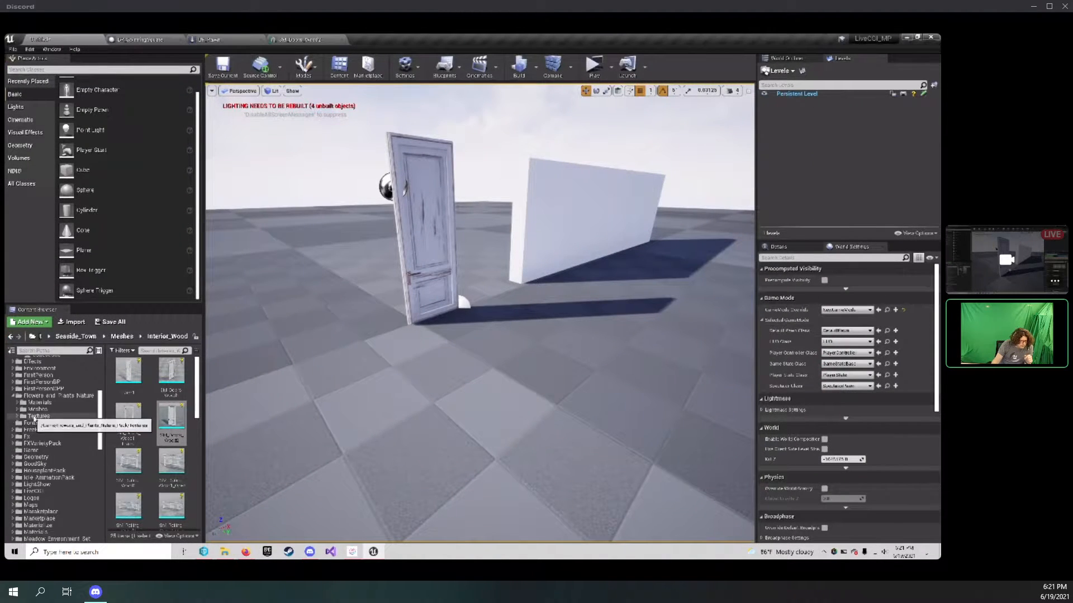
click(43, 485)
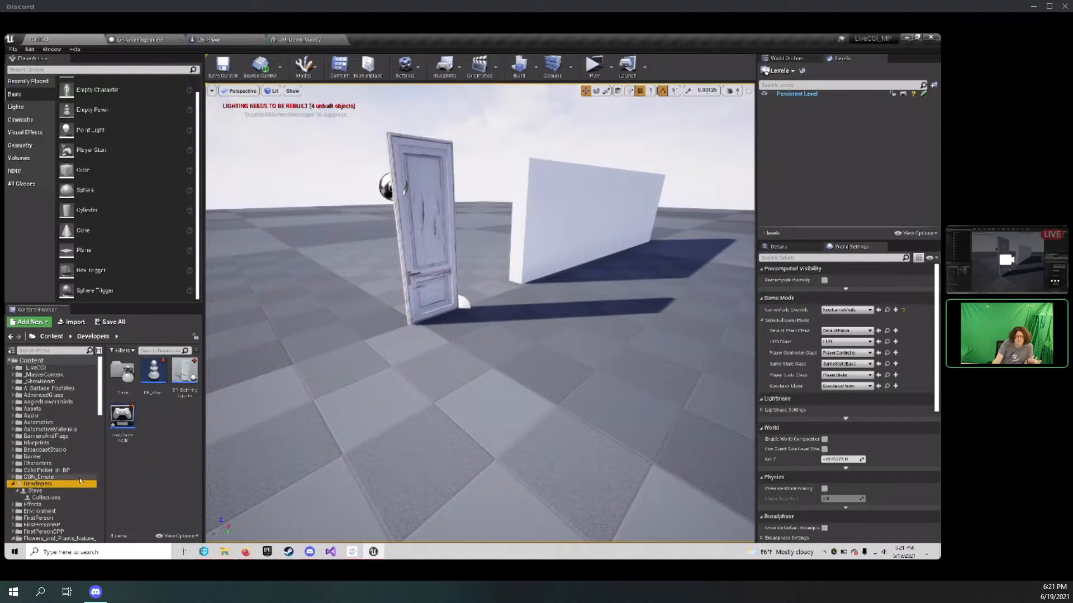
Create a Blueprint class in the Developers folder with DefaultPawn as its parent class.
right_click(163, 419)
mouse_move(178, 291)
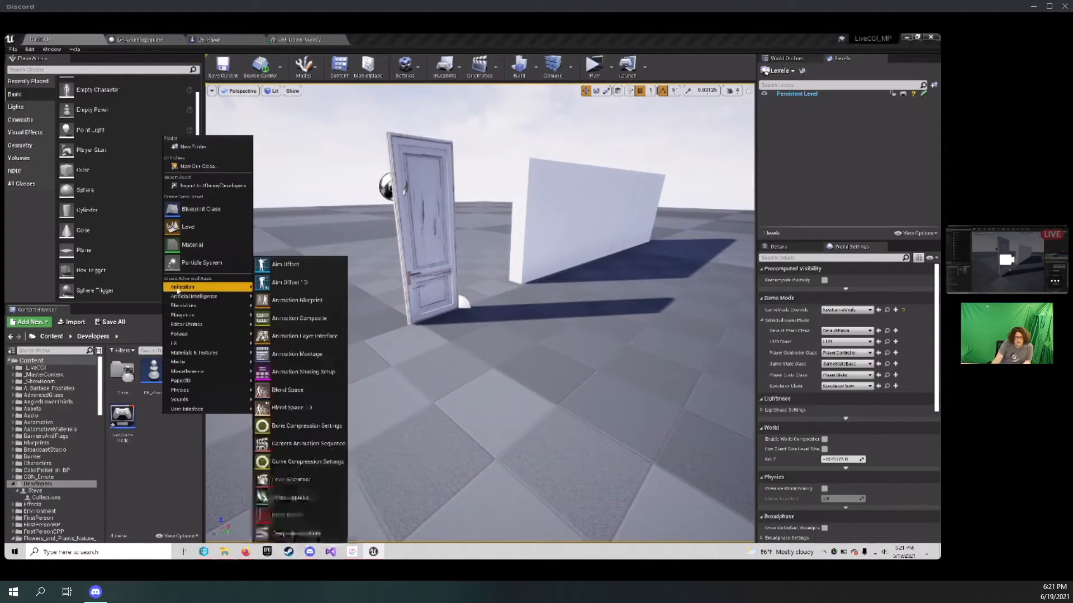
click(214, 213)
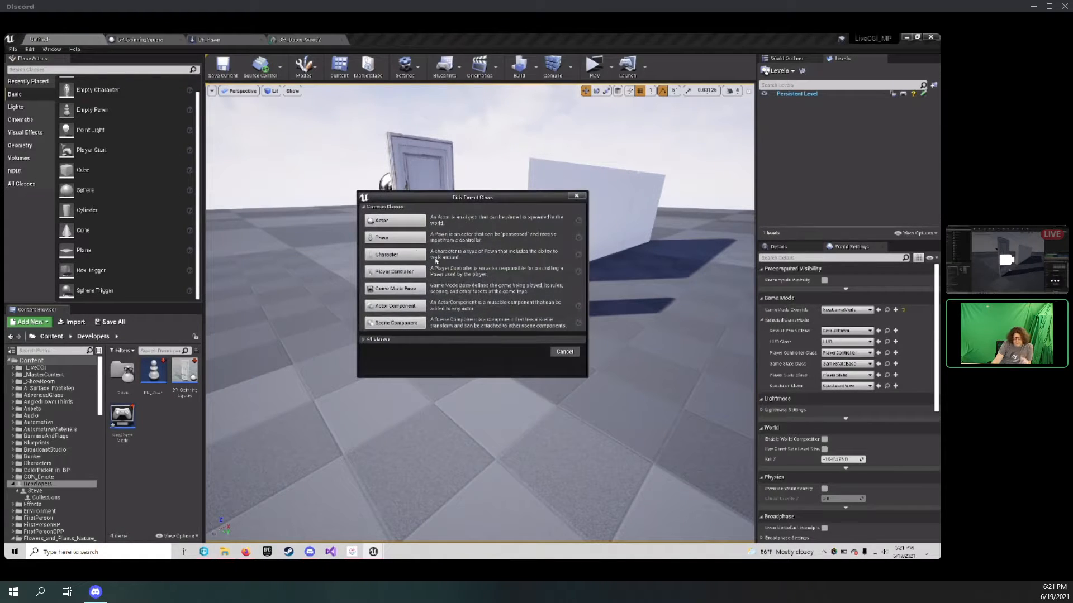
drag(442, 201, 394, 180)
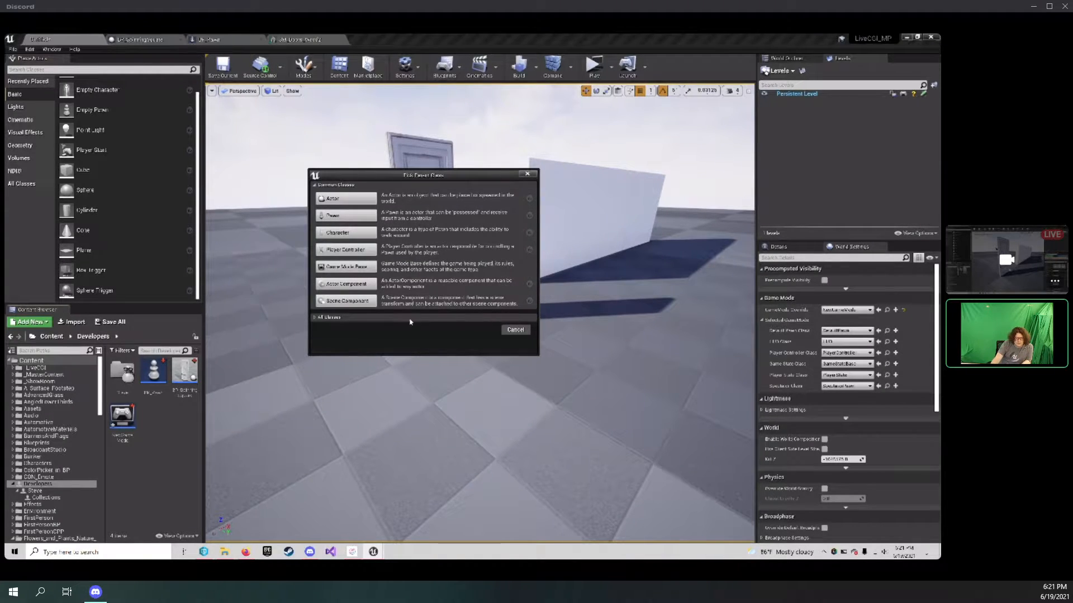
click(315, 318)
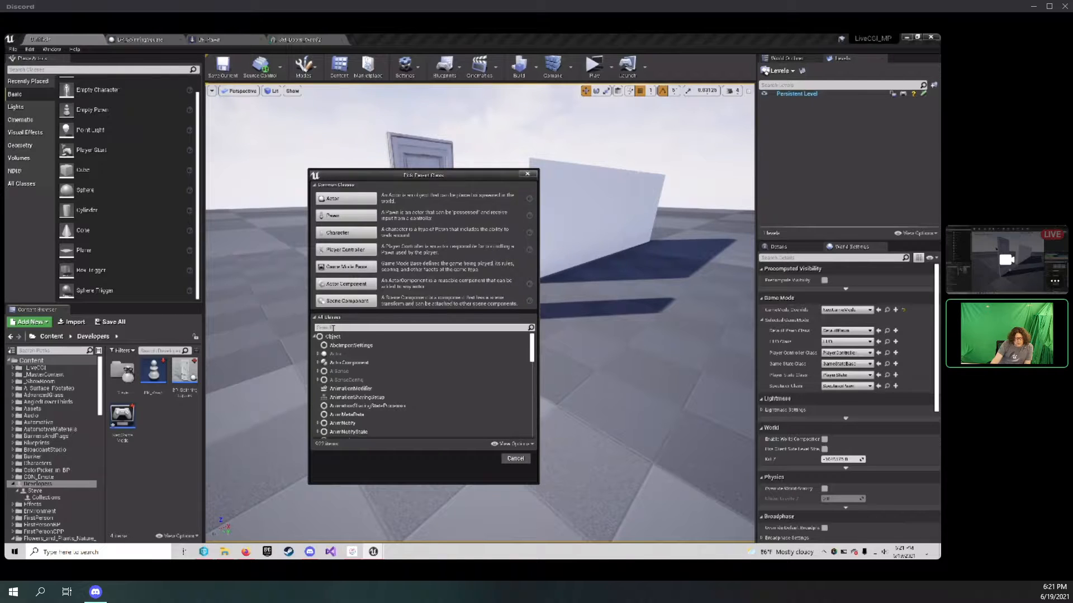
text(defaultpa)
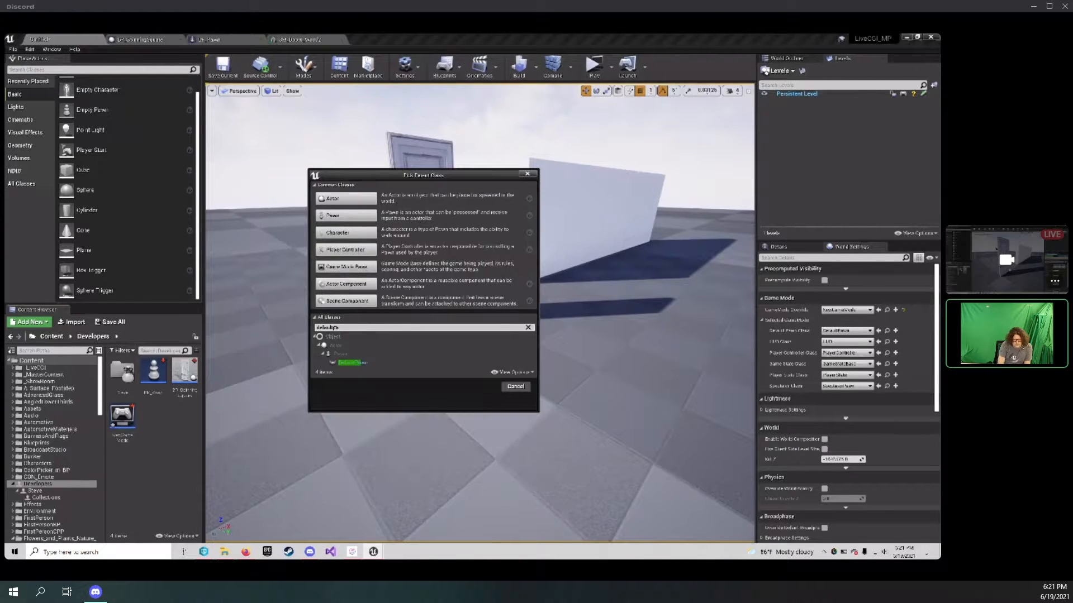
text(wn)
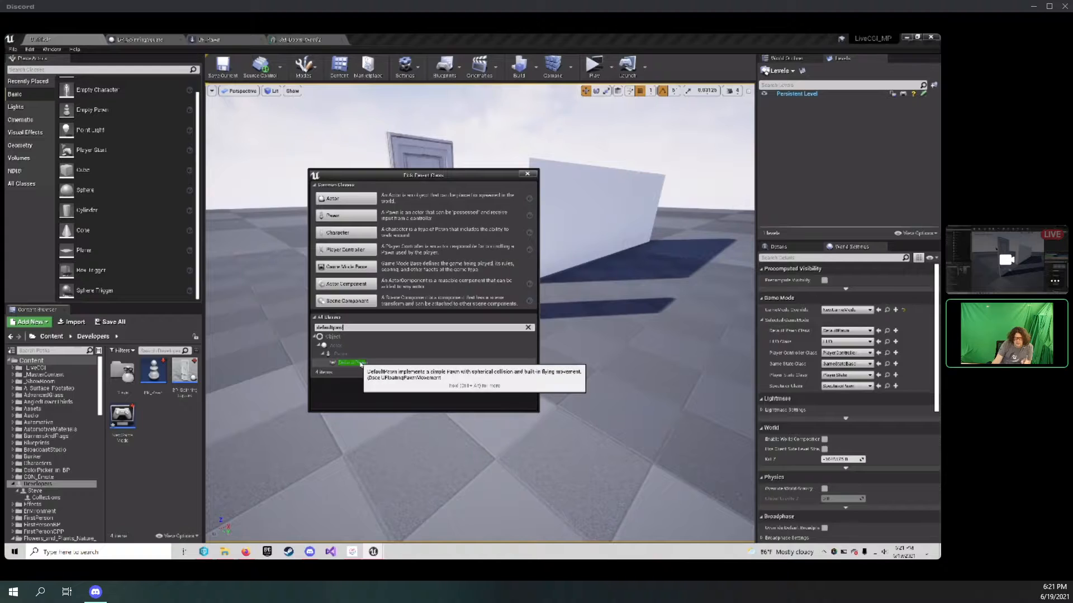
click(350, 363)
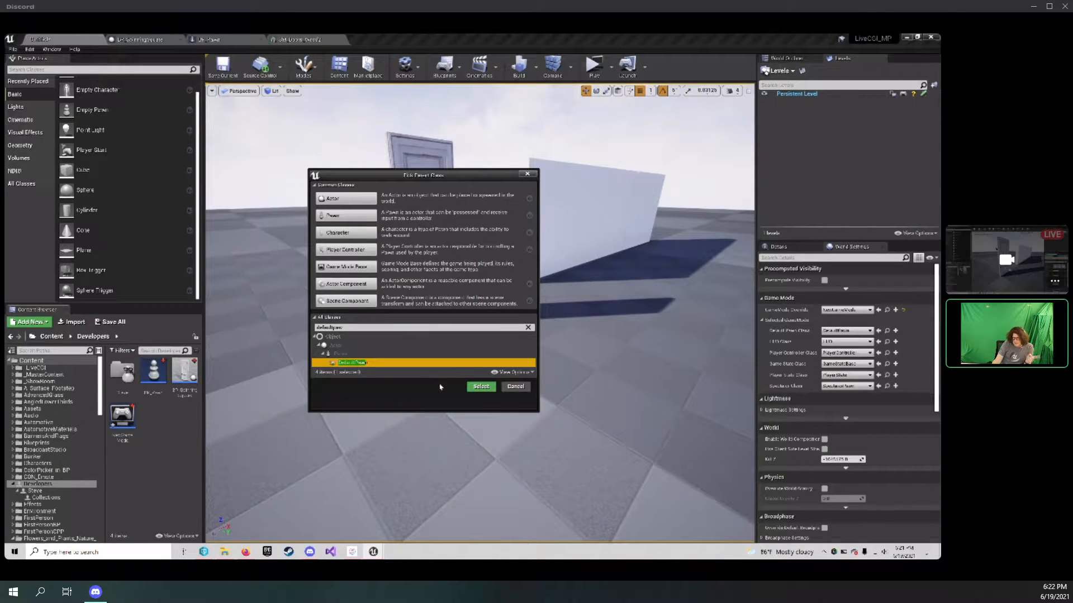
click(480, 387)
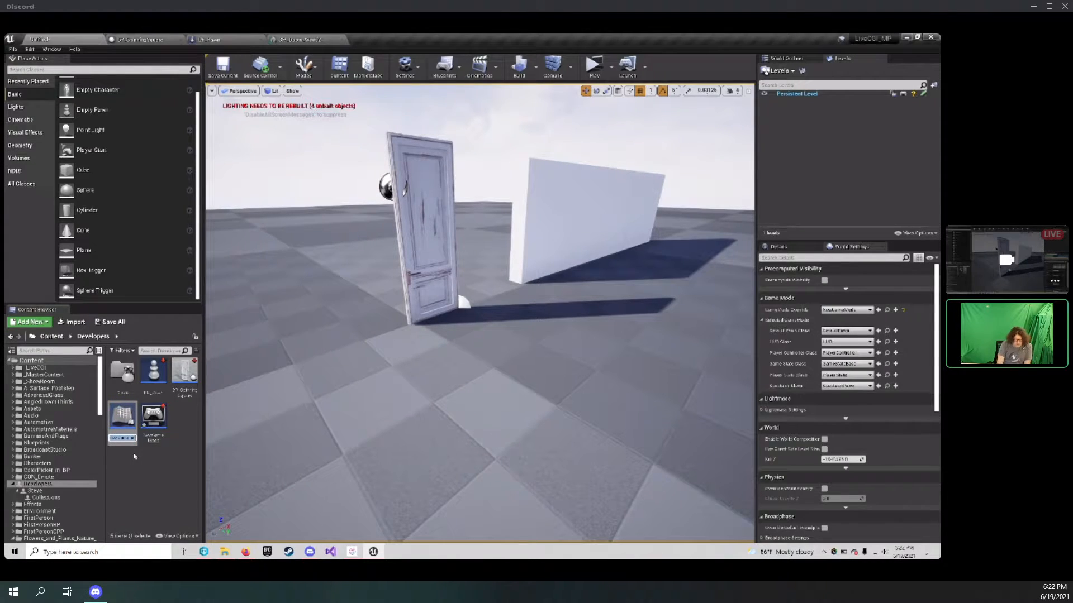
key(Return)
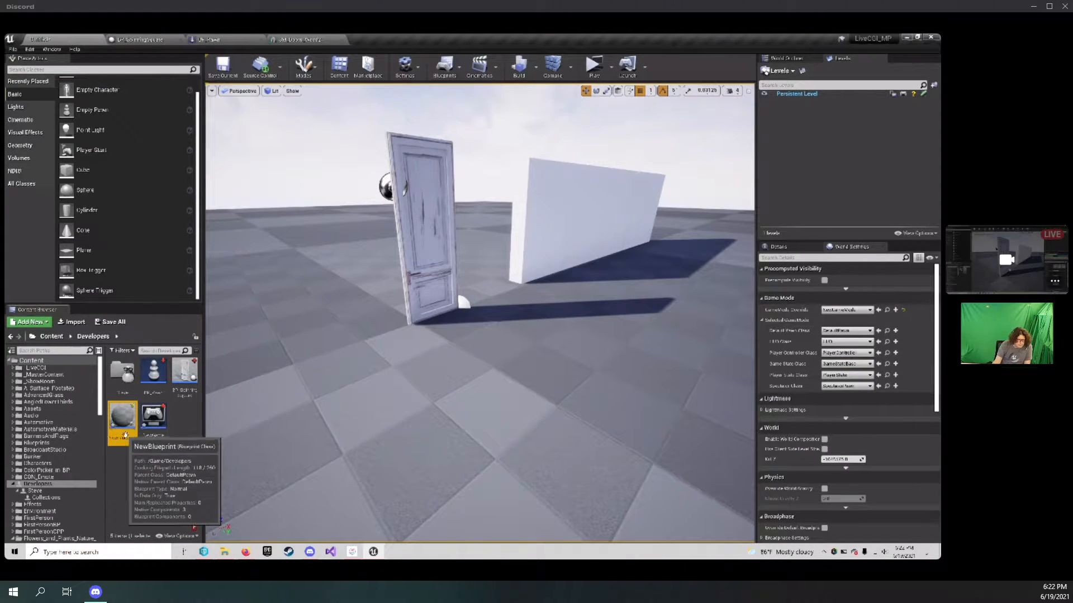
Rename the DefaultPawn-based Blueprint to BP_NewDefaultPawn.
right_click(125, 432)
click(156, 246)
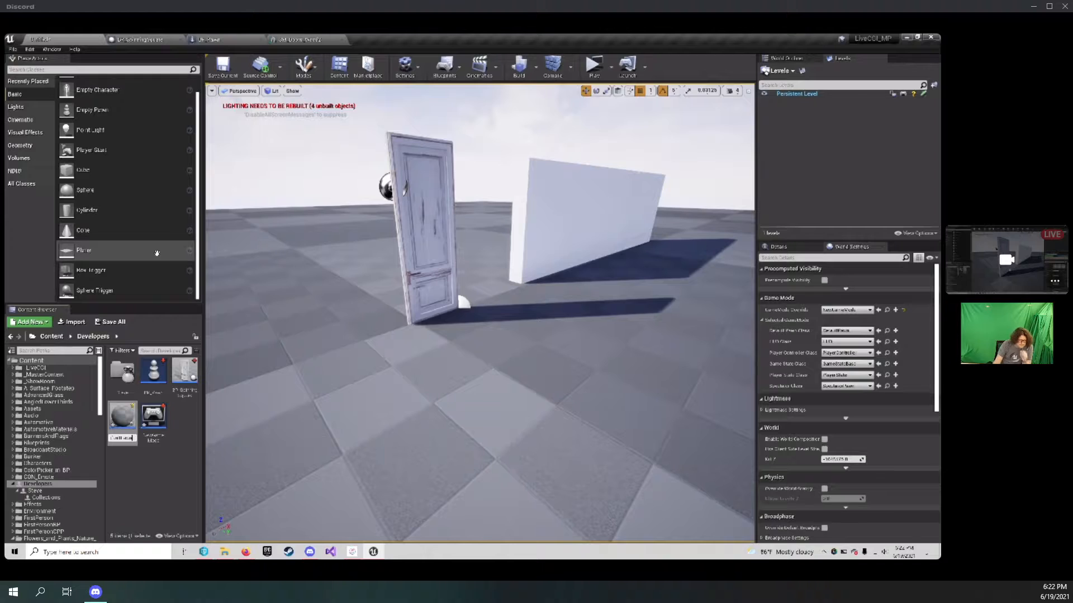
key(Return)
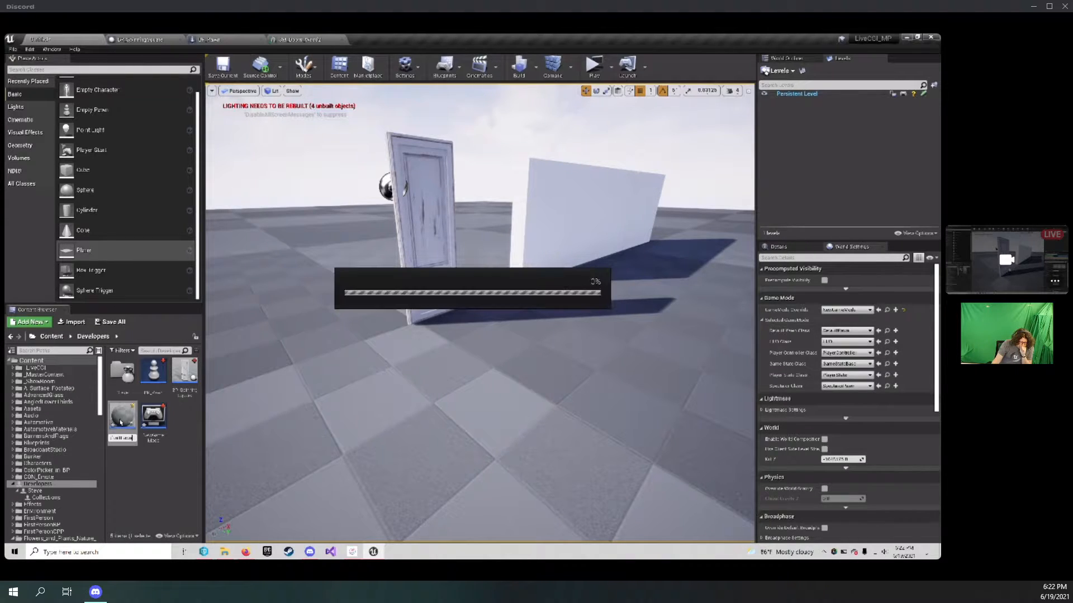
Open BP_NewDefaultPawn and enable Hidden in Game for its inherited MeshComponent.
double_click(153, 379)
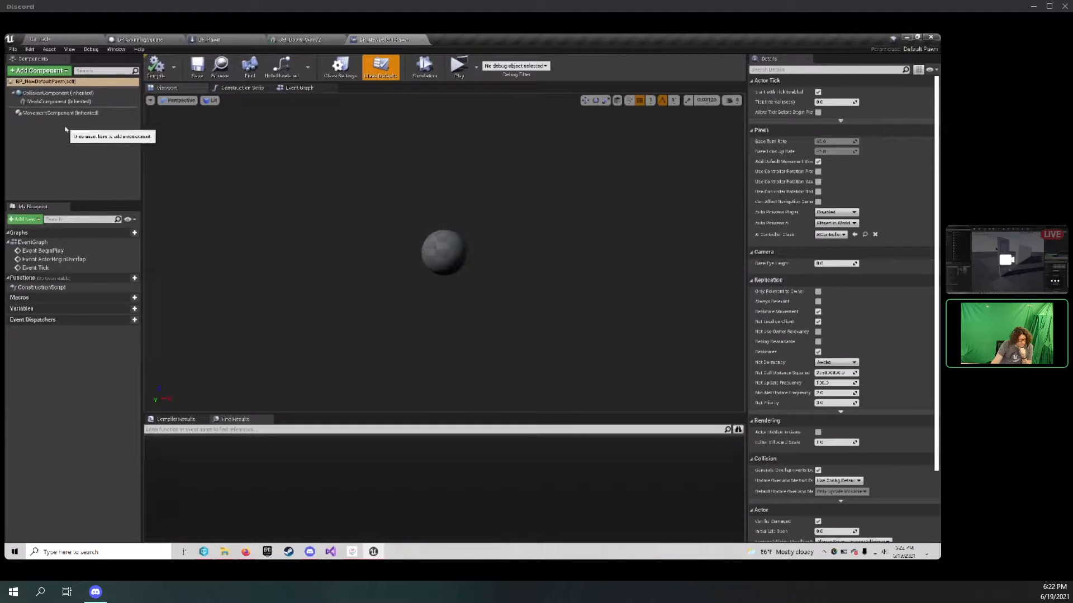
mouse_move(88, 113)
click(56, 101)
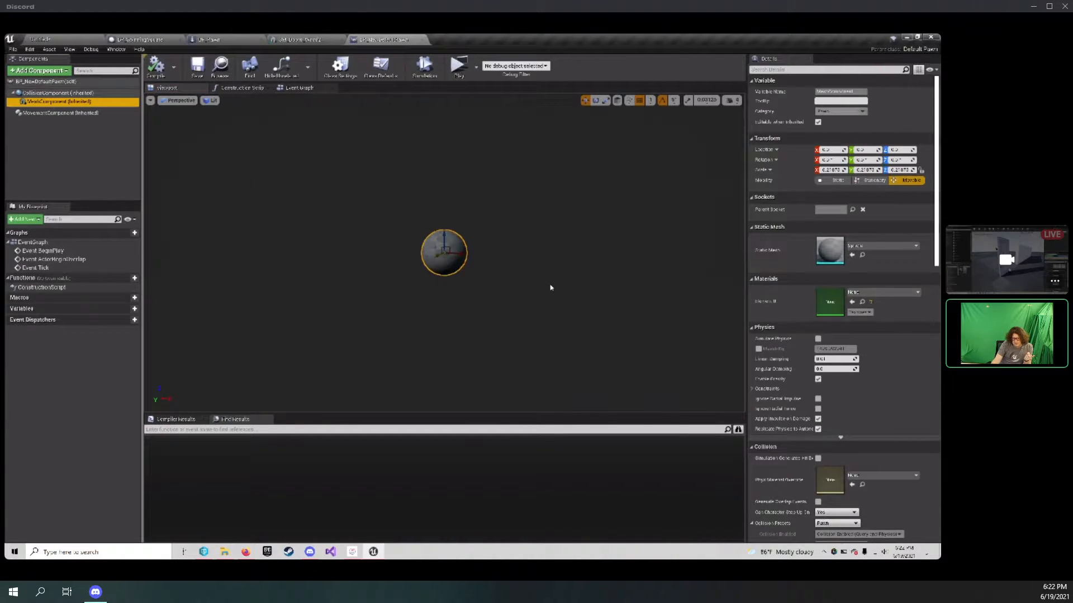
scroll(798, 382, down, 10)
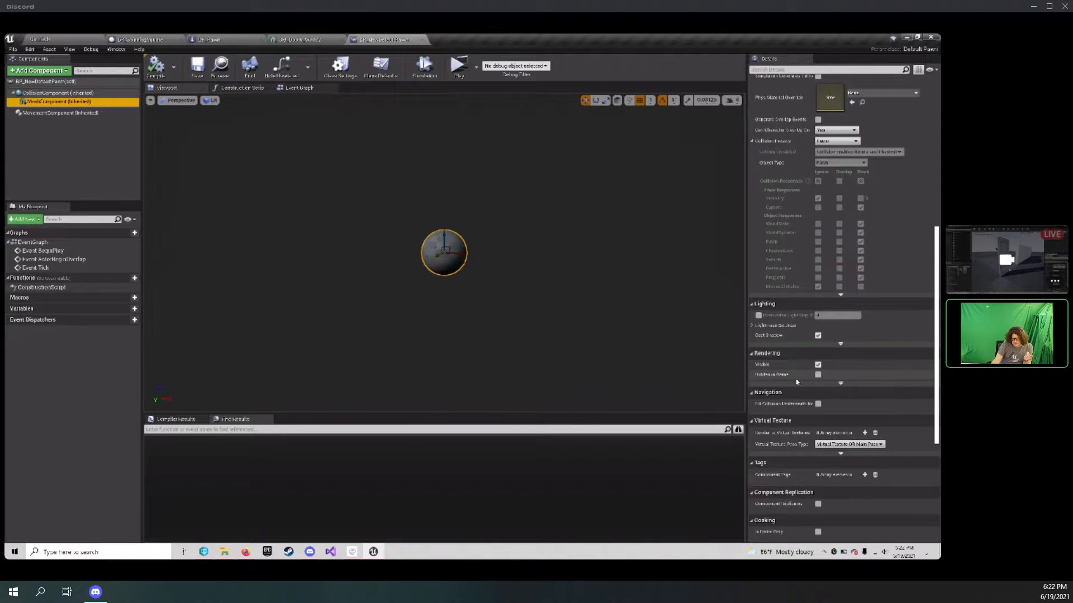
click(818, 374)
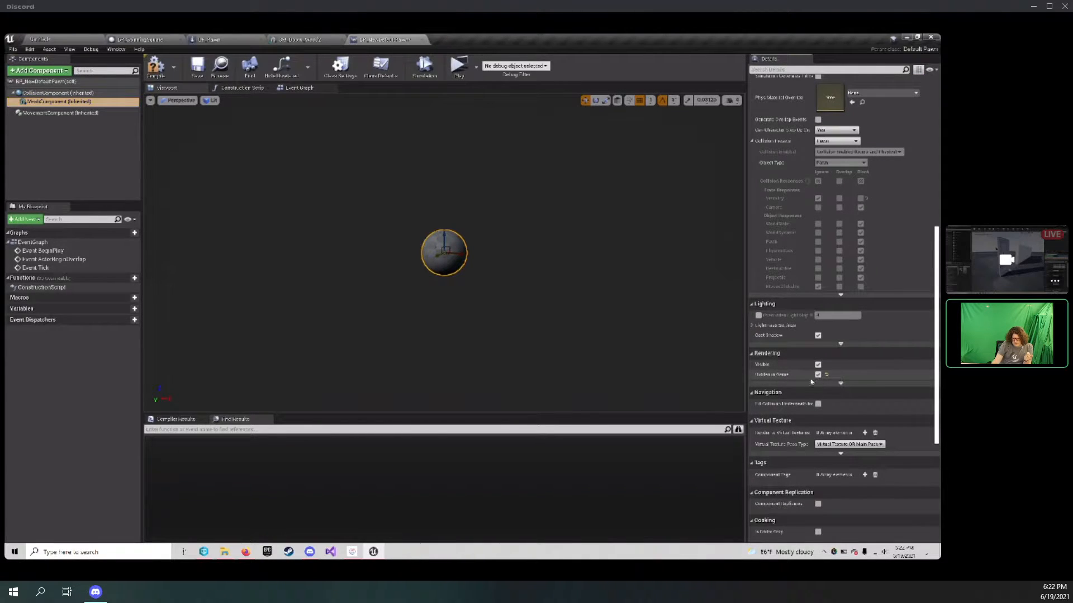
Review the MeshComponent's collision settings and enable Simulation Generates Hit Events.
scroll(805, 358, up, 3)
scroll(803, 348, up, 1)
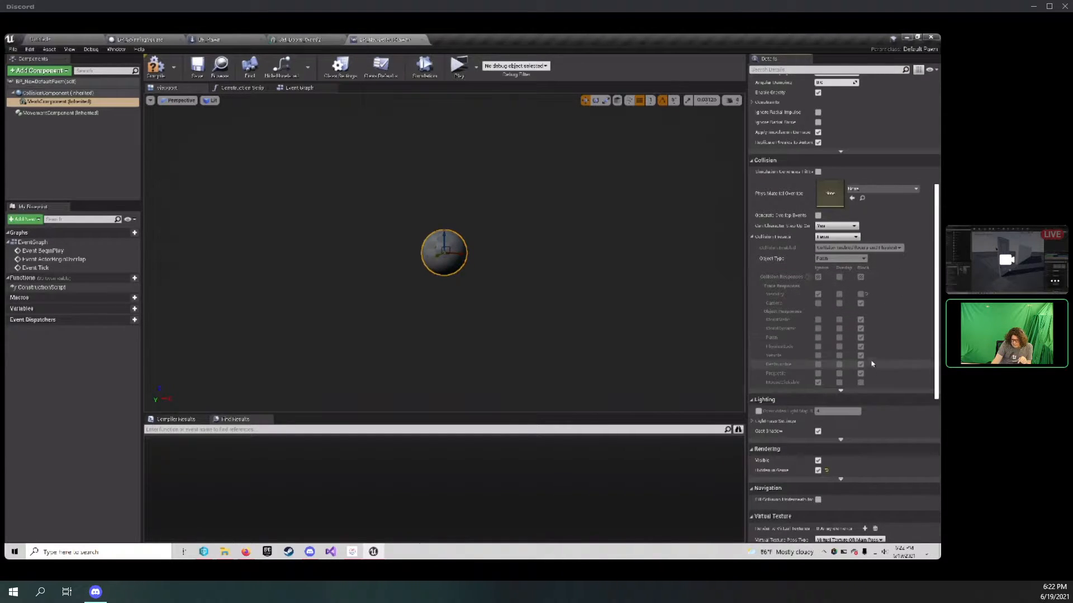
scroll(841, 291, up, 2)
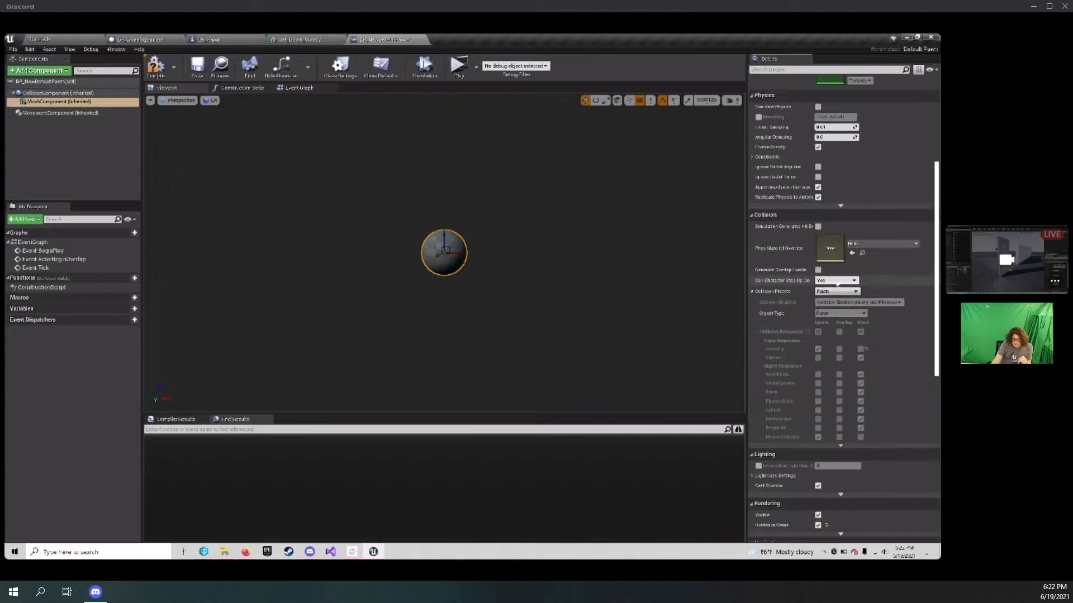
click(817, 227)
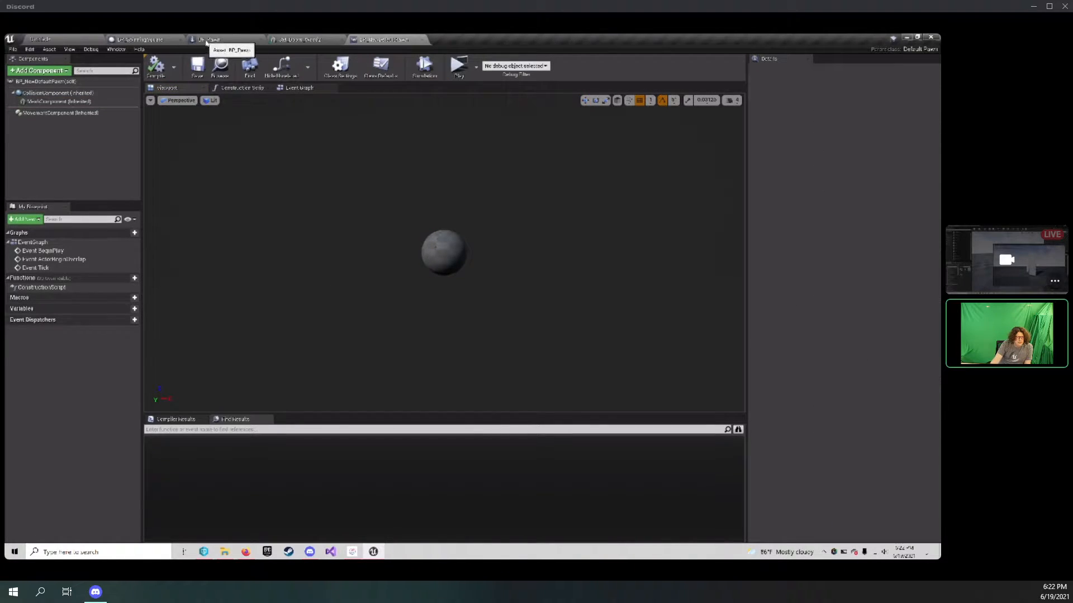
Try to find the new pawn Blueprint for the game mode's Default Pawn Class by searching for "new".
click(84, 39)
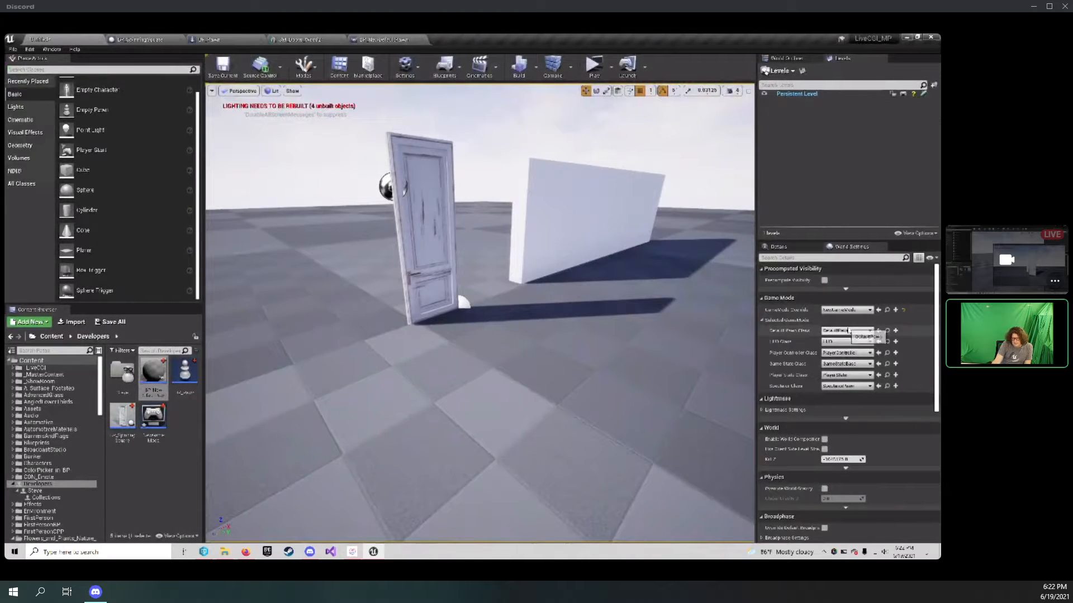
click(867, 332)
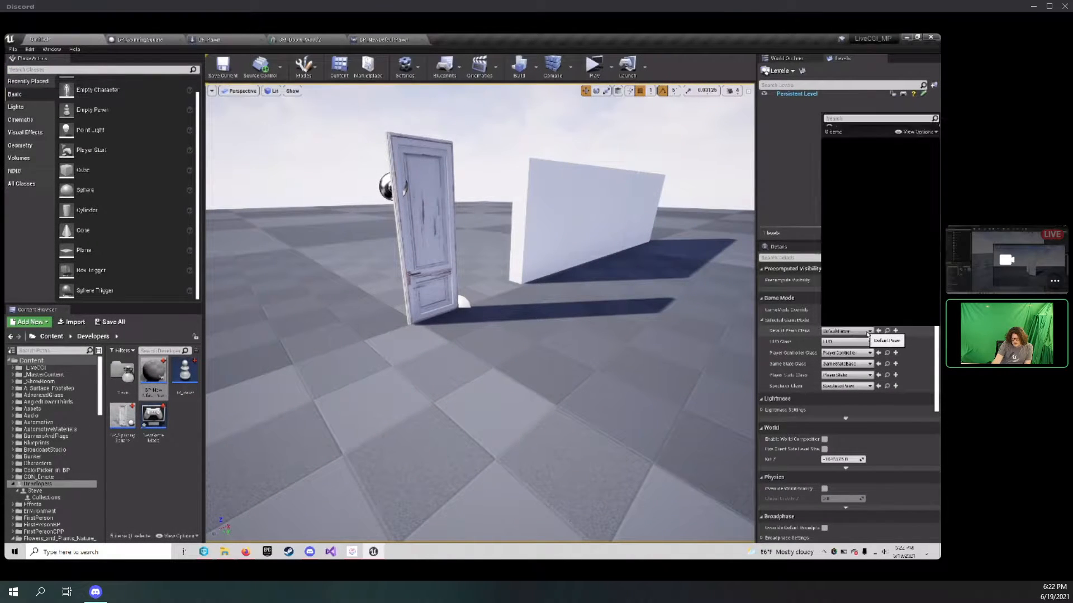
text(new)
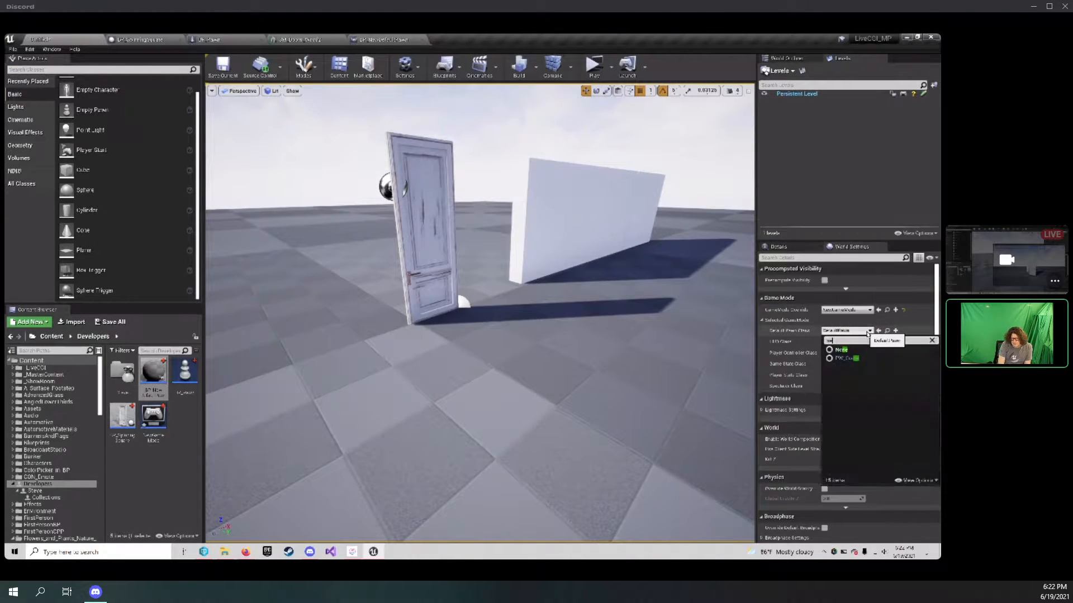
key(BackSpace)
key(BackSpace)
key(BackSpace)
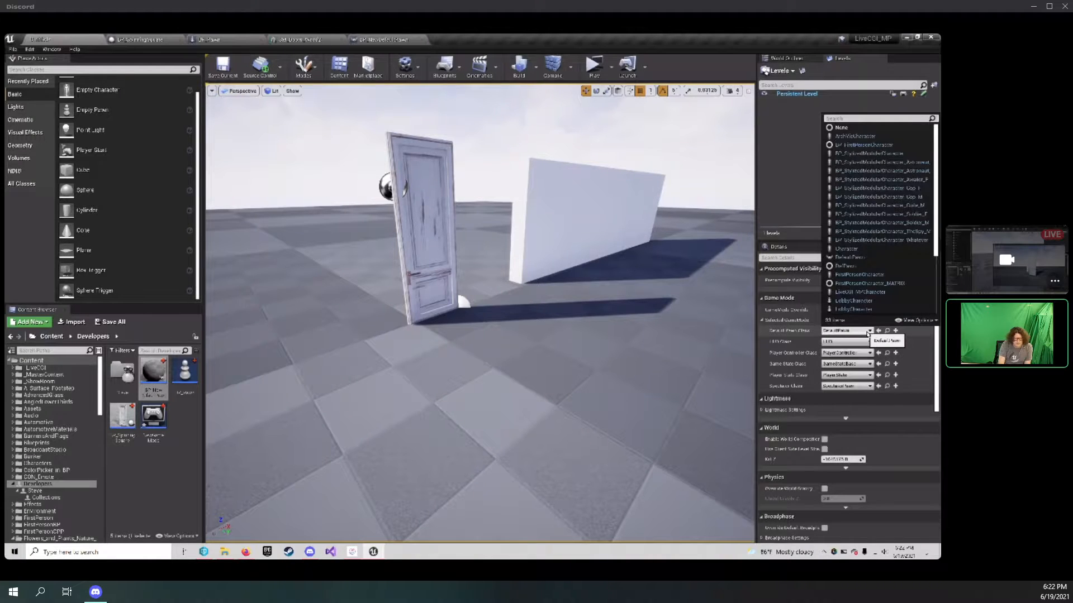
click(188, 412)
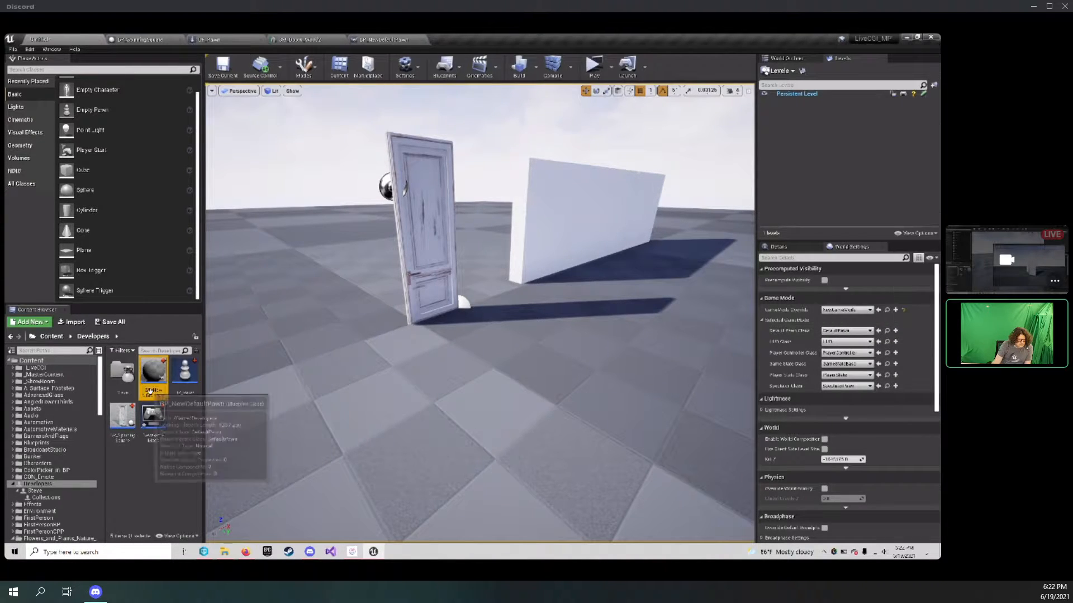
Select BP_NewDefaultPawn in the Developers folder and try to find it by its BP_ prefix among the Default Pawn Class options.
click(154, 376)
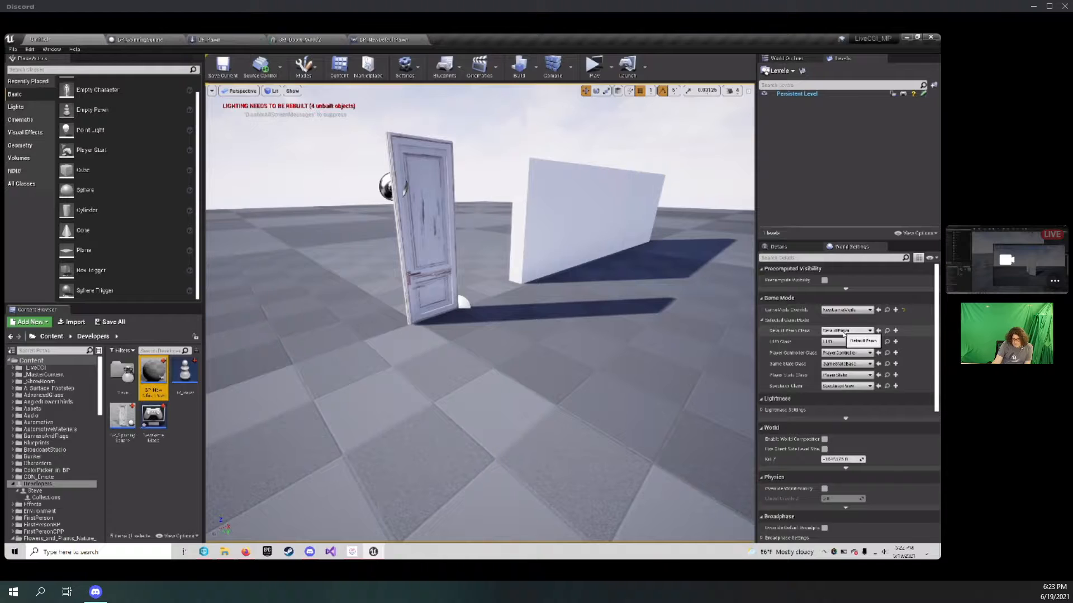
click(845, 331)
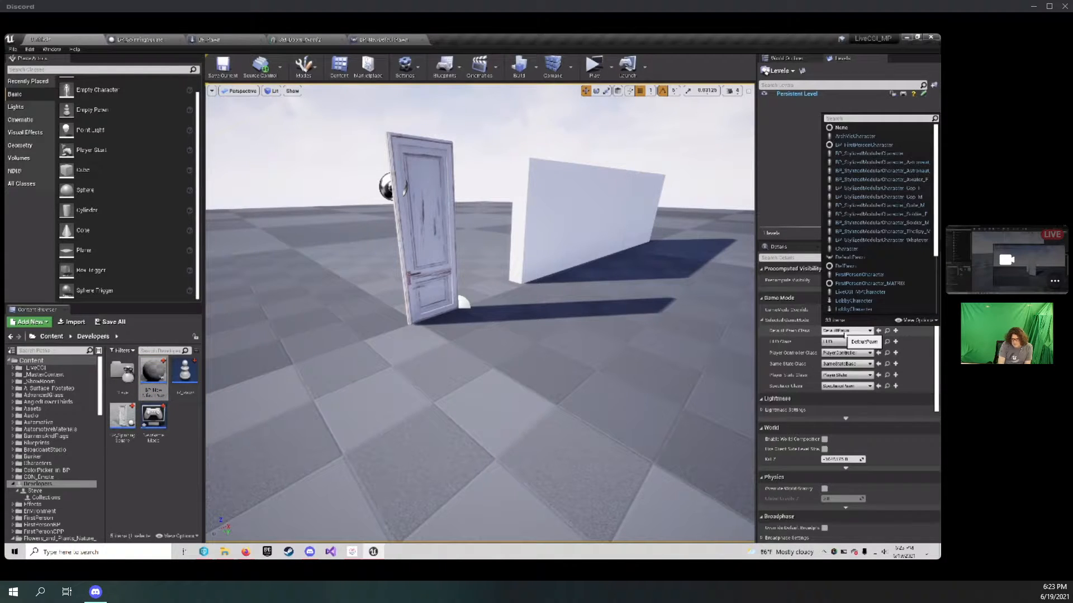
text(bp_c)
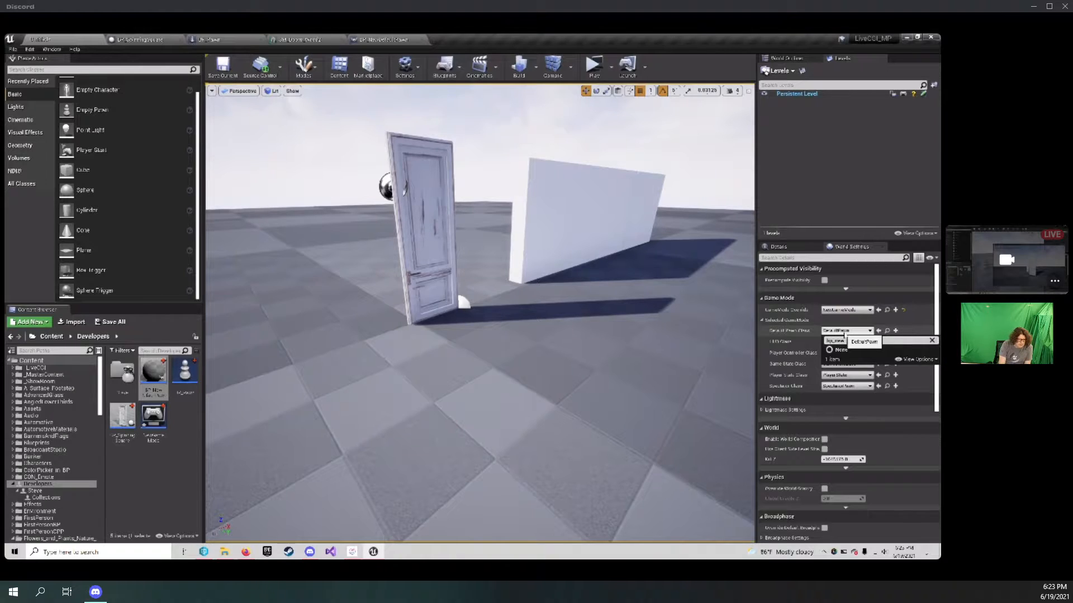
key(BackSpace)
key(BackSpace)
key(BackSpace)
key(BackSpace)
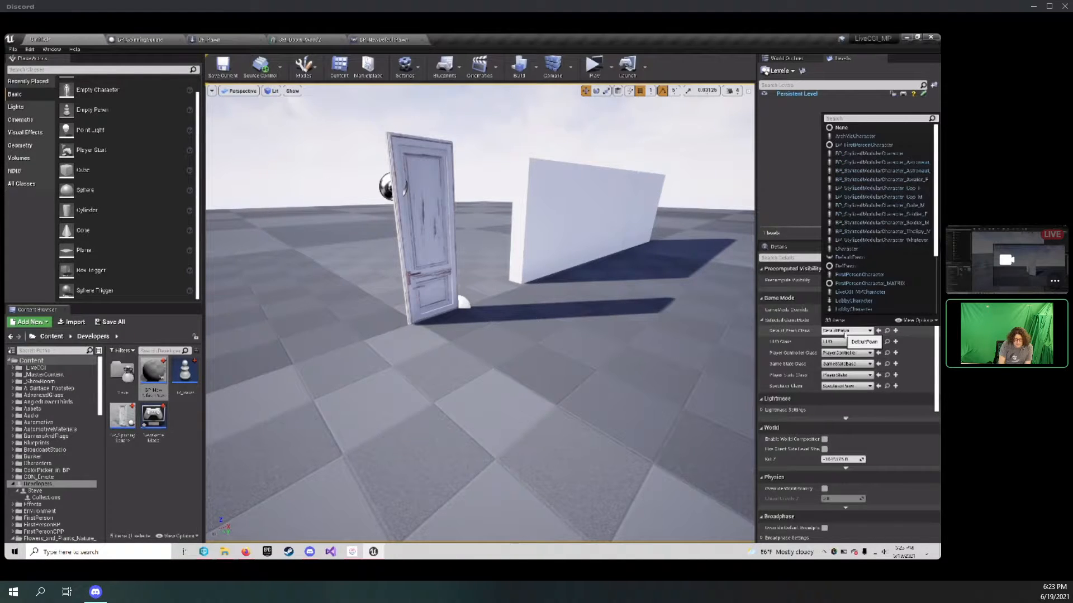
click(793, 334)
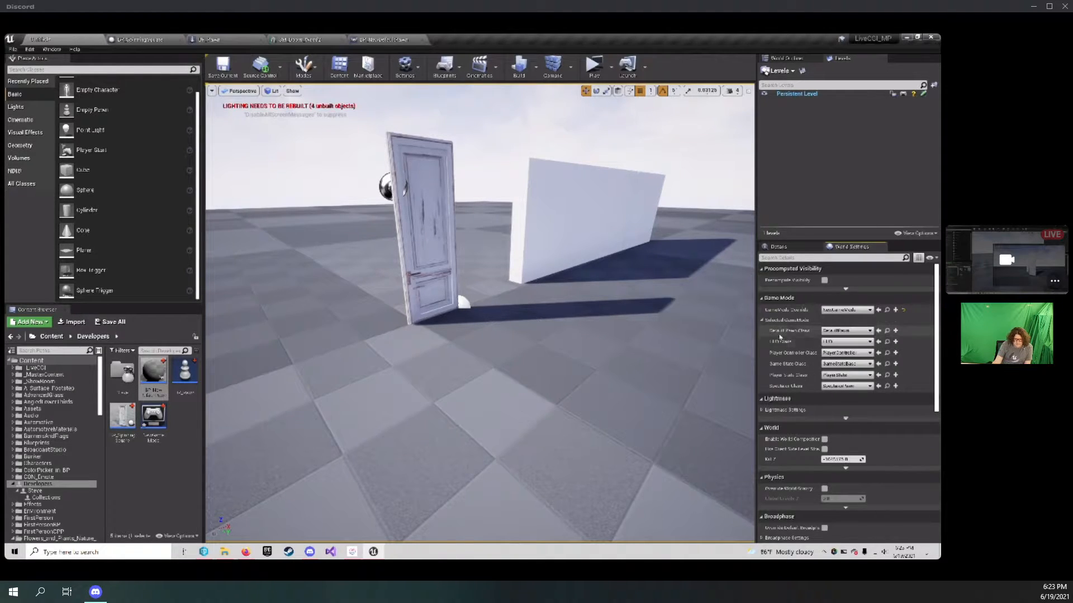
Reopen BP_NewDefaultPawn and examine its sphere mesh in the viewport.
double_click(152, 374)
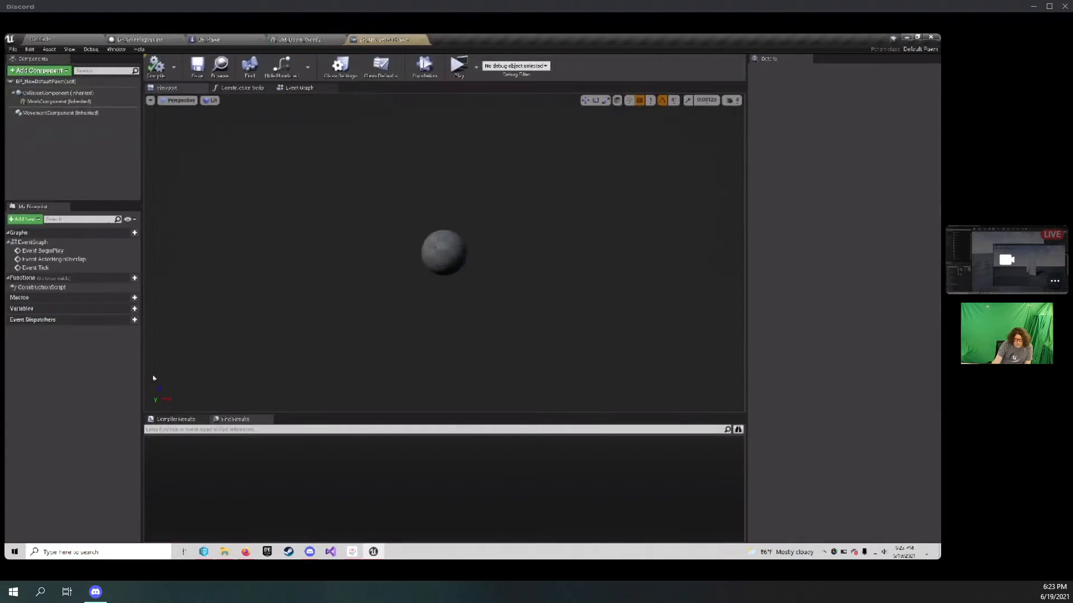
right_drag(686, 127, 741, 112)
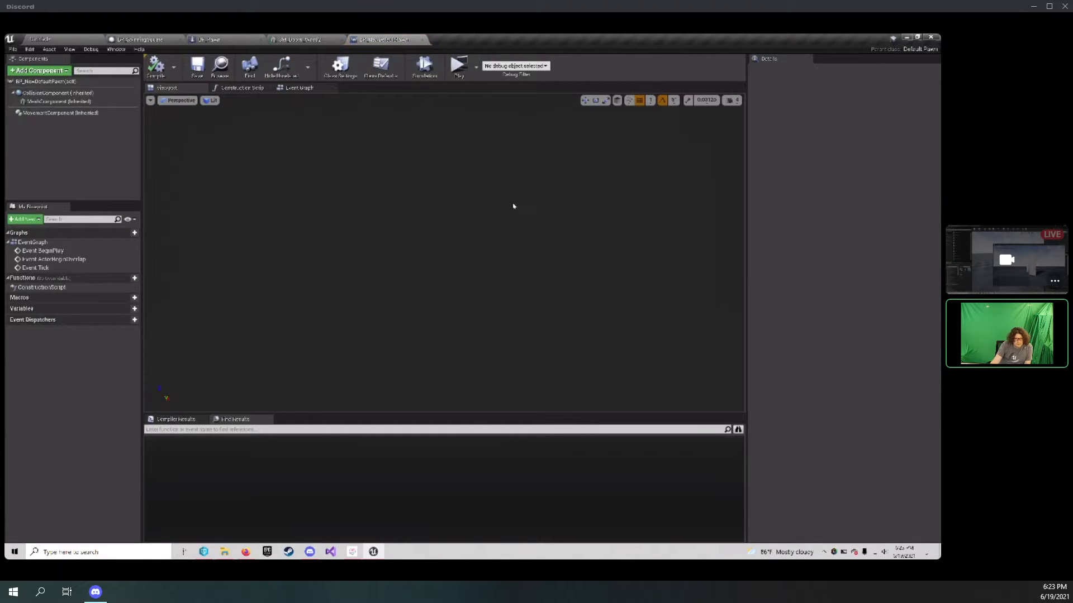
right_drag(513, 206, 458, 215)
right_drag(527, 216, 510, 237)
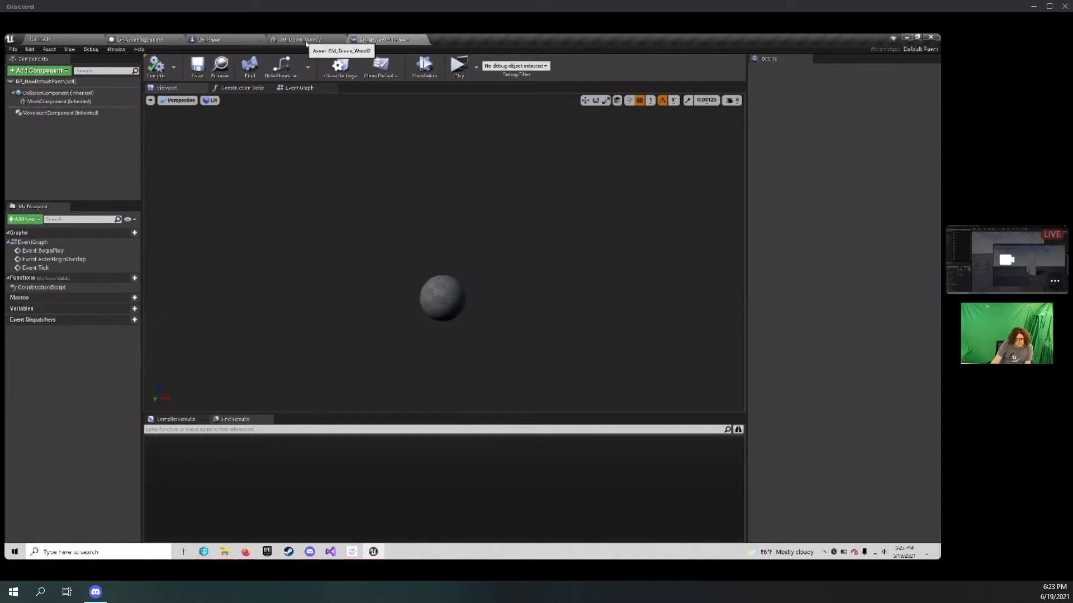
Return to the level and look through the Default Pawn Class options for the new pawn Blueprint.
click(50, 39)
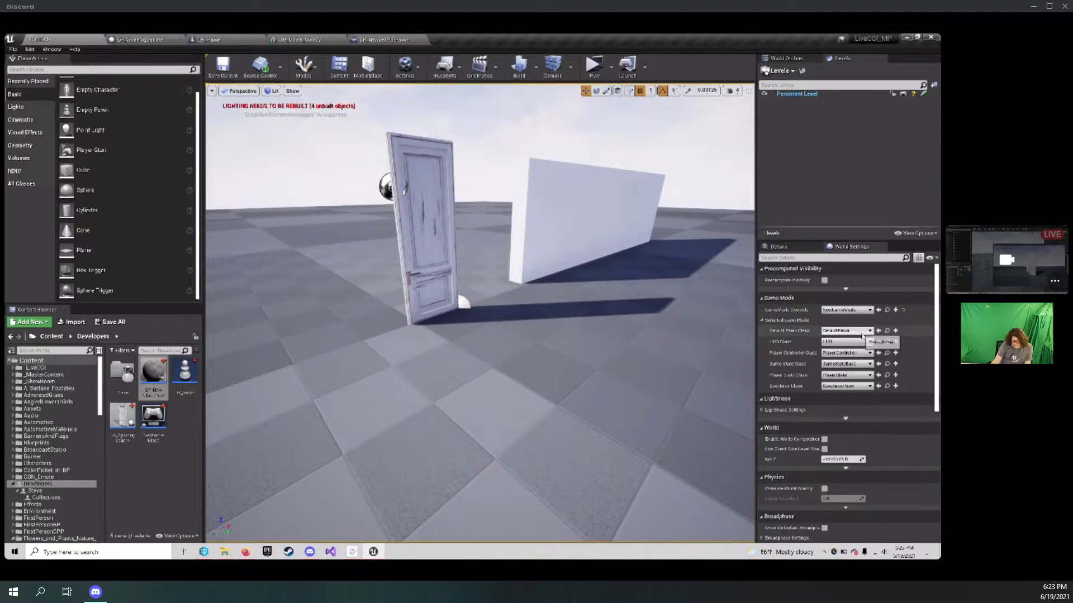
click(863, 333)
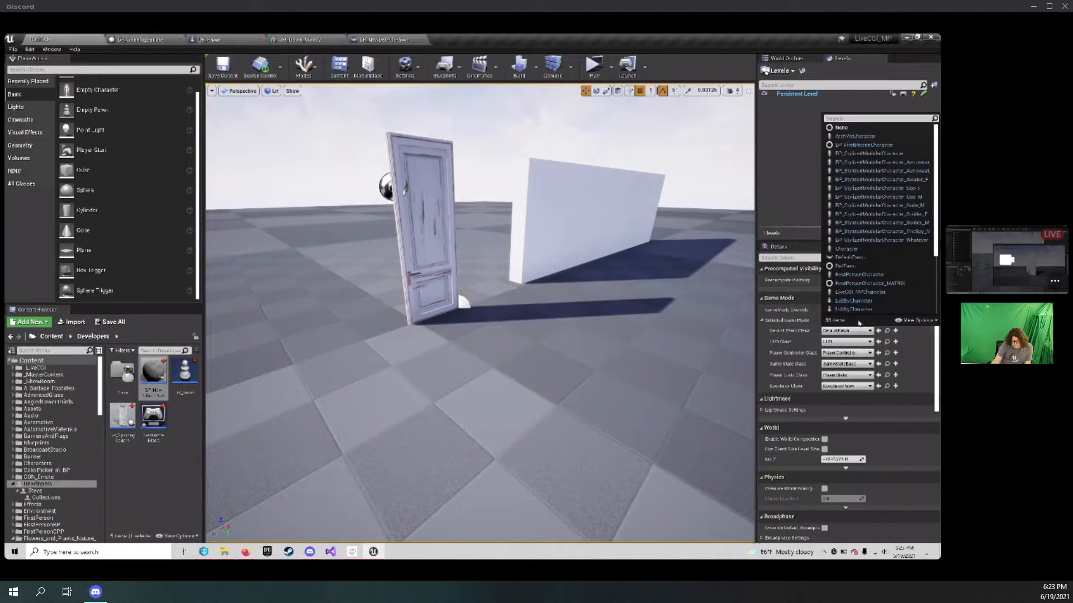
scroll(867, 273, down, 4)
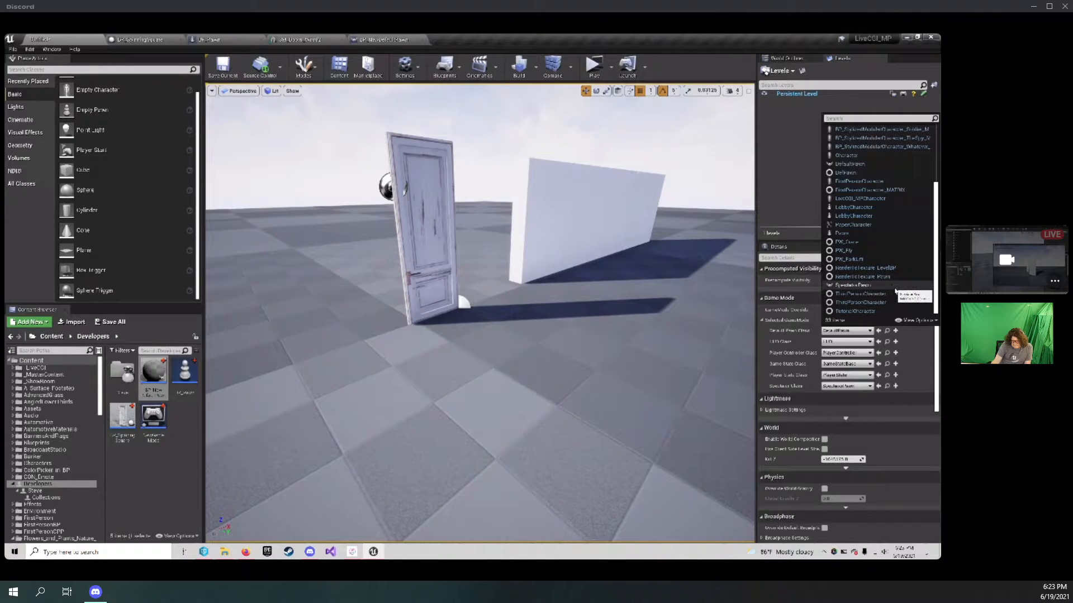
scroll(896, 291, up, 4)
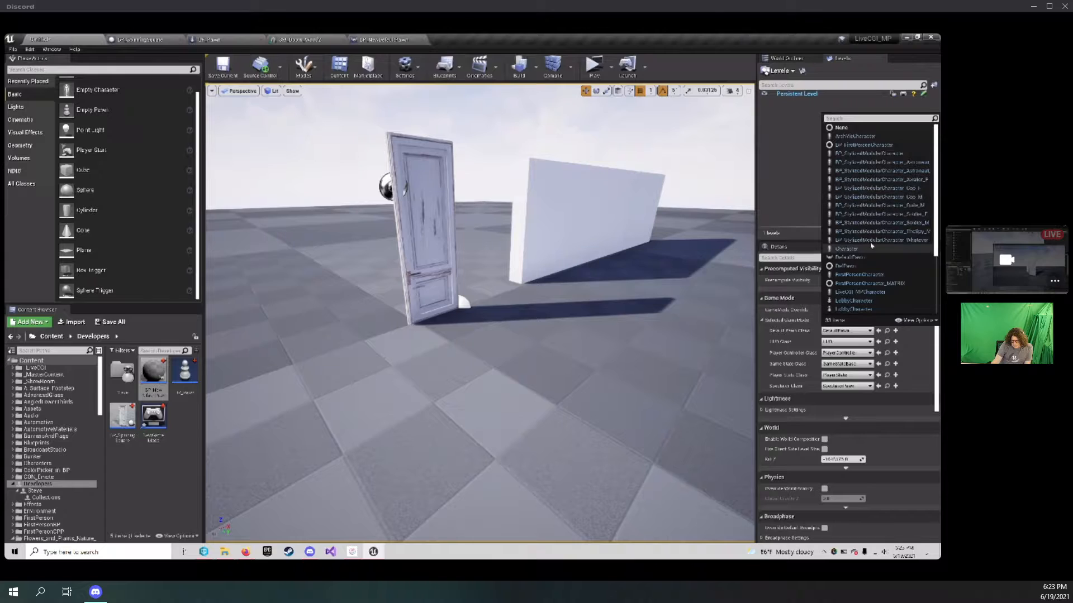
scroll(882, 194, down, 2)
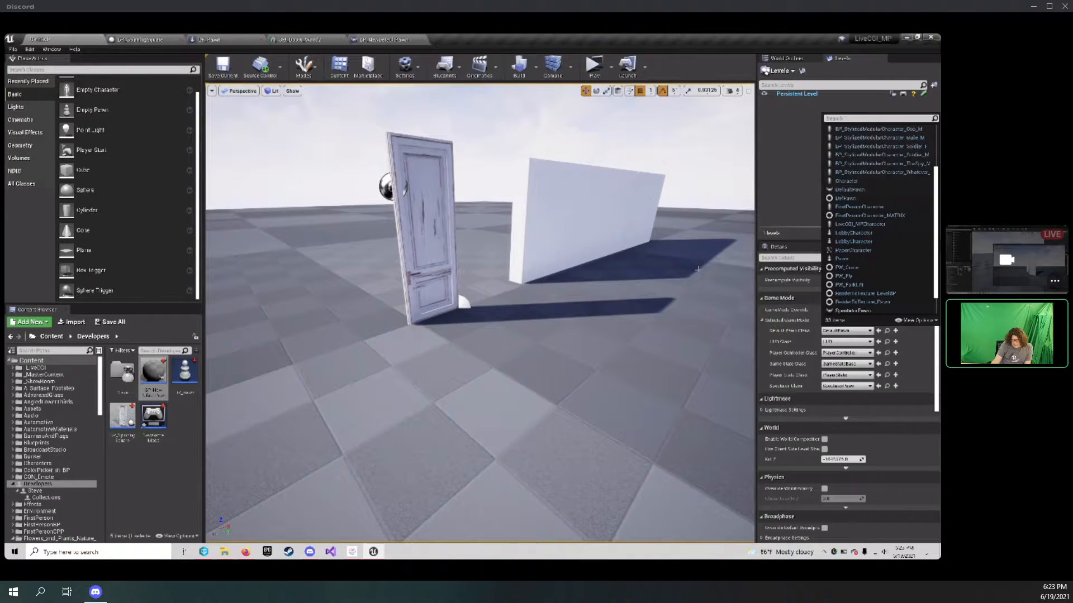
right_drag(652, 286, 621, 288)
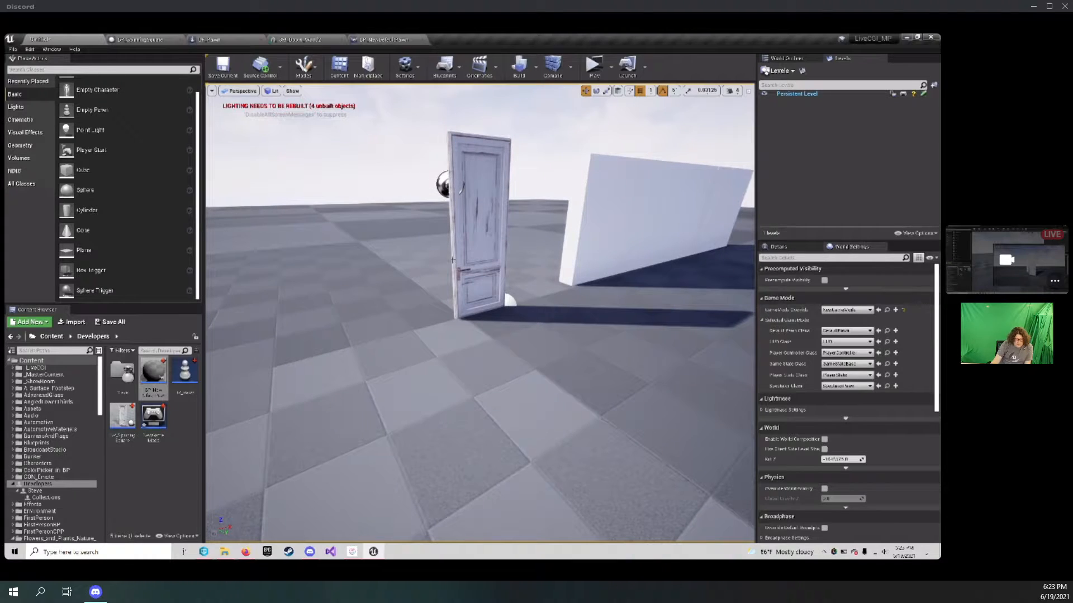
Enable Simulate Physics on the door static mesh in BP_SpinningSquare and compile the Blueprint.
click(211, 40)
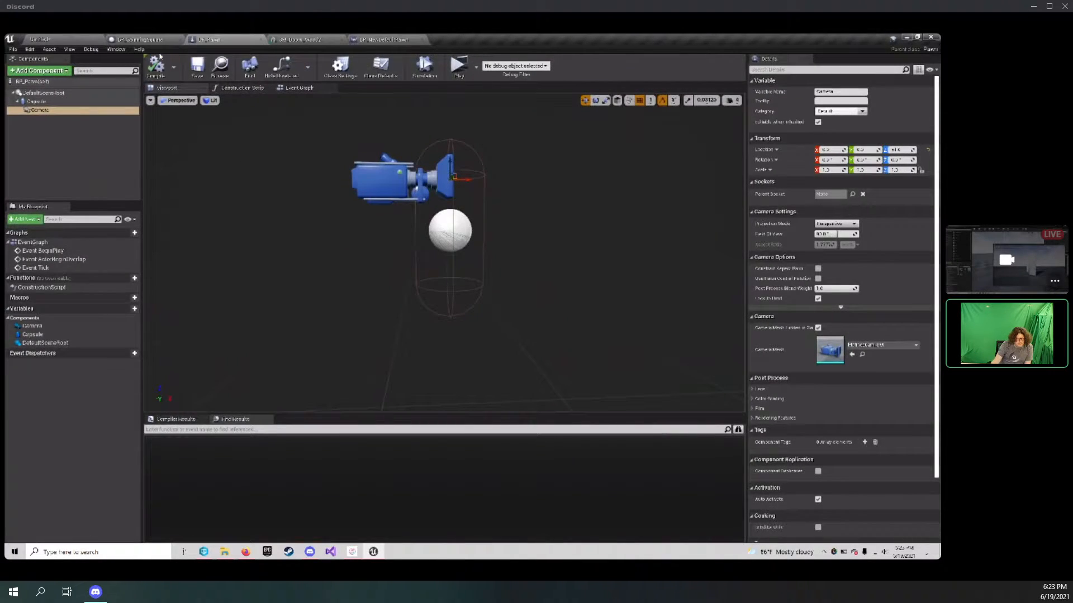
click(139, 40)
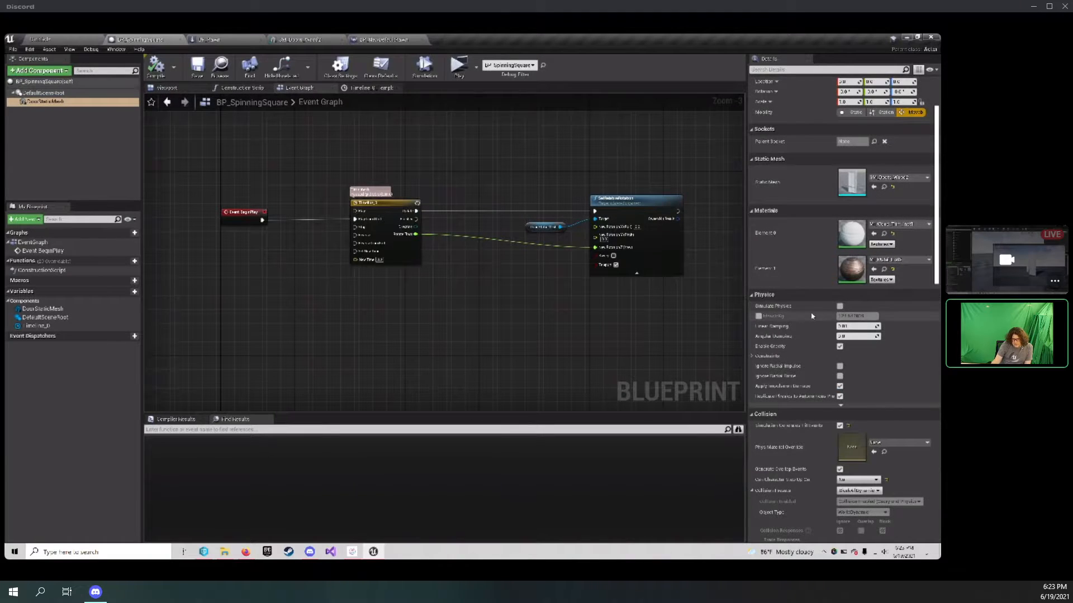
click(839, 306)
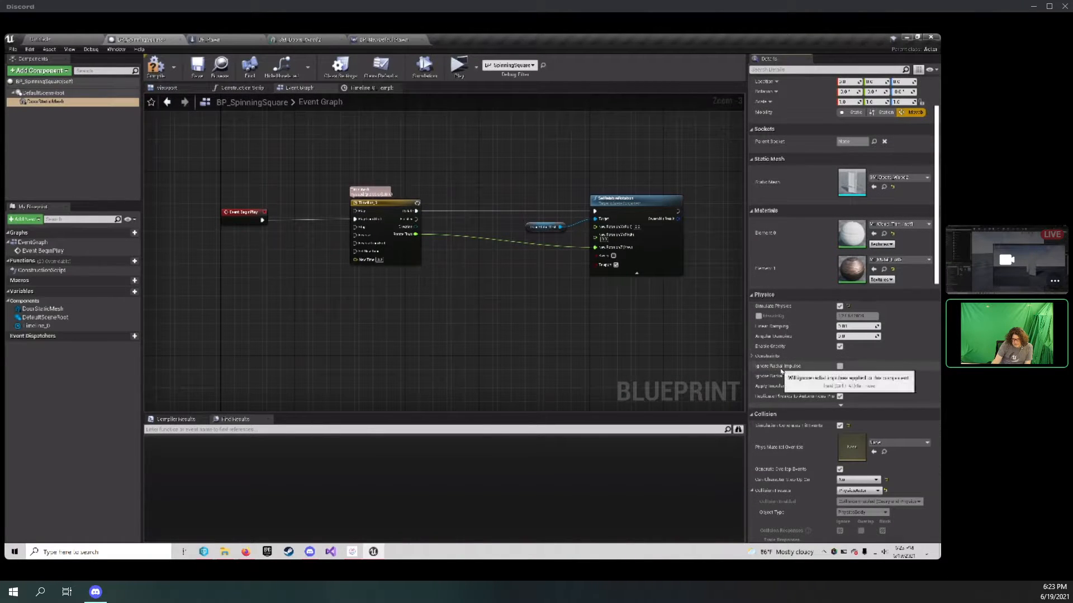
scroll(787, 366, down, 1)
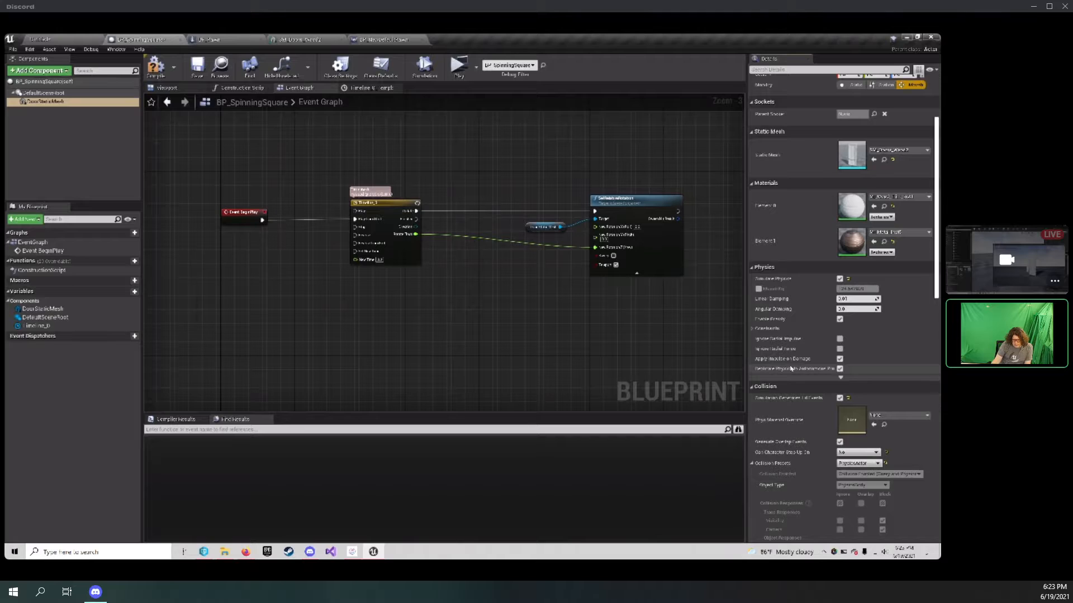
scroll(789, 366, up, 3)
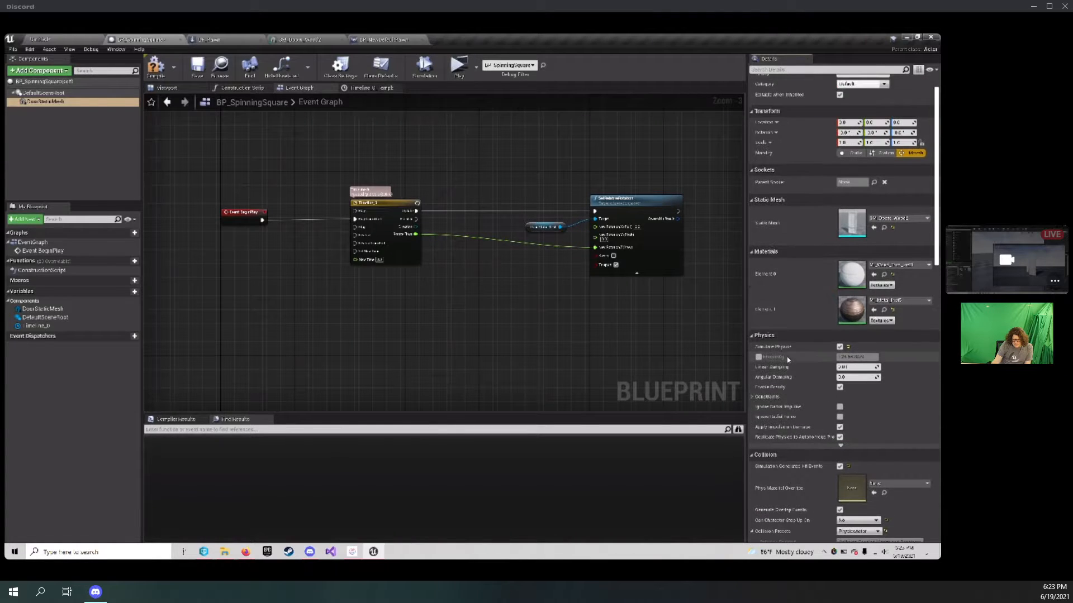
scroll(788, 360, down, 5)
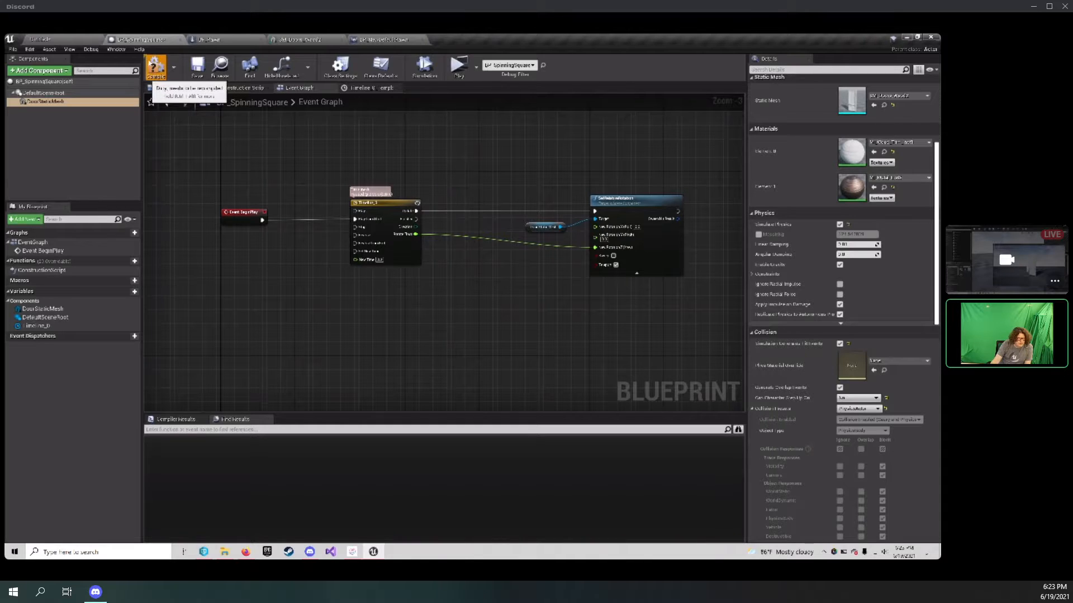
Play the level in a preview window and move the pawn forward to test collision with the door.
click(459, 64)
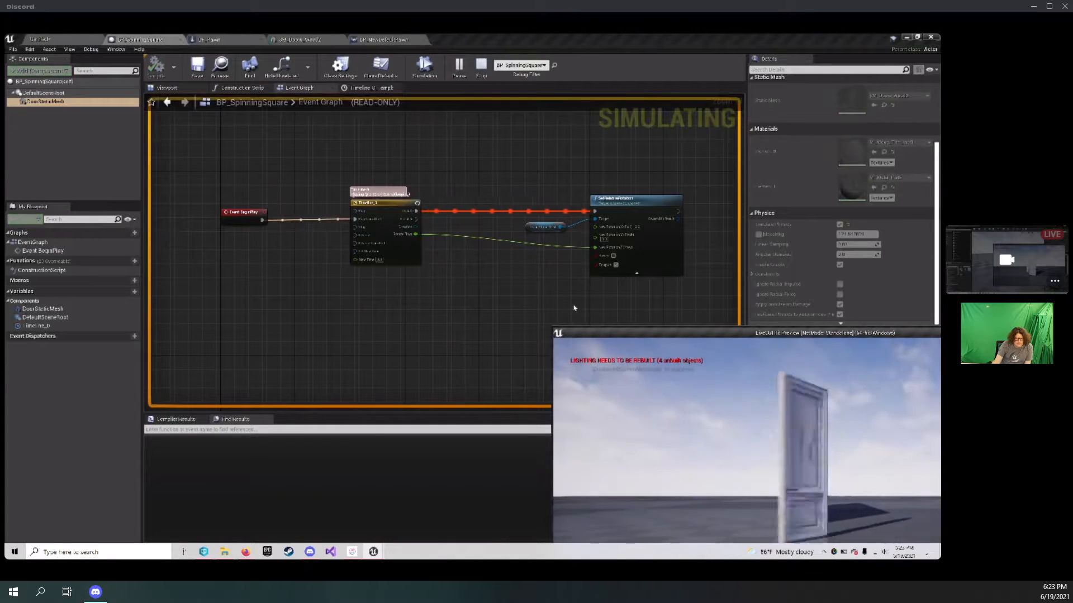
drag(584, 333, 252, 148)
click(279, 204)
key(w)
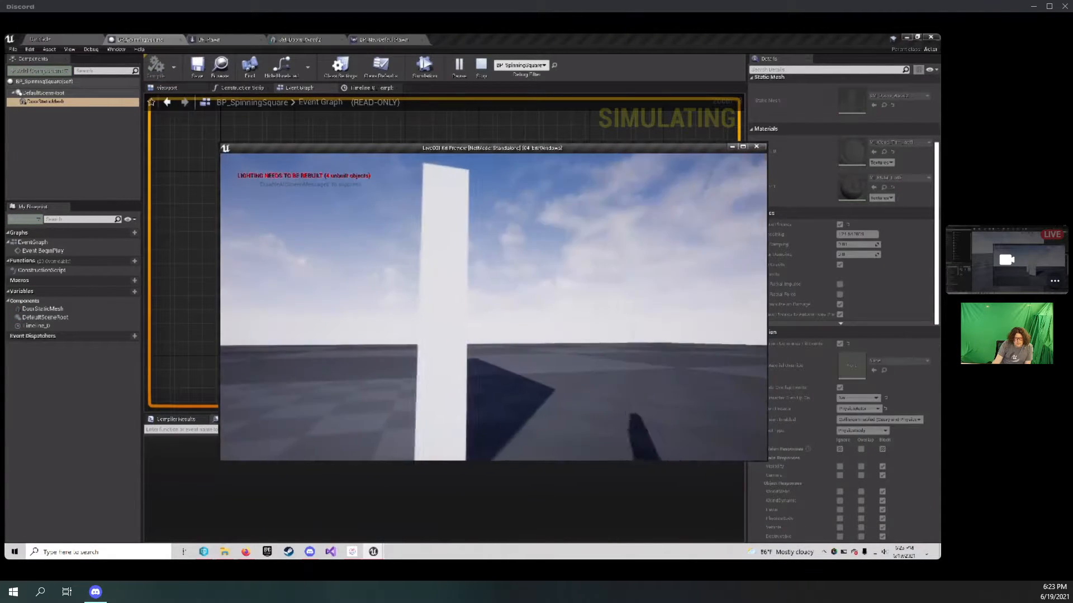
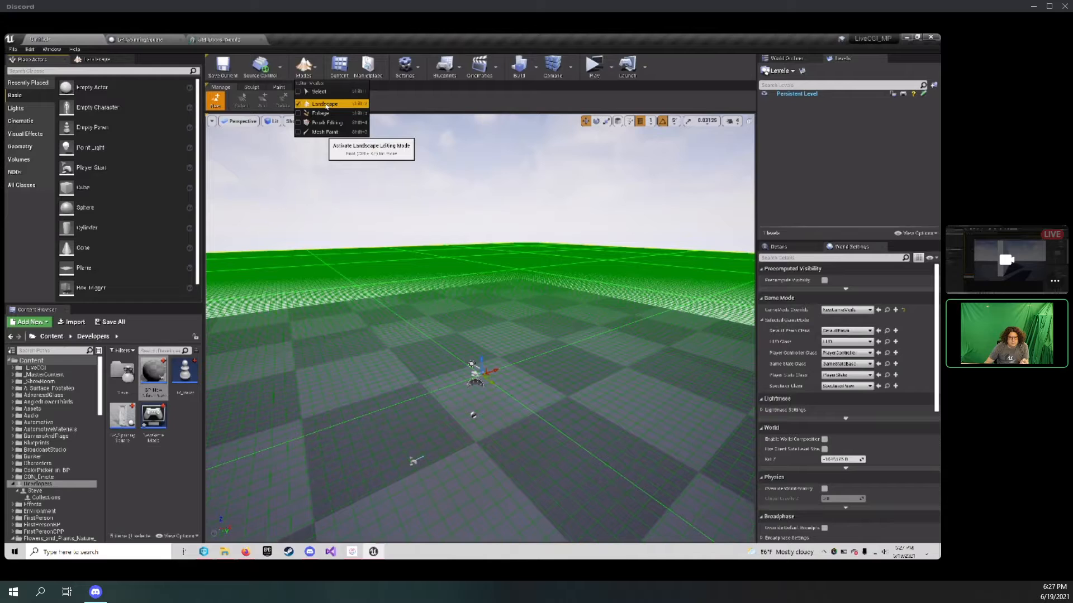
Activate Landscape editing mode and show the New Landscape settings.
click(326, 104)
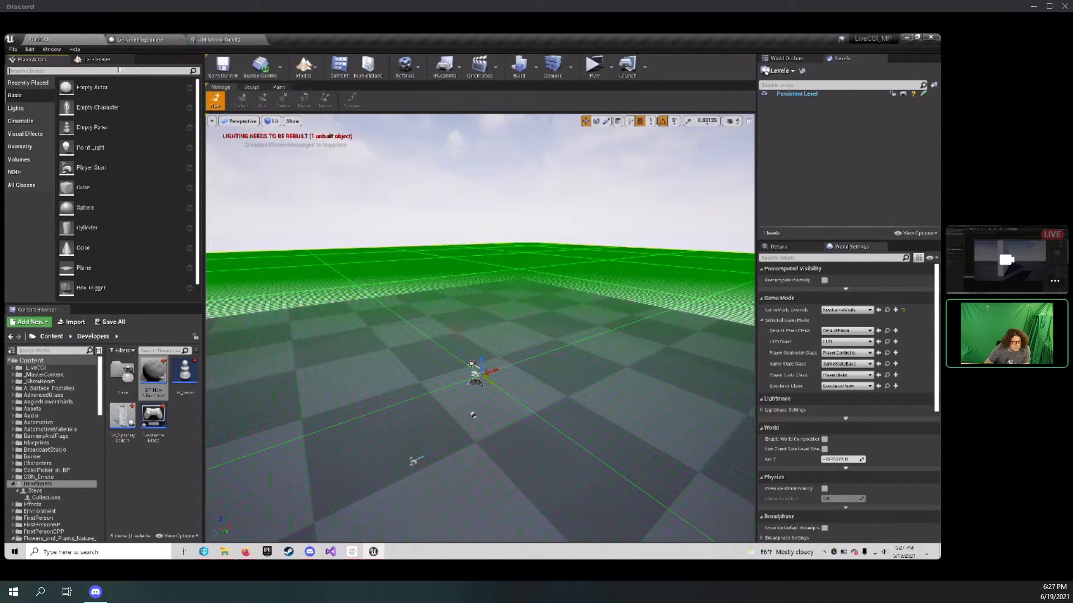
click(98, 60)
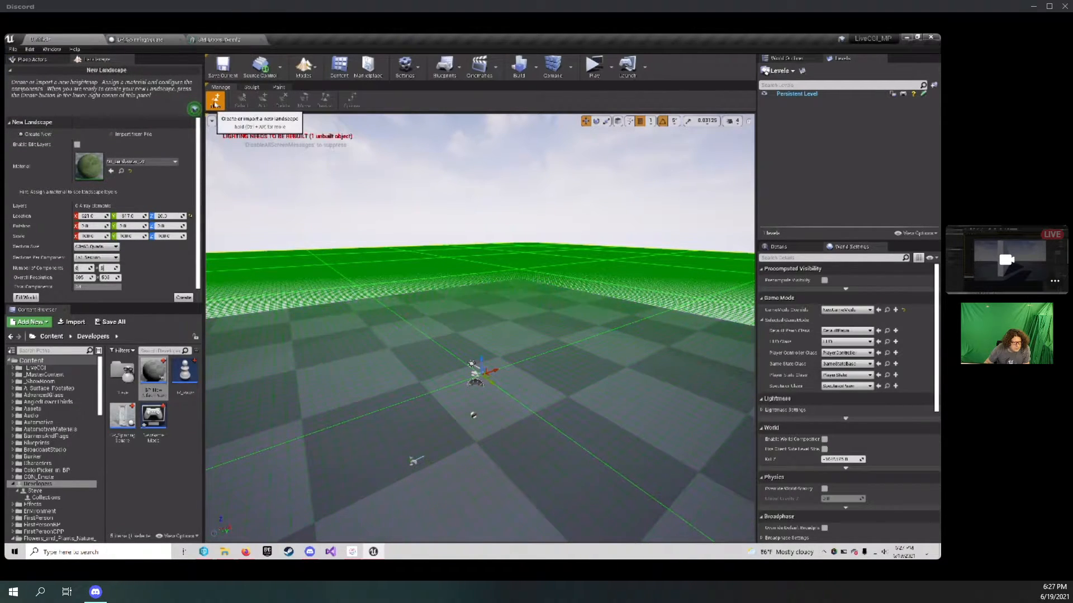
right_drag(354, 273, 353, 273)
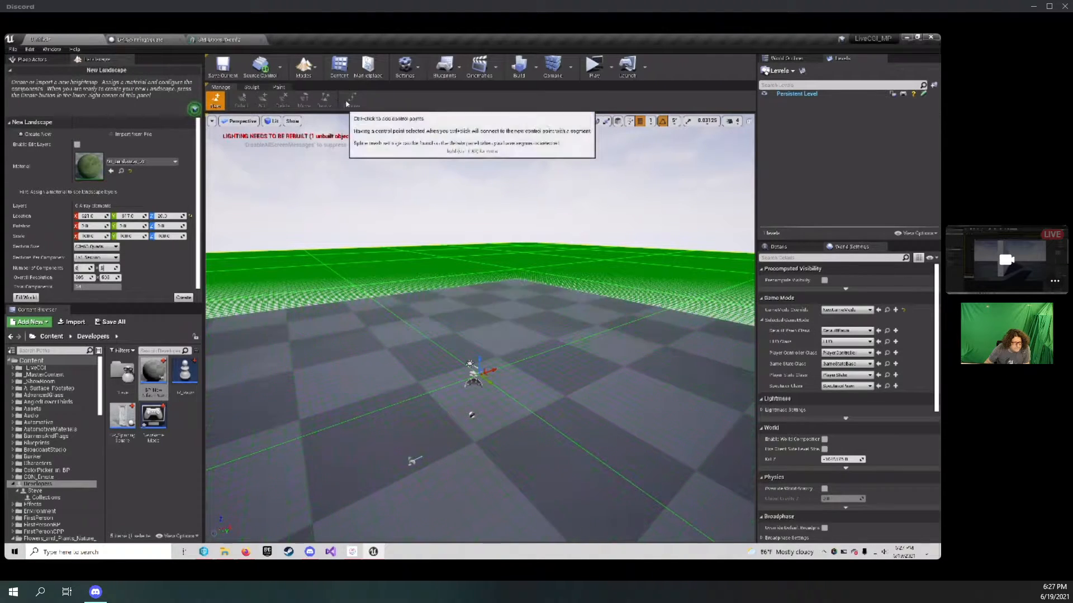
click(317, 75)
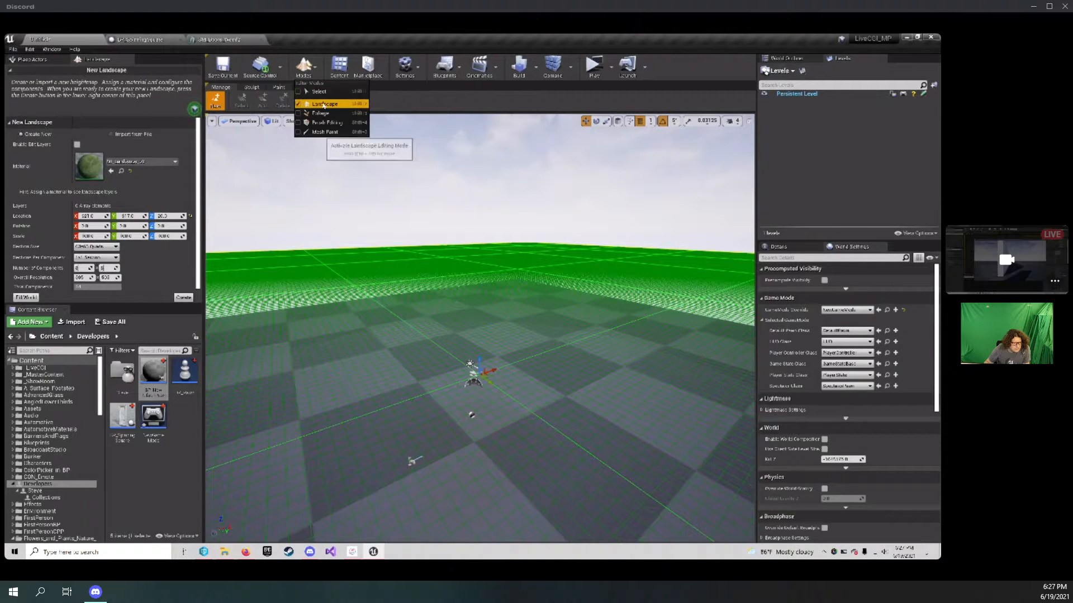
click(324, 91)
Check the landscape Sculpt tools and the list of placeable actors.
click(252, 87)
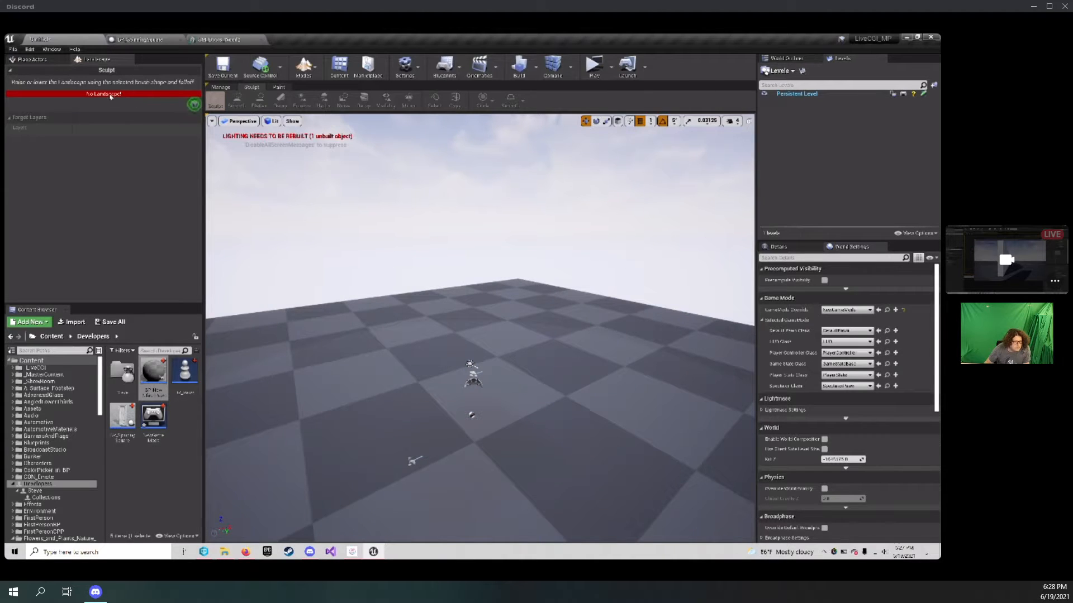
right_drag(335, 276, 296, 240)
click(38, 60)
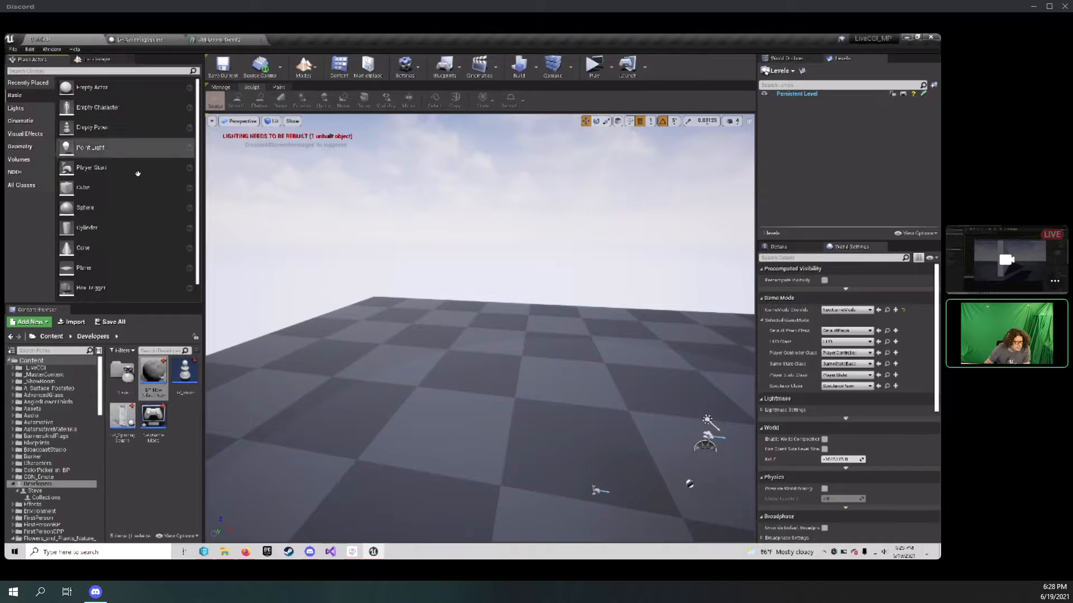
Return to the New Landscape settings and create the landscape with the assigned green material.
click(91, 61)
click(220, 87)
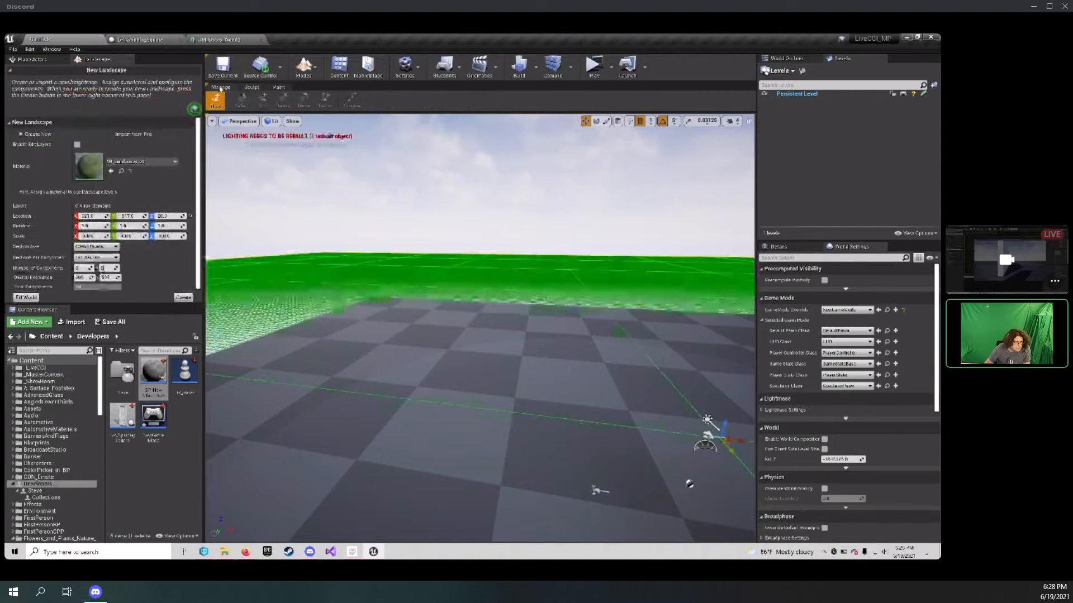
click(184, 293)
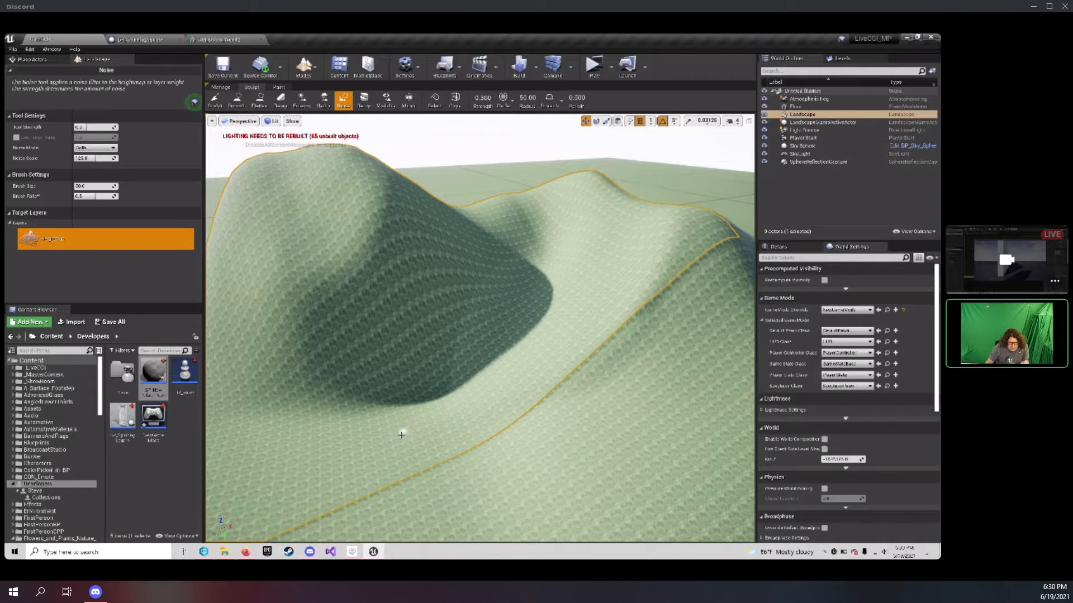
Set the brush radius to 3000 and level part of the tall hill with the Flatten tool.
key(w)
mouse_move(418, 517)
right_down()
mouse_move(416, 528)
mouse_move(418, 517)
right_up()
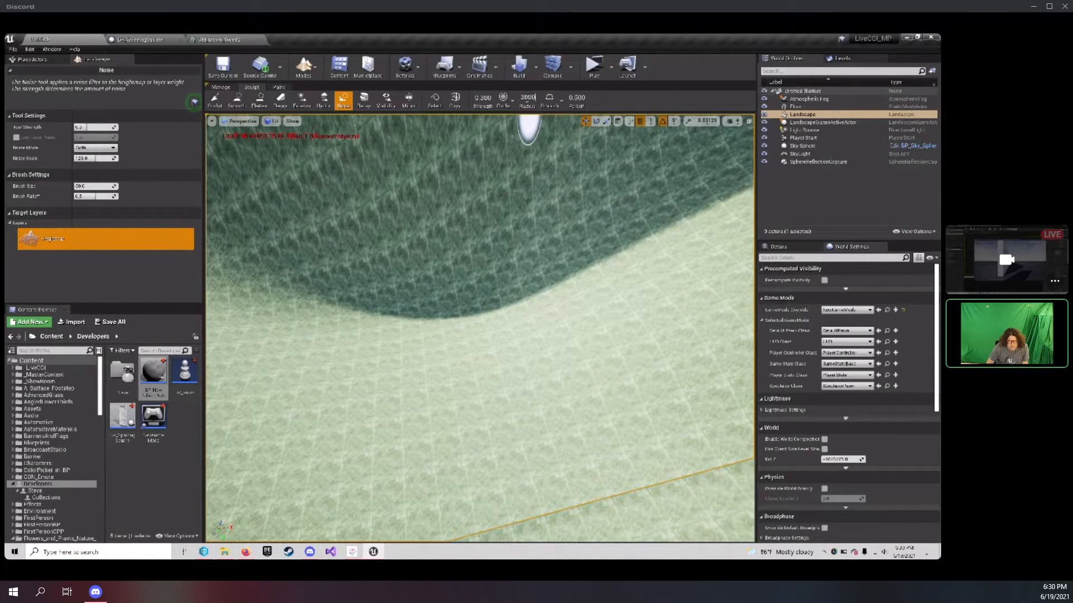
mouse_move(486, 279)
right_down()
mouse_move(486, 214)
mouse_move(489, 268)
mouse_move(492, 230)
mouse_move(484, 232)
mouse_move(496, 251)
mouse_move(415, 194)
right_up()
click(260, 100)
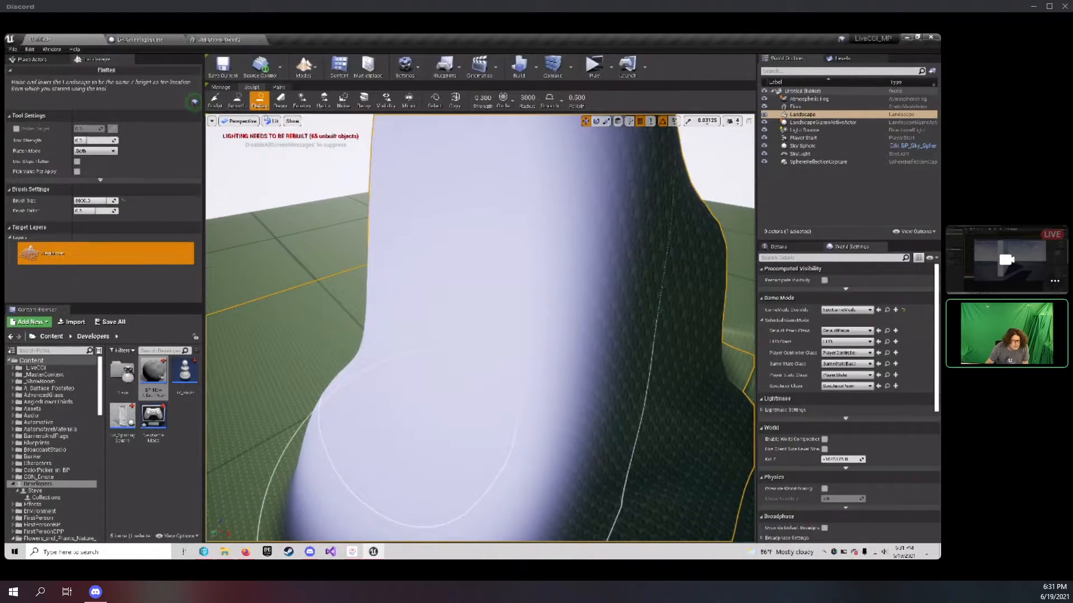
drag(447, 301, 510, 294)
right_drag(510, 295, 510, 294)
Switch to landscape painting and check the sort options for the target layers.
click(279, 88)
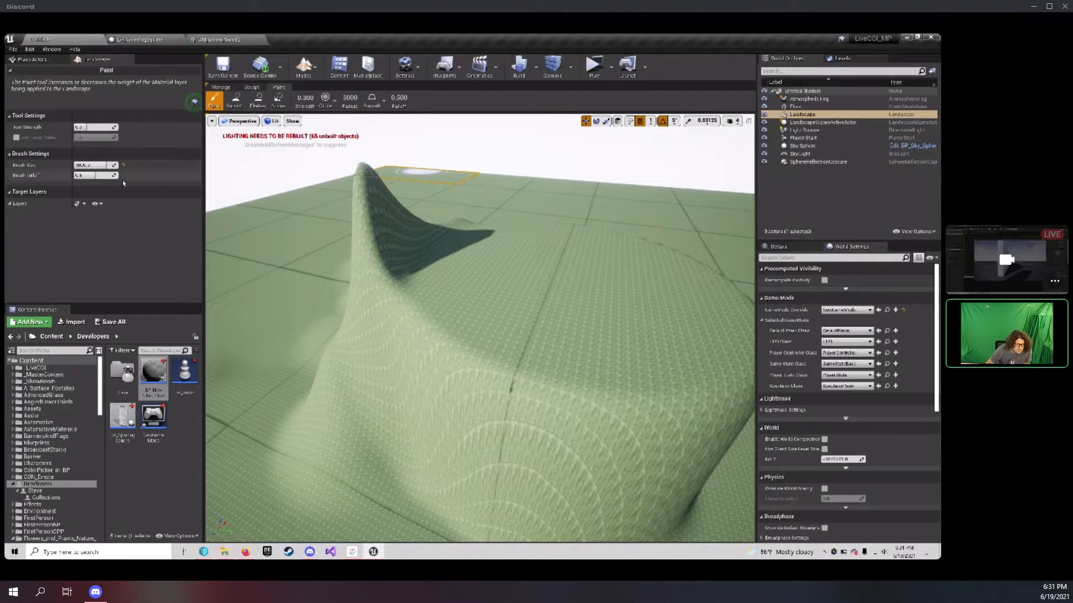
click(83, 205)
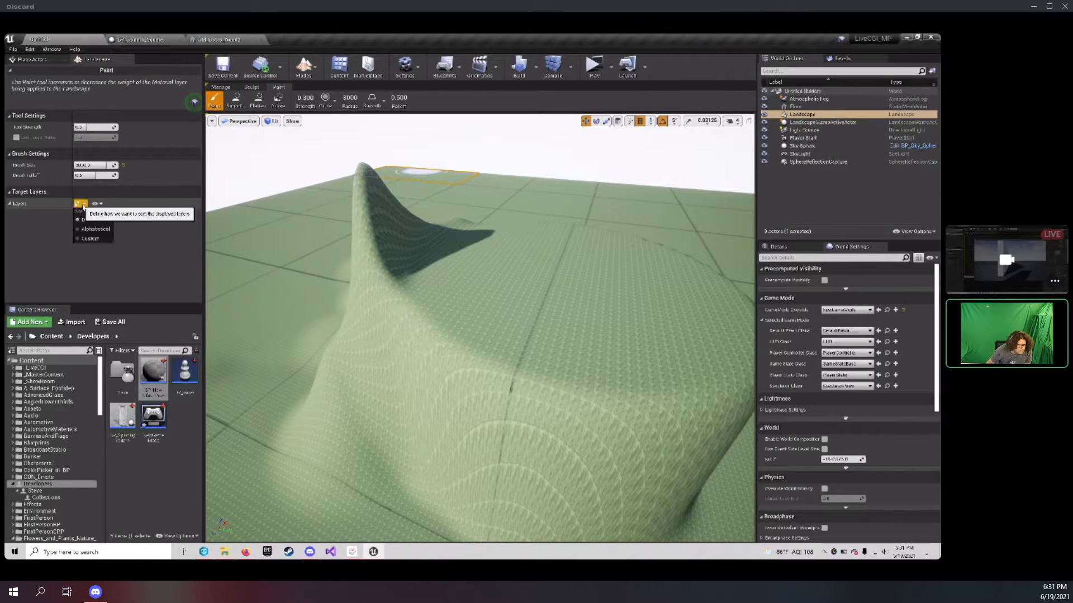
click(141, 224)
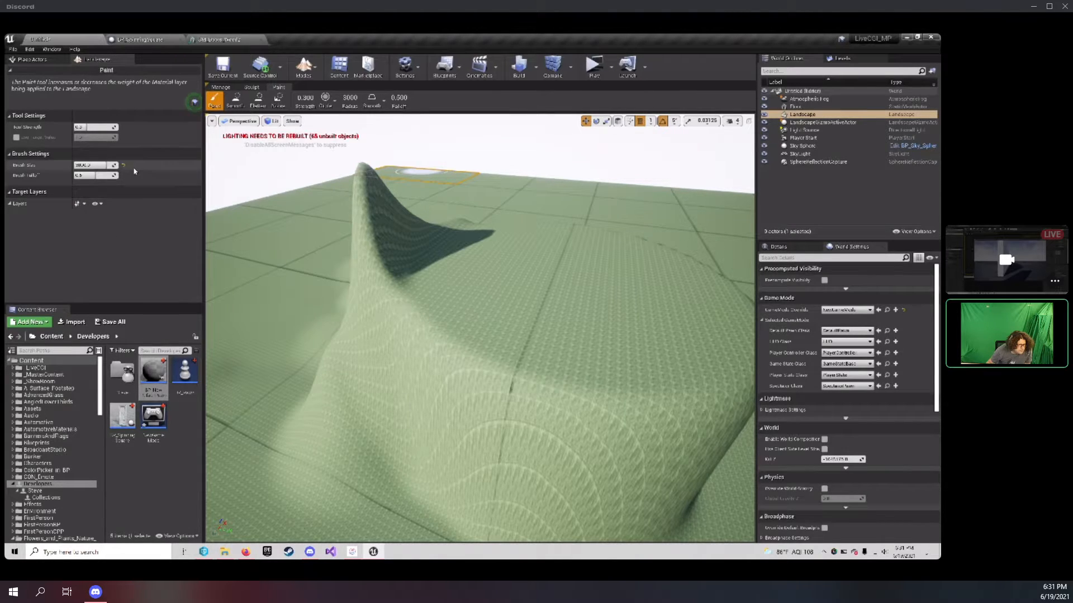
Select the landscape component containing the tall peak and show the Component Selection settings.
click(43, 61)
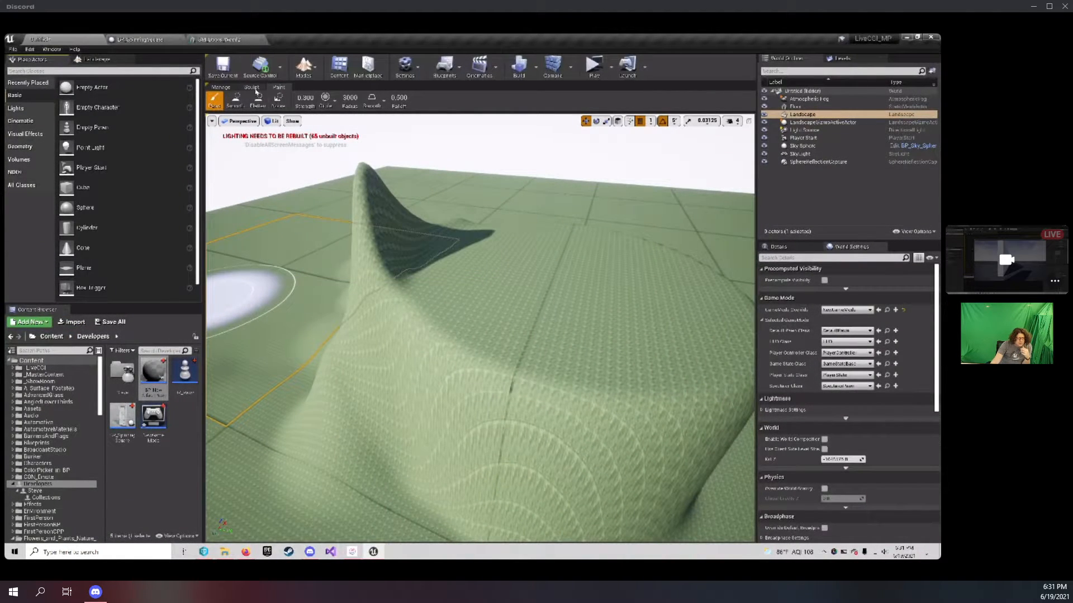
click(221, 87)
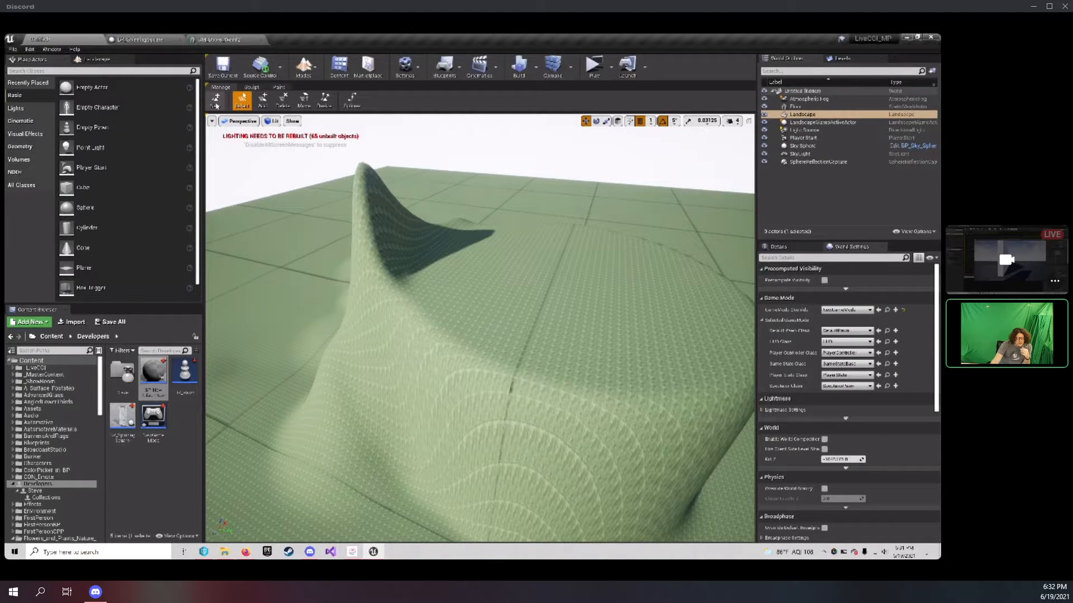
click(390, 210)
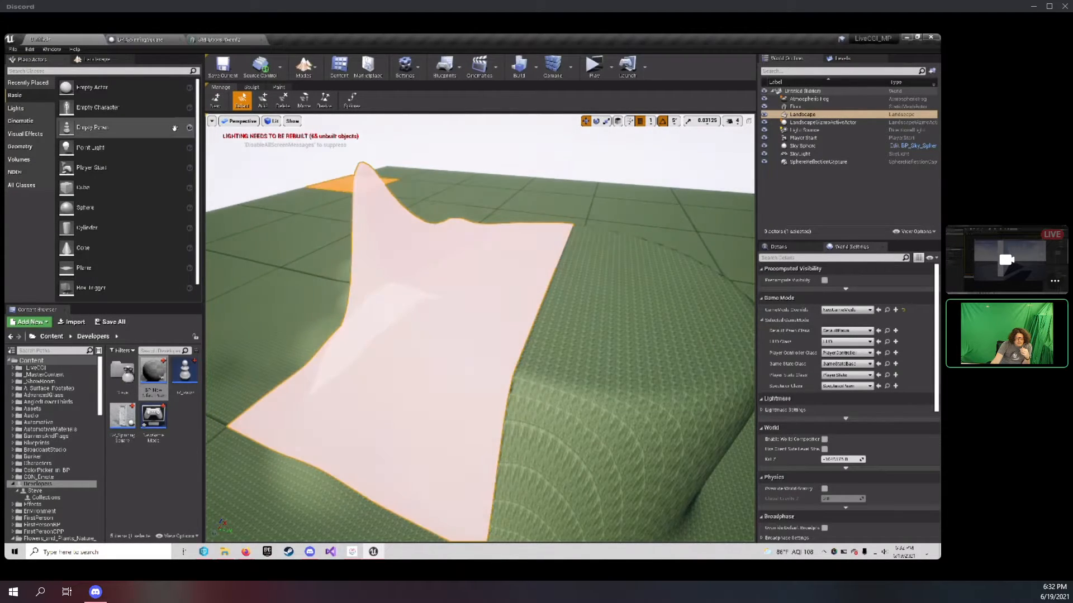
click(97, 59)
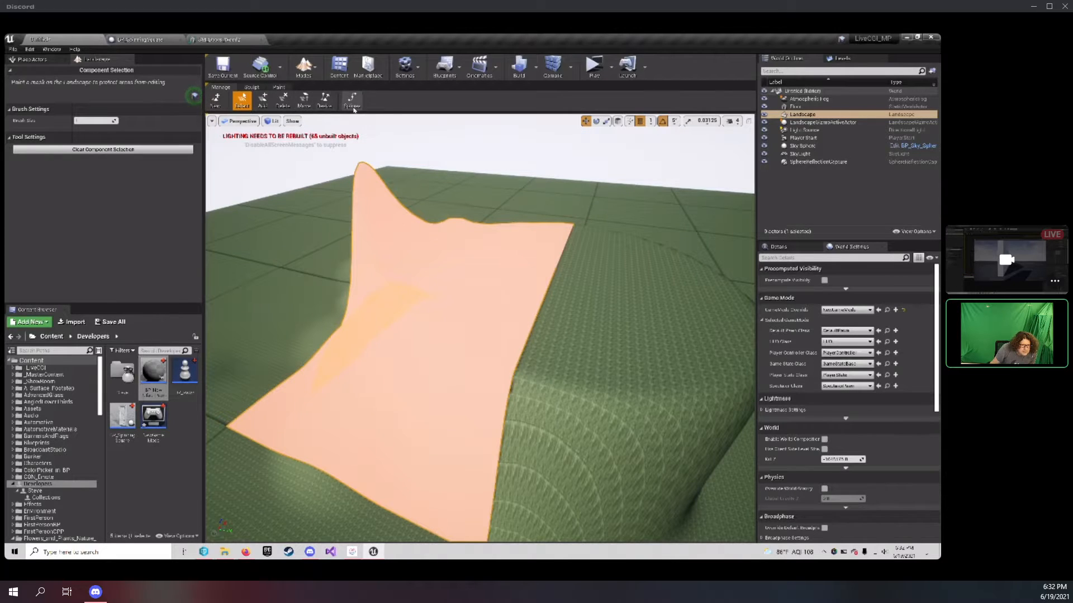
Return to landscape painting and sort the target layers alphabetically.
click(279, 88)
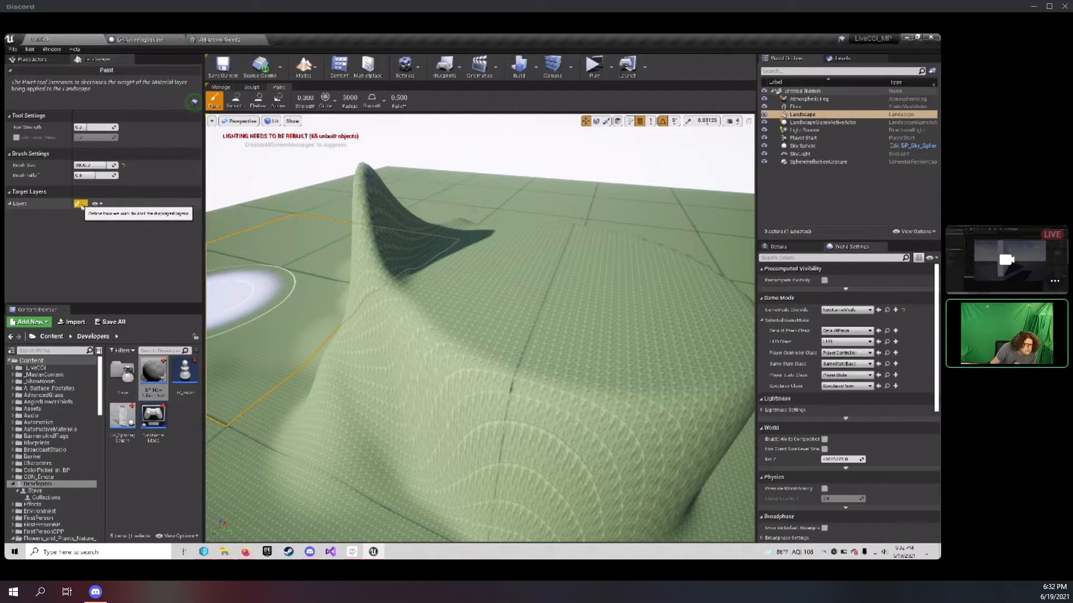
click(84, 205)
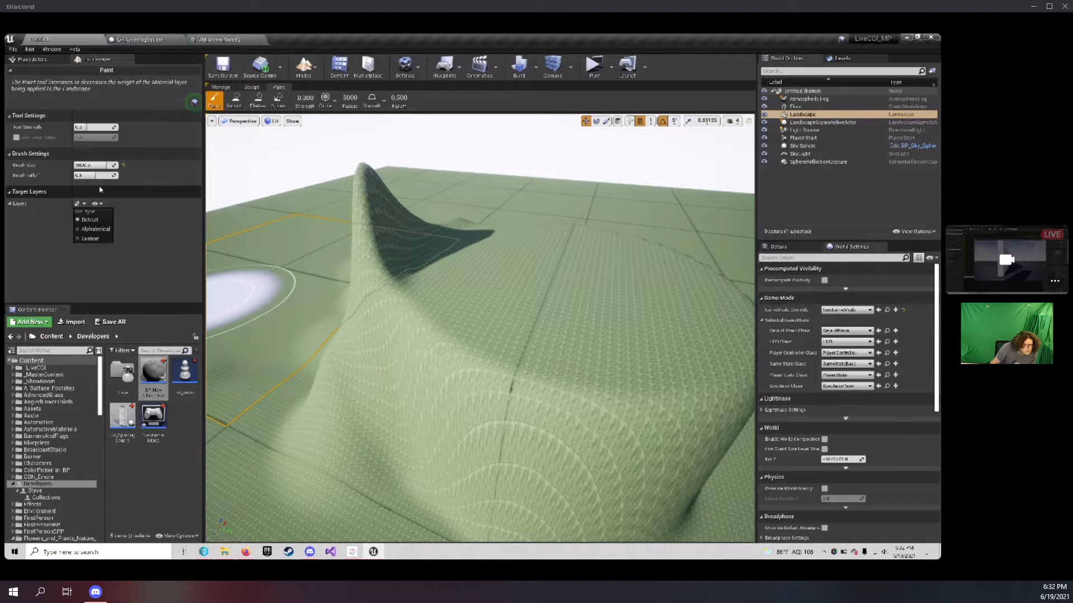
click(96, 230)
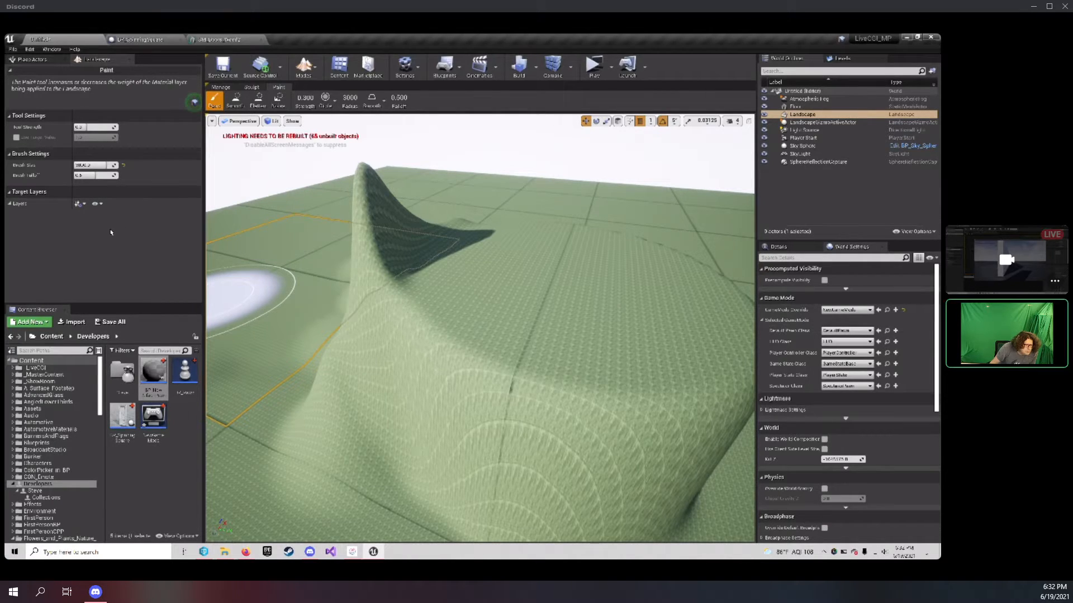
right_click(153, 174)
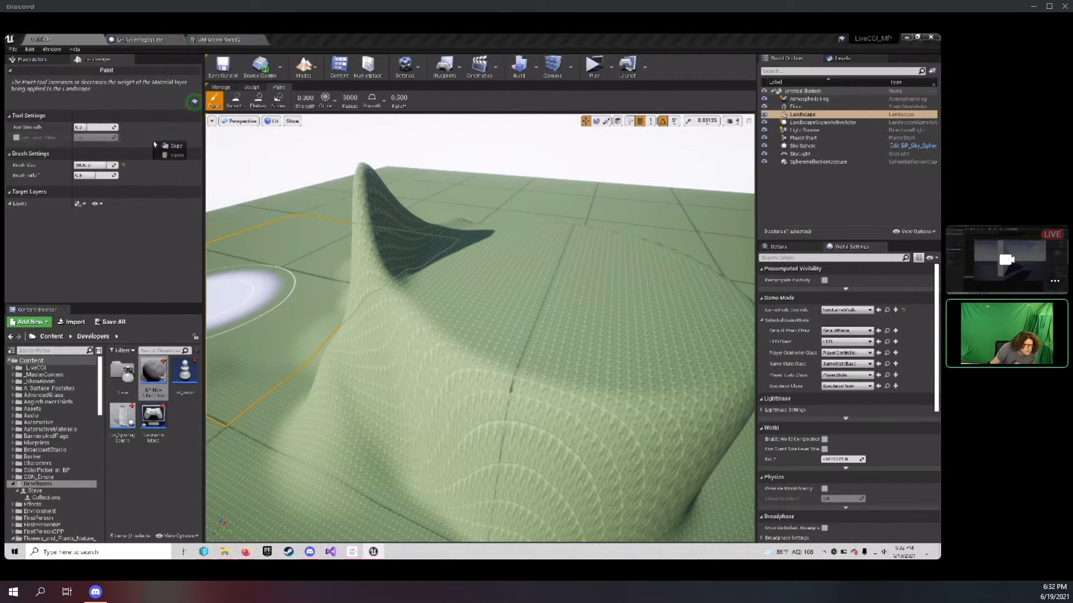
click(131, 108)
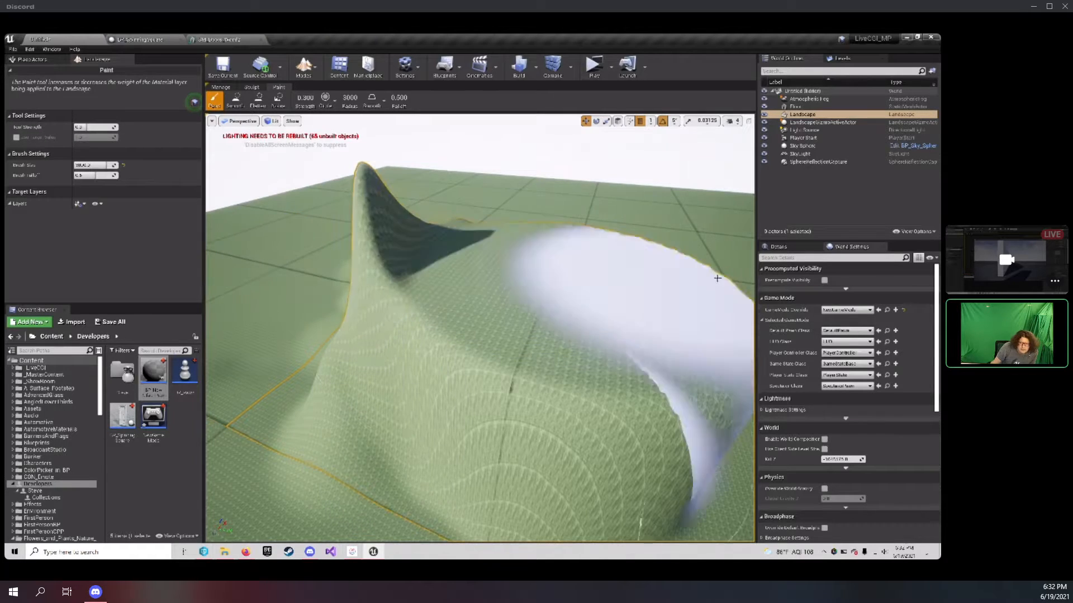
Show the landscape's details and set its Element 0 material to MI_Landscape_06.
click(779, 247)
click(882, 336)
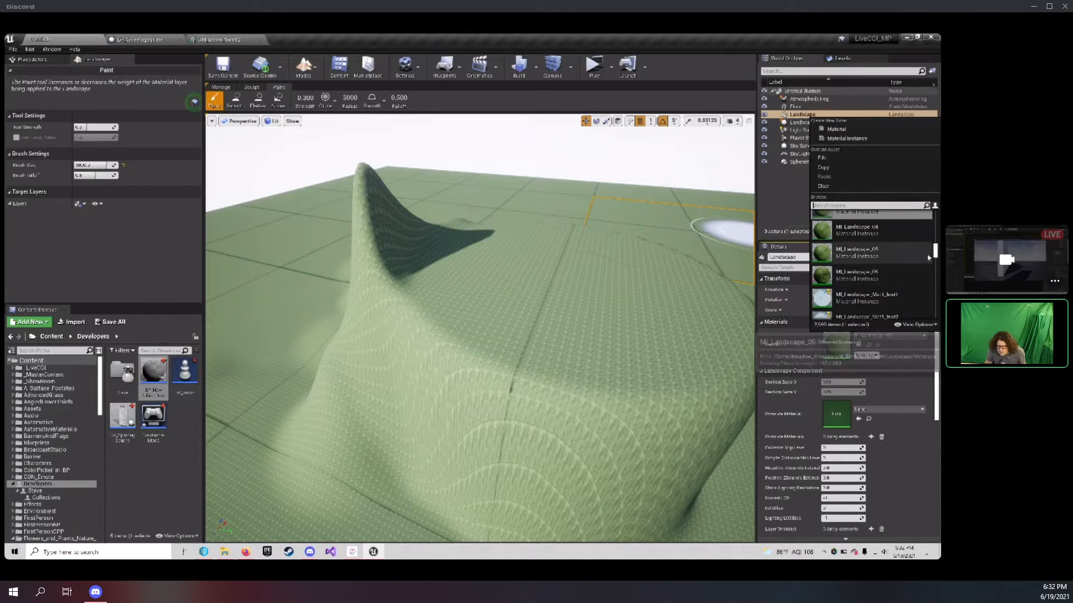
mouse_move(935, 251)
mouse_down()
mouse_move(936, 301)
mouse_move(936, 255)
mouse_up()
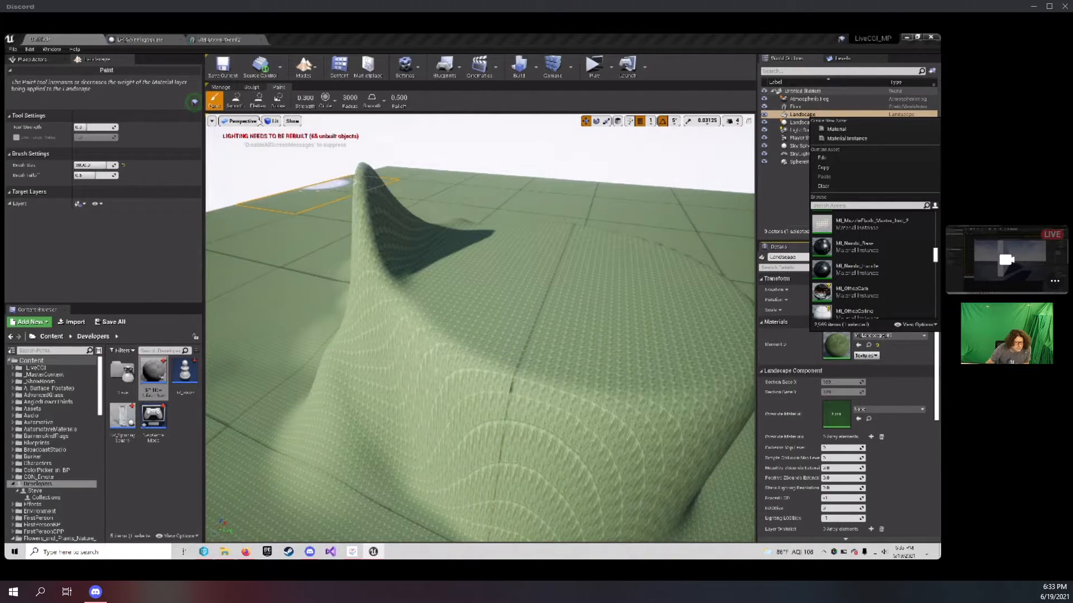
click(375, 268)
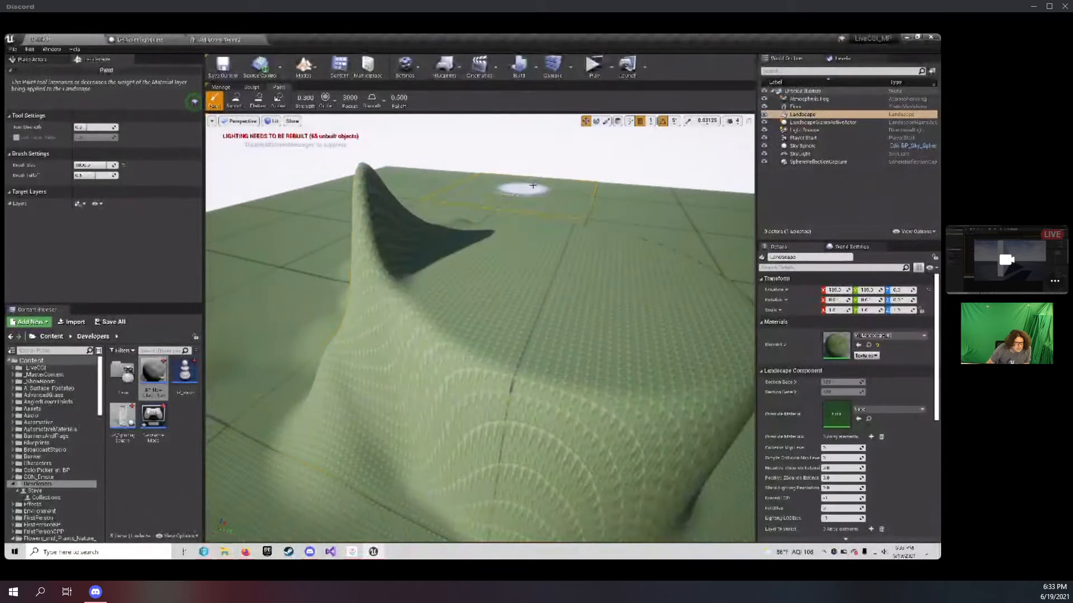
click(863, 335)
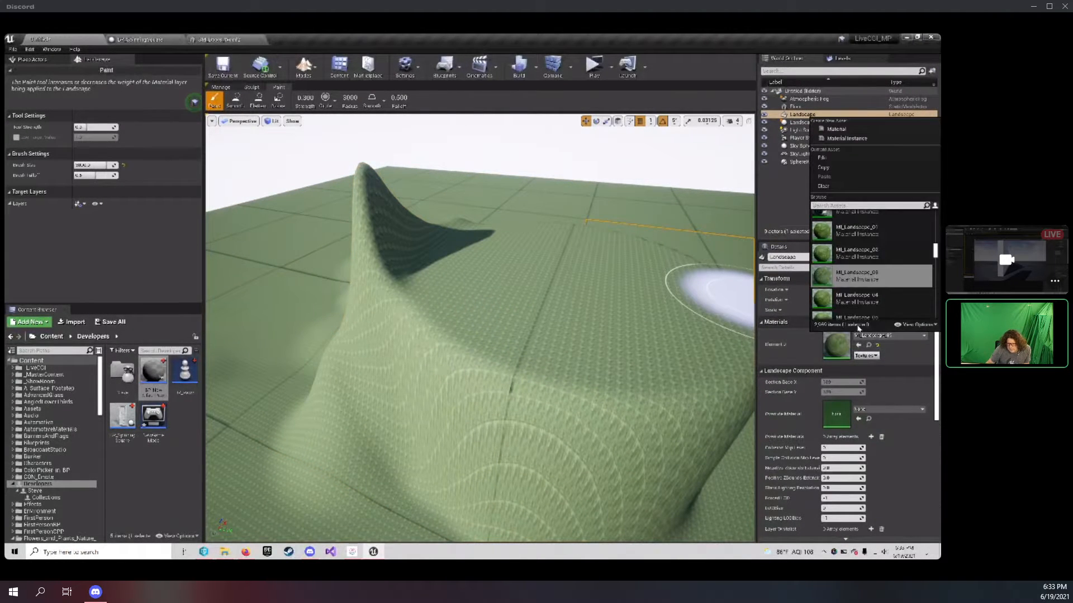
scroll(867, 299, up, 2)
scroll(877, 302, down, 3)
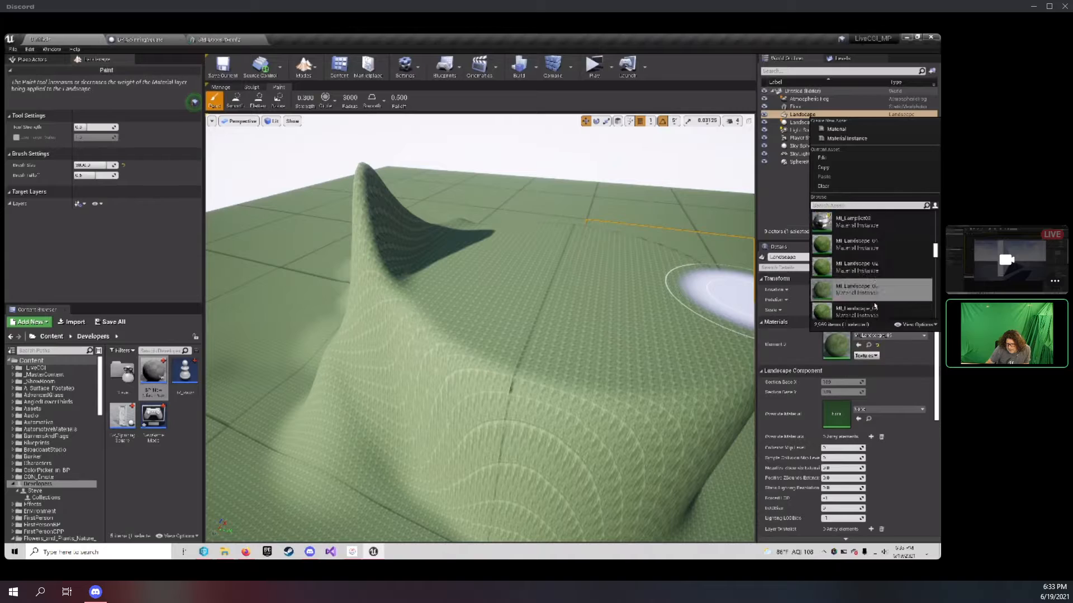
click(822, 263)
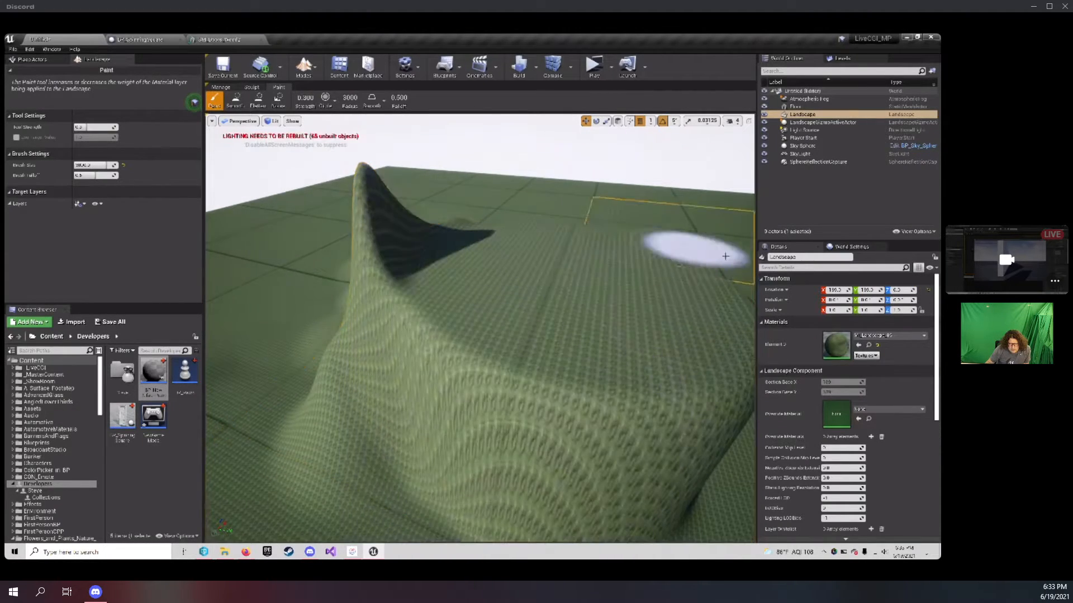
Try MI_Landscape_Mat1_Inst1 as the landscape's Element 0 material.
click(886, 336)
scroll(852, 290, down, 2)
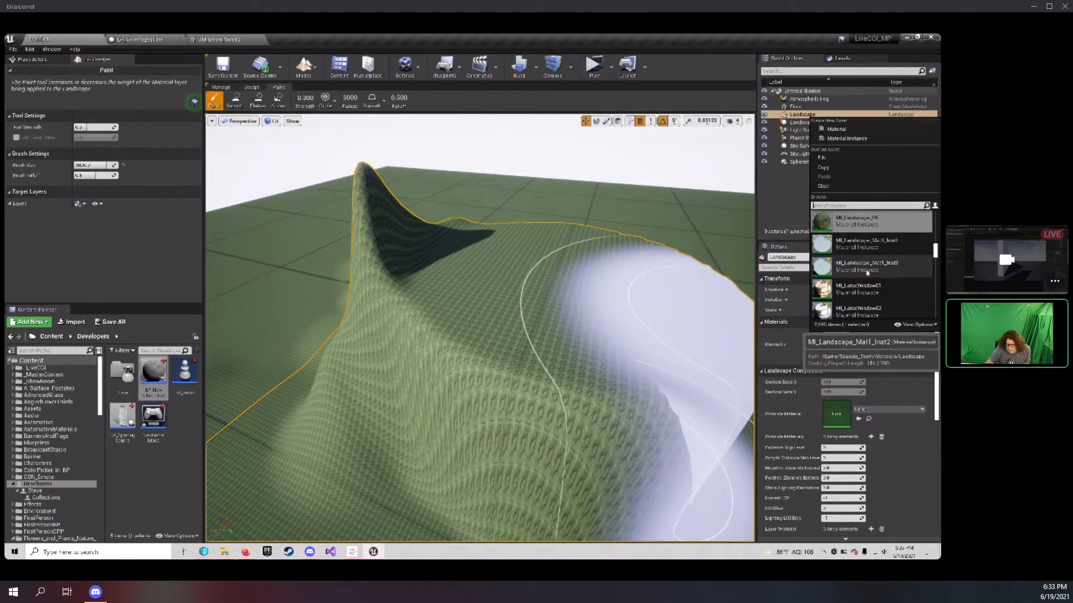
click(863, 244)
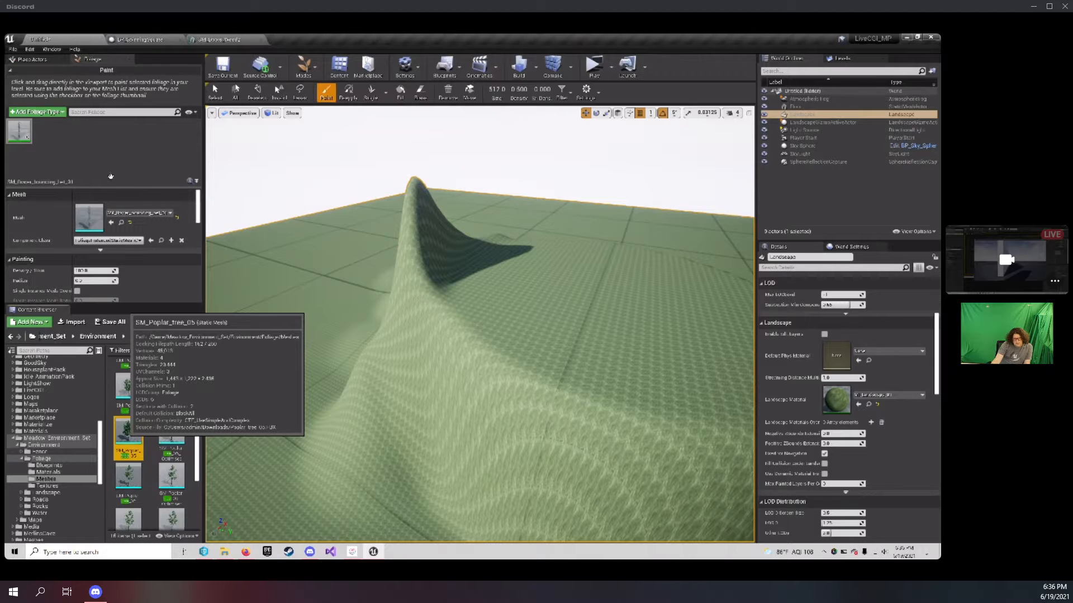
Add the SM_Poplar_tree_05 mesh to the foliage types.
drag(87, 140, 103, 160)
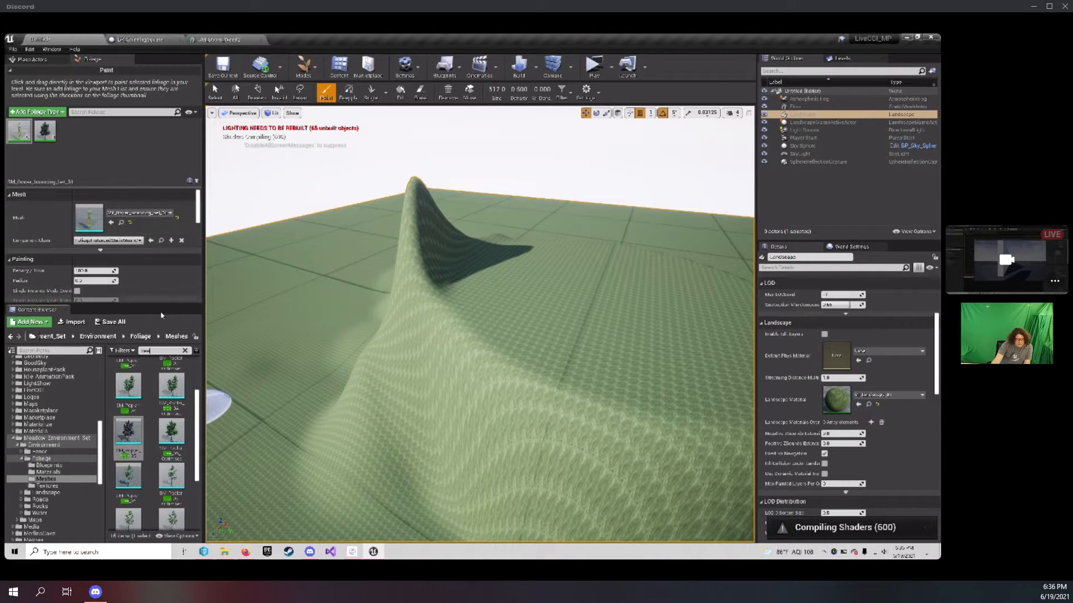
drag(198, 414, 207, 486)
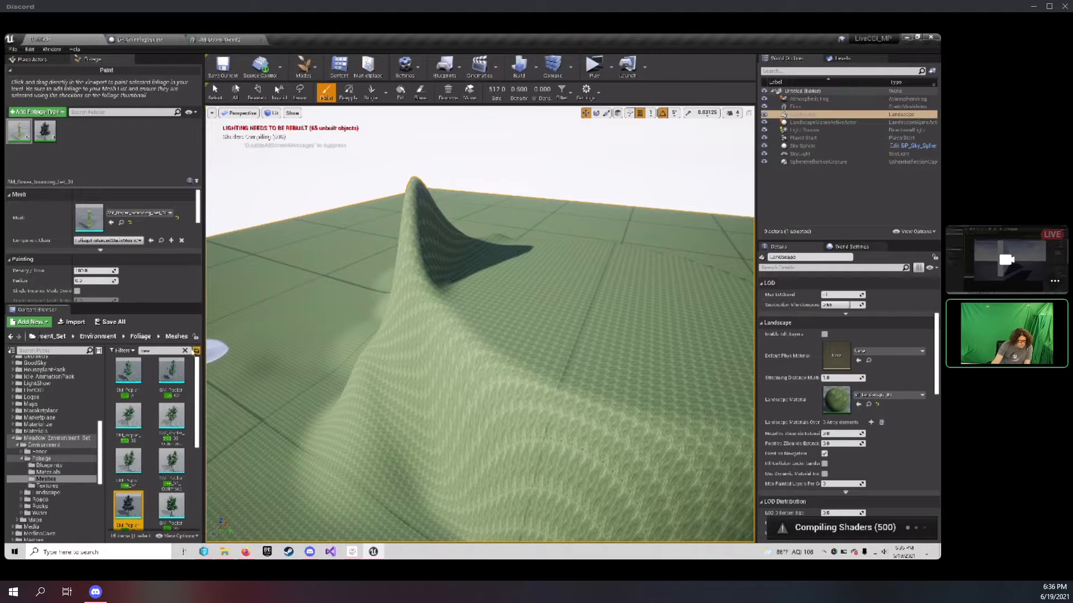
Search the Meadow Environment Set foliage meshes for "grass" and look through the matching meshes.
click(185, 350)
click(159, 350)
text(grass)
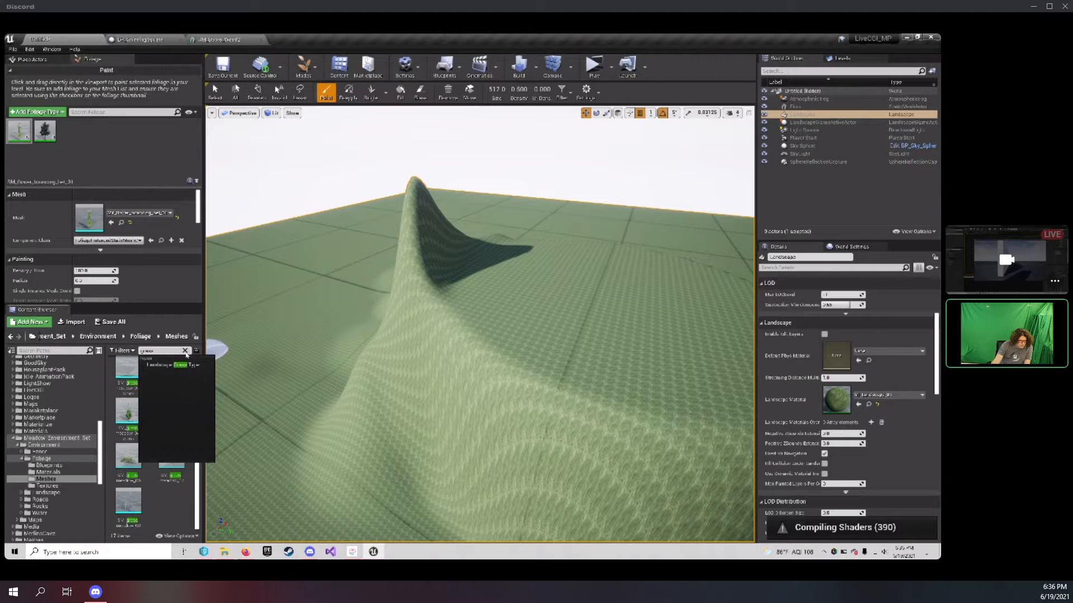
click(173, 511)
scroll(147, 406, up, 1)
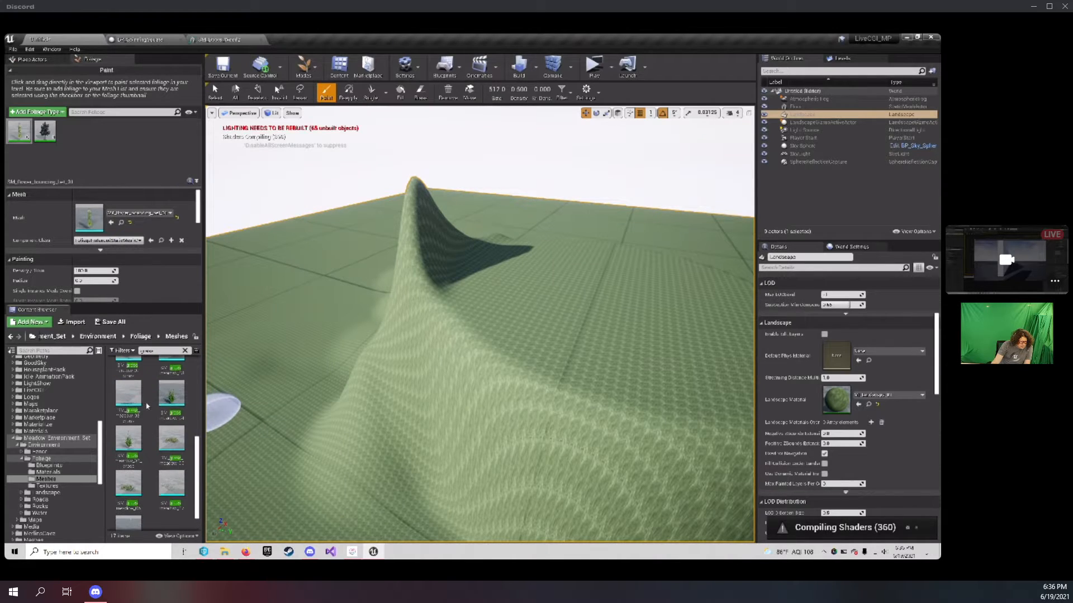
scroll(149, 411, up, 1)
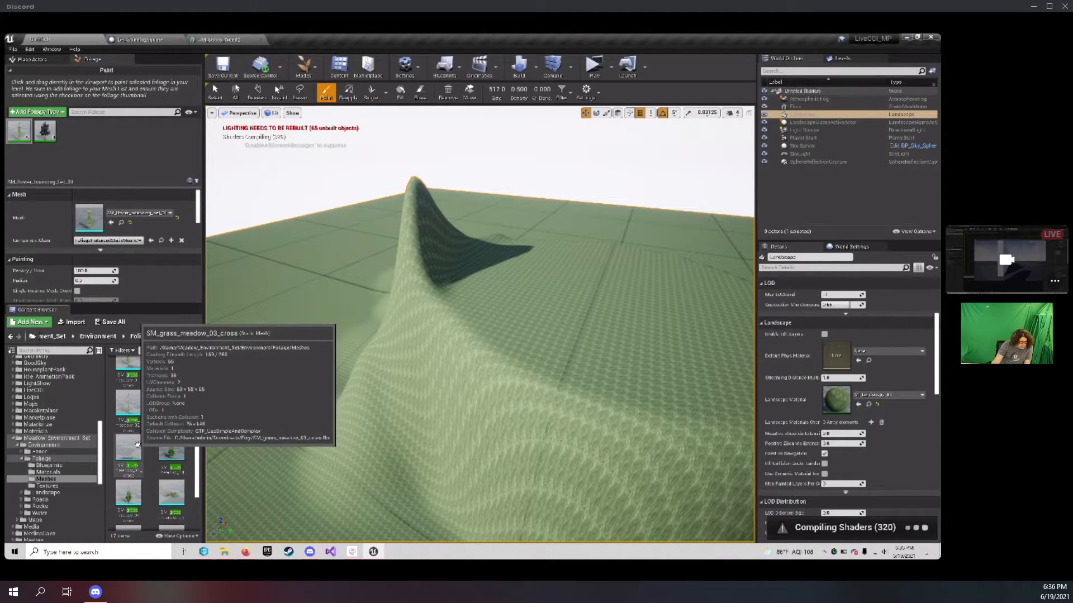
scroll(146, 445, up, 1)
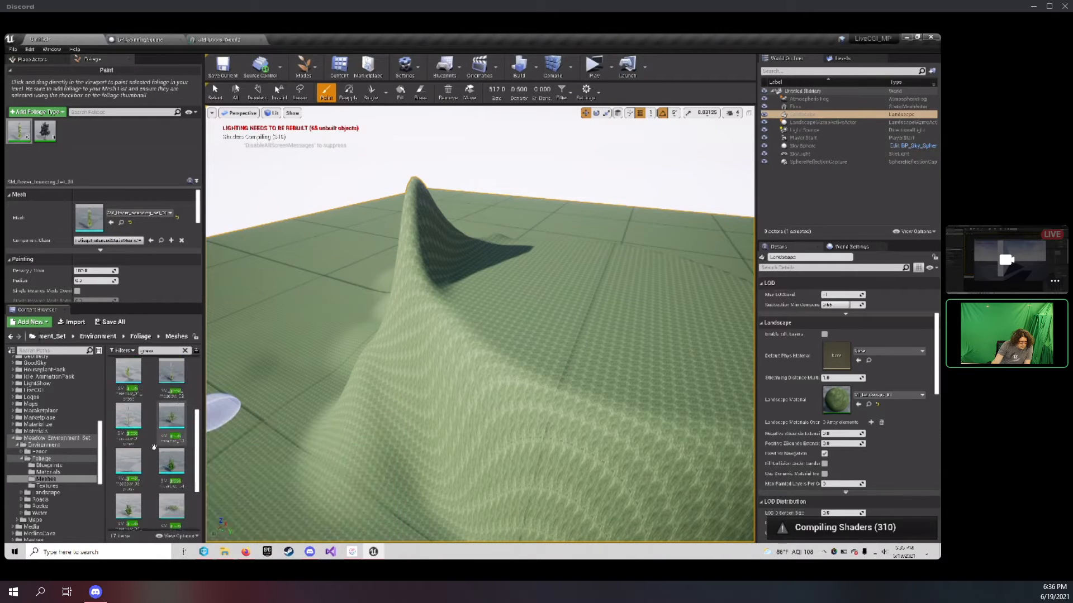
Open the SM_grass_meadow_03_cross mesh, examine its shape from several angles, close it and return to the level.
double_click(129, 461)
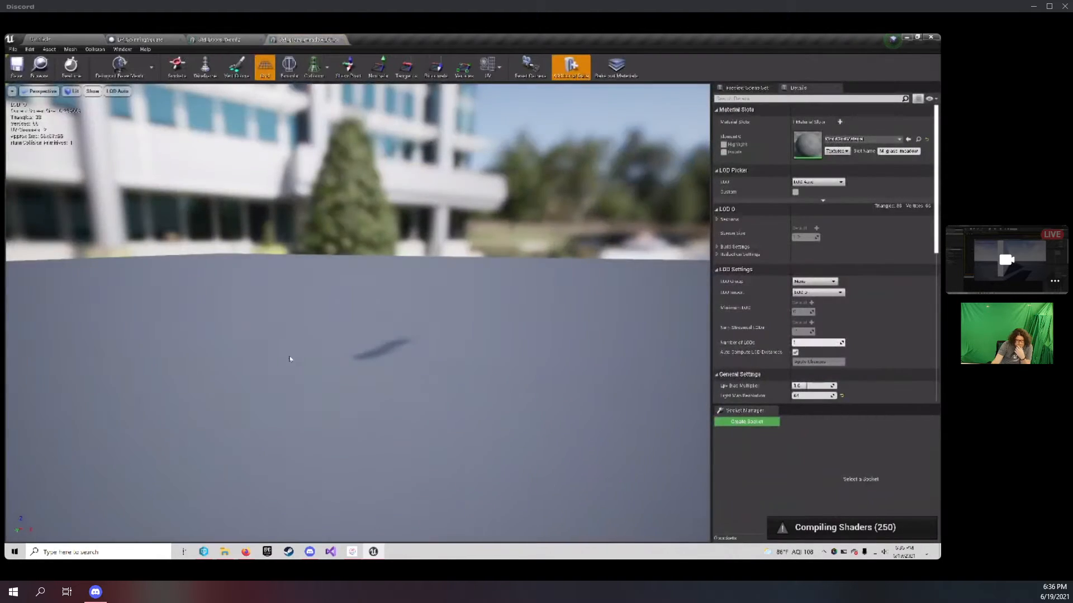
right_drag(383, 364, 469, 366)
key(f)
key(a)
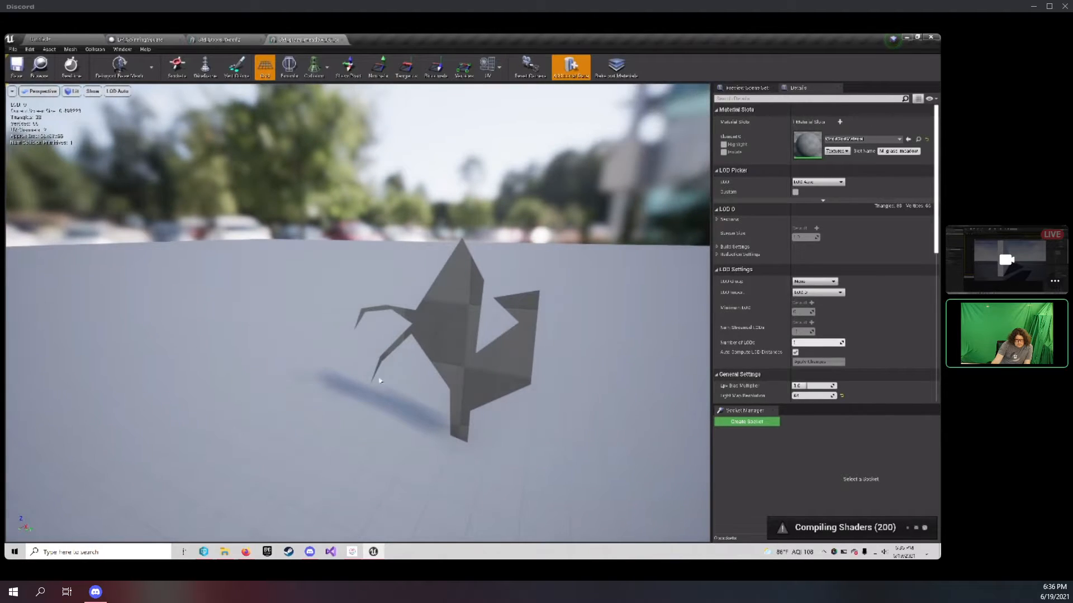
right_drag(399, 363, 447, 363)
key(s)
key(w)
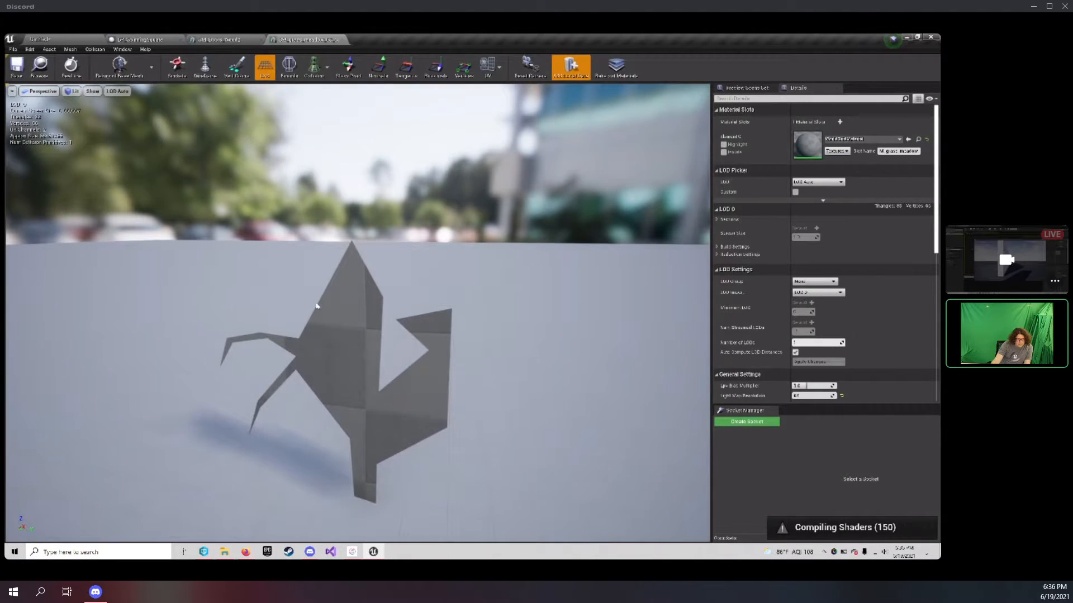
click(341, 40)
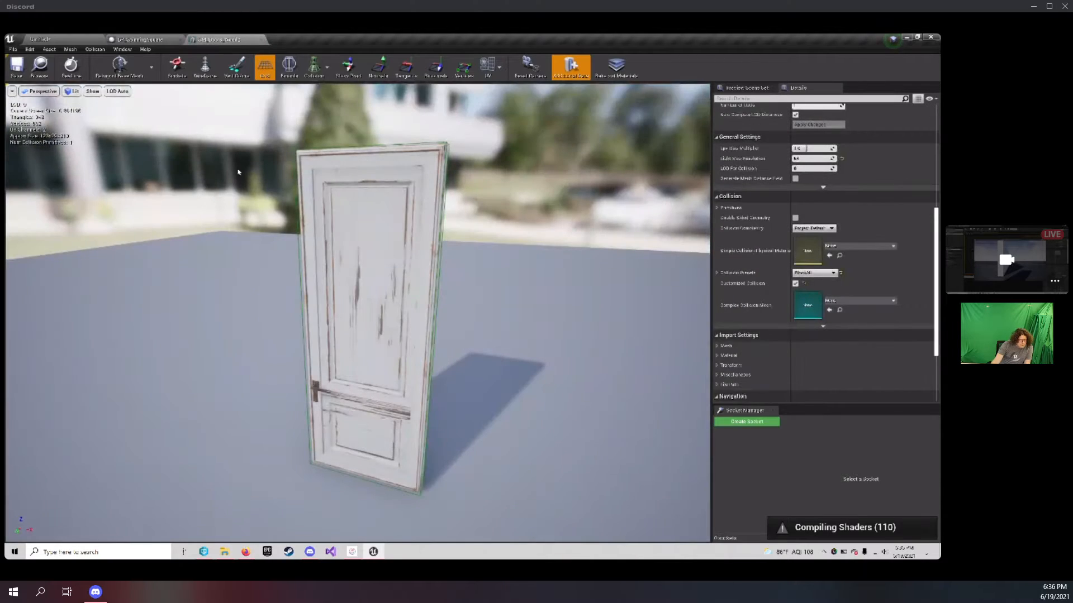
click(67, 42)
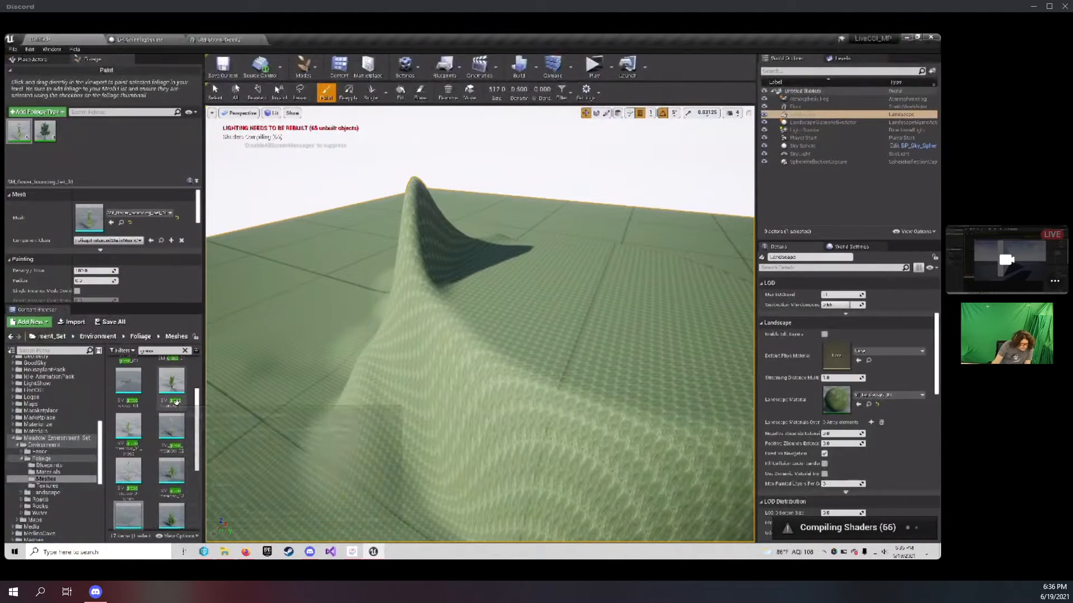
Inspect the SM_grass_clover_01 mesh in its own editor, return to the level and add it to the foliage types.
scroll(175, 403, up, 1)
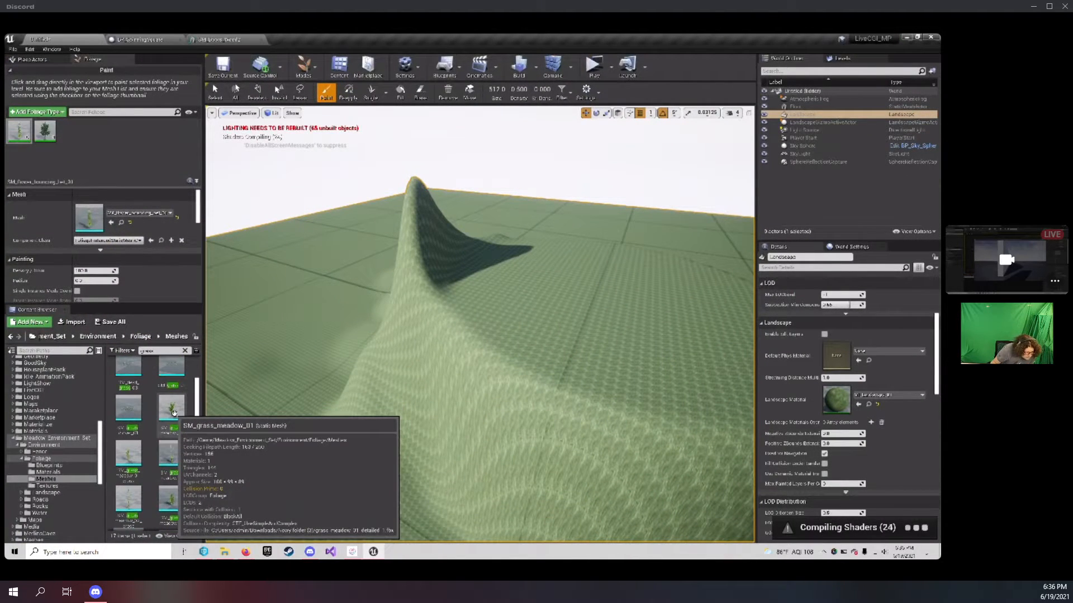
scroll(175, 413, up, 3)
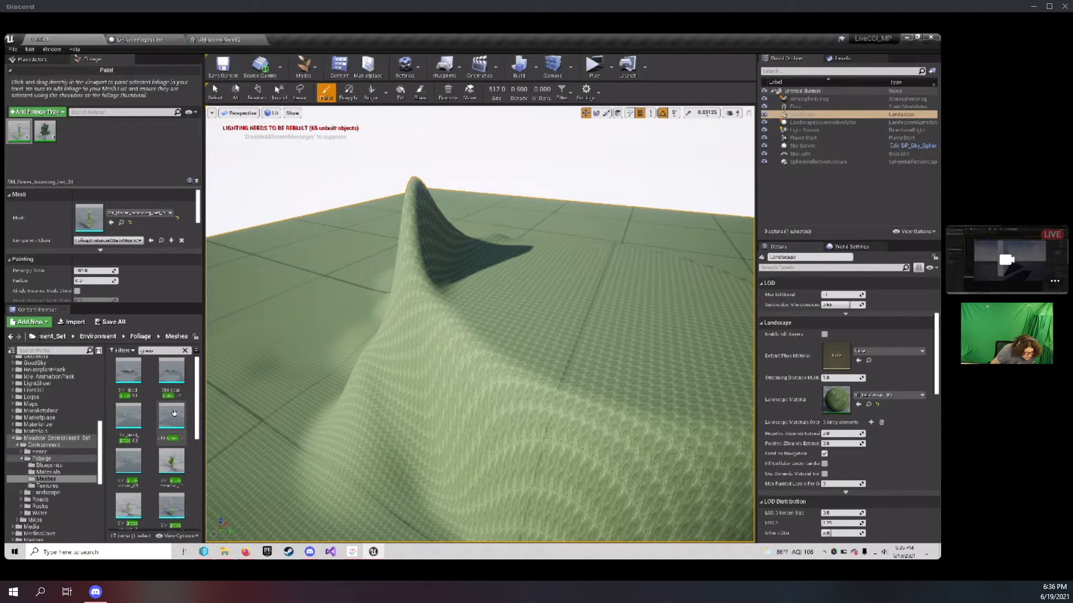
scroll(136, 412, down, 1)
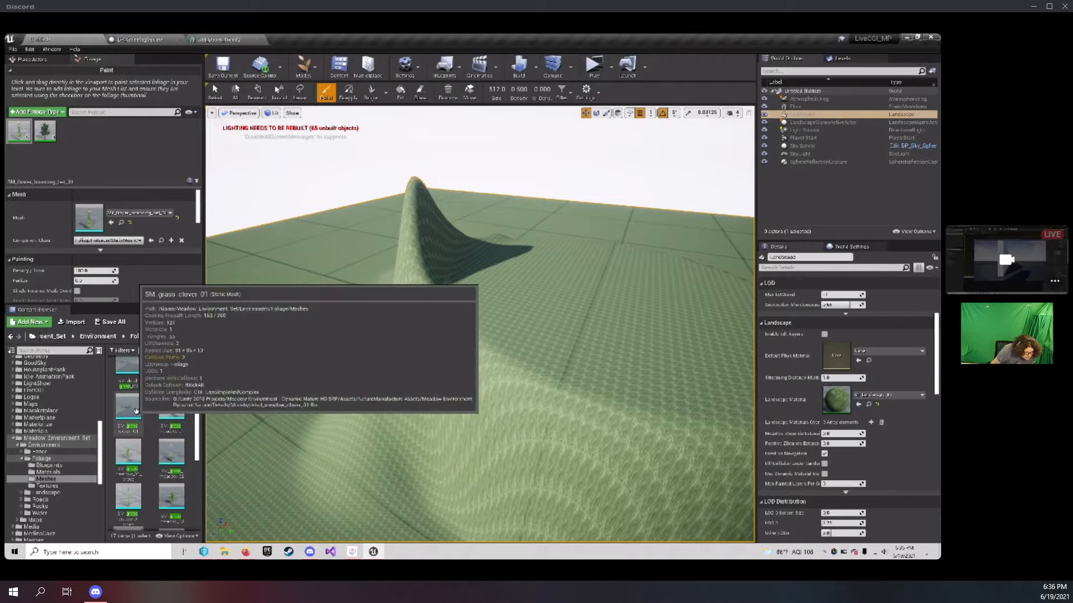
click(137, 410)
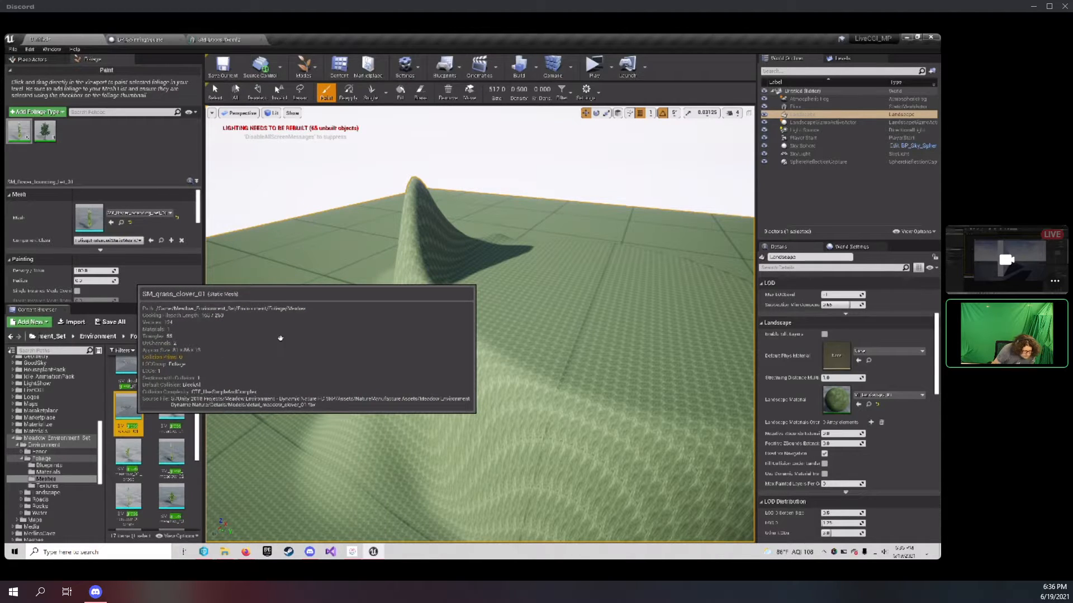
double_click(129, 411)
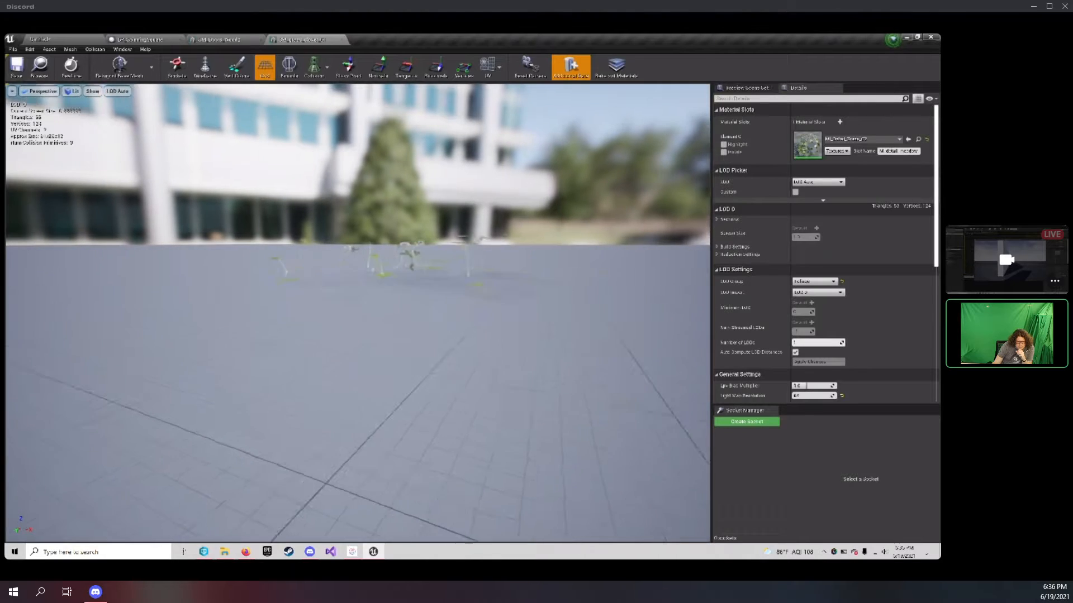
right_drag(358, 313, 338, 369)
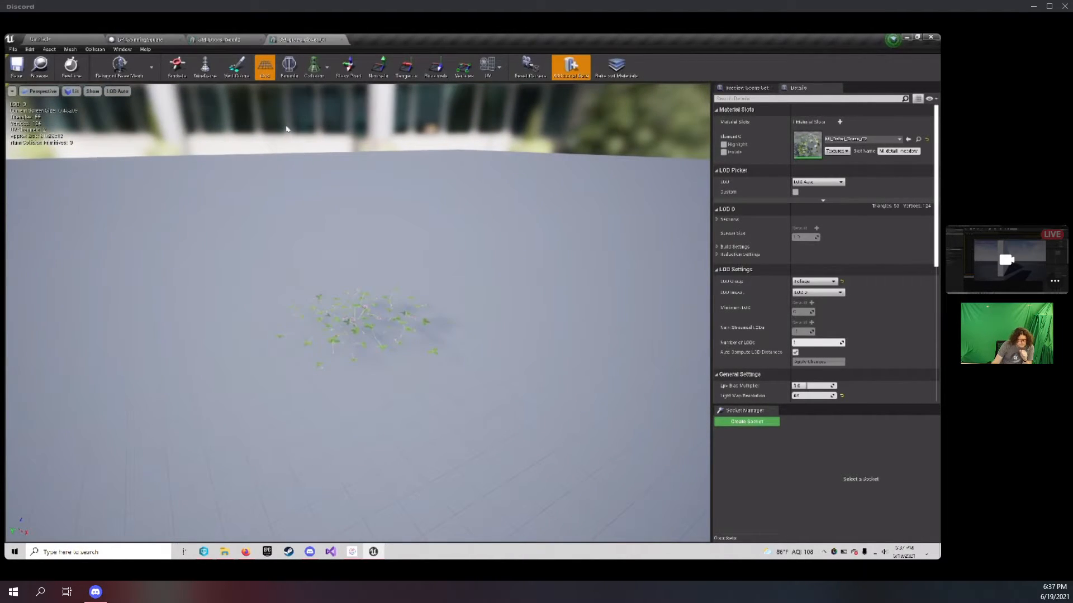
click(56, 39)
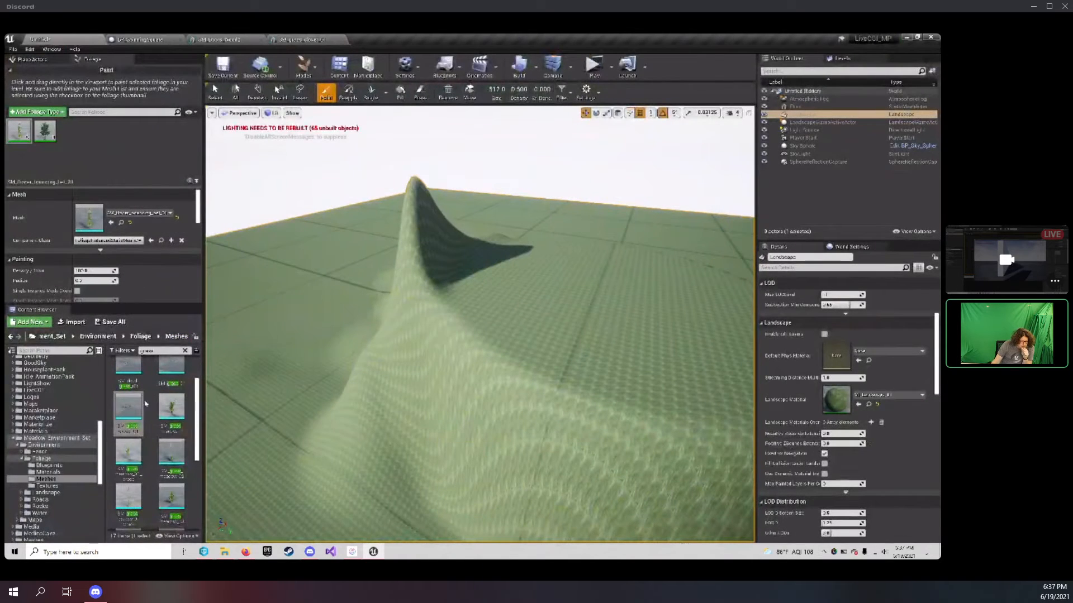
drag(145, 403, 122, 153)
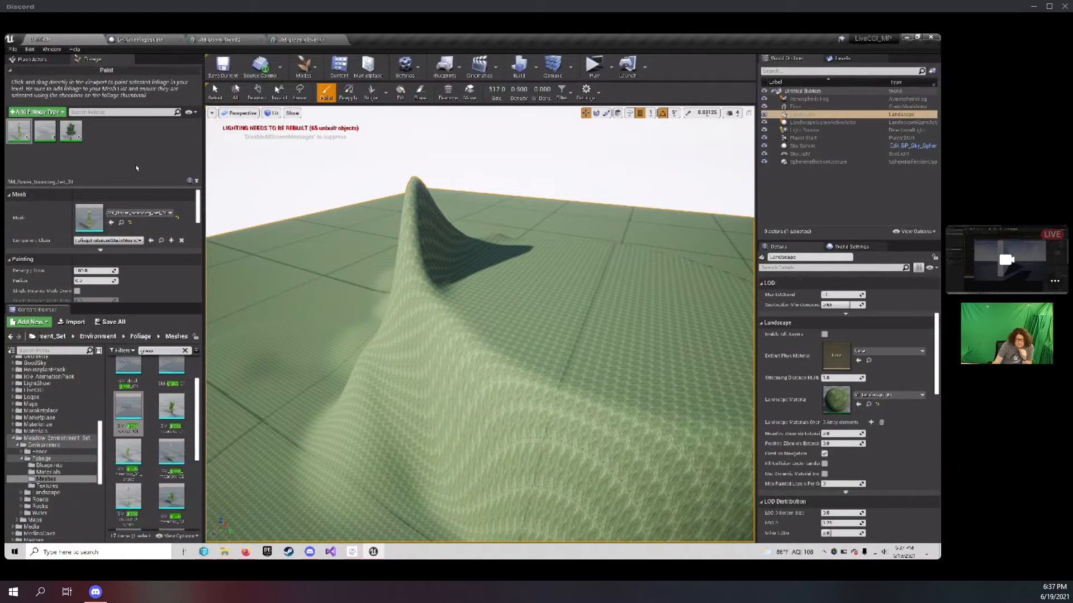
Select only the SM_Poplar_tree_05 foliage type, enlarge its settings area and change its painting Radius.
click(121, 157)
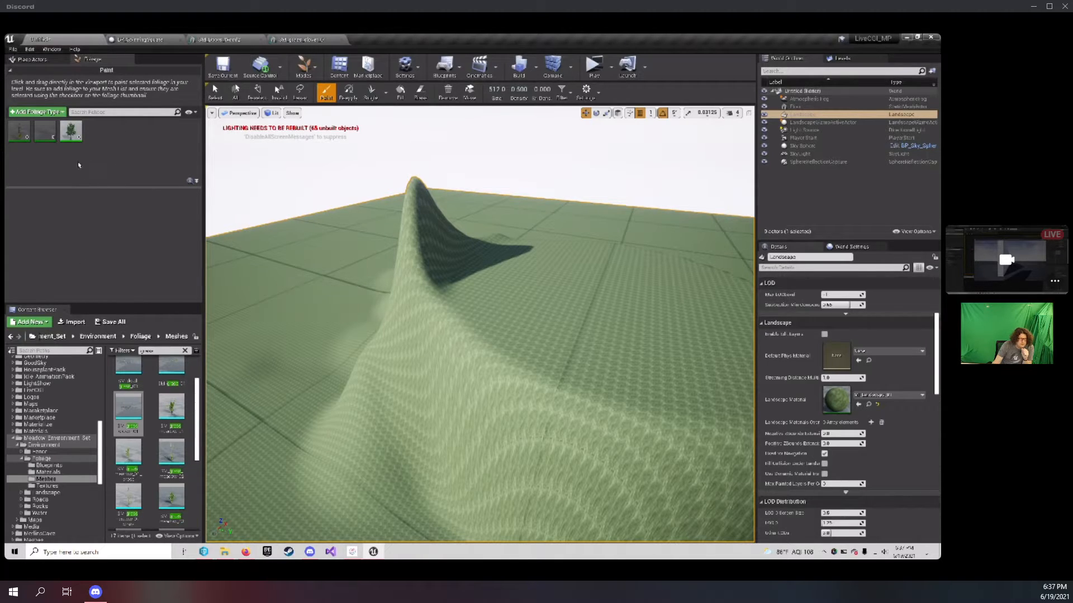
click(71, 132)
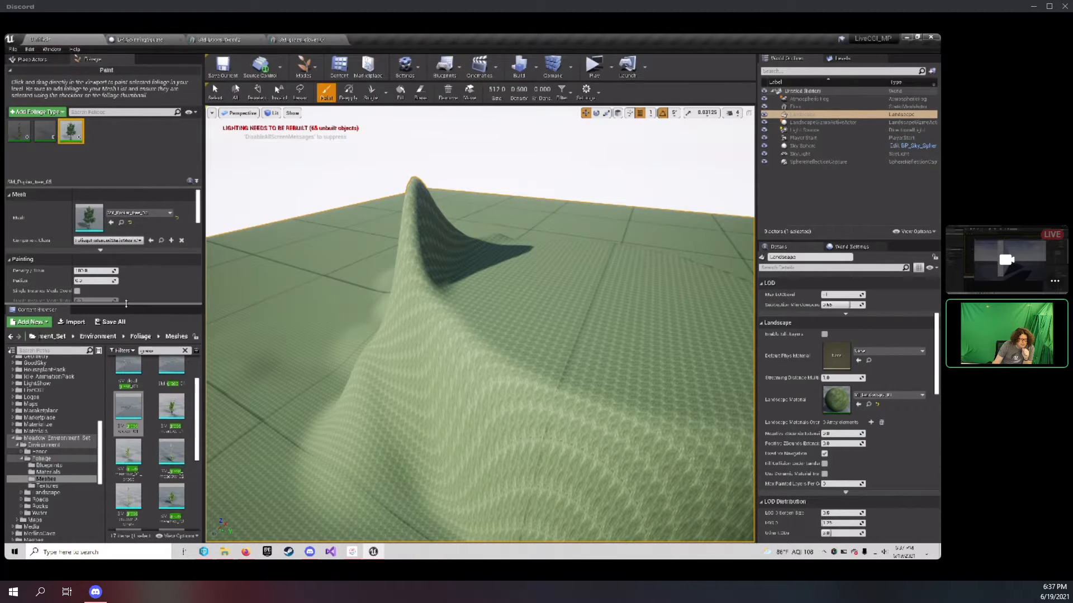
drag(126, 303, 128, 472)
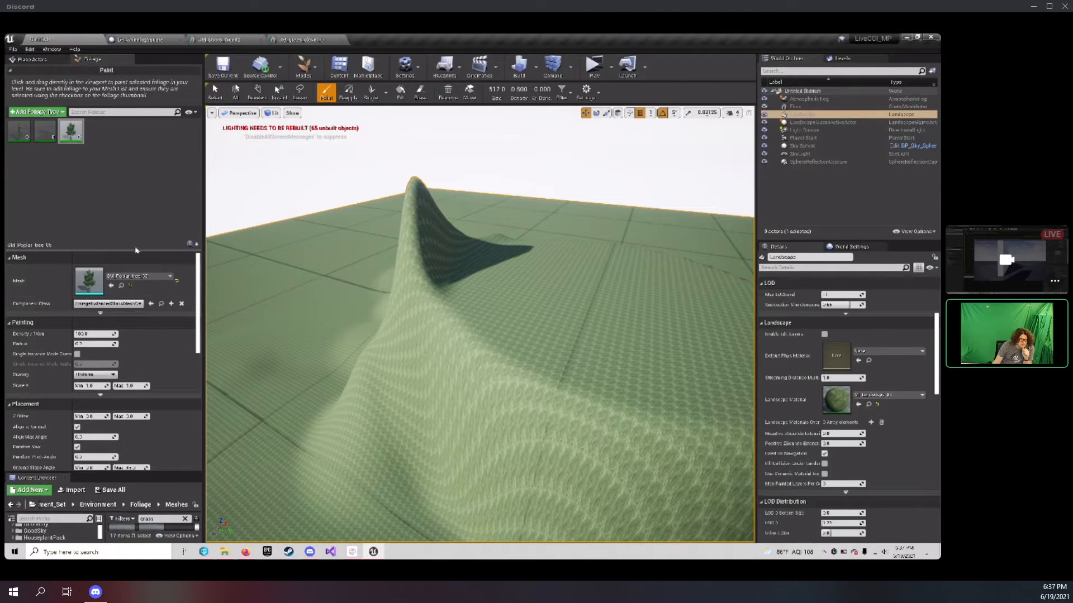
drag(136, 251, 144, 189)
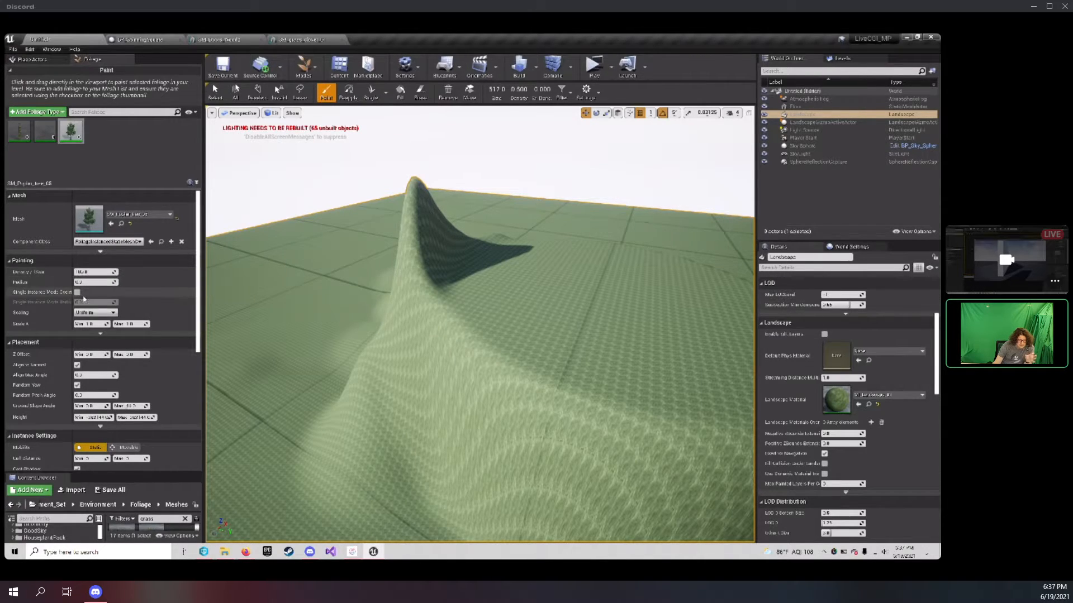
click(79, 282)
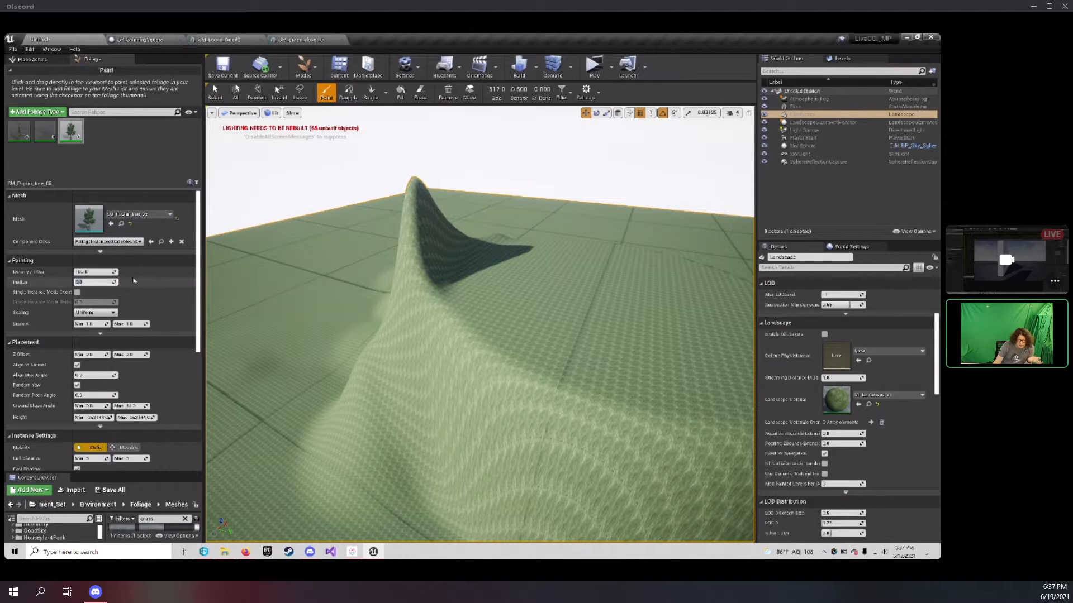
key(Return)
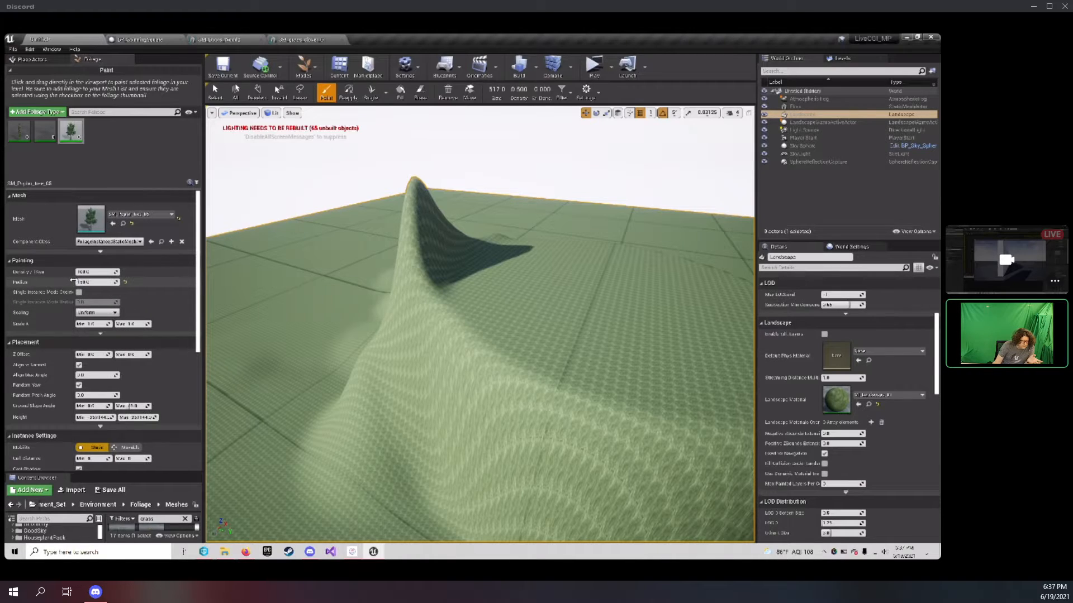
Keep the poplar foliage type's Scaling at Uniform and change its minimum and maximum Scale X for varied tree sizes.
drag(72, 282, 85, 281)
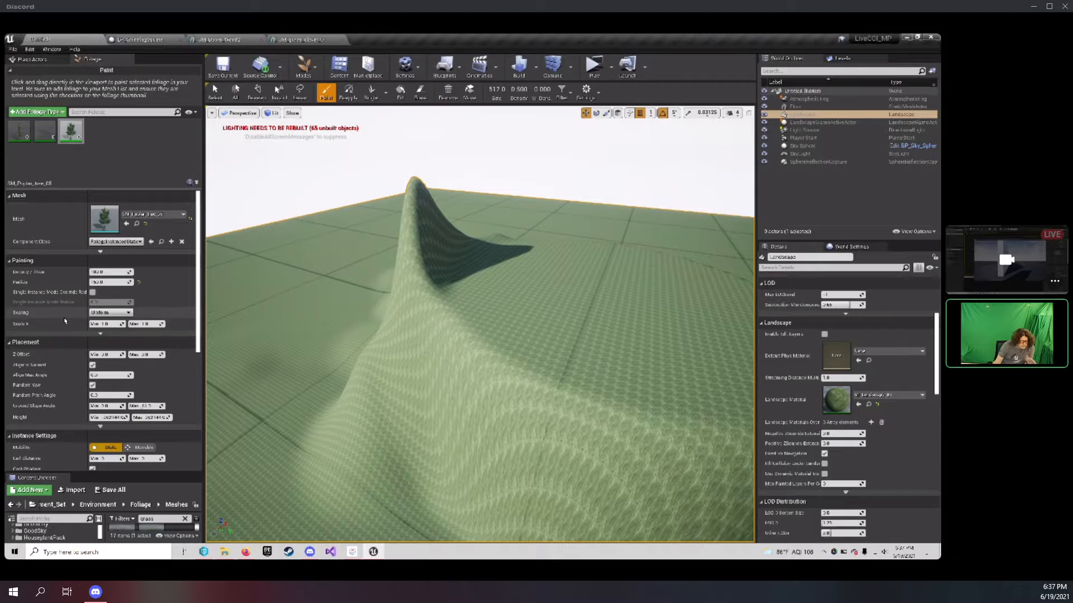
click(124, 315)
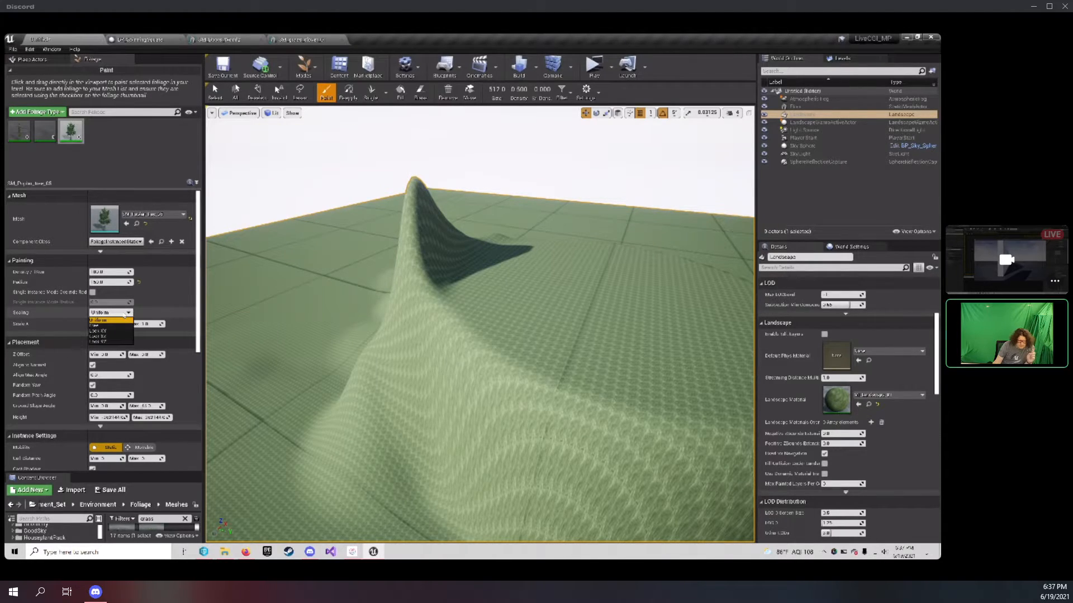
click(109, 320)
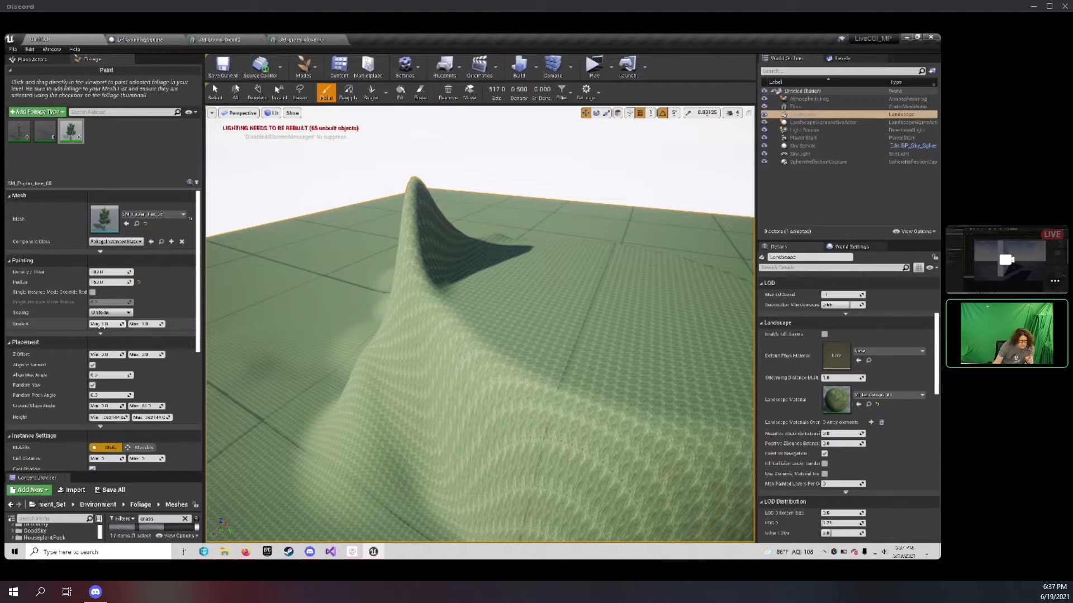
click(103, 324)
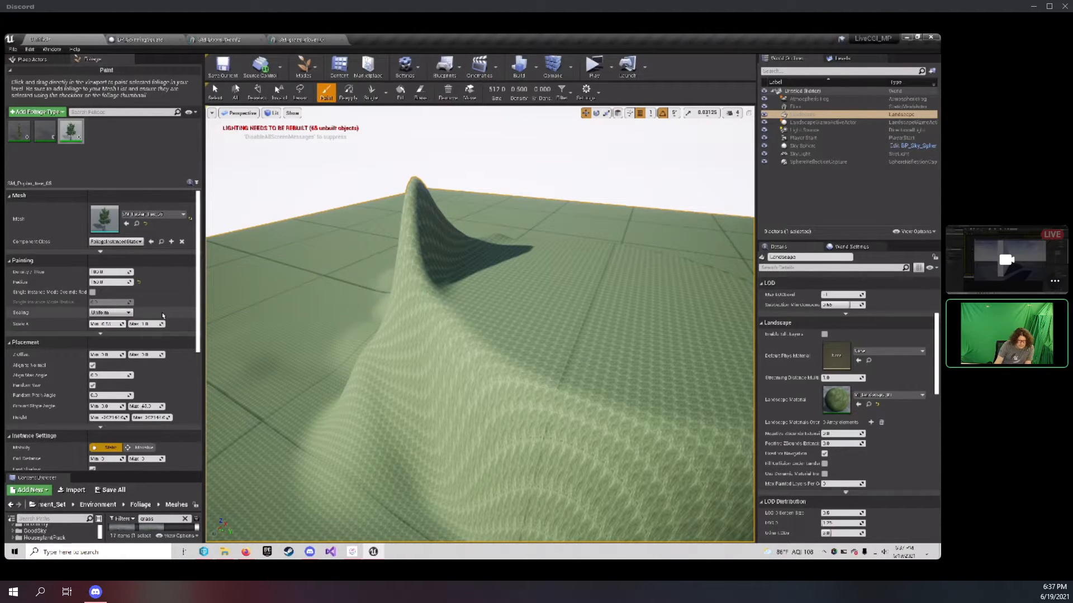
key(Tab)
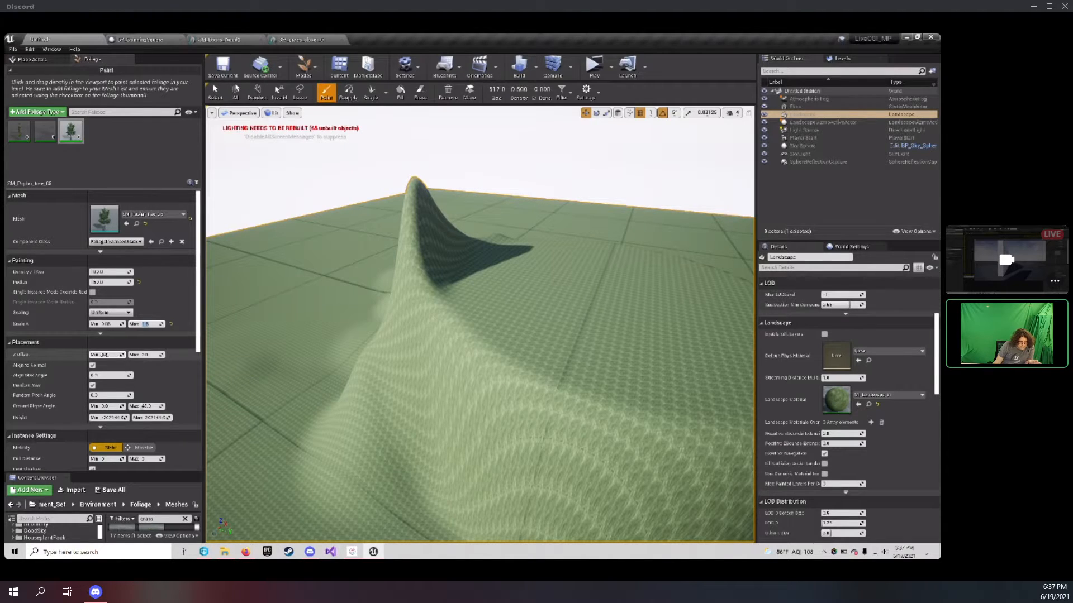
Set the poplar foliage type's Z Offset range to a minimum of -50 and a maximum of -40.
click(118, 355)
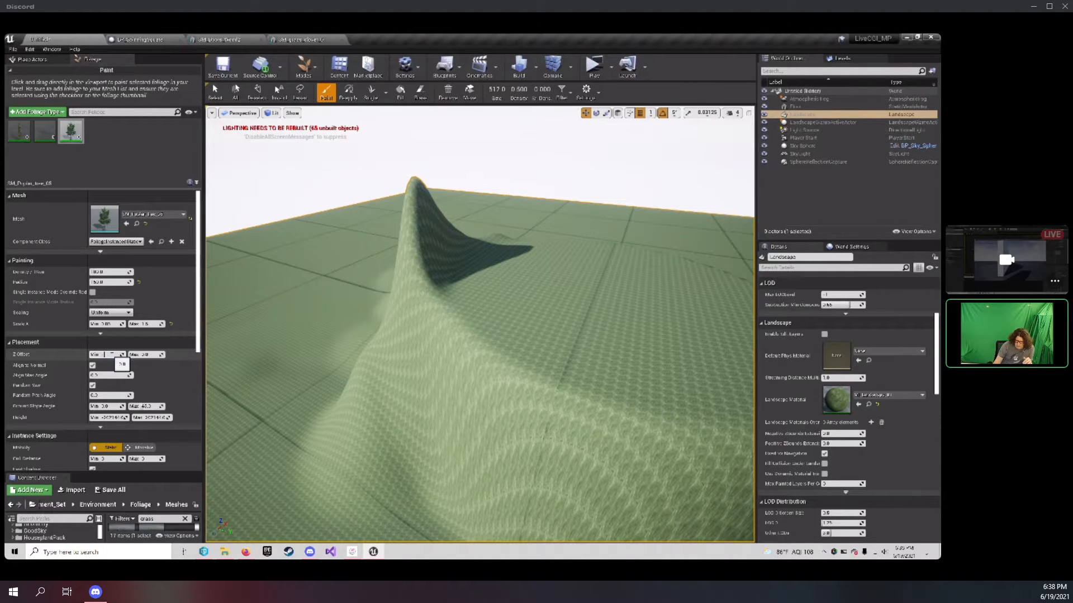
text(-50)
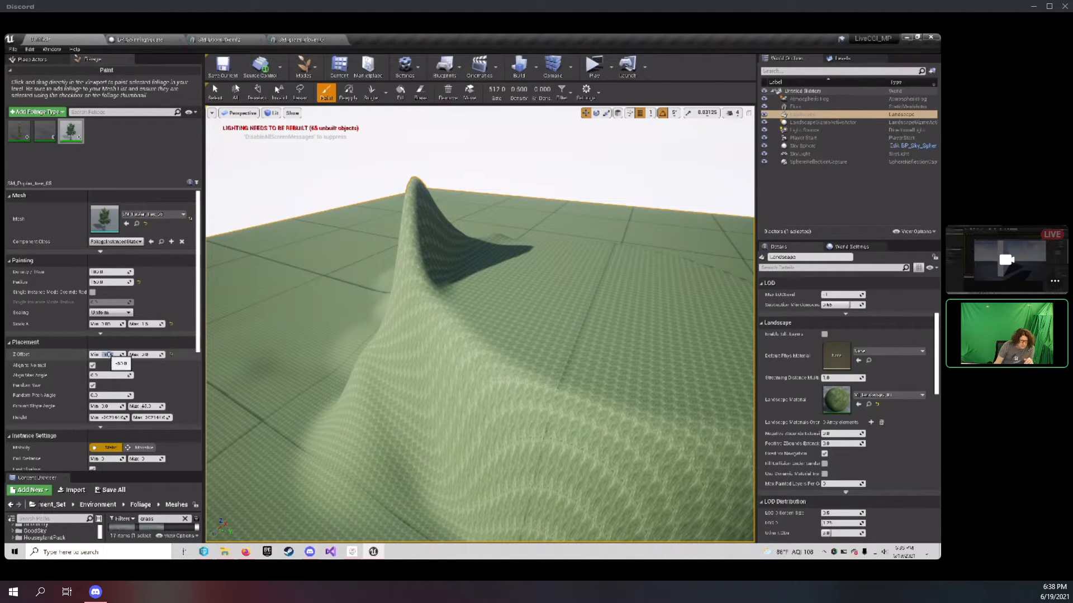
key(Return)
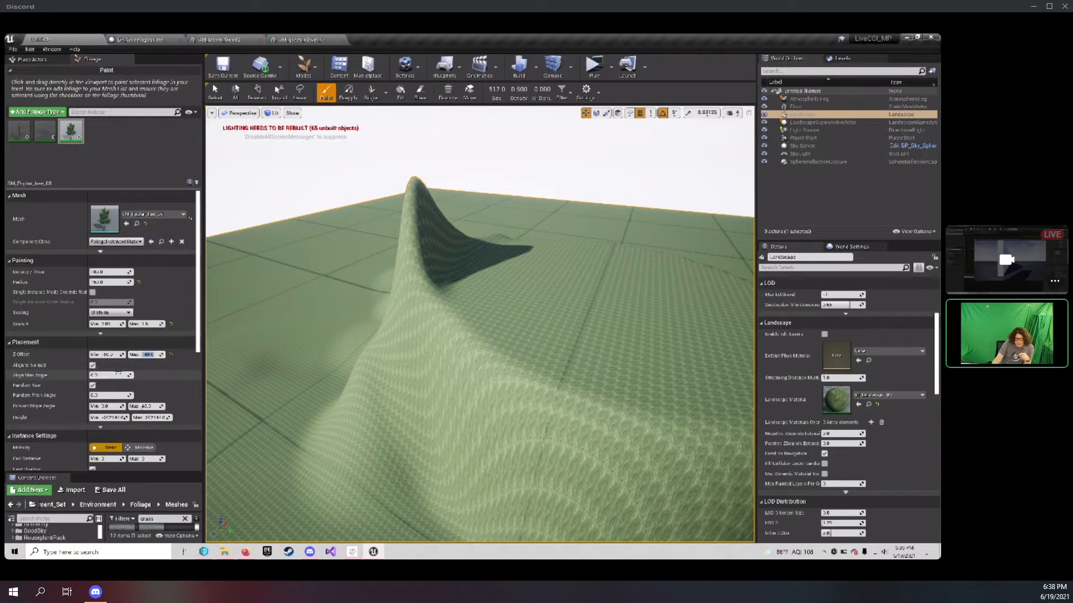
Turn off Align to Normal and enter a Random Pitch Angle for the poplar, reviewing its remaining placement and instance settings.
click(94, 366)
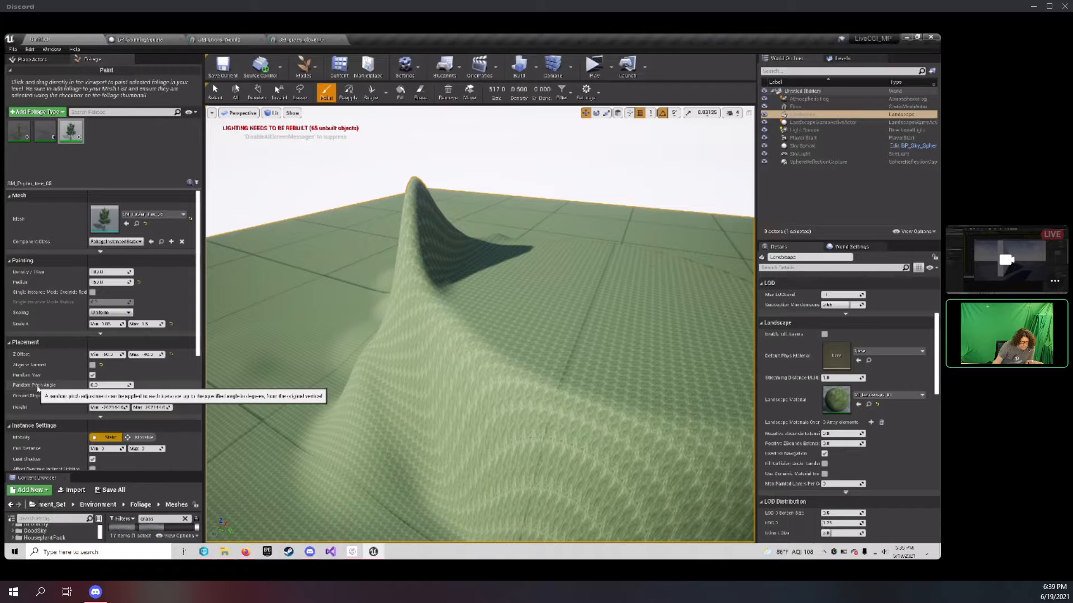
click(94, 385)
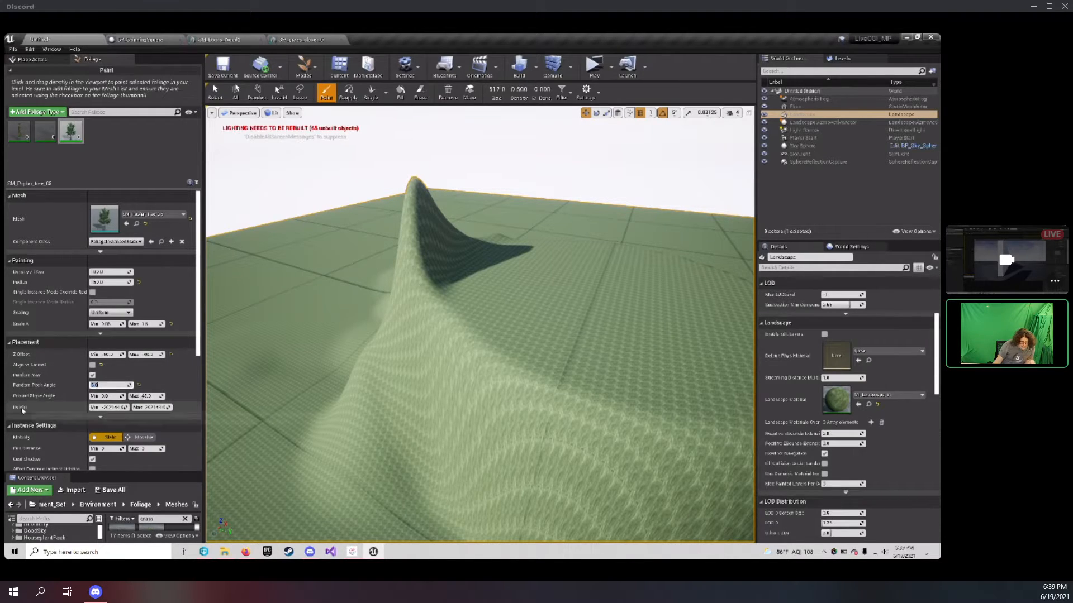
scroll(57, 415, down, 5)
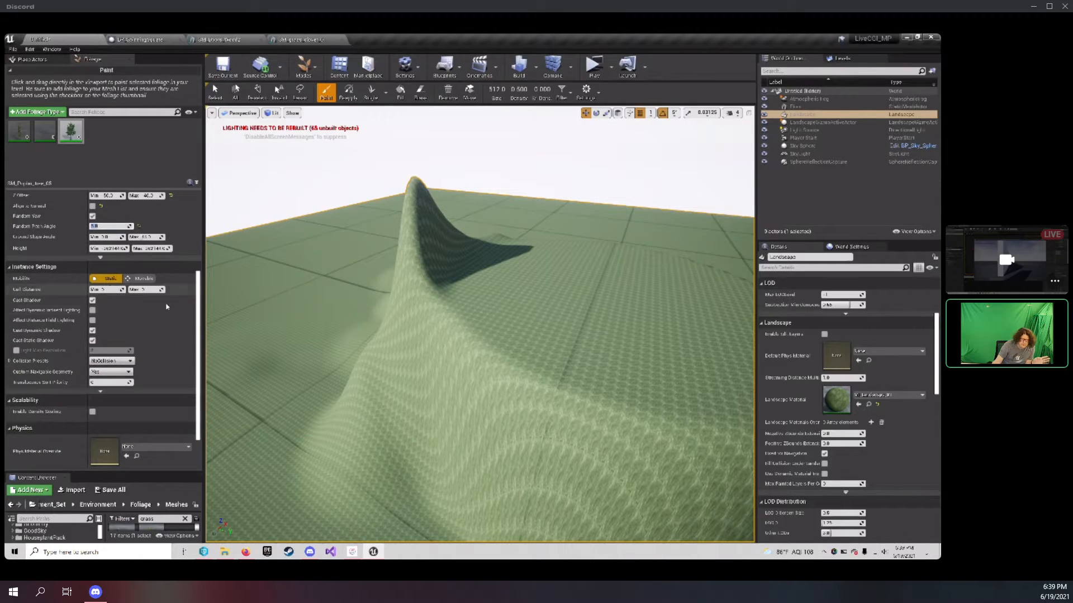
scroll(80, 346, up, 1)
scroll(81, 346, down, 1)
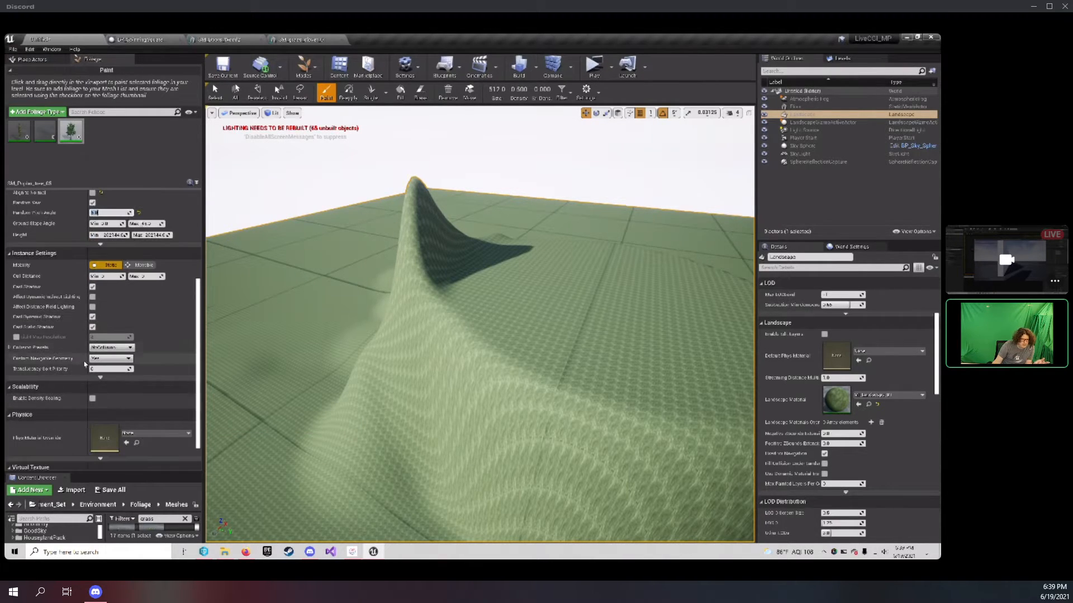
scroll(83, 352, up, 5)
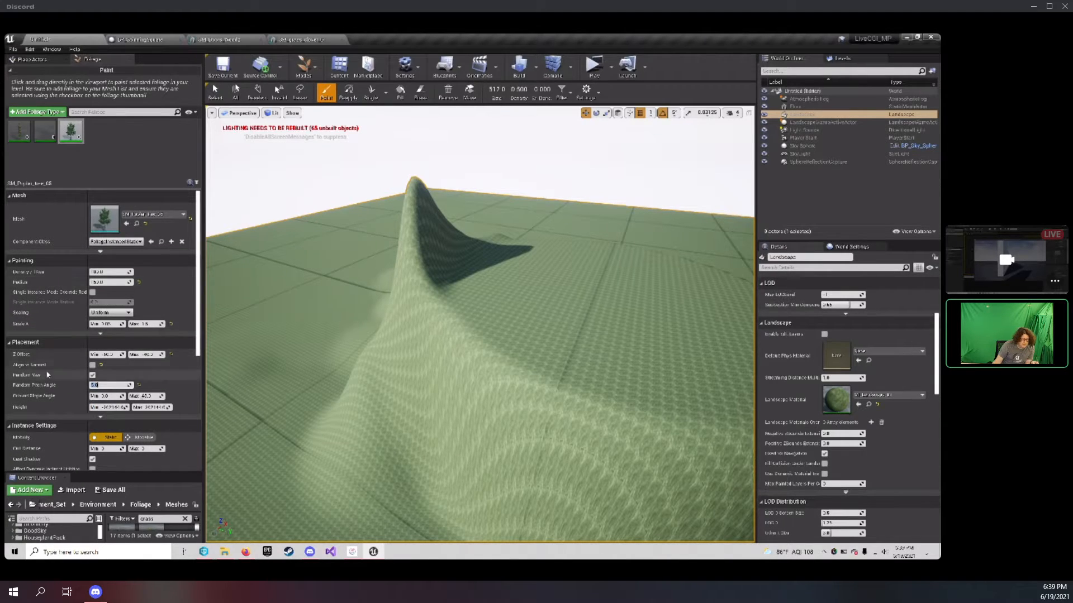
scroll(57, 389, down, 4)
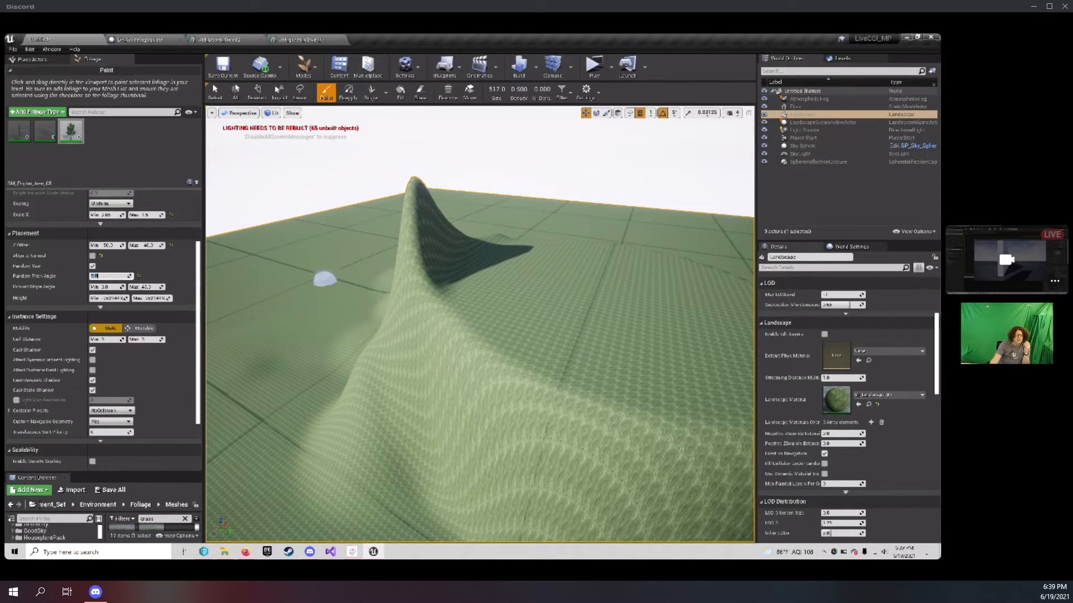
Paint a test cluster of poplar trees at the foot of the hill and erase it again.
mouse_move(354, 413)
mouse_down()
mouse_move(313, 391)
mouse_move(354, 469)
mouse_move(380, 346)
mouse_move(390, 369)
mouse_up()
mouse_move(390, 369)
right_down()
mouse_move(403, 345)
mouse_move(368, 470)
mouse_move(380, 352)
mouse_move(257, 369)
mouse_move(319, 447)
mouse_move(358, 464)
mouse_move(391, 470)
mouse_move(386, 441)
mouse_move(410, 407)
right_up()
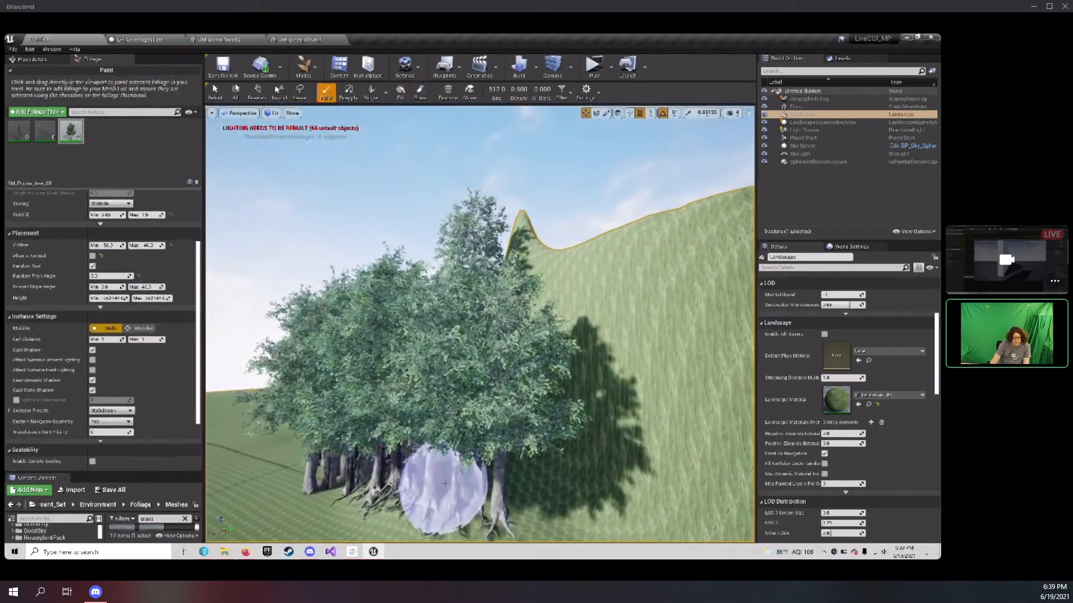
mouse_move(478, 502)
shift+mouse_down()
mouse_move(348, 463)
mouse_move(307, 479)
mouse_move(412, 438)
mouse_move(491, 319)
shift+mouse_up()
mouse_move(491, 318)
right_down()
mouse_move(467, 307)
mouse_move(419, 313)
right_up()
mouse_move(480, 322)
shift+mouse_down()
mouse_move(424, 357)
mouse_move(377, 358)
shift+mouse_up()
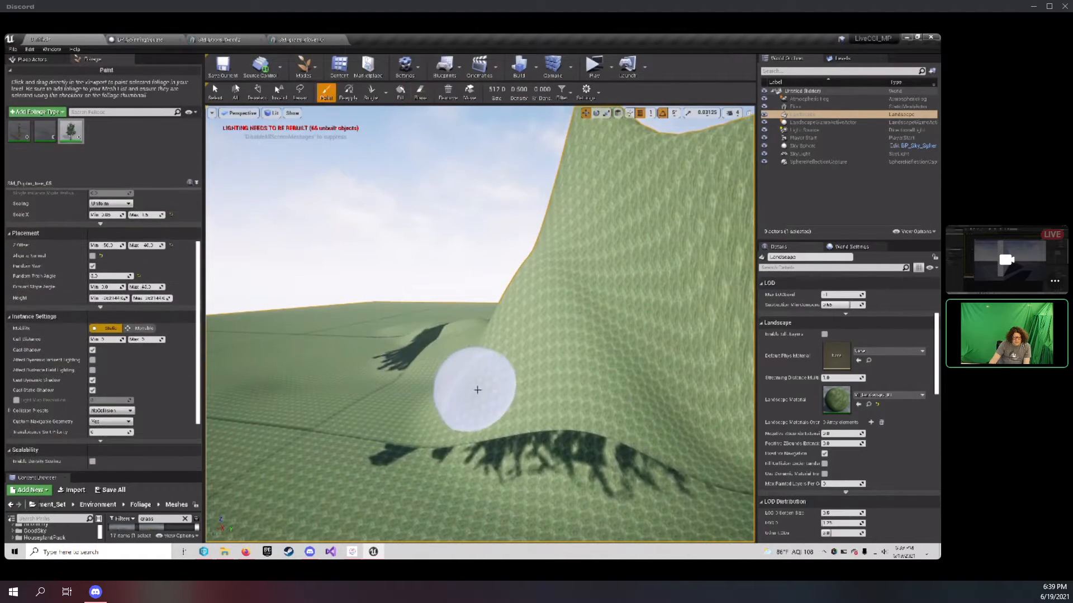
right_drag(476, 390, 499, 395)
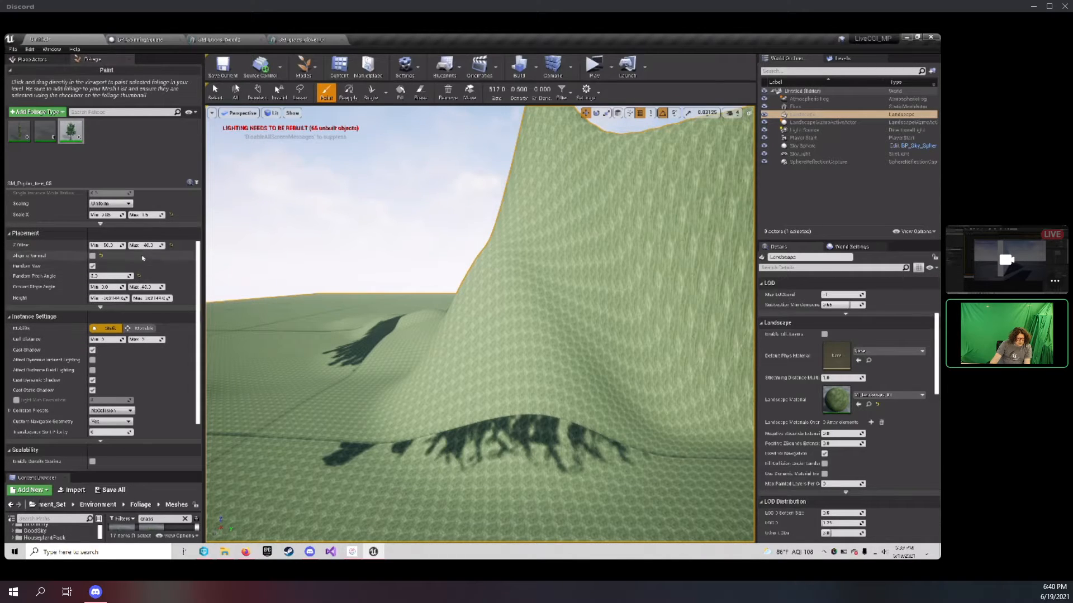
Set the poplar's painting Radius to 1500 and paint widely spaced trees along the foot of the hill.
scroll(140, 268, up, 4)
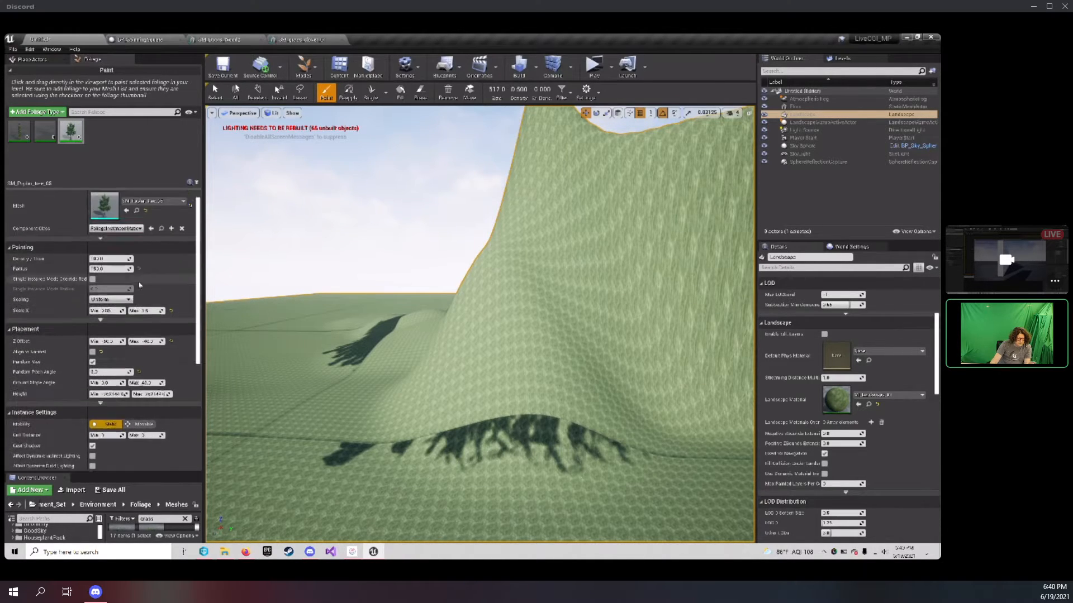
click(105, 283)
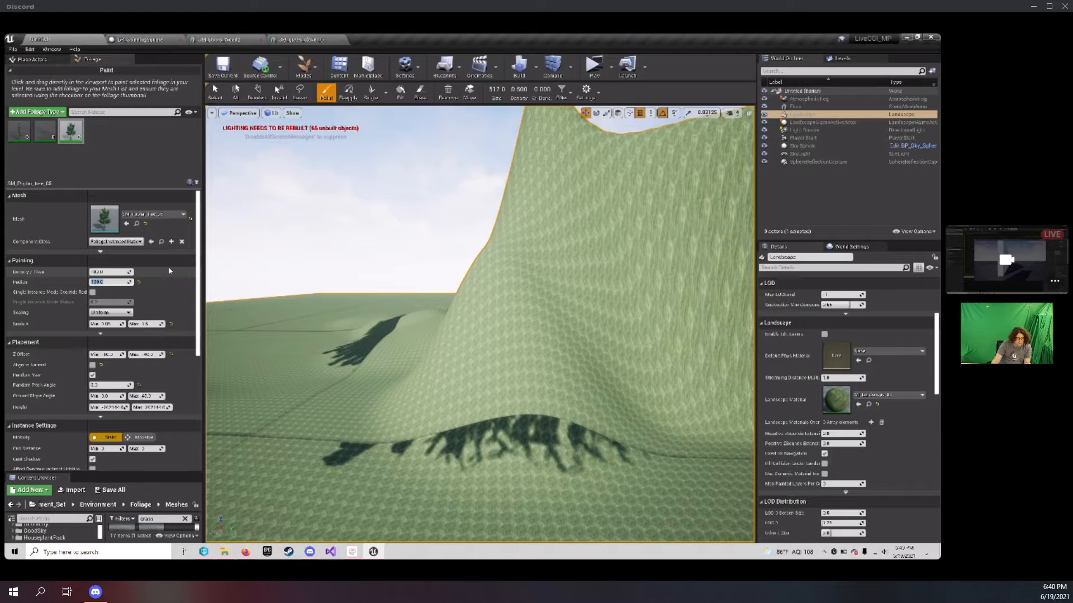
text(150)
key(Return)
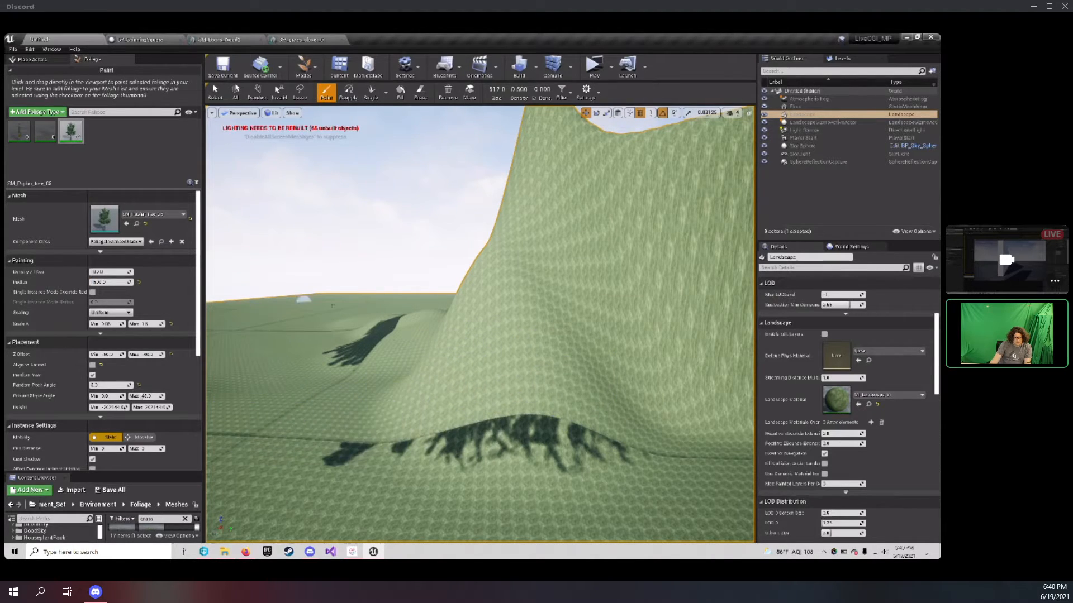
mouse_move(353, 432)
mouse_down()
mouse_move(335, 443)
mouse_move(503, 412)
mouse_move(523, 359)
mouse_move(467, 426)
mouse_up()
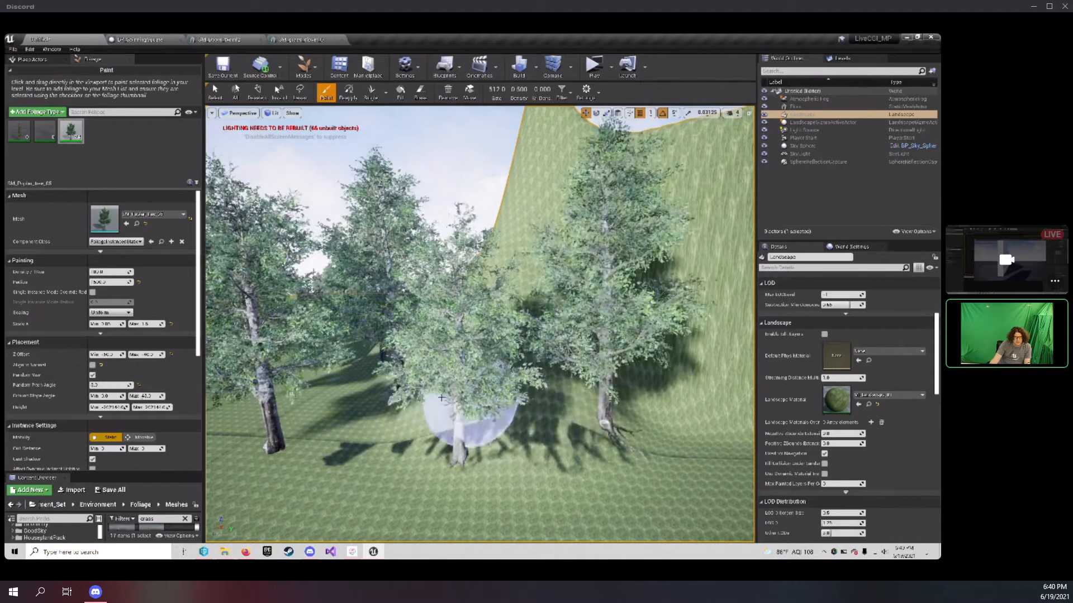
Set the poplar's painting Radius to 750, erase the widely spaced trees and repaint a denser grove beside the hill.
click(93, 282)
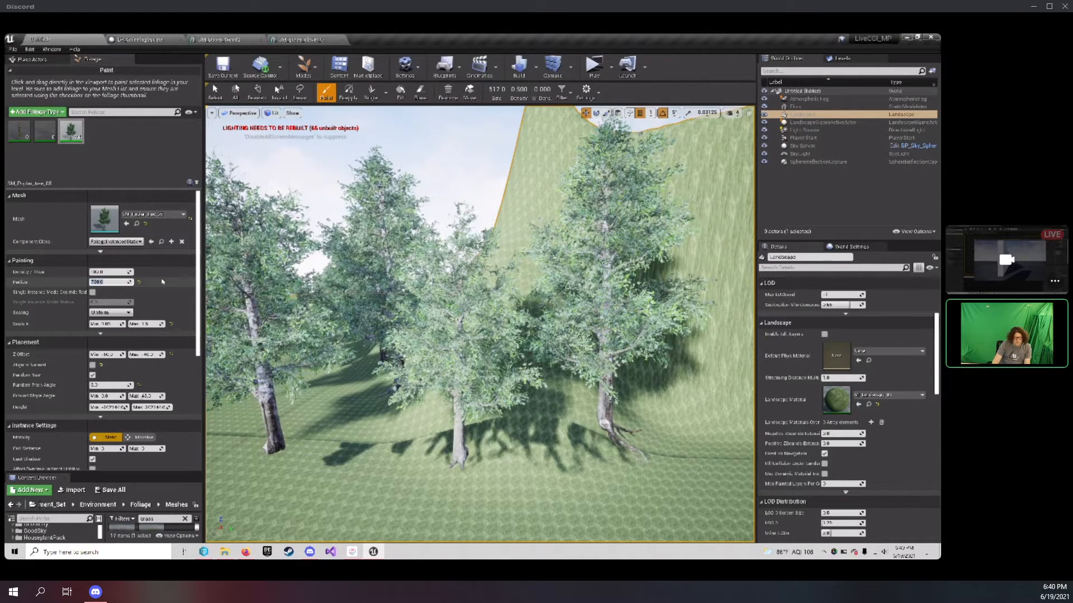
mouse_move(307, 444)
shift+mouse_down()
mouse_move(366, 391)
mouse_move(274, 402)
mouse_move(376, 325)
mouse_move(305, 344)
mouse_move(273, 307)
mouse_move(298, 296)
shift+mouse_up()
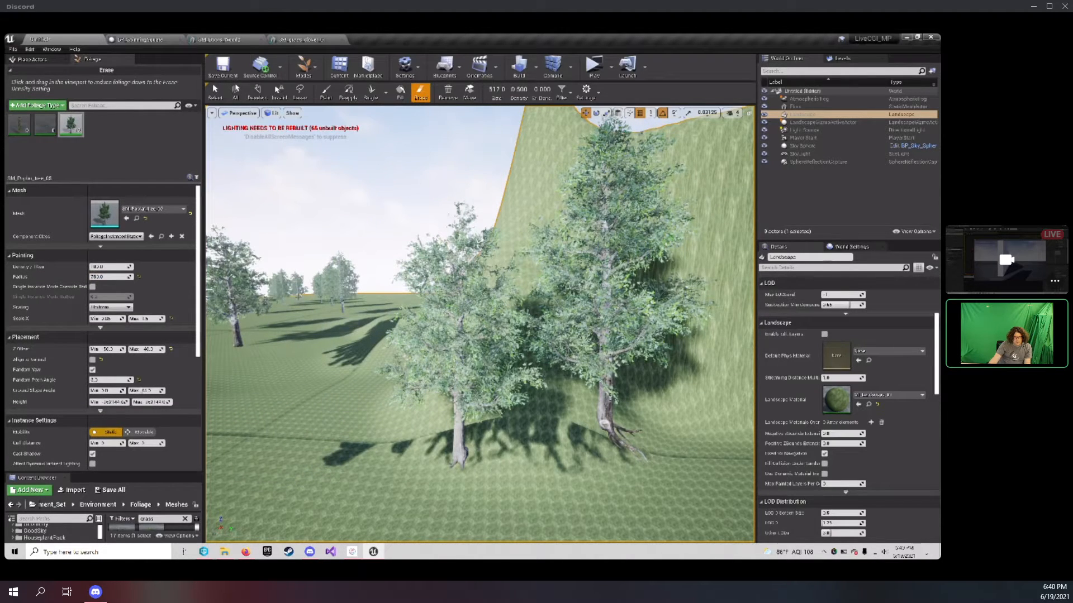
mouse_move(246, 333)
shift+mouse_down()
mouse_move(246, 318)
mouse_move(268, 304)
mouse_move(401, 337)
mouse_move(472, 454)
mouse_move(539, 395)
mouse_move(347, 395)
mouse_move(344, 492)
mouse_move(535, 487)
mouse_move(610, 441)
mouse_move(553, 462)
shift+mouse_up()
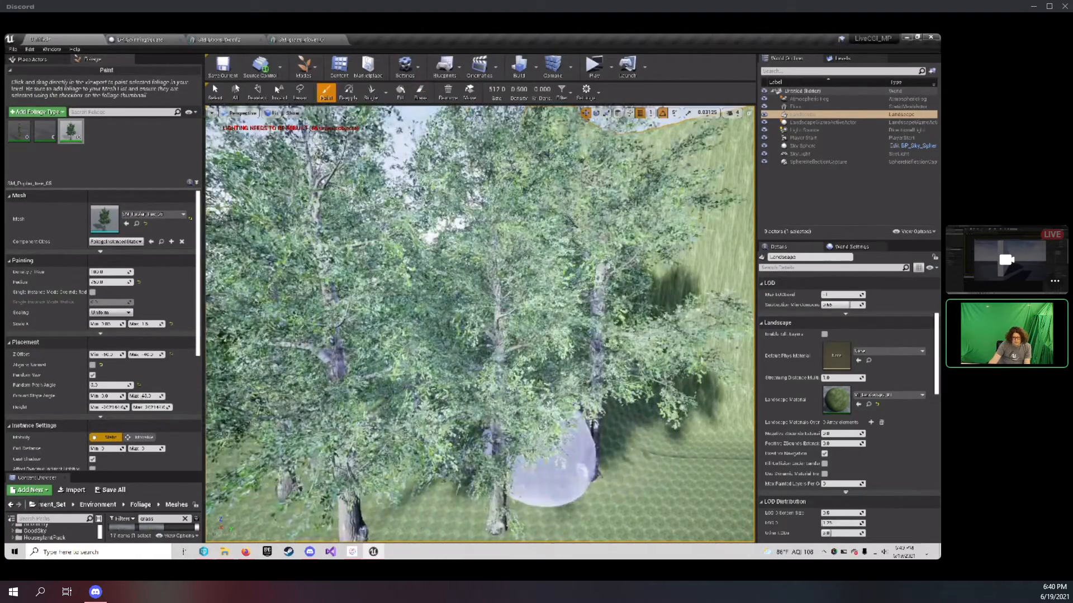
Examine at ground level how the painted poplar trunks and roots meet the landscape and the slope.
mouse_move(553, 462)
right_down()
mouse_move(586, 453)
mouse_move(542, 449)
mouse_move(604, 461)
mouse_move(572, 506)
mouse_move(565, 441)
mouse_move(615, 442)
mouse_move(607, 431)
right_up()
key(s)
key(w)
key(w)
key(w)
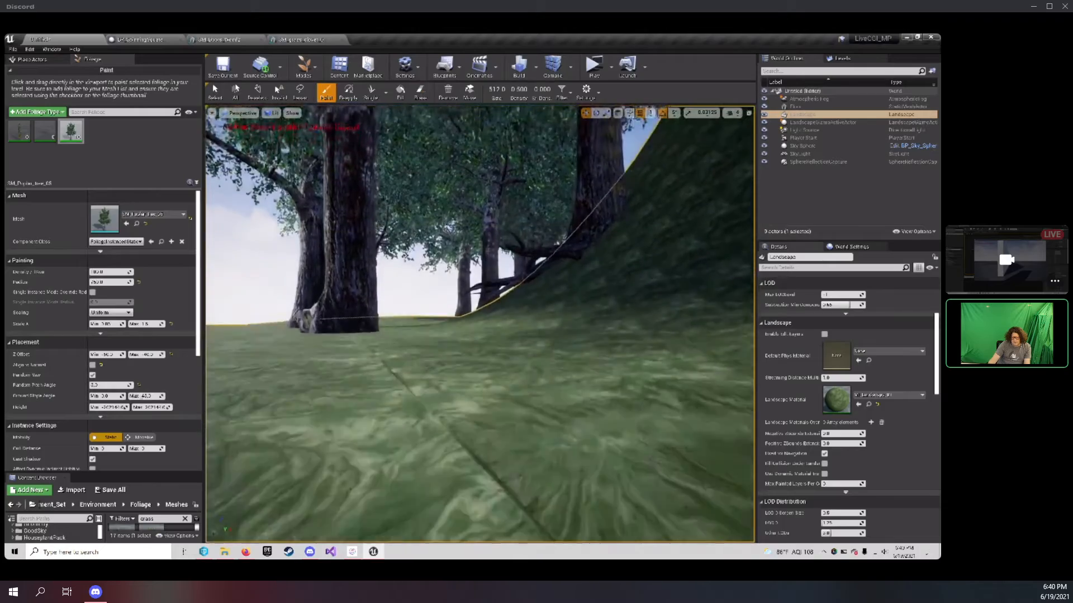
key(q)
key(e)
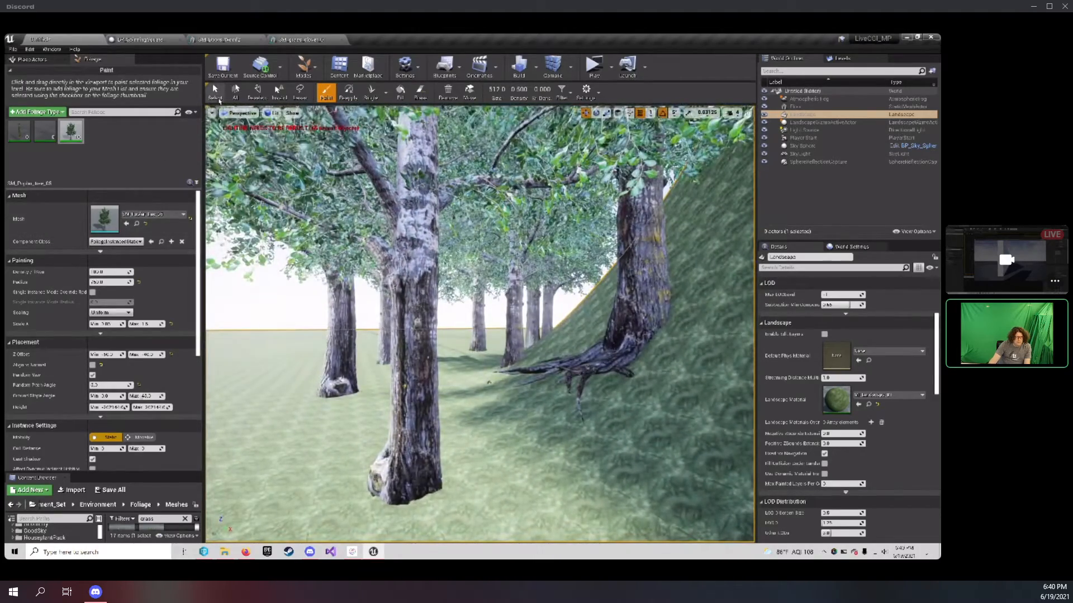
Select the single poplar tree beside the slope and raise it until its roots show above the ground.
click(218, 98)
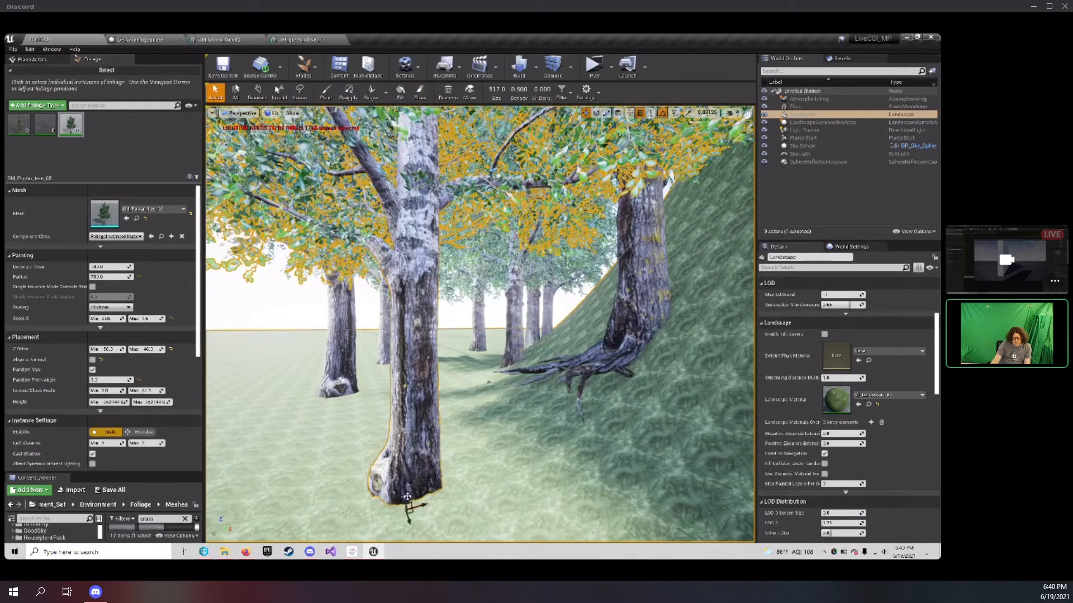
right_drag(407, 496, 413, 500)
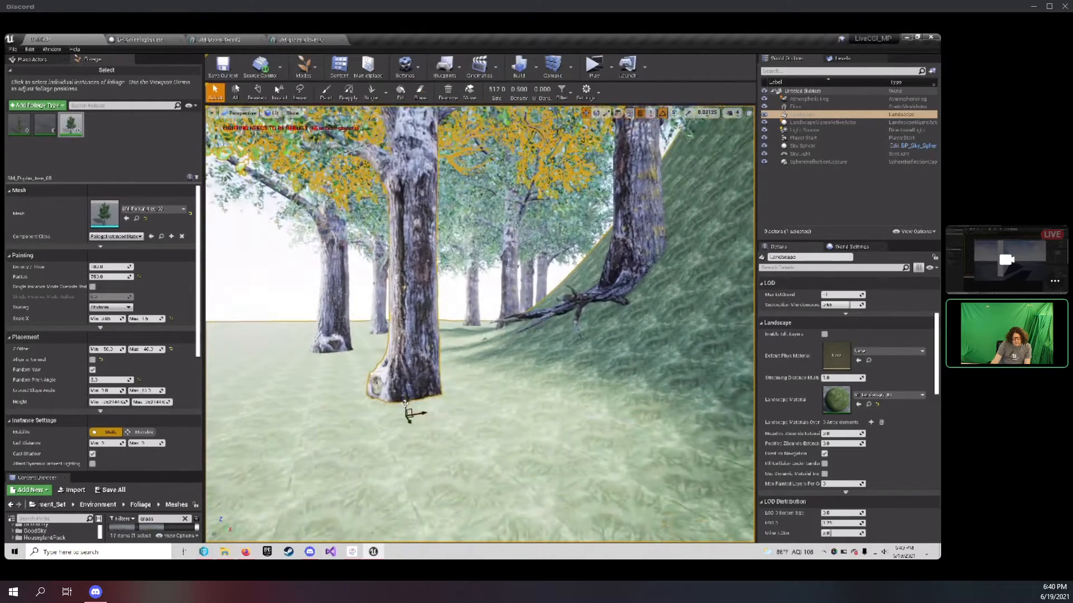
drag(405, 404, 404, 366)
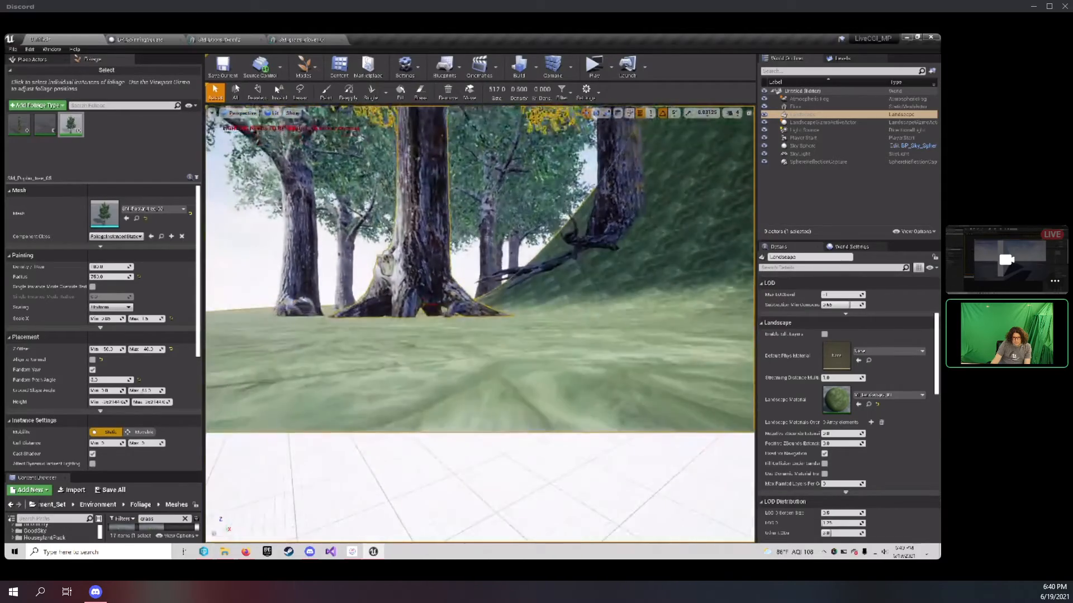
mouse_move(404, 366)
middle_down()
mouse_move(404, 380)
mouse_move(406, 352)
middle_up()
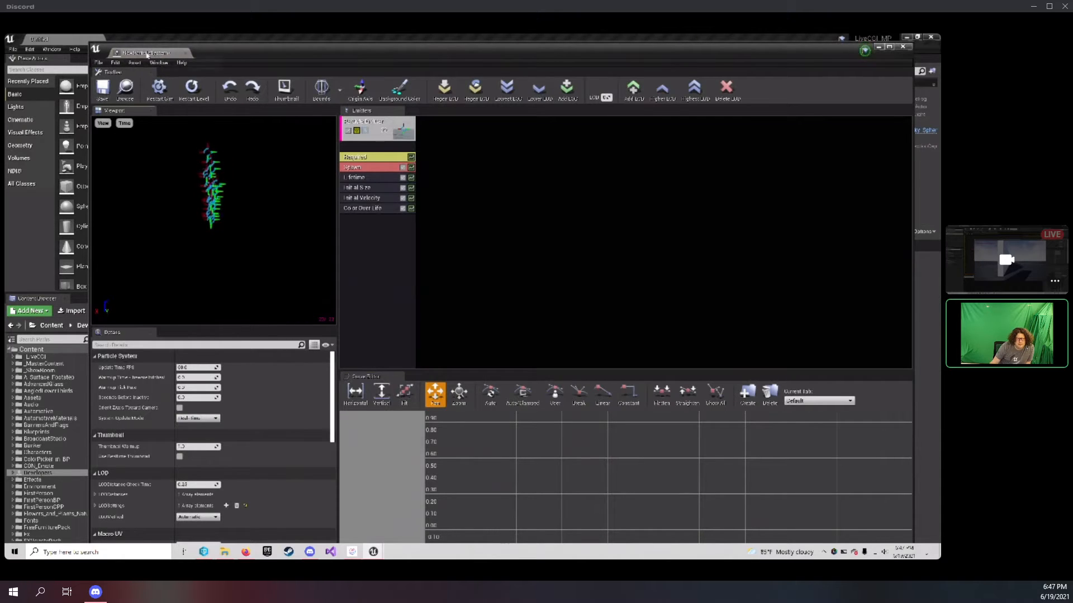
Dock the particle system editor beside the level's tab and place NewParticleSystem on the floor near the Player Start.
drag(146, 53, 145, 40)
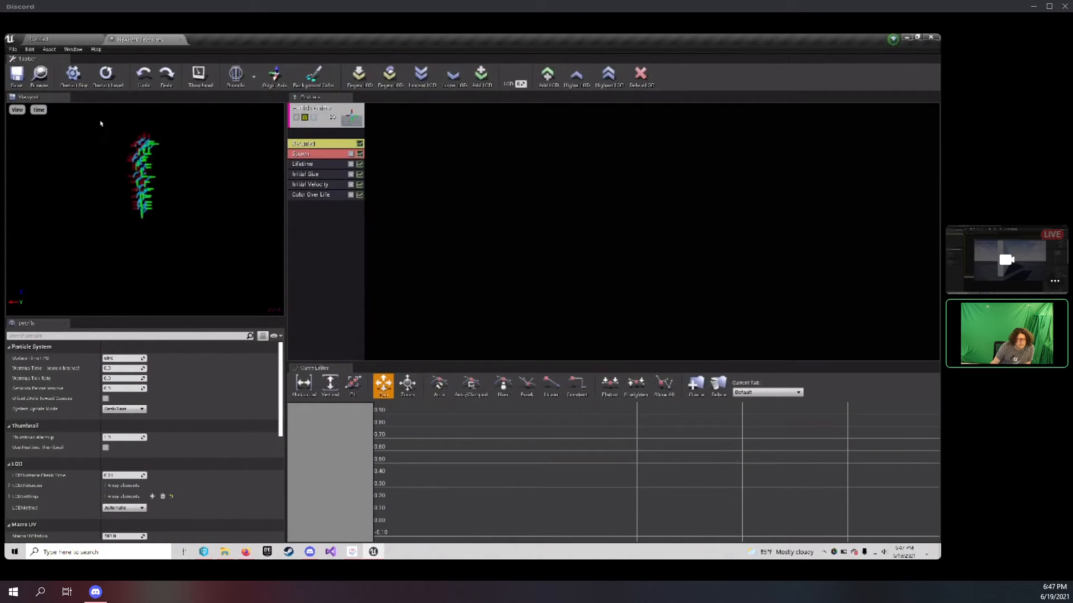
click(40, 77)
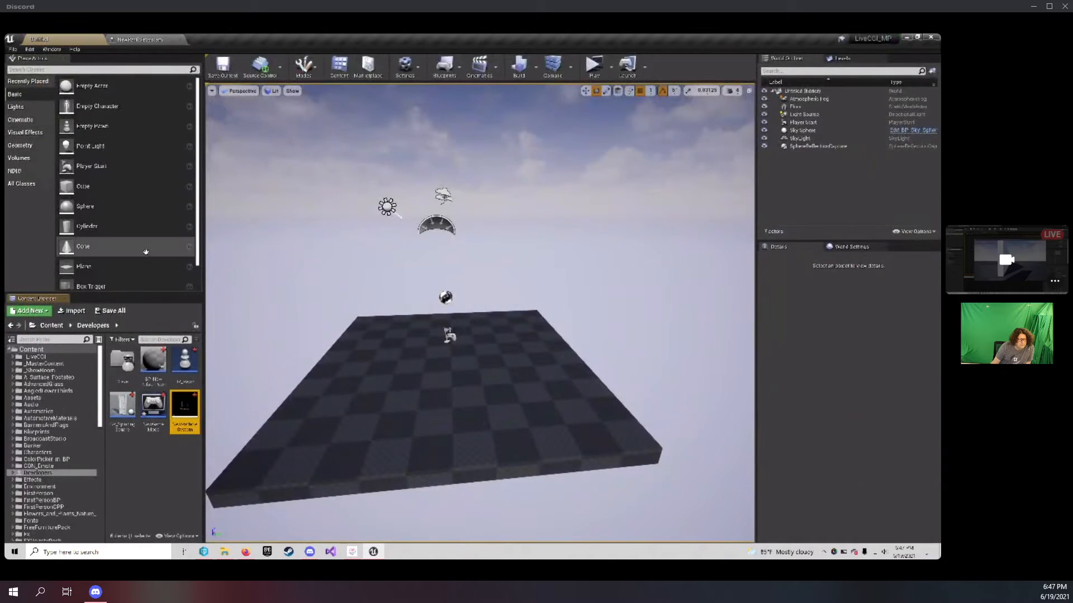
drag(184, 412, 448, 365)
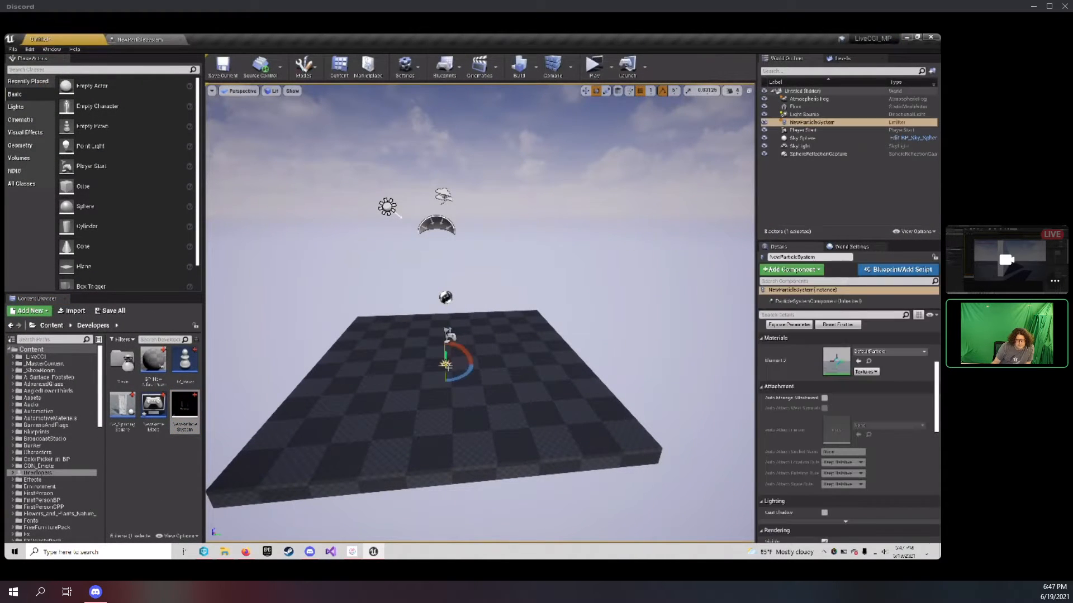
right_drag(503, 376, 405, 352)
key(w)
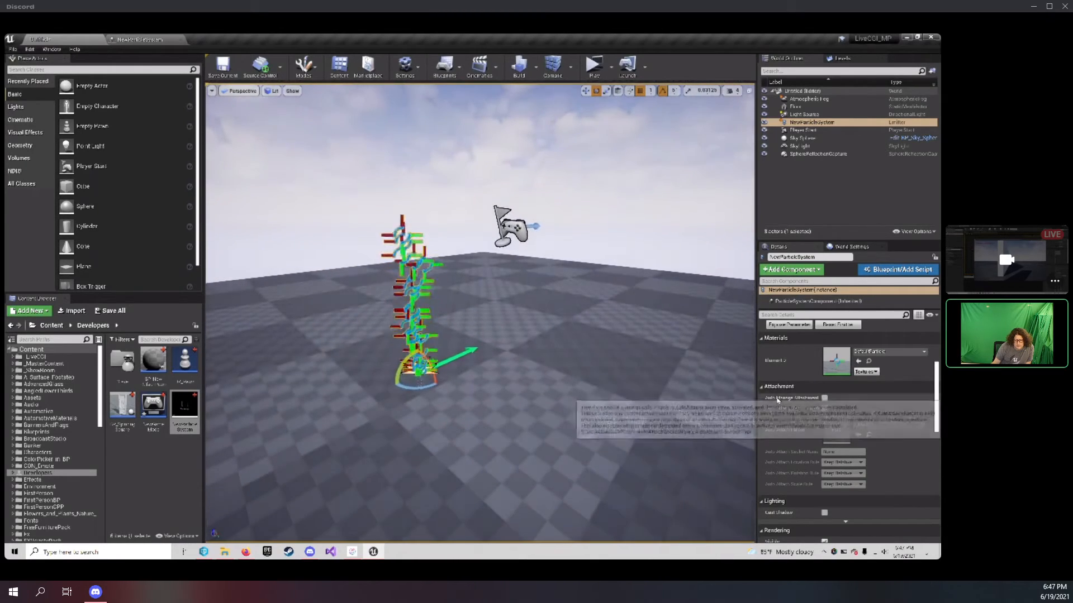
scroll(830, 409, down, 5)
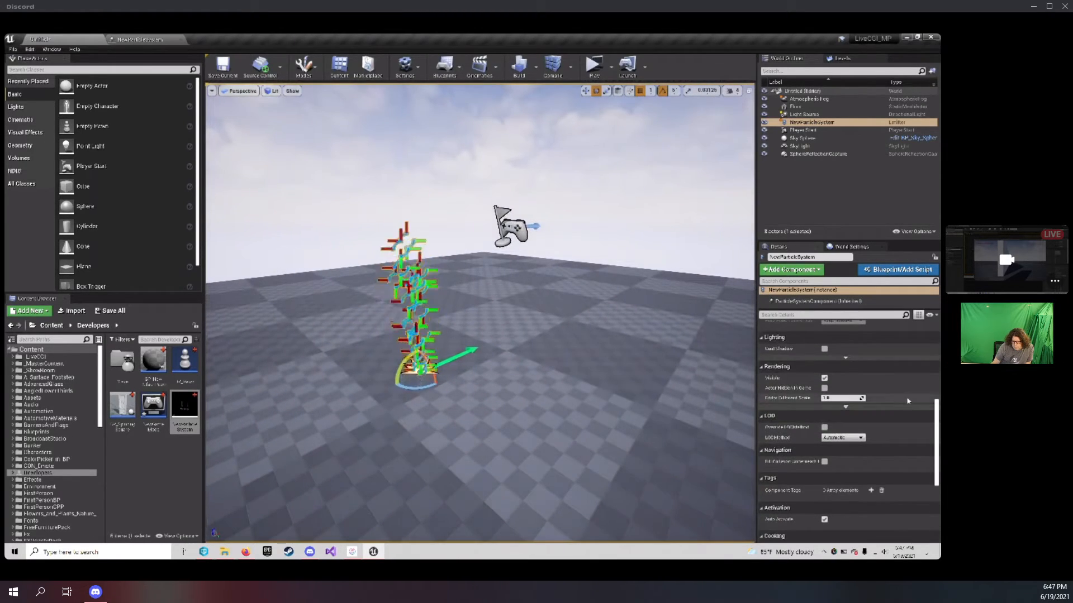
Check the Auto Activate setting of the particle system placed in the level.
drag(934, 428, 934, 474)
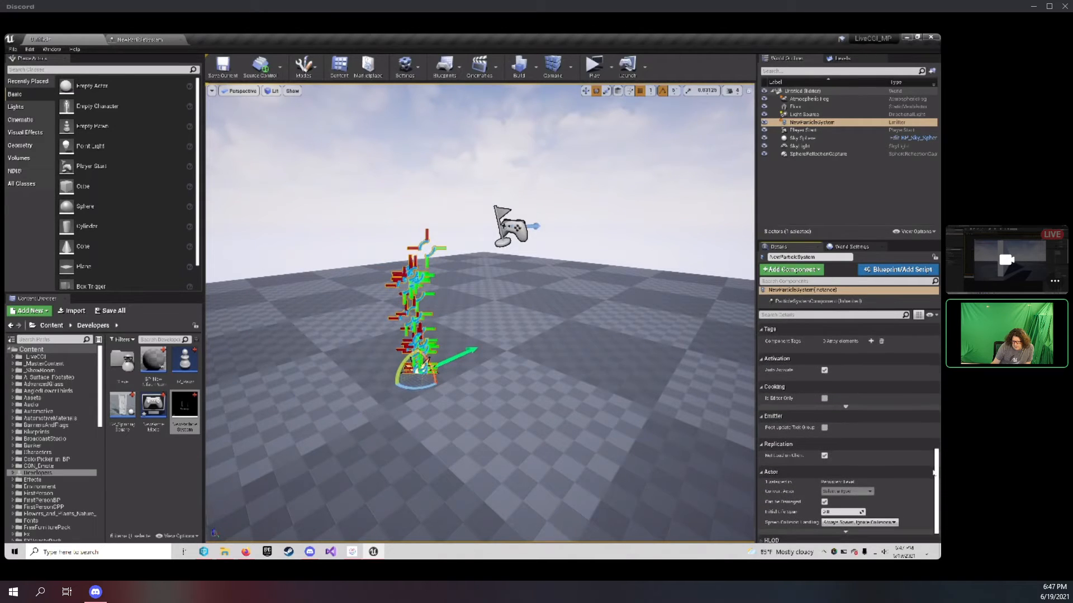
click(824, 369)
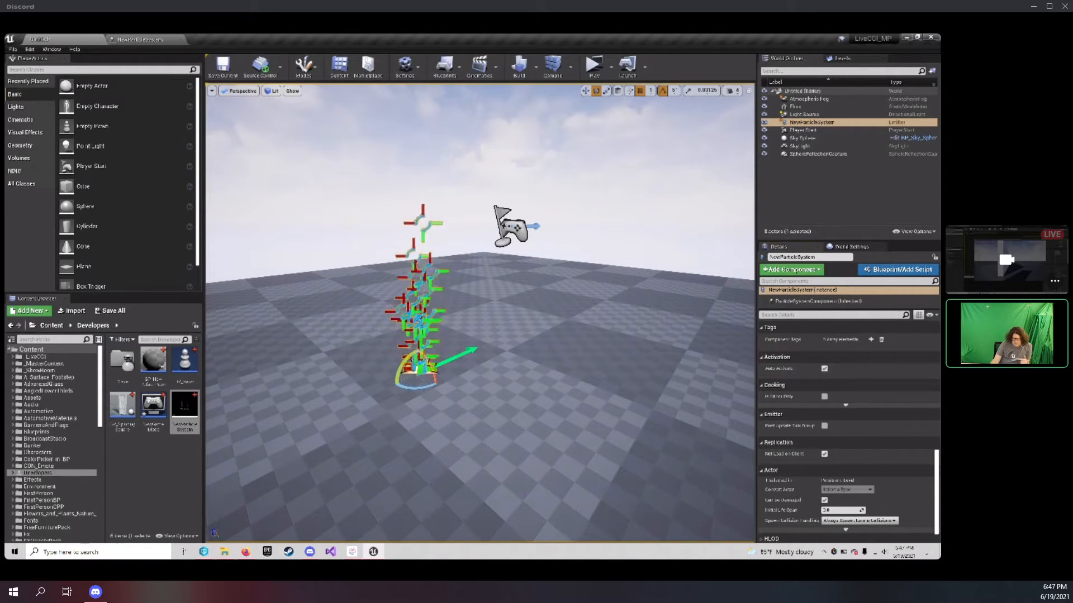
mouse_move(559, 347)
right_down()
mouse_move(583, 349)
mouse_move(540, 351)
right_up()
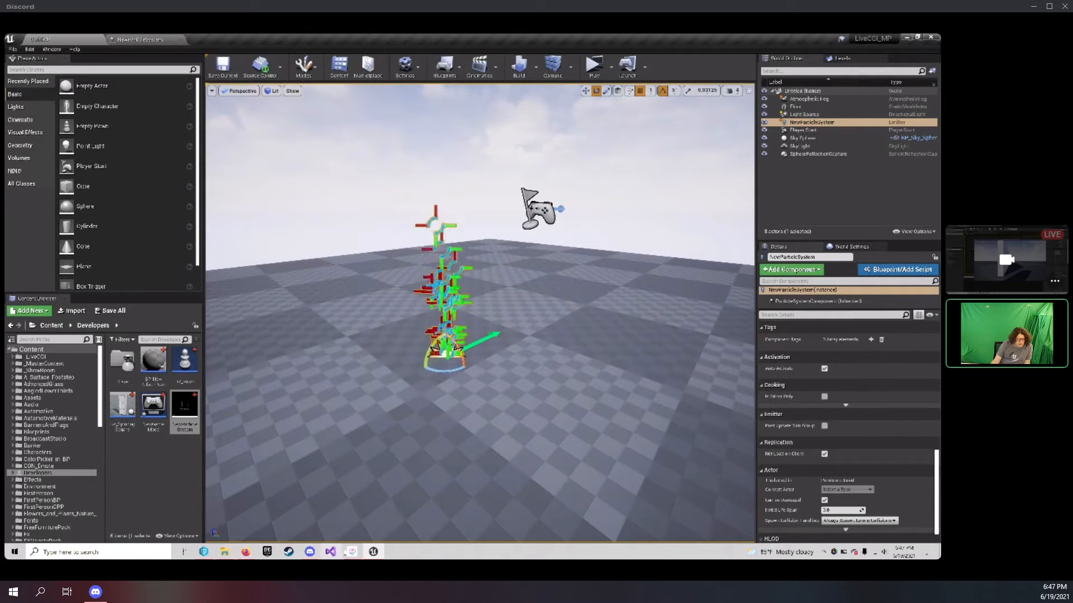
Return to the particle system editor, inspect the emitter's Required and Spawn modules, and browse the materials available for Required.
click(143, 39)
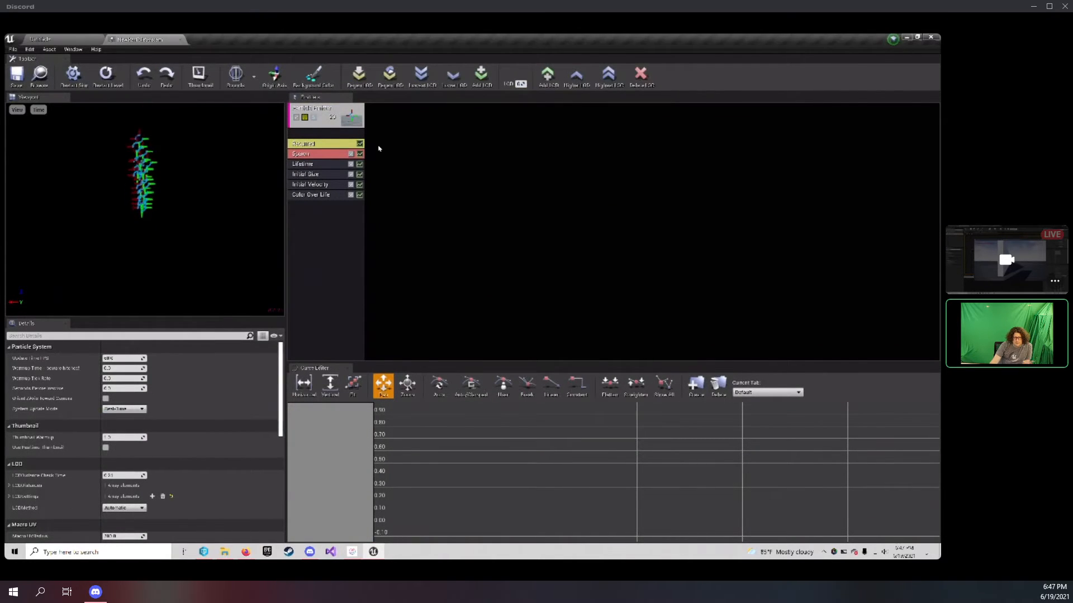
click(311, 145)
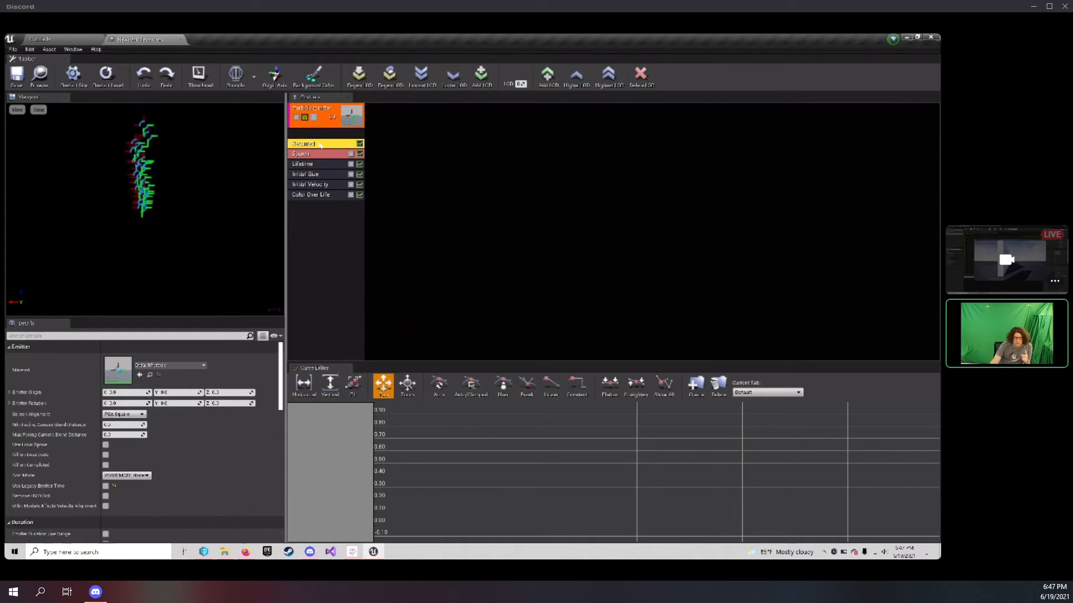
click(318, 154)
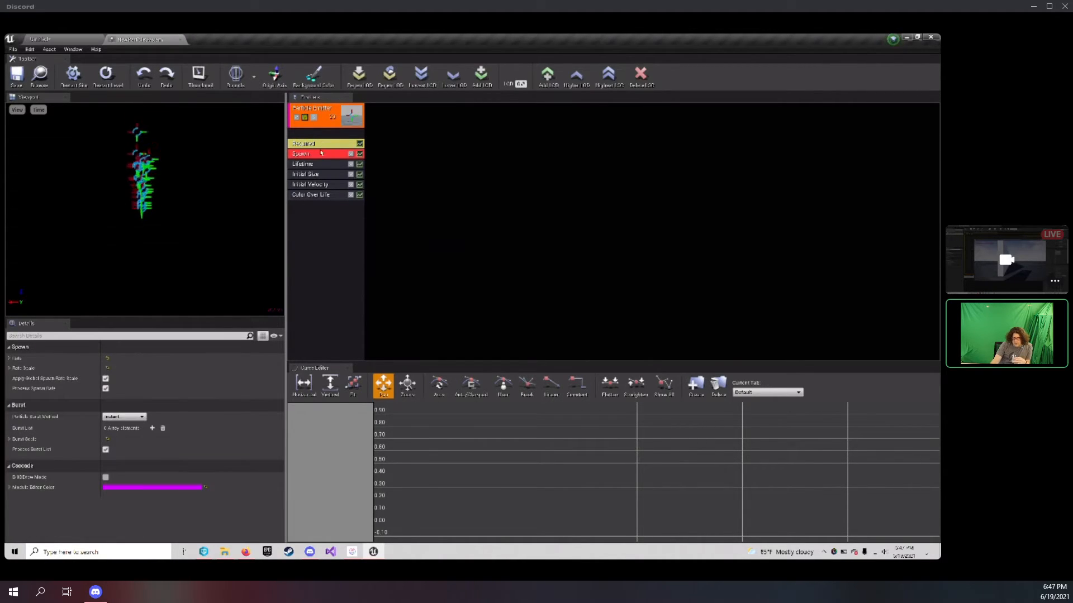
click(327, 143)
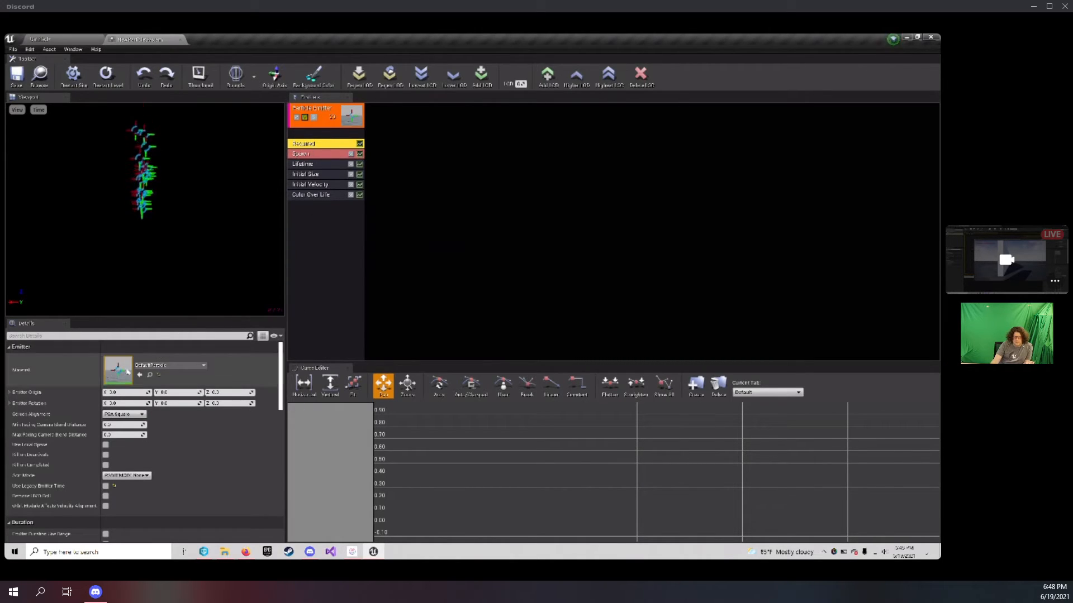
click(181, 369)
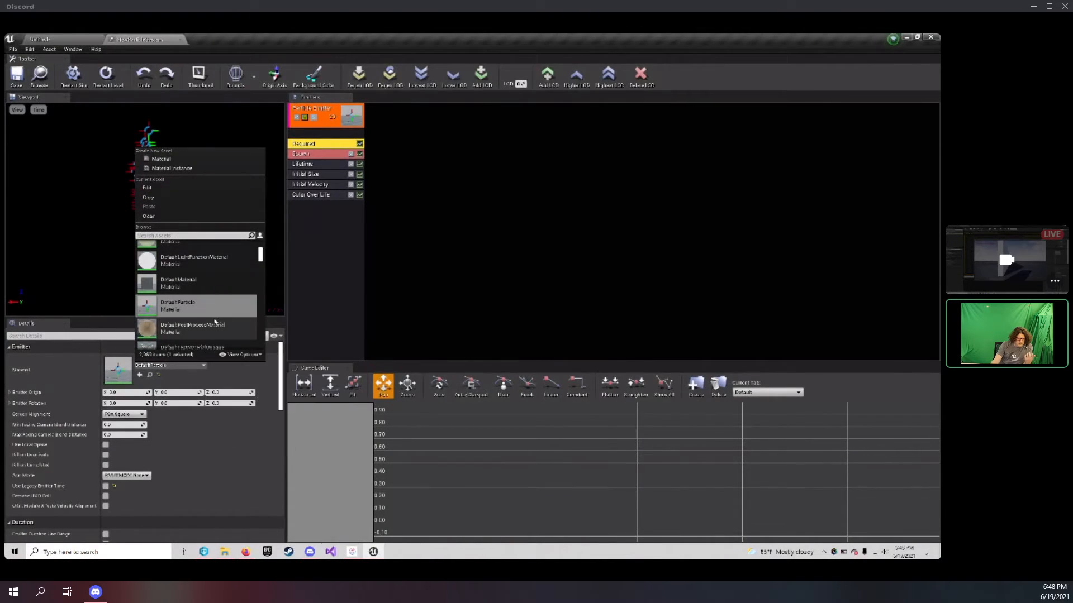
scroll(223, 330, up, 3)
scroll(223, 331, up, 4)
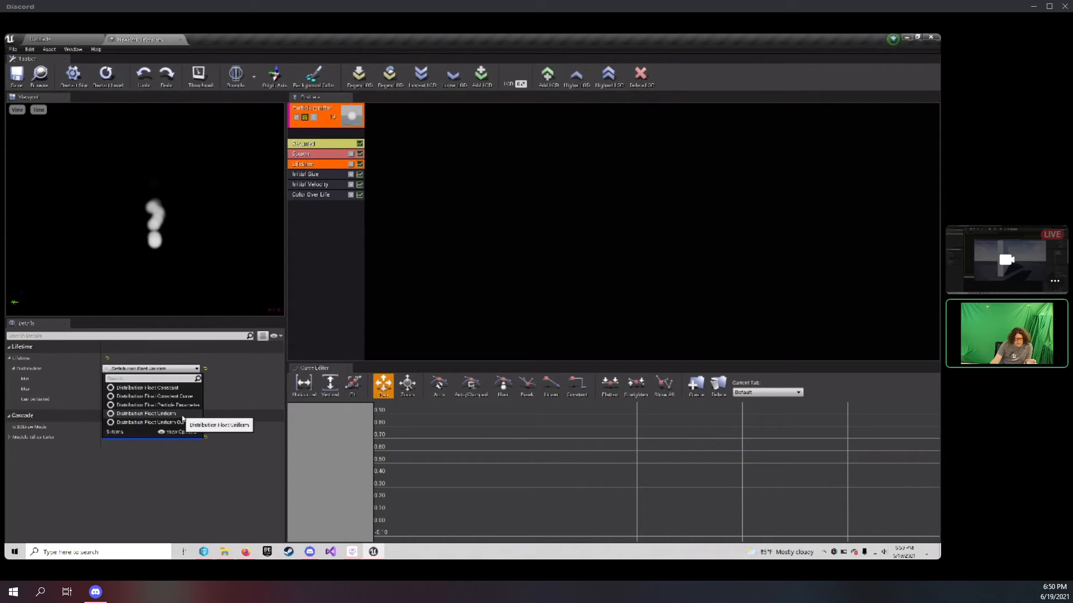
Increase the Lifetime module's Max value so the particles live longer, keeping the Float Uniform distribution.
click(209, 376)
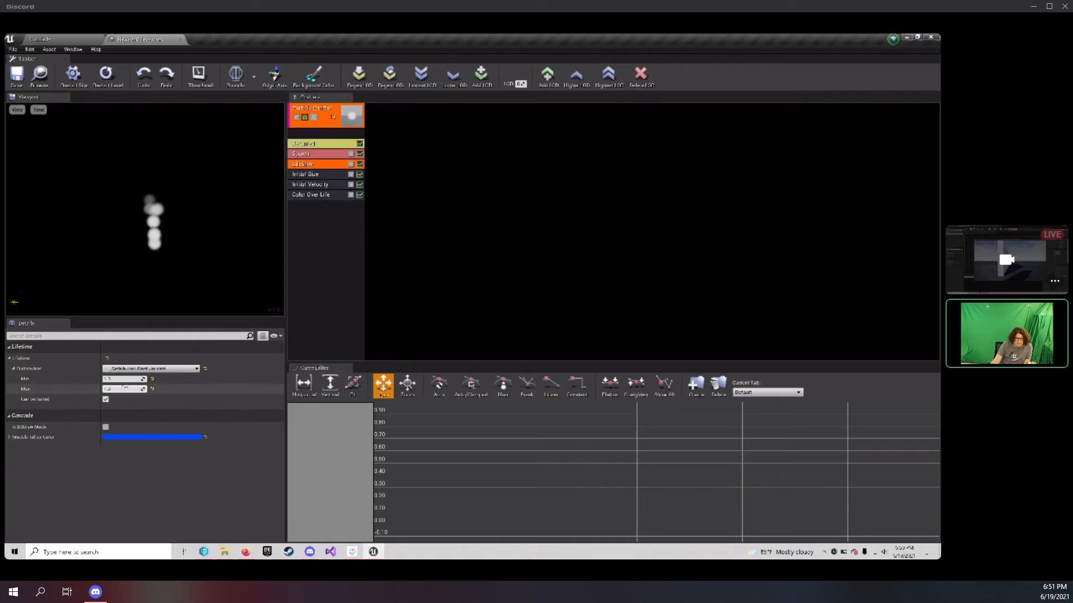
click(126, 387)
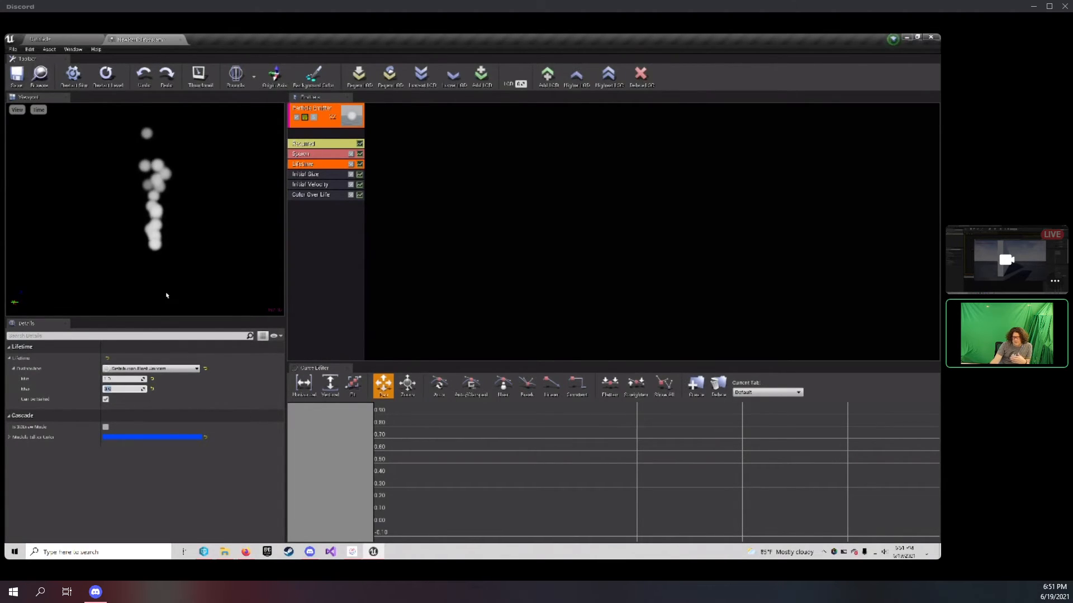
click(169, 244)
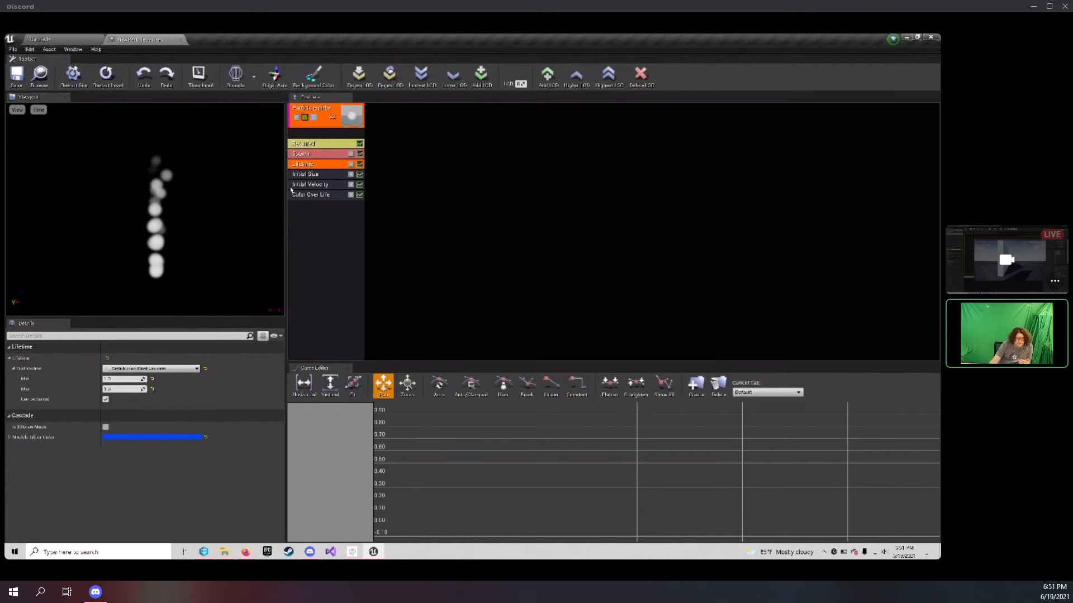
Set the Start Size distribution's Min to 100 on X, Y and Z in the Initial Size module.
click(305, 175)
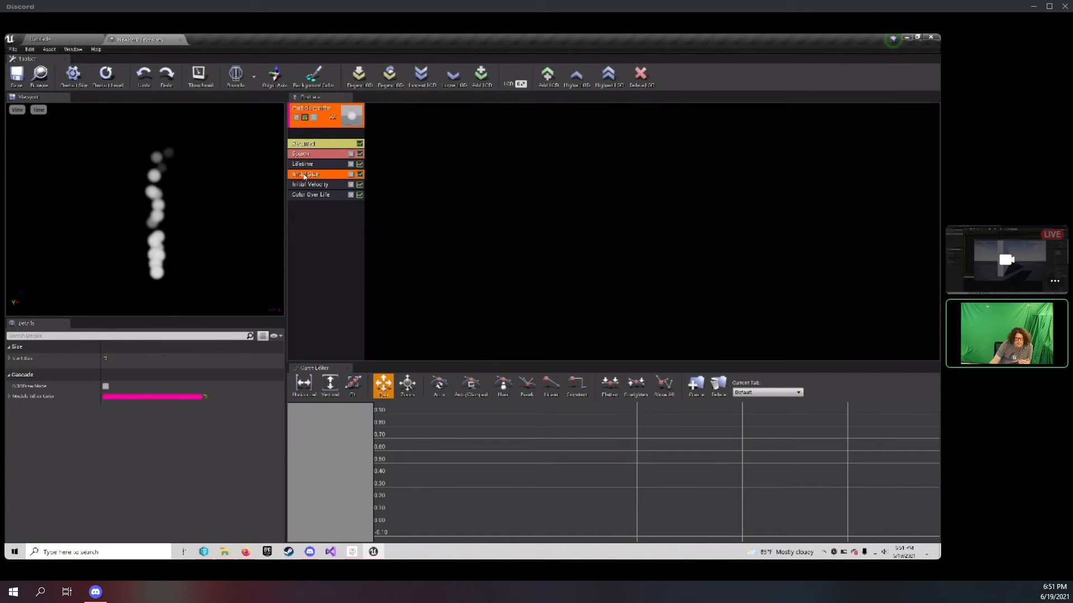
click(8, 358)
click(13, 368)
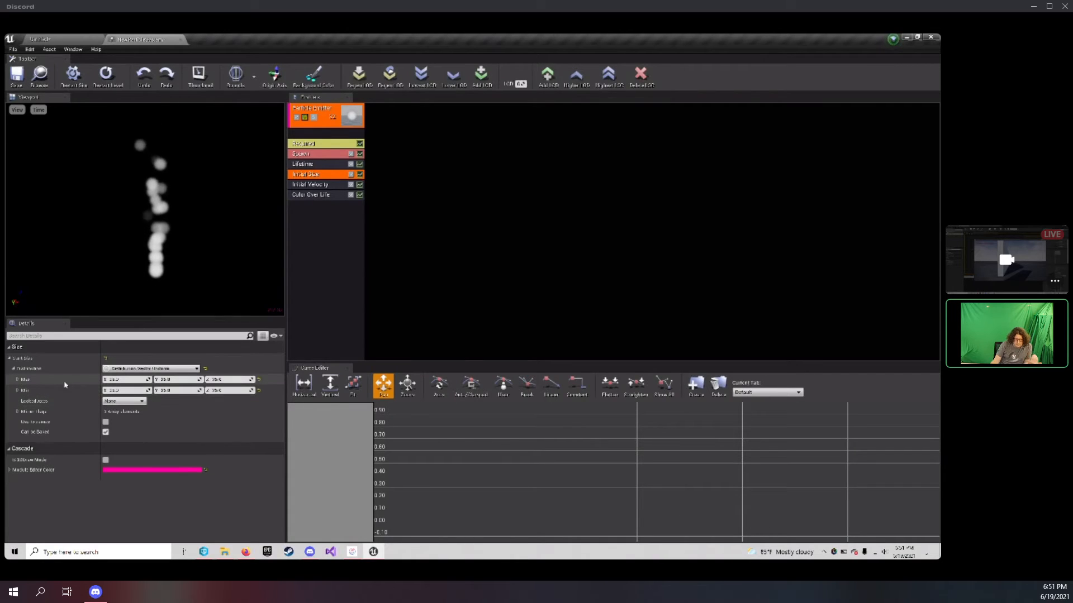
click(125, 390)
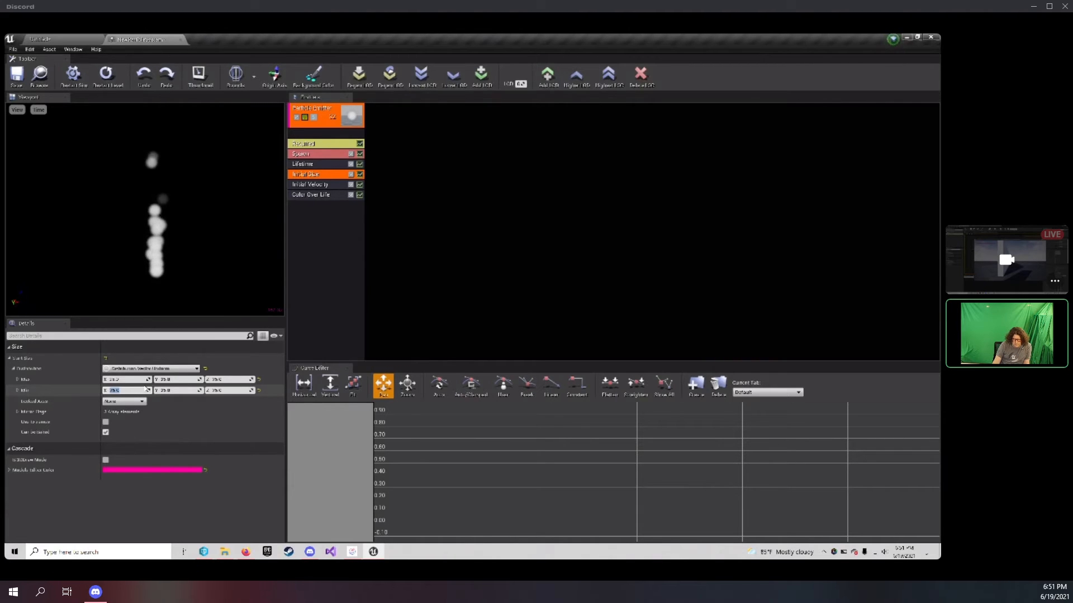
text(100)
key(Tab)
text(1)
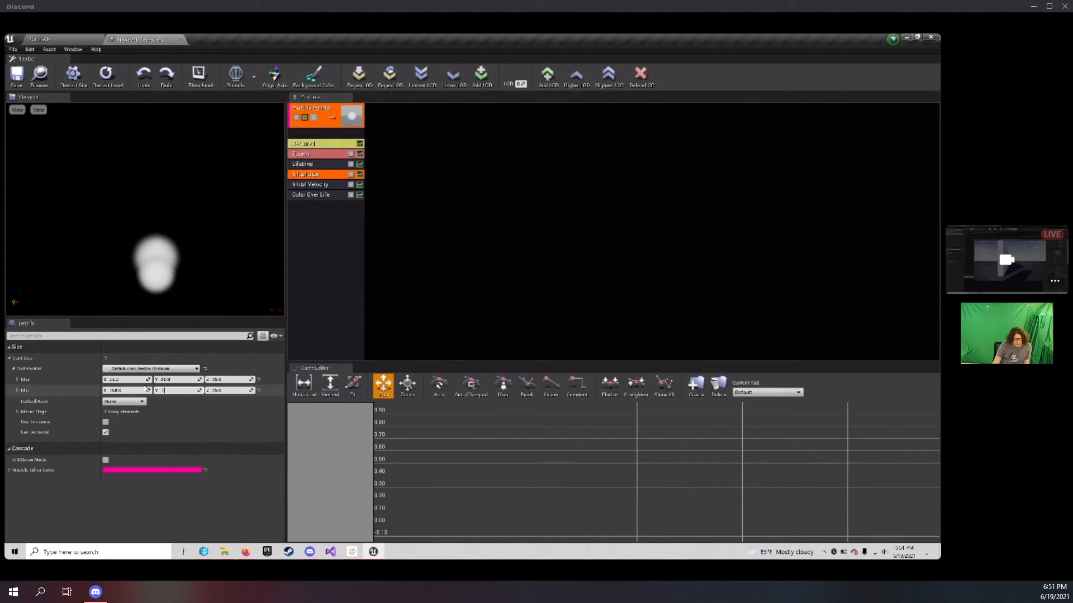
text(00)
key(Tab)
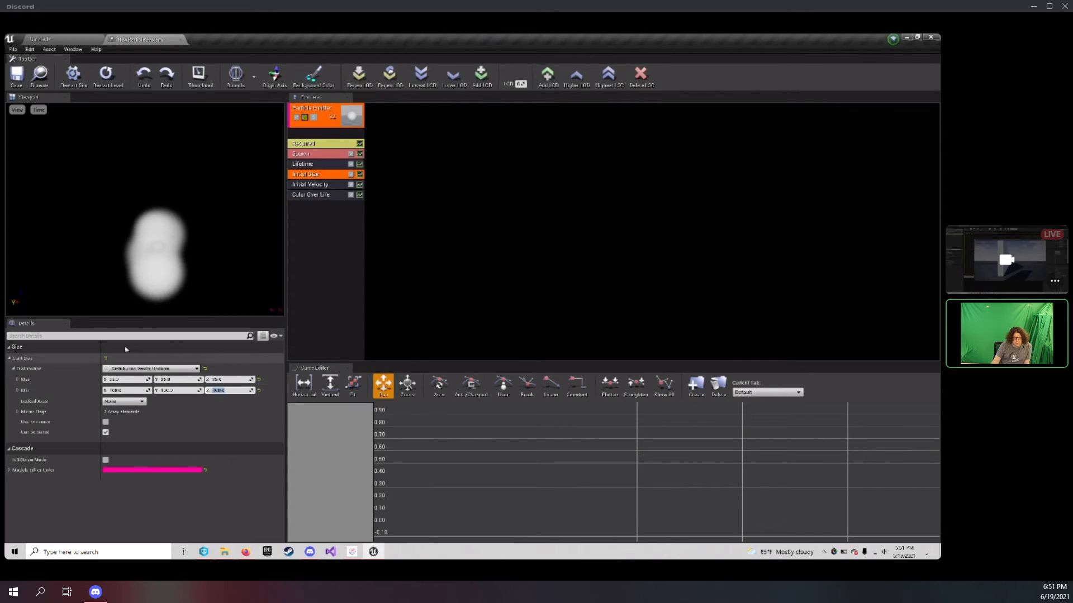
mouse_move(186, 282)
mouse_down()
mouse_move(153, 283)
mouse_move(196, 266)
mouse_up()
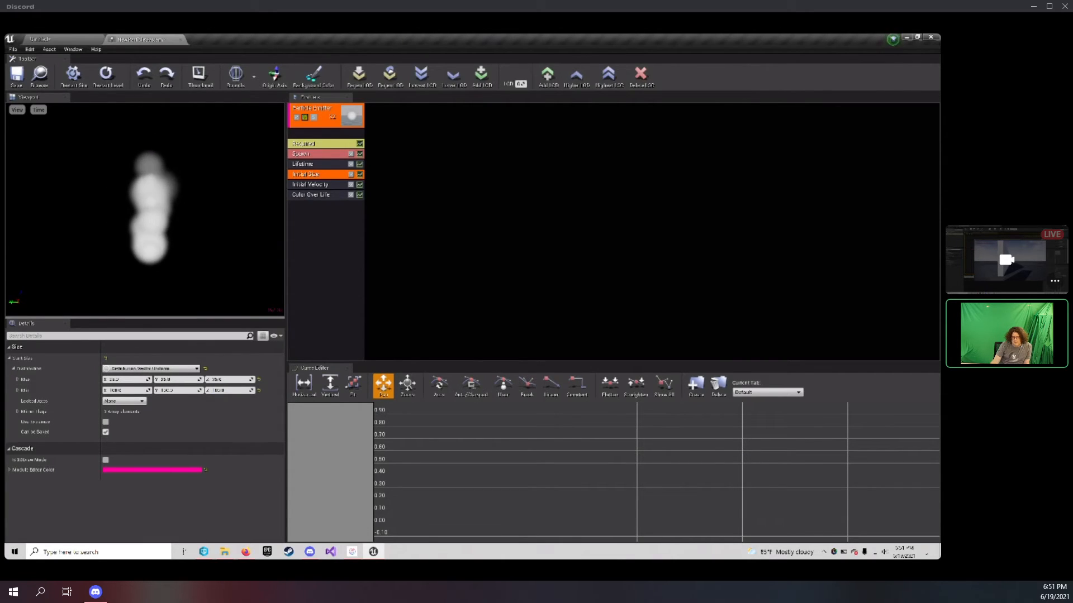
Try a Start Velocity Radial Max of 100 and then 1000 in the Initial Velocity module.
click(313, 185)
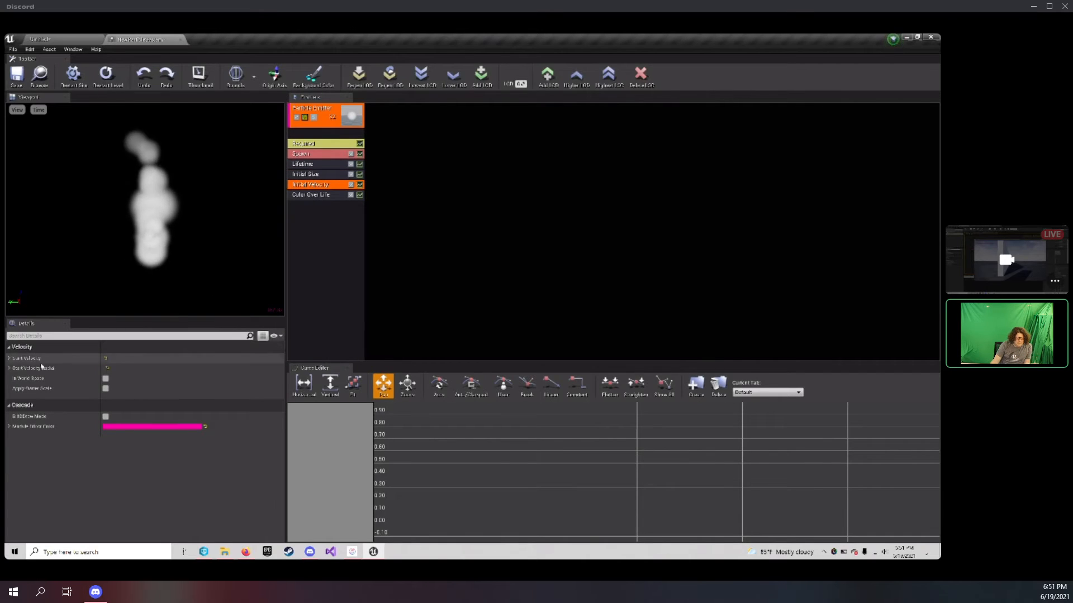
click(10, 369)
click(13, 379)
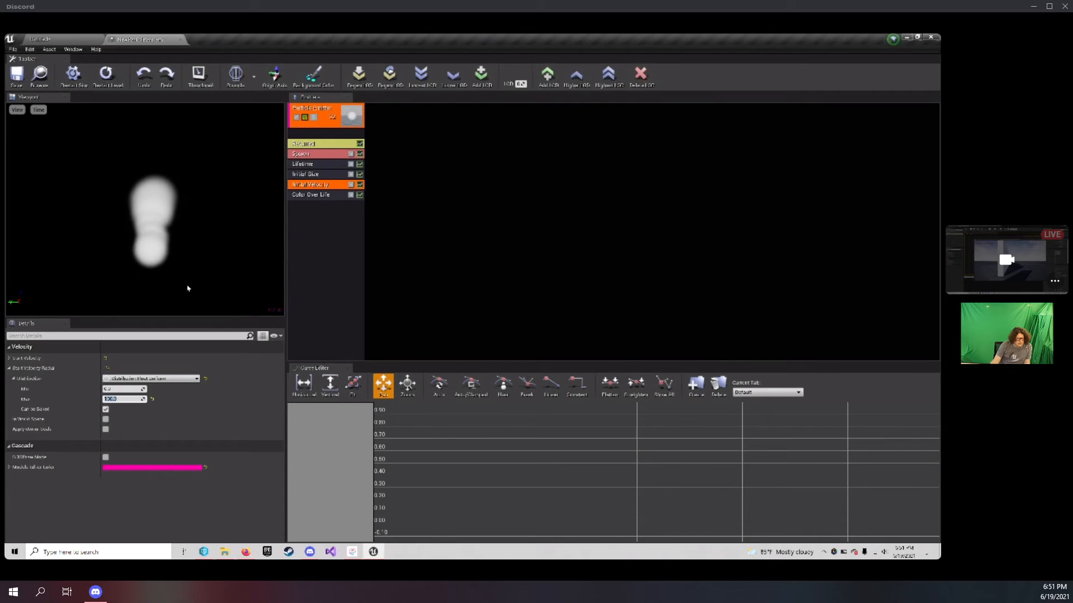
drag(190, 283, 201, 280)
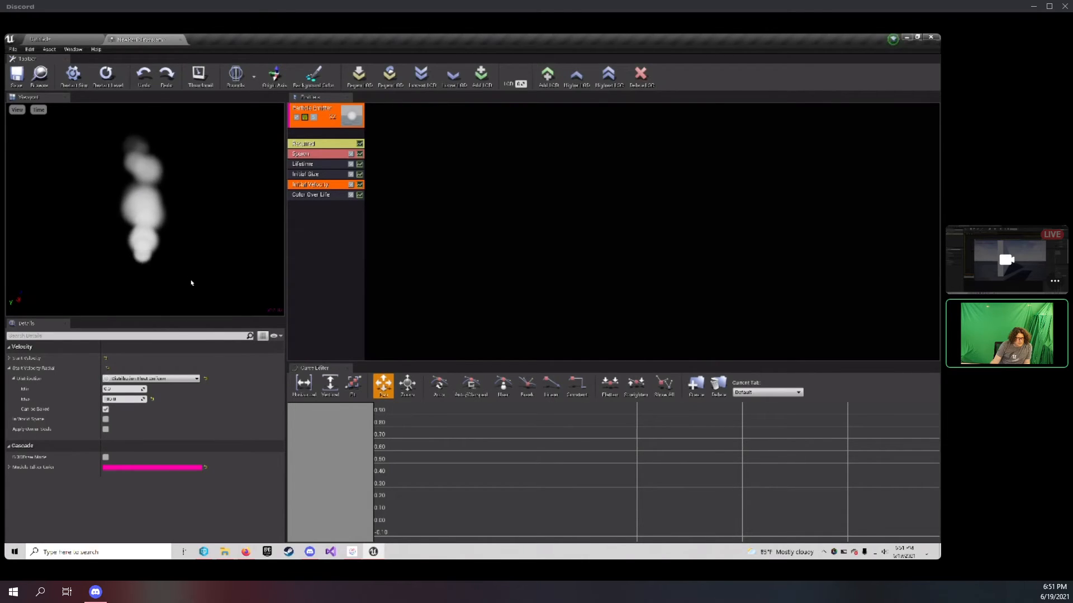
click(123, 398)
text(10)
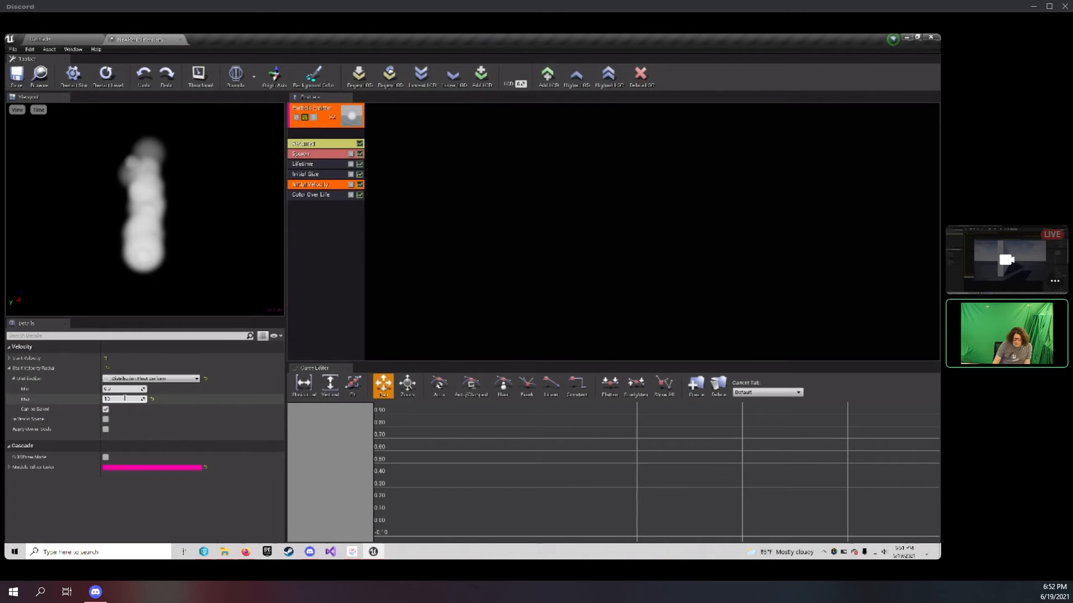
text(00)
key(Return)
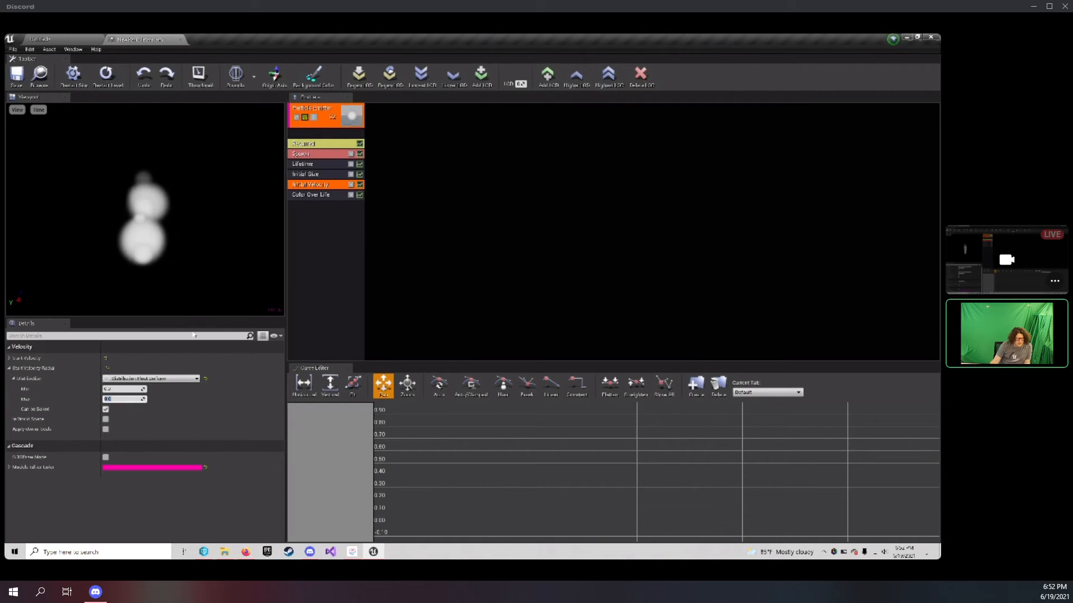
Try the Float Constant distribution for Start Velocity Radial and switch it back to Float Uniform.
click(306, 187)
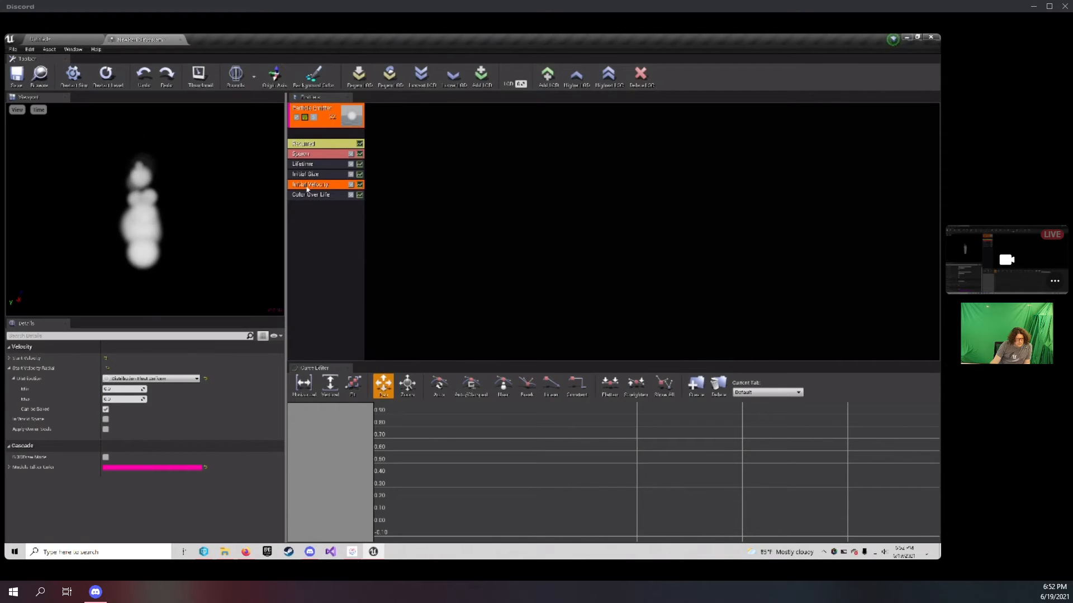
click(151, 379)
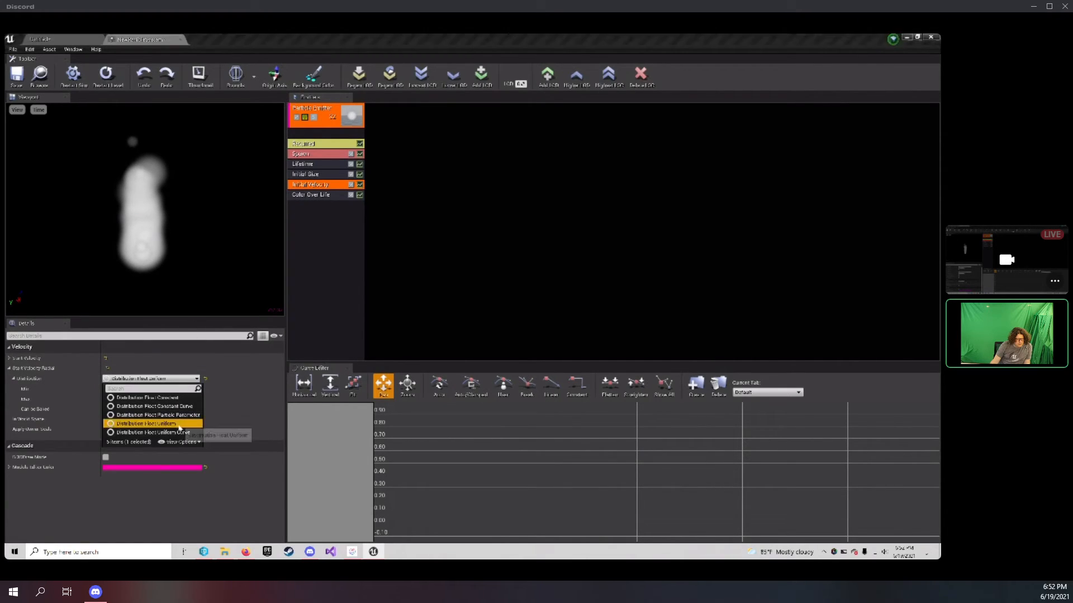
click(179, 425)
click(172, 380)
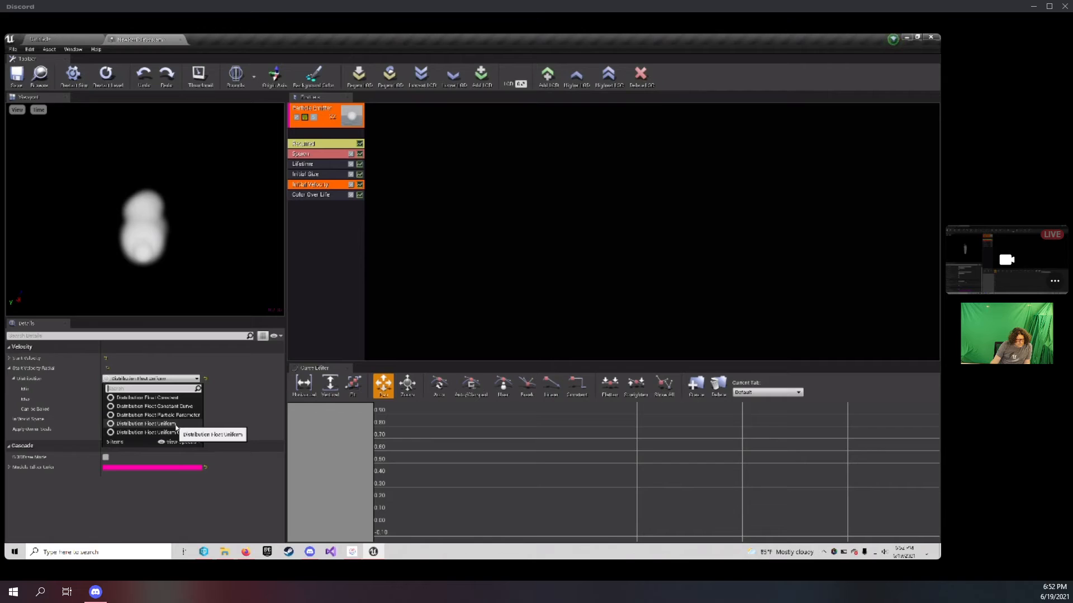
click(162, 398)
click(165, 379)
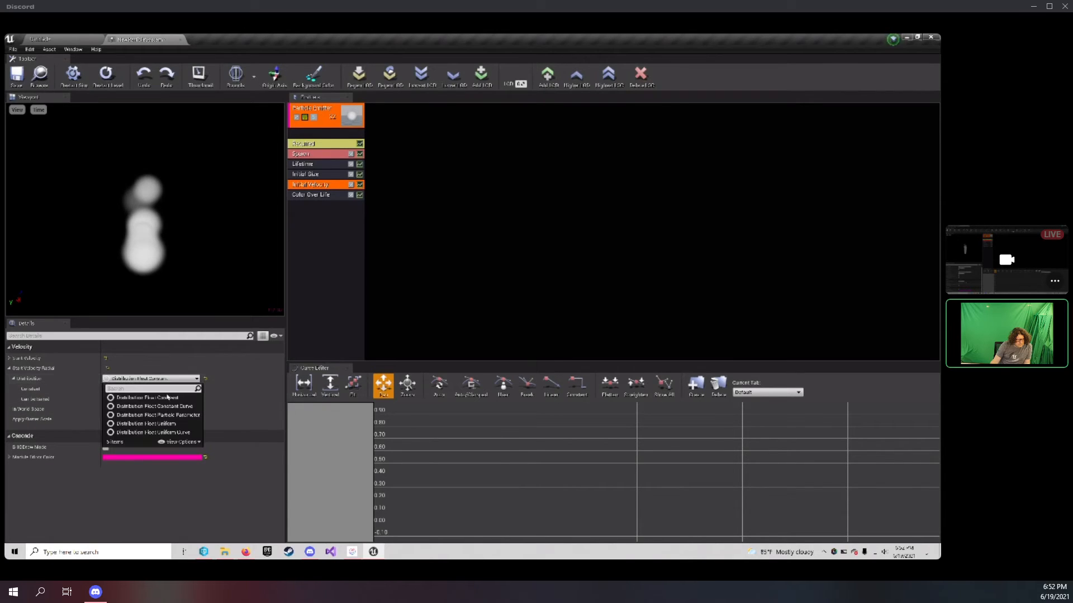
click(159, 424)
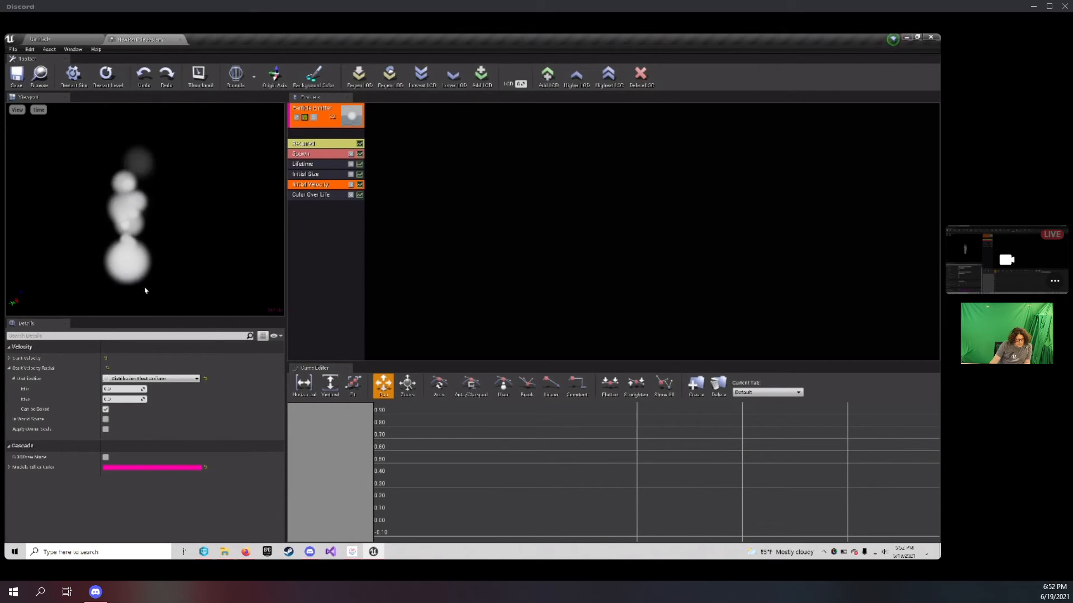
Add an Acceleration module to the particle emitter.
right_click(305, 212)
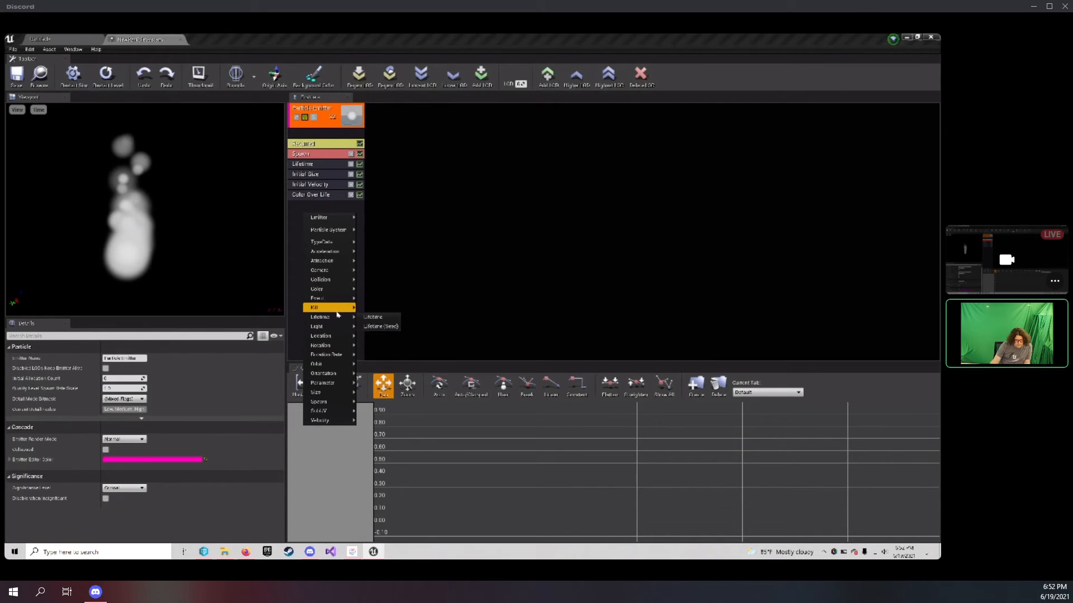
mouse_move(330, 251)
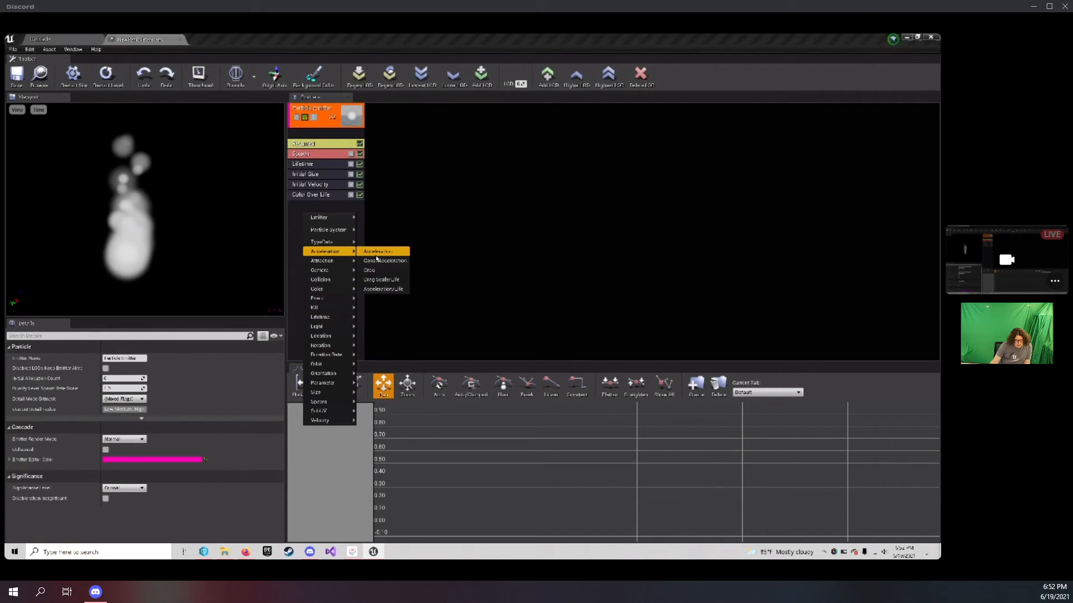
click(378, 253)
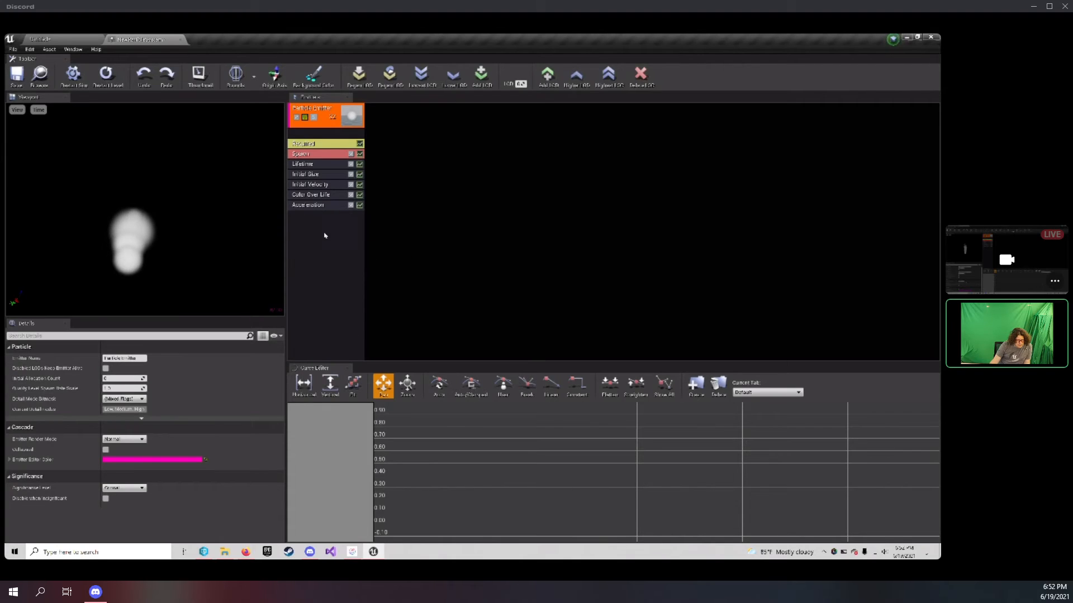
Expand the Acceleration module's distribution and set its Max to 25 on X, Y and Z.
click(311, 205)
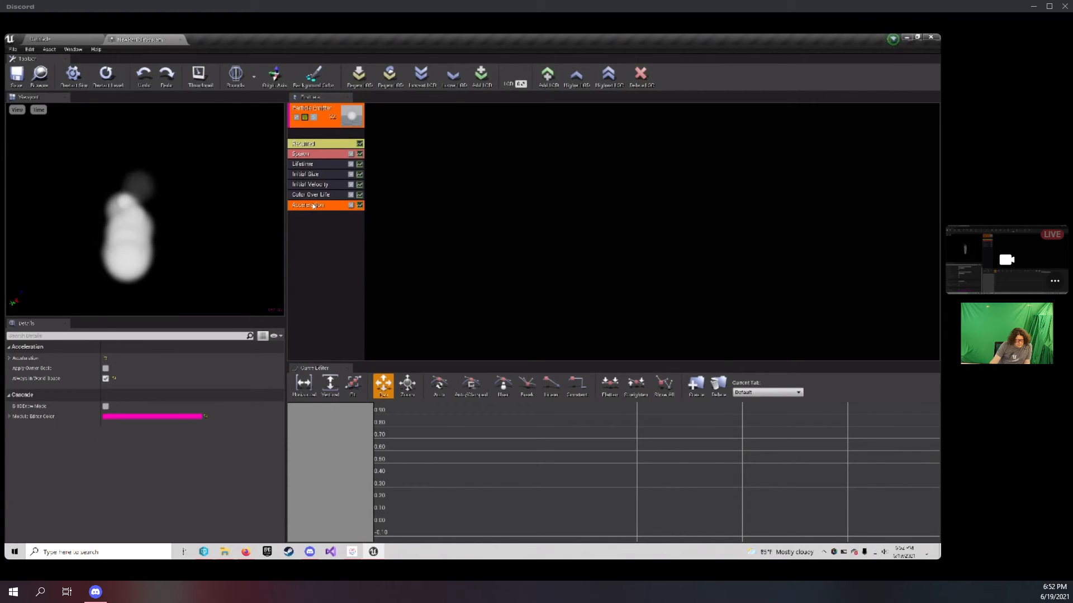
click(9, 359)
click(13, 369)
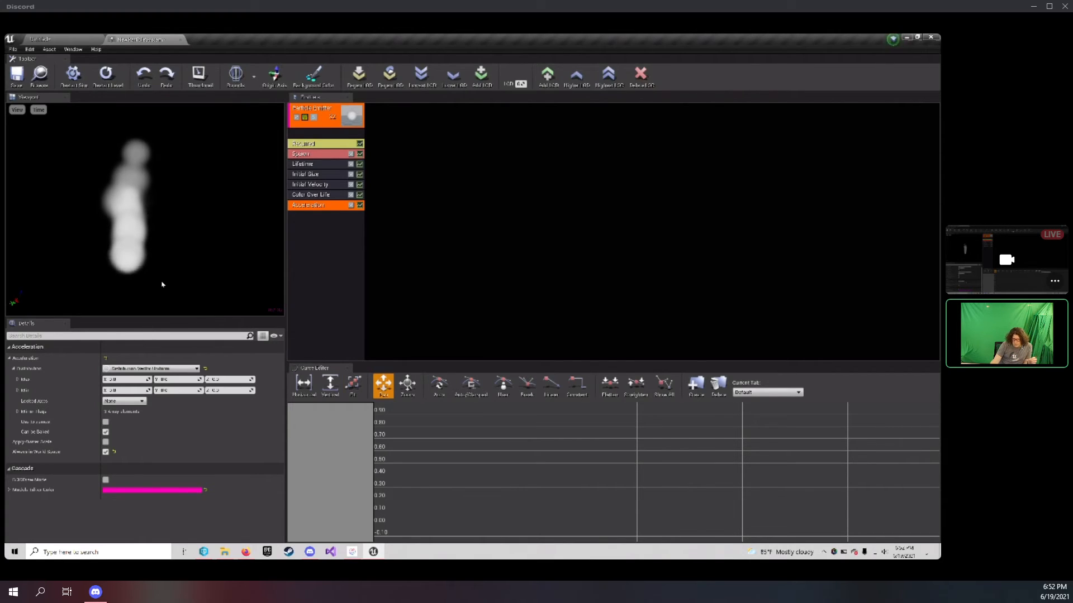
click(128, 380)
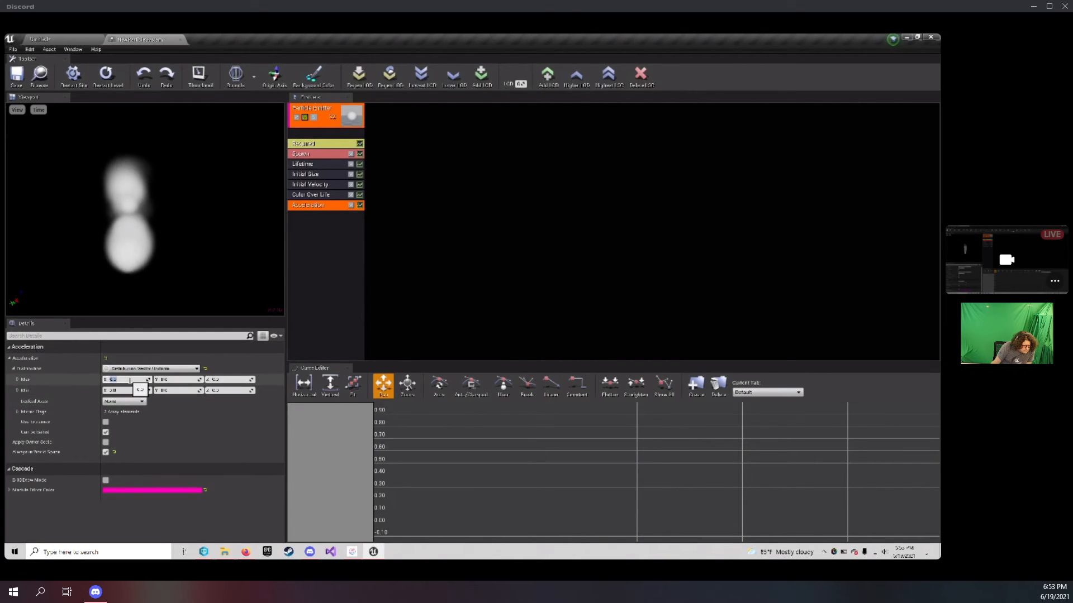
text(25)
key(Tab)
text(25)
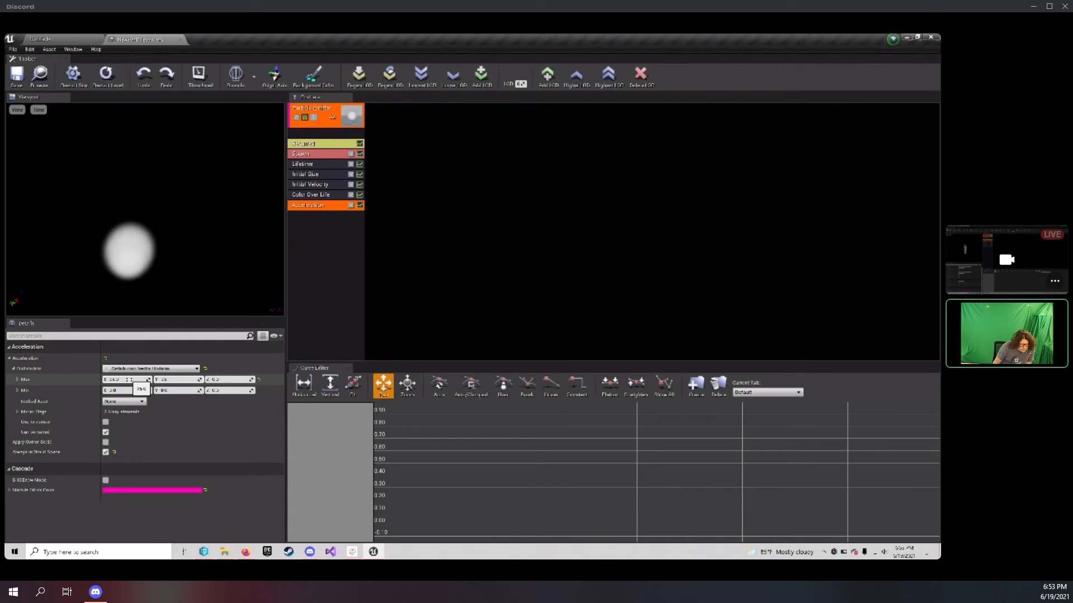
key(Tab)
text(25)
Set the Acceleration distribution's Min to 50 on X, Y and Z.
key(Tab)
text(50)
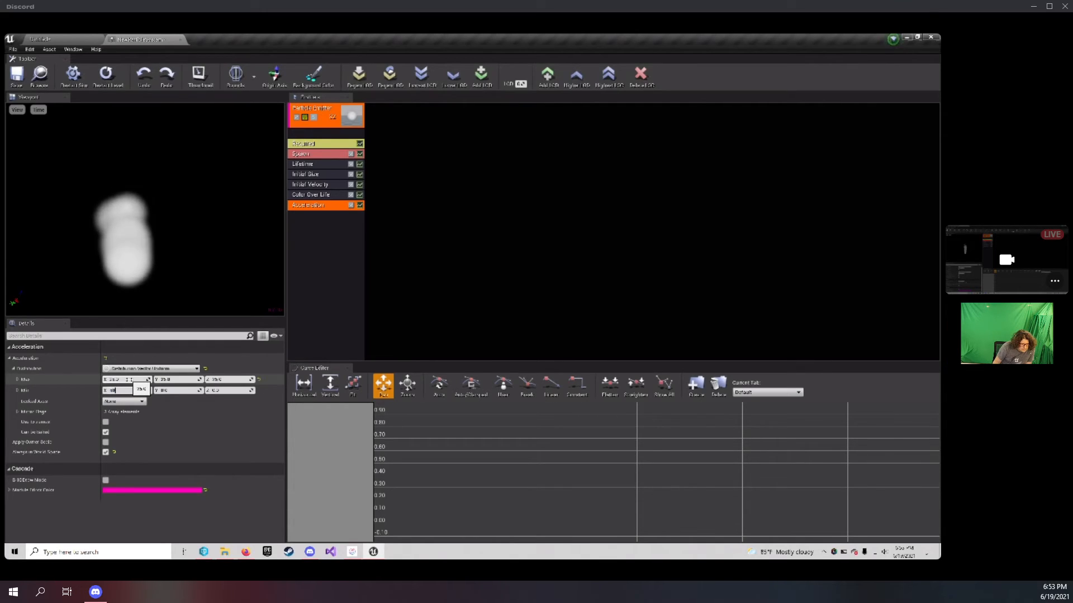
key(Tab)
text(50)
key(Tab)
text(50)
key(Return)
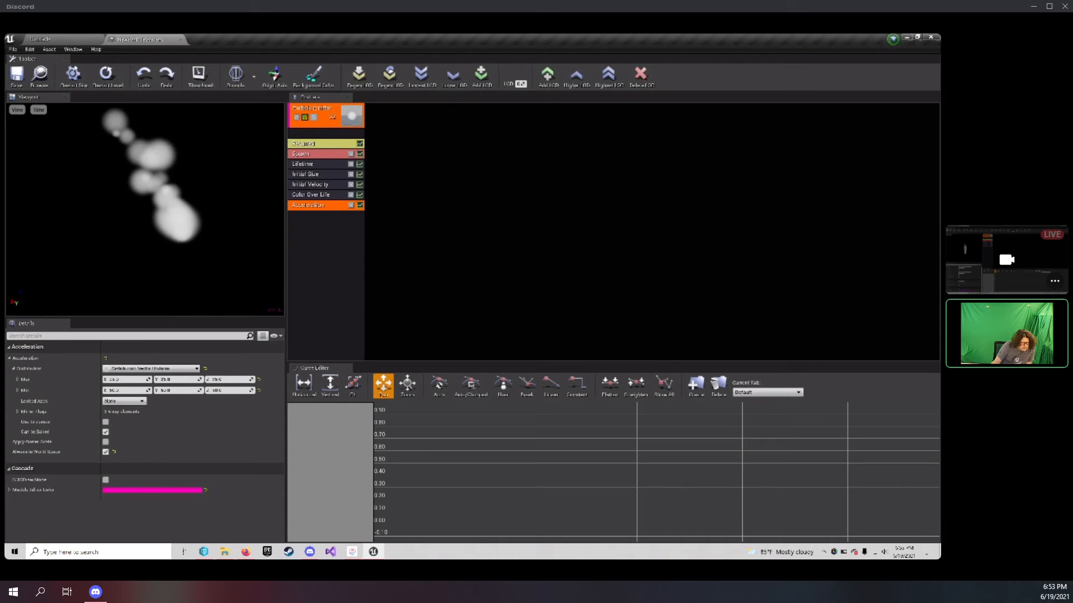
Set the Acceleration distribution's X range to a Max of 50 and a Min of -50.
click(131, 380)
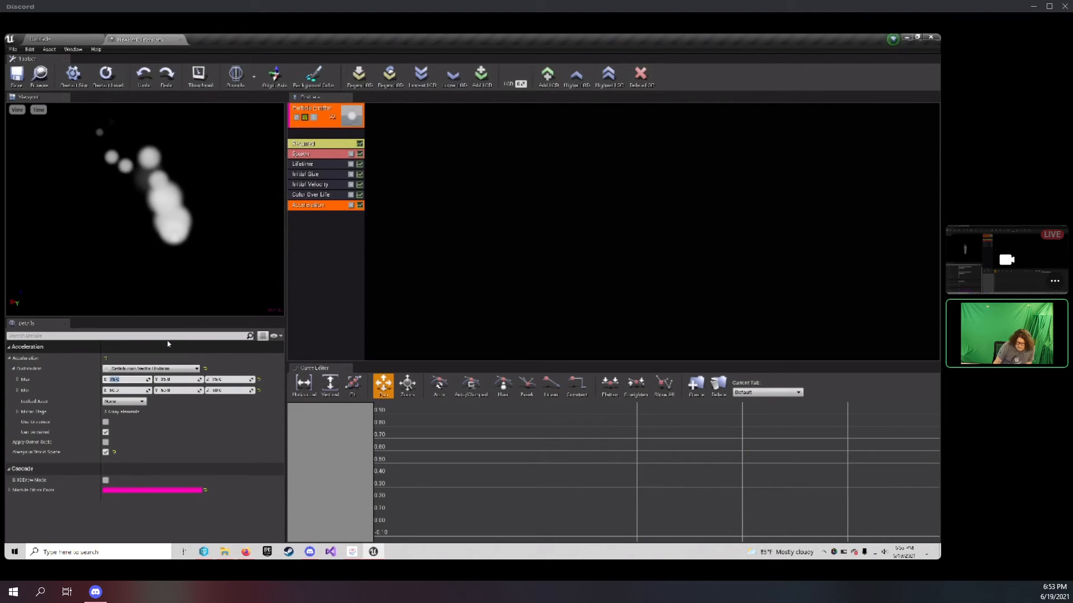
text(50)
key(Tab)
key(Tab)
key(Tab)
key(Tab)
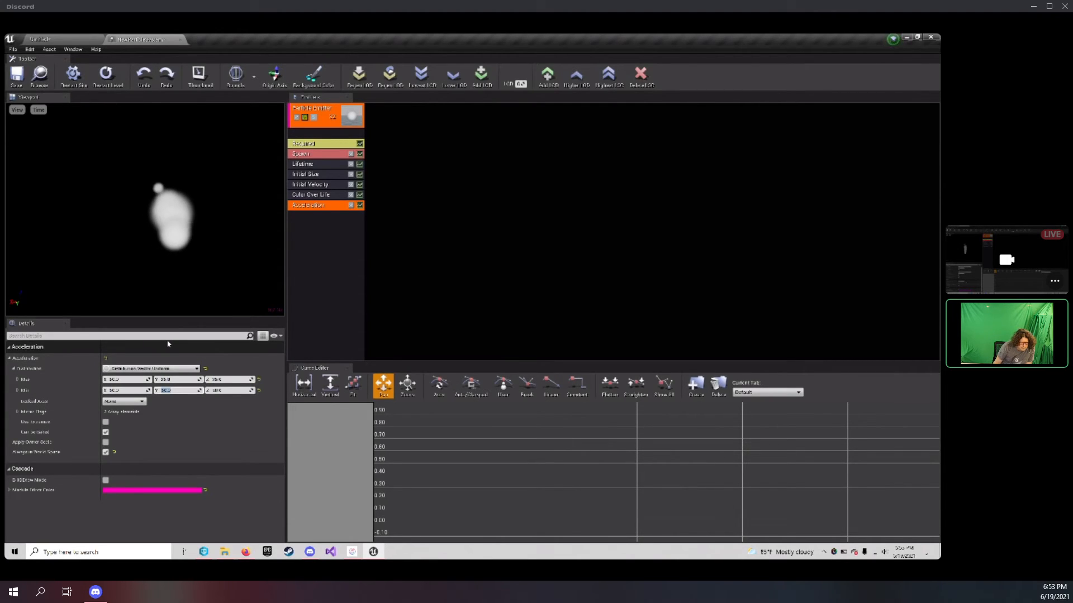
key(shift+Tab)
text(-5)
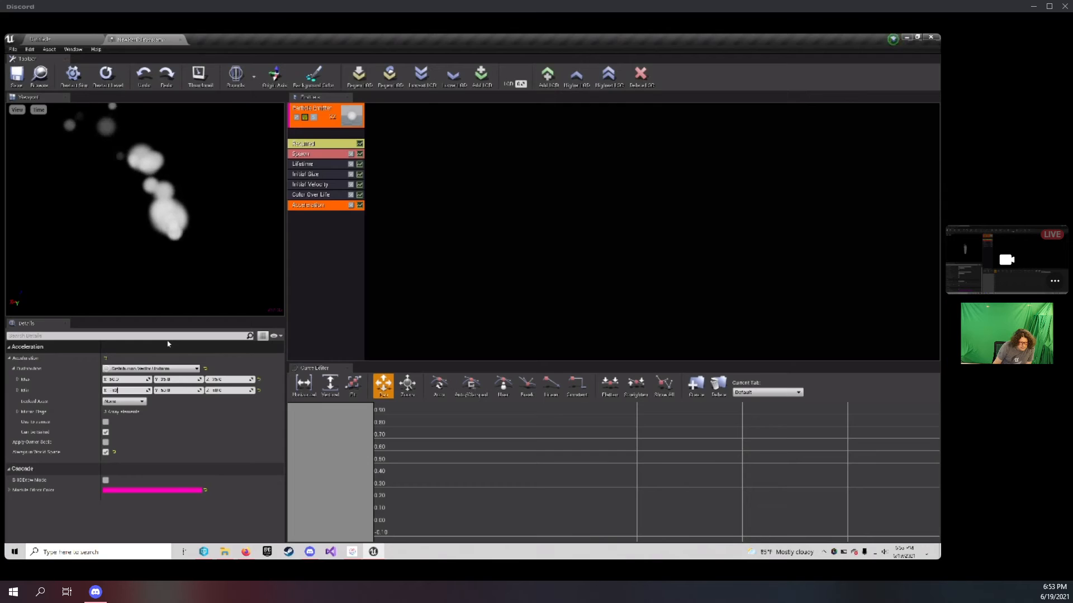
text(0)
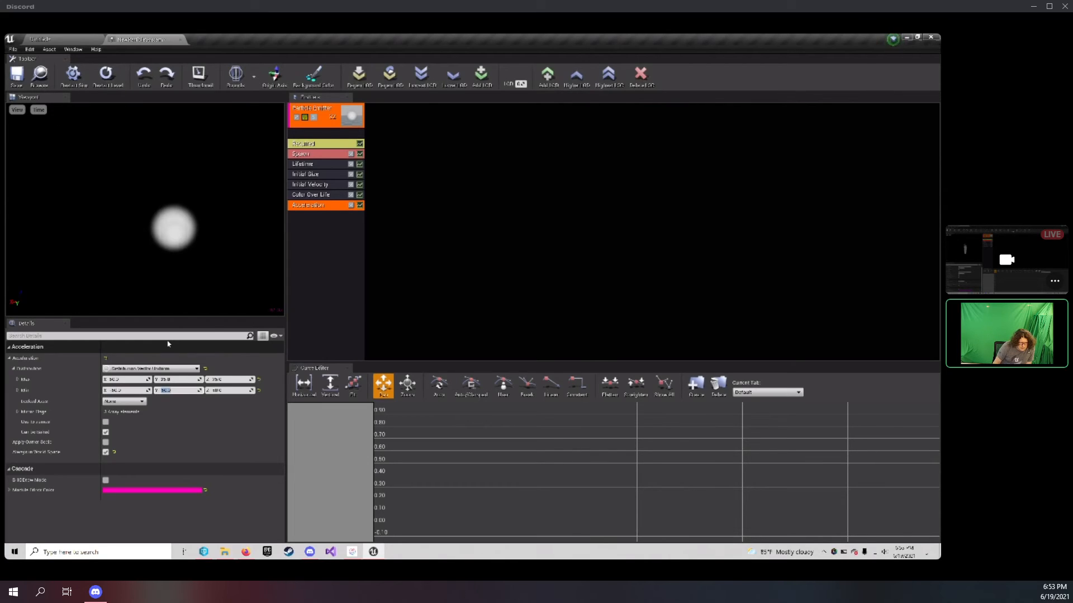
Set the Acceleration distribution's Y range to a Max of 50 and a Min of -50.
click(174, 380)
text(50)
key(Tab)
key(Tab)
key(Tab)
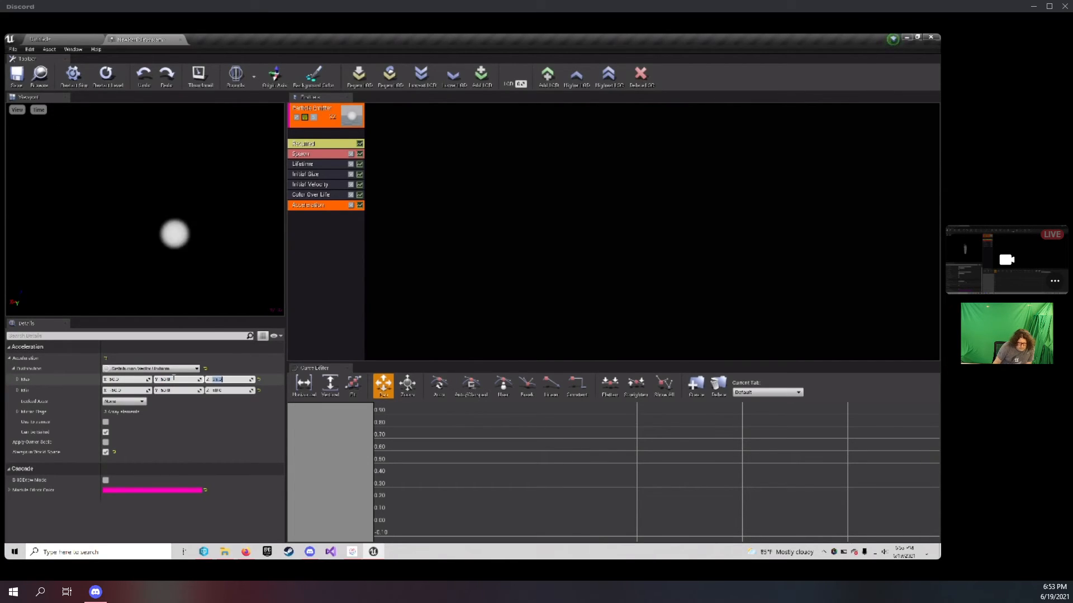
key(Return)
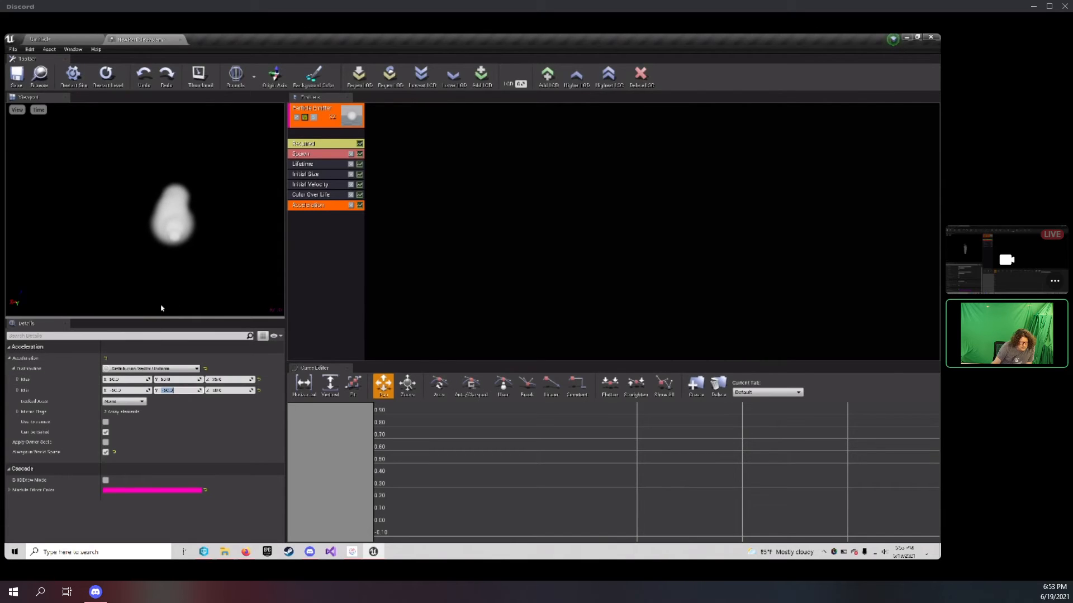
drag(162, 306, 173, 285)
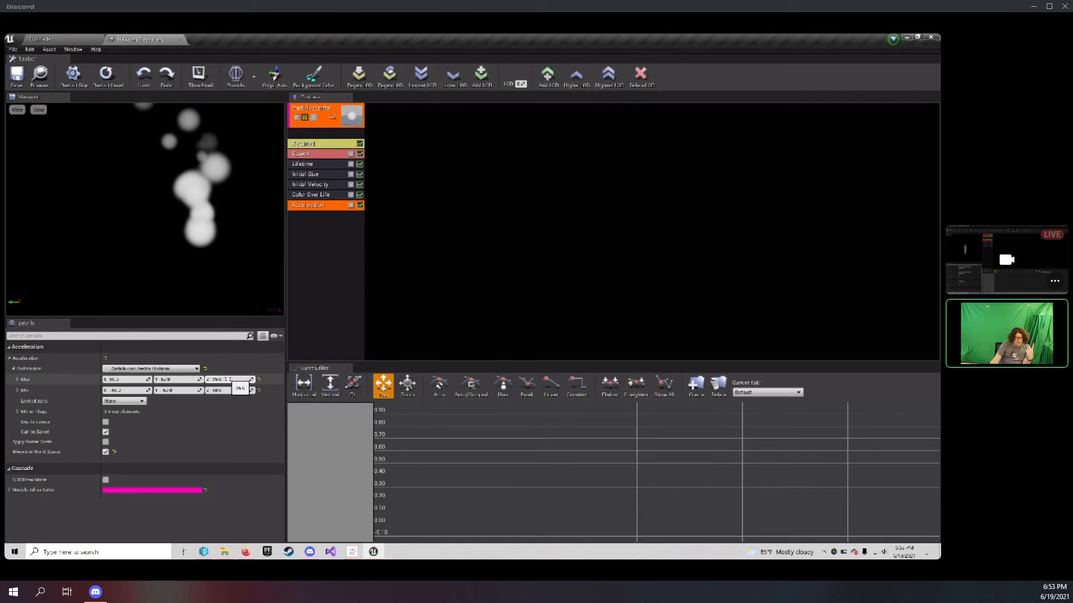
Set the Acceleration distribution's Z range to a Max of 500 and a Min of -500.
click(227, 379)
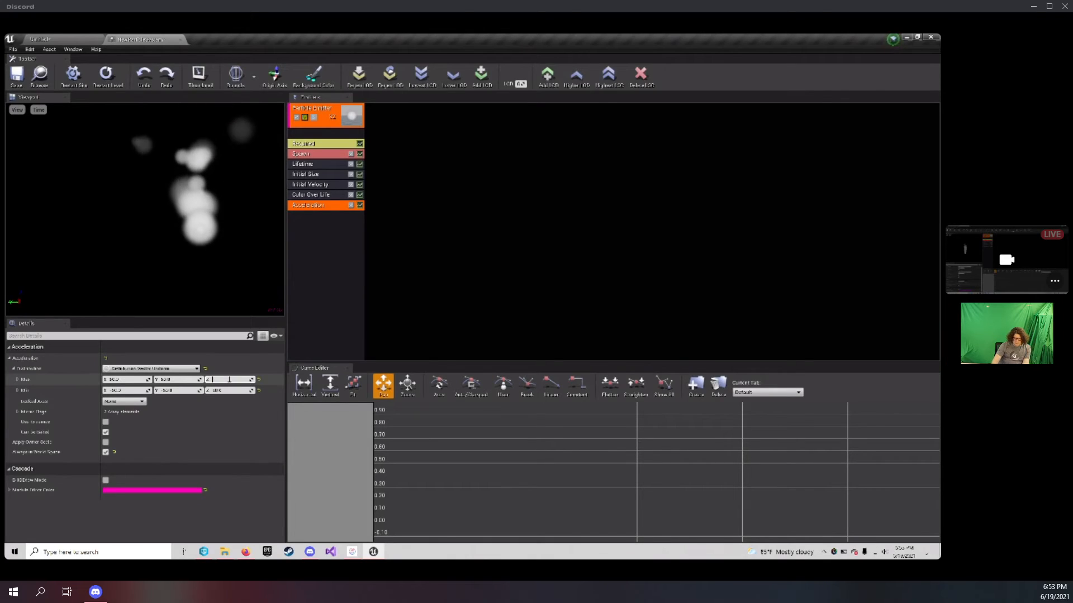
key(Tab)
key(Tab)
key(Tab)
text(5)
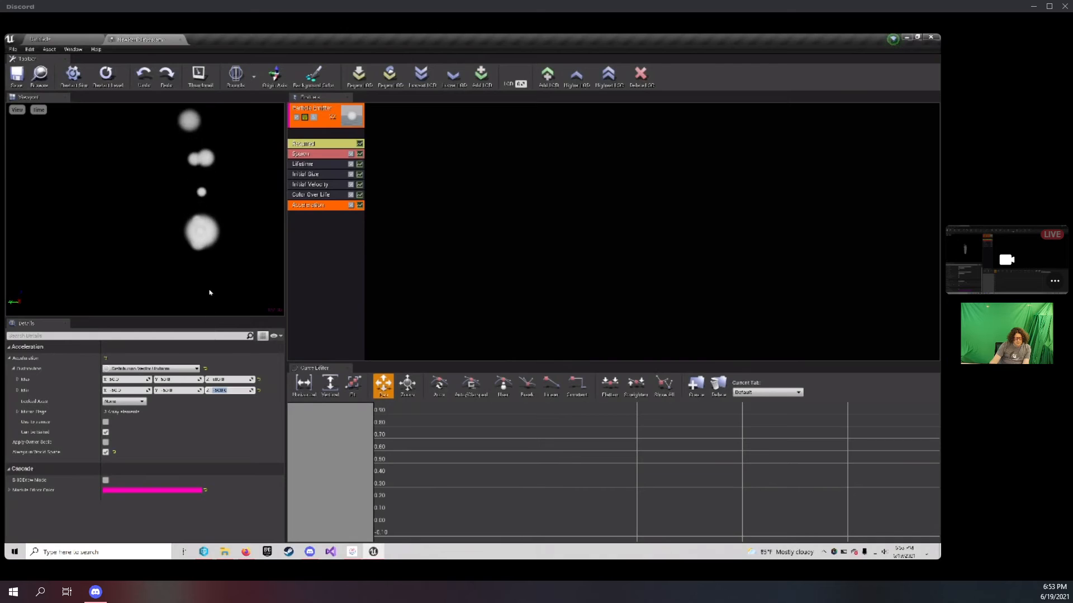
right_drag(208, 286, 194, 269)
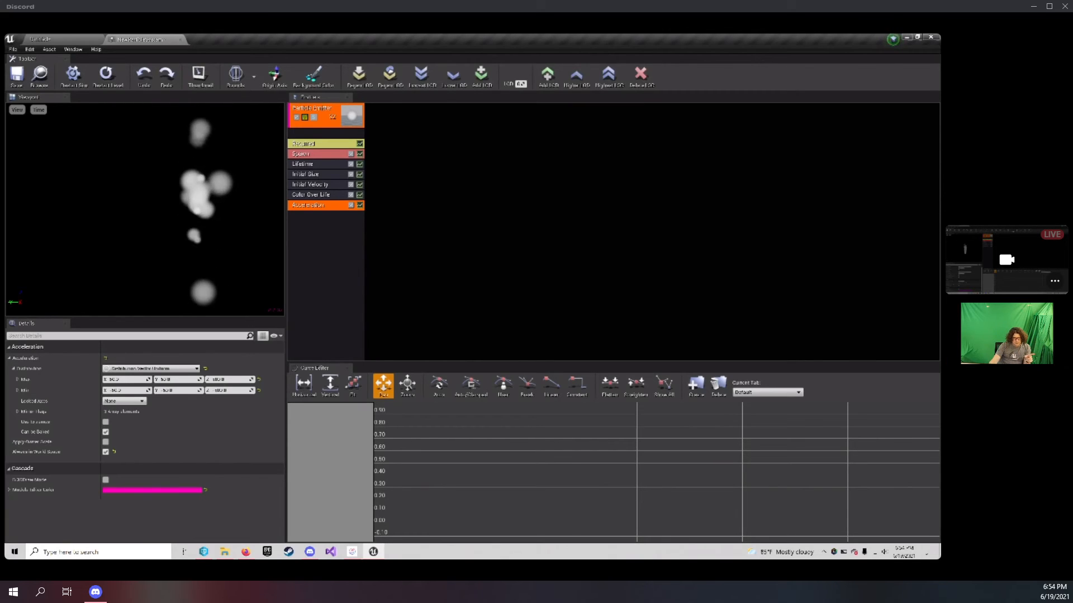
right_drag(221, 256, 245, 256)
right_click(313, 223)
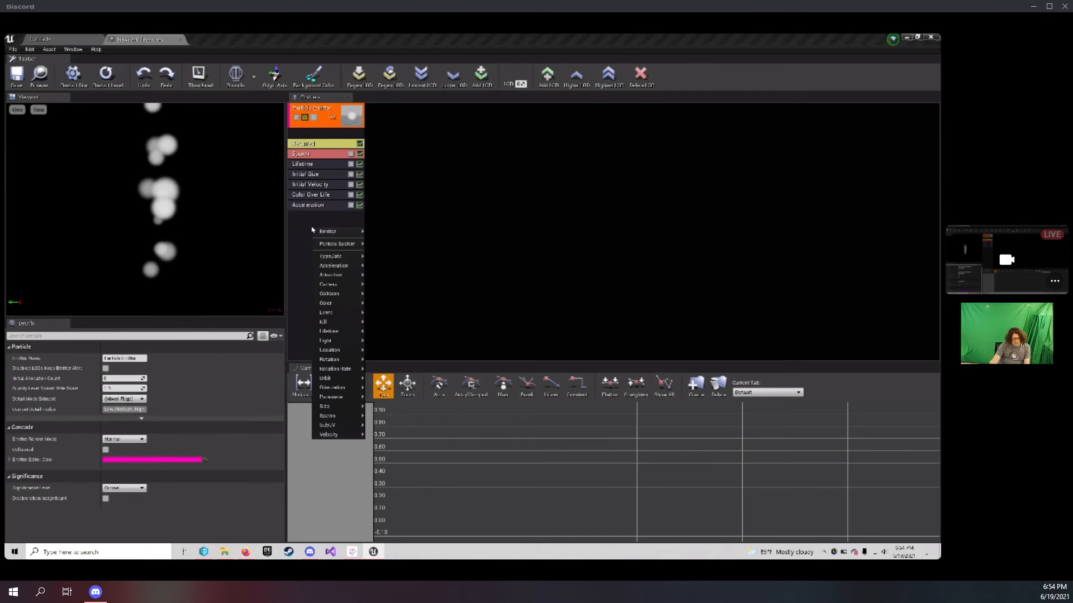
mouse_move(348, 408)
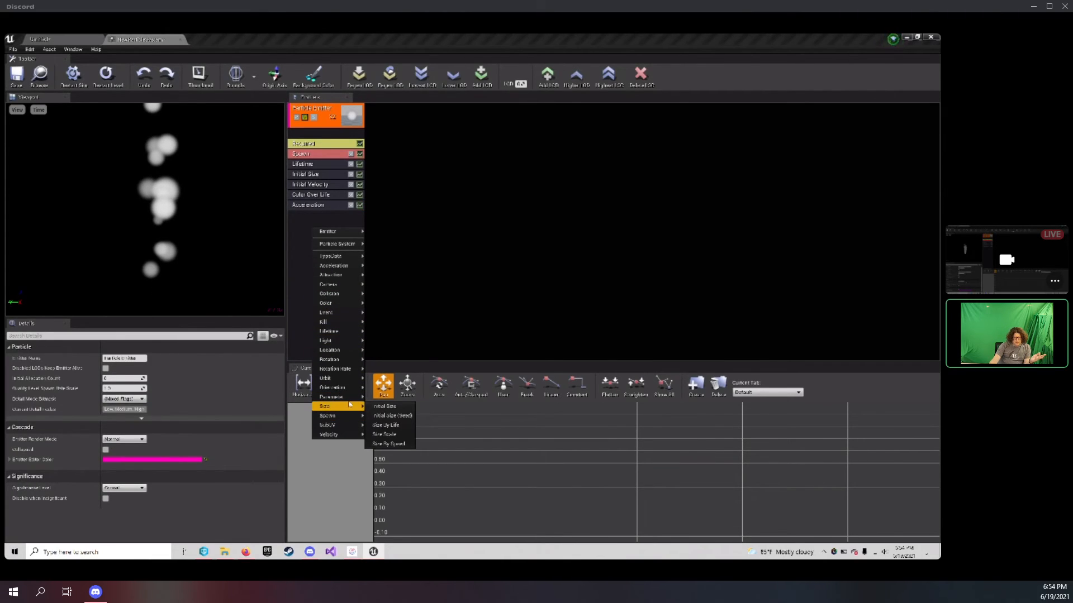
mouse_move(350, 308)
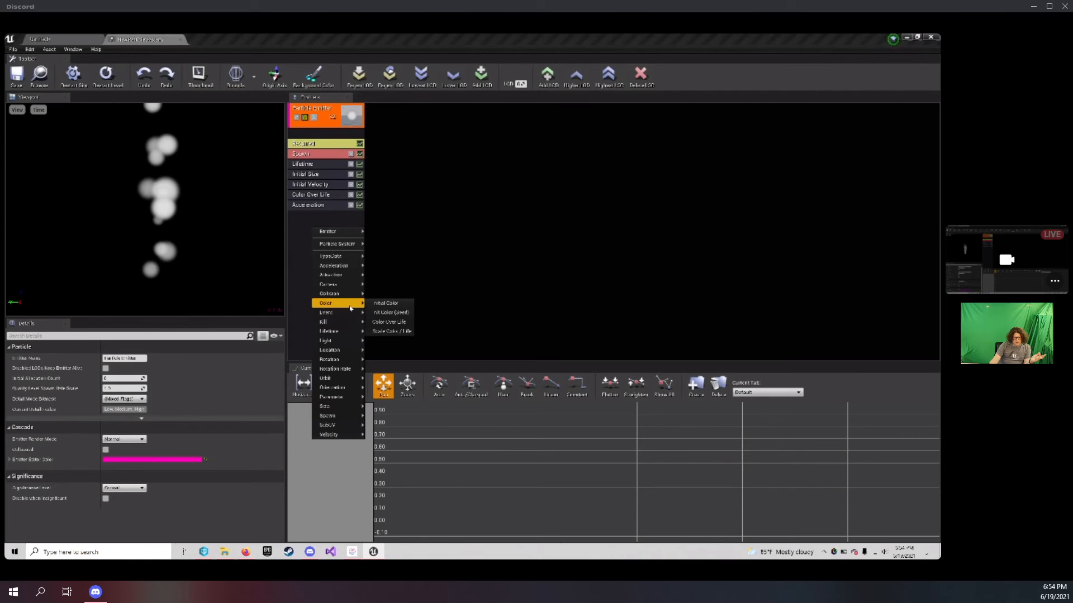
mouse_move(352, 244)
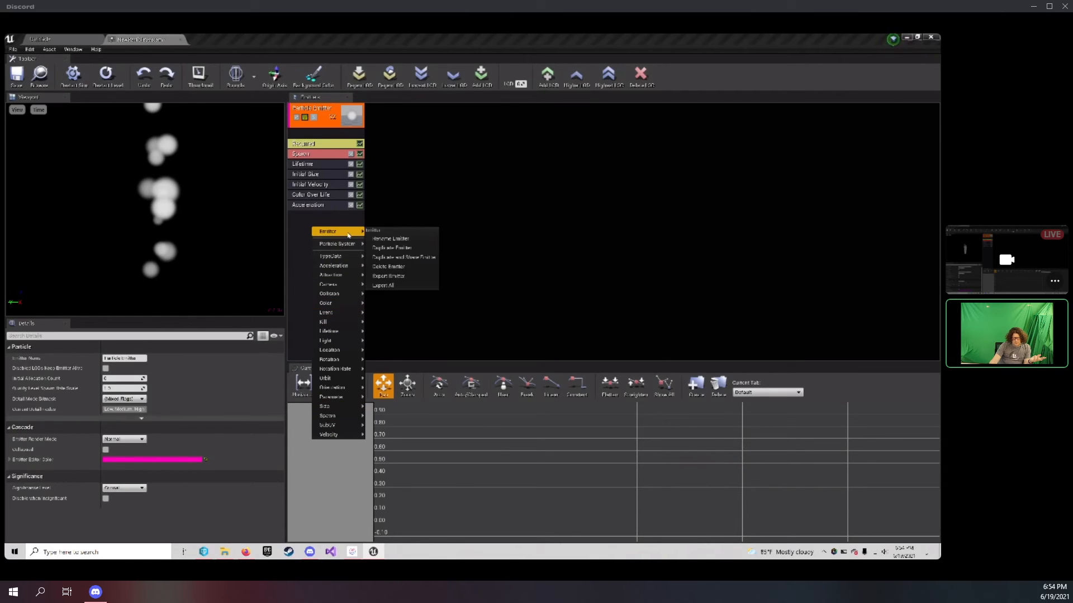
click(382, 216)
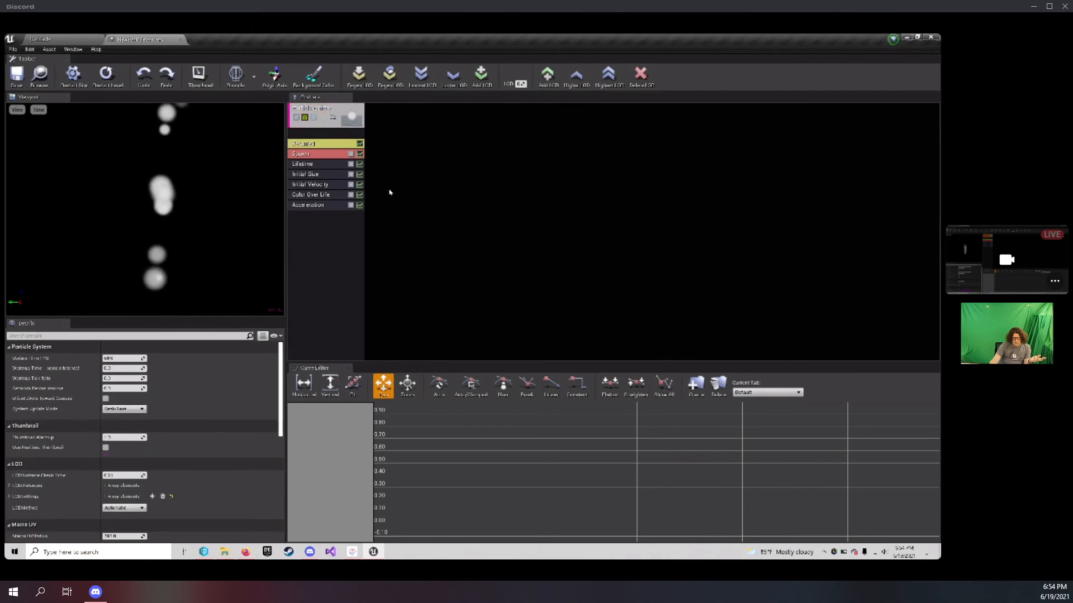
Add a second particle emitter to the system and give it GPU Sprites type data.
right_click(402, 142)
click(420, 146)
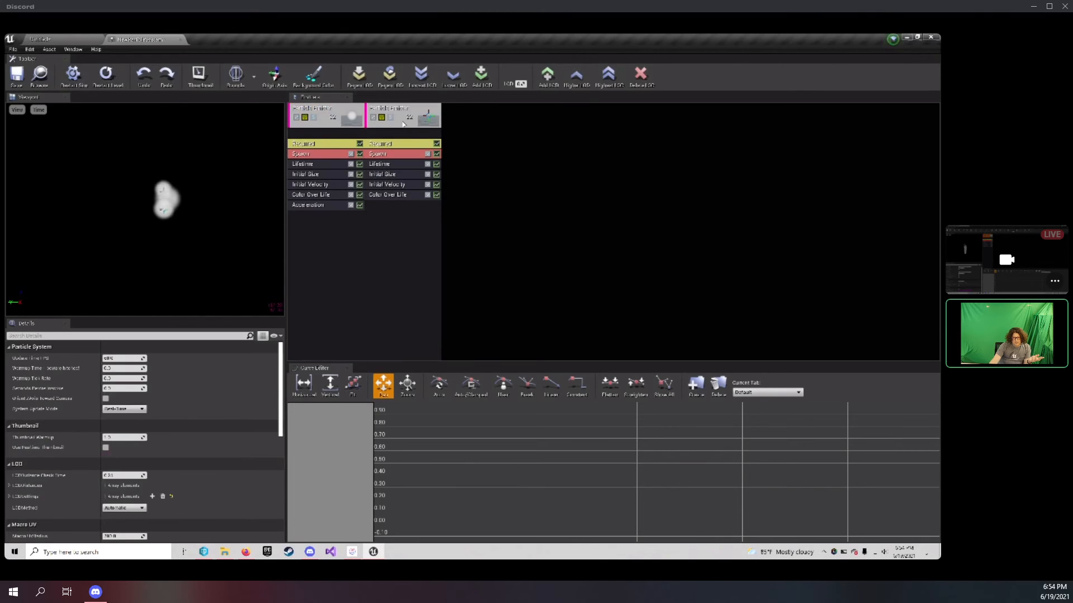
right_click(403, 128)
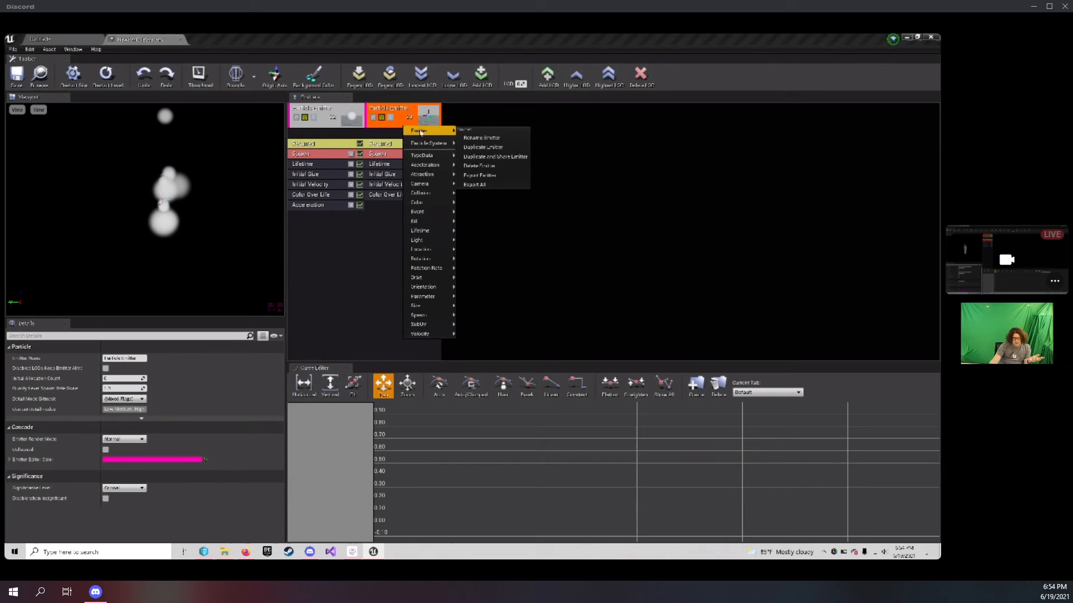
mouse_move(427, 155)
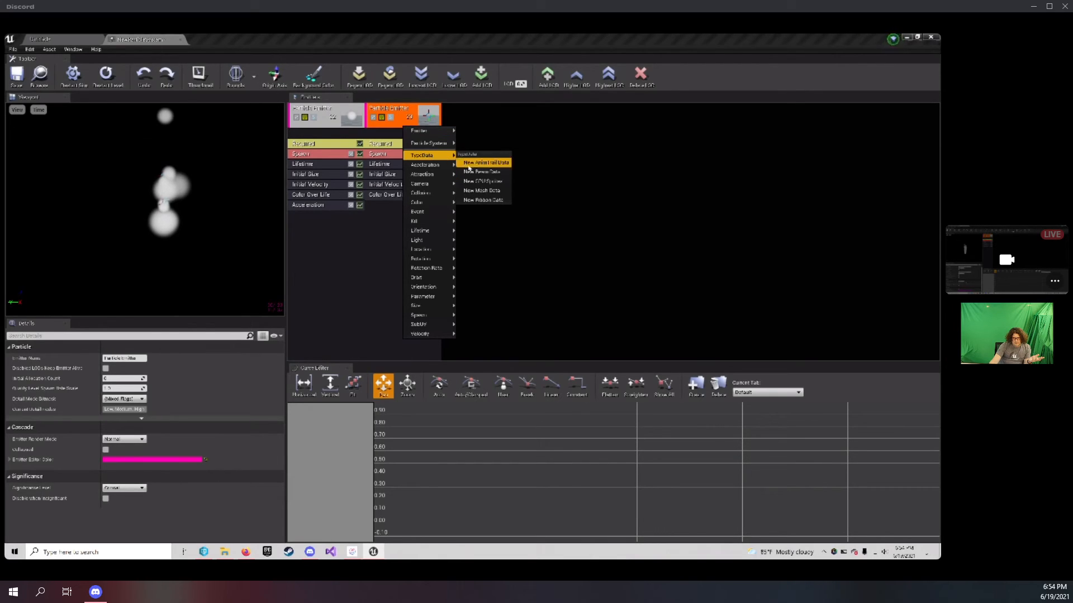
click(479, 181)
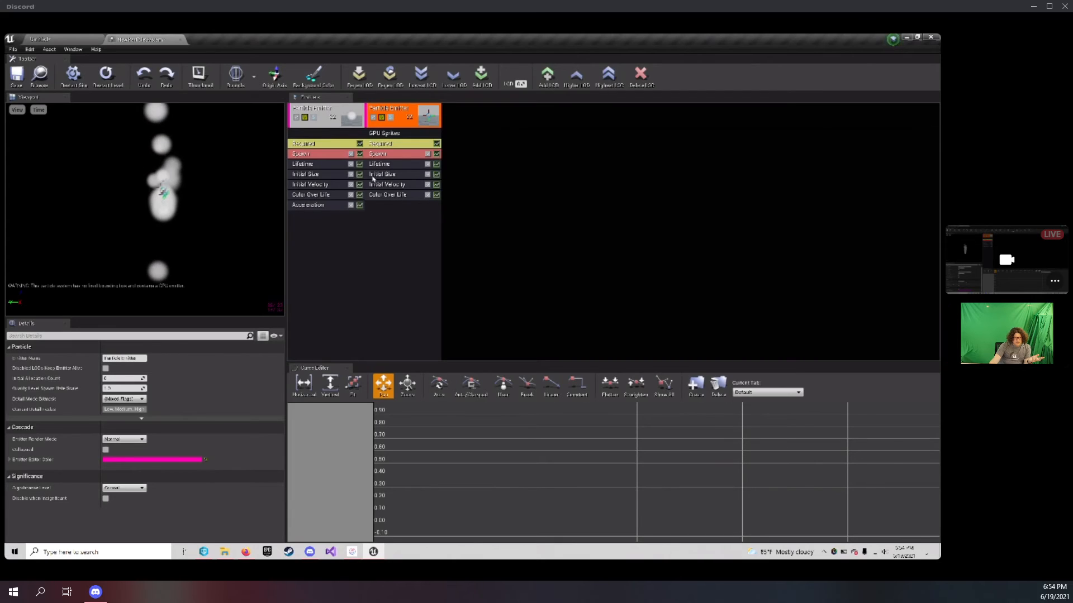
click(398, 134)
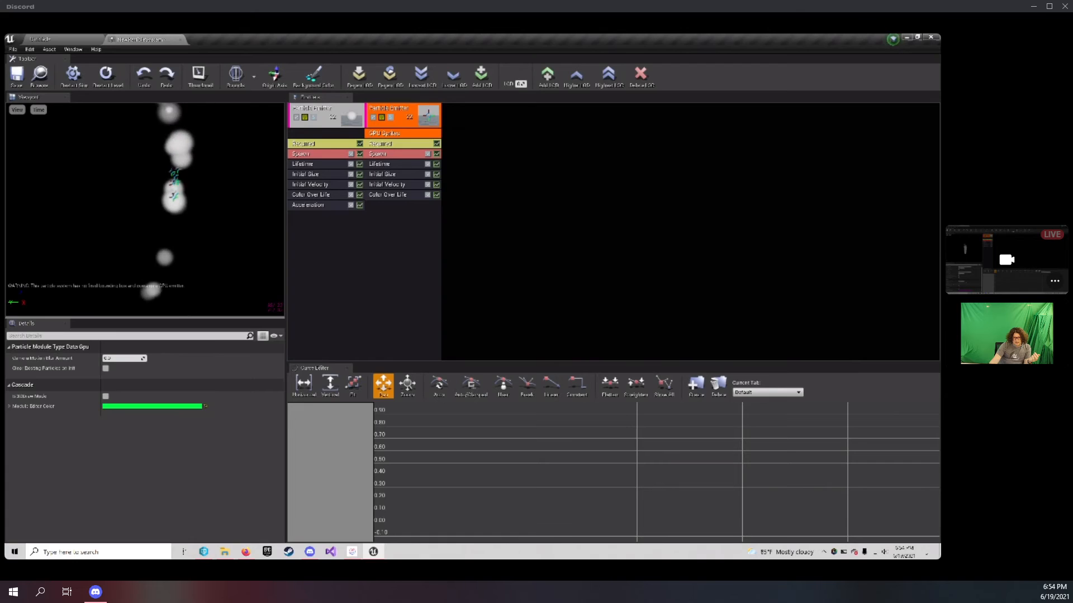
click(397, 231)
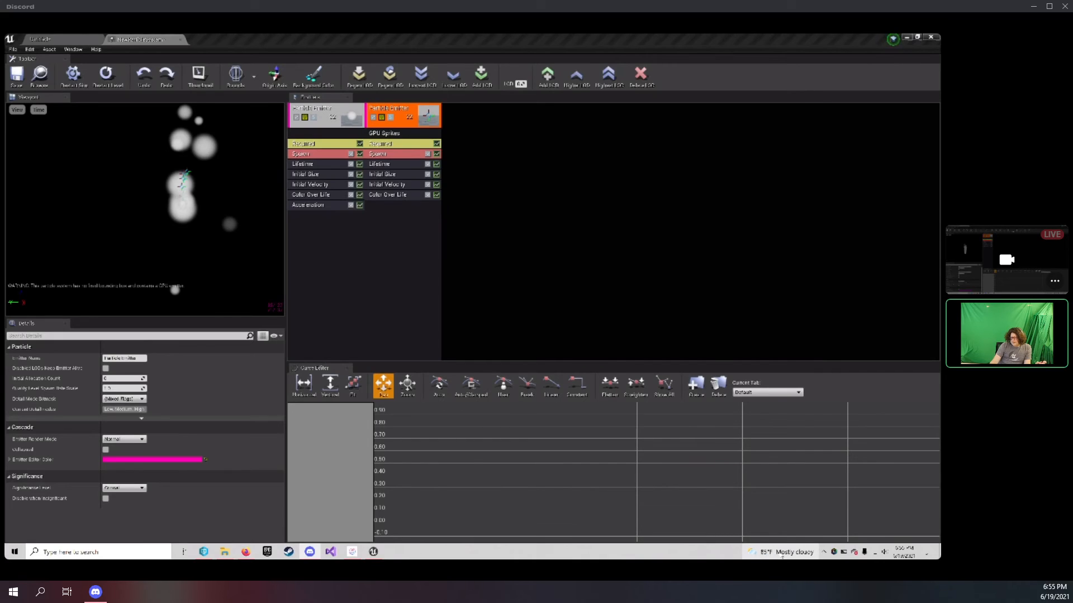
Close the particle editor and examine the placed particle system in the level viewport.
mouse_move(770, 557)
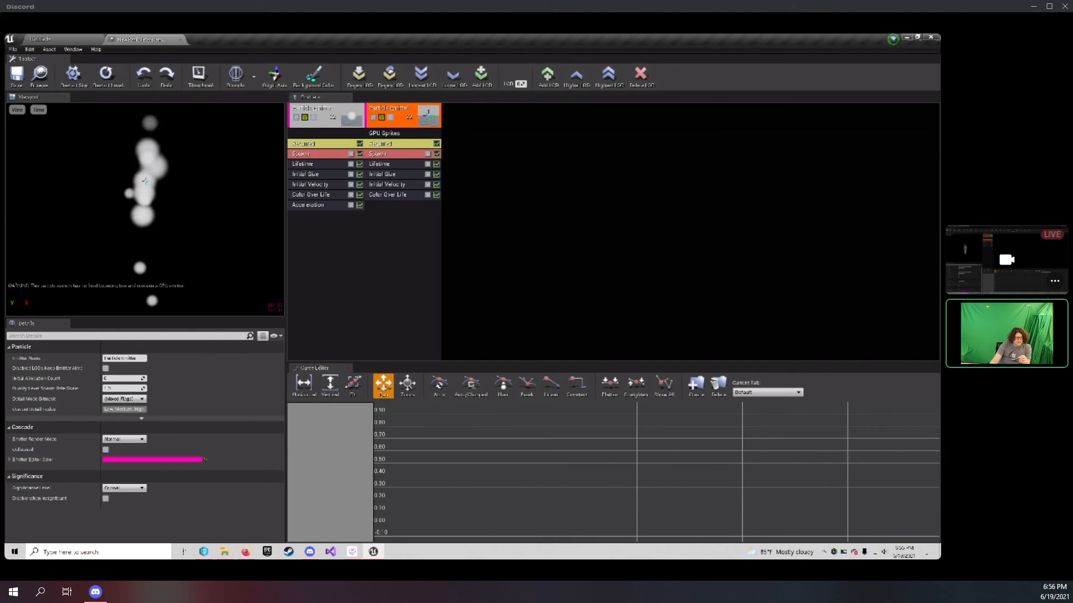
click(180, 39)
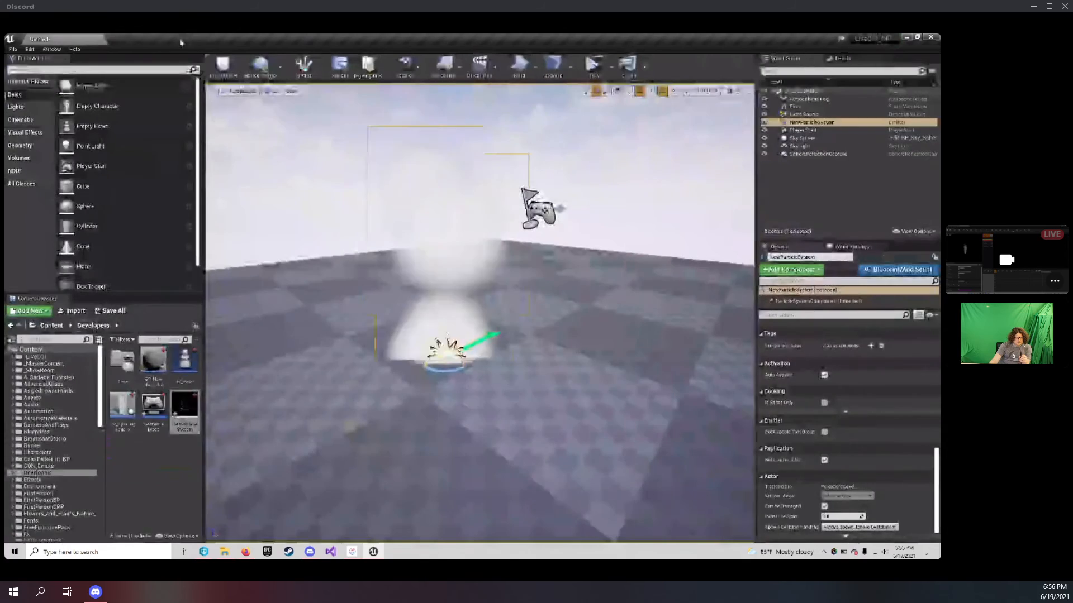
right_drag(327, 264, 290, 238)
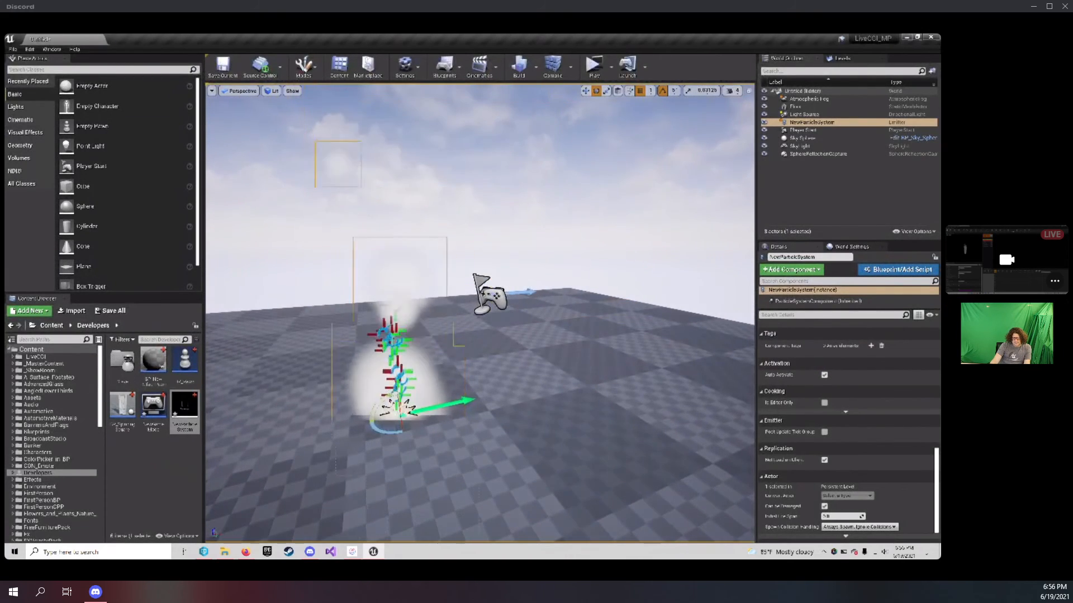
click(444, 363)
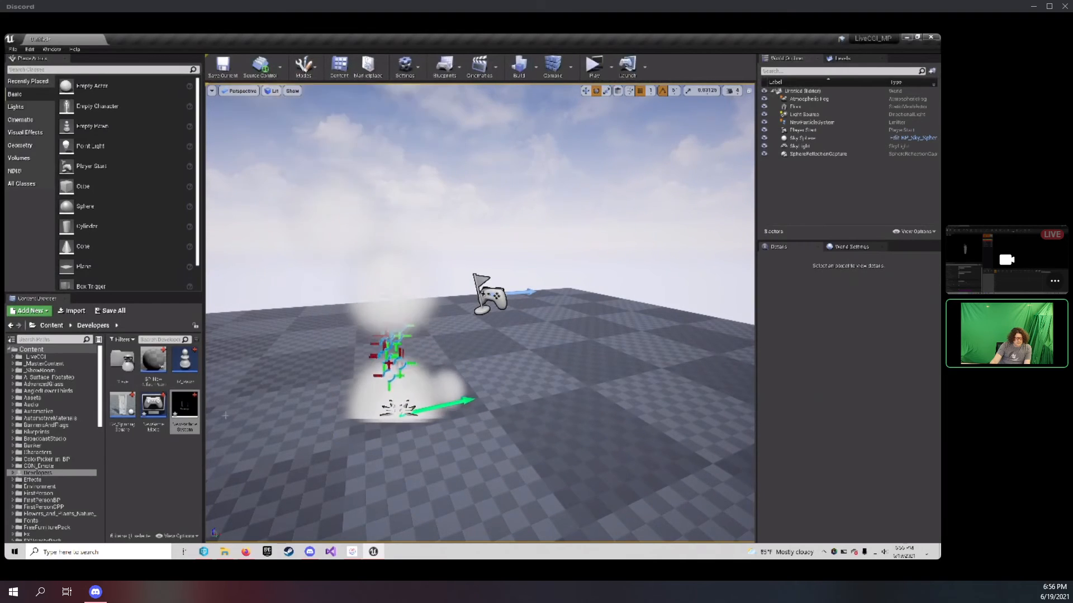
Reopen the particle system asset for editing and select the GPU Sprites emitter.
double_click(187, 413)
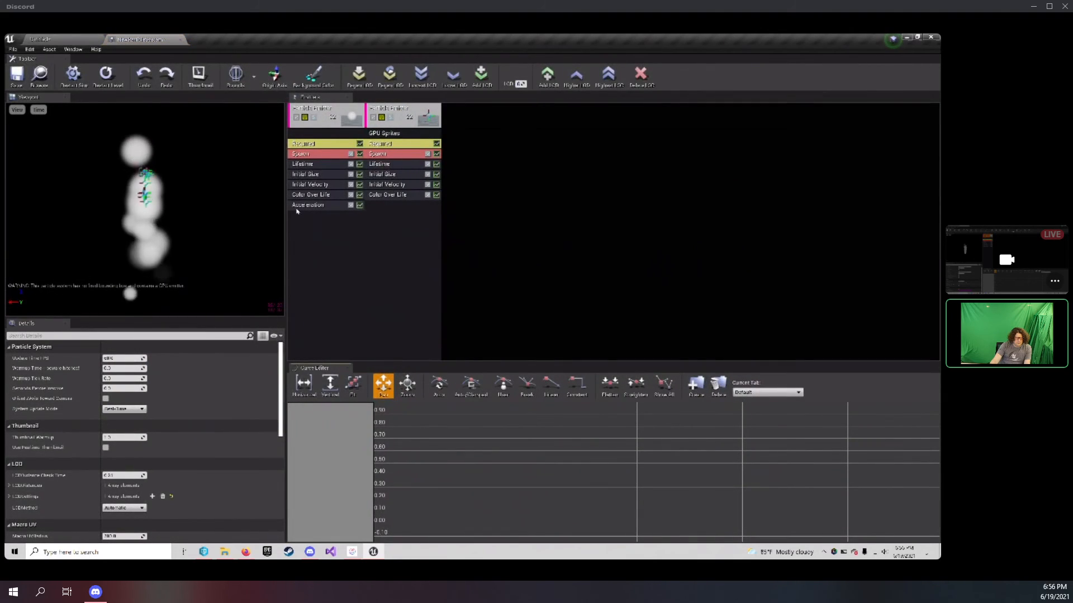
click(408, 125)
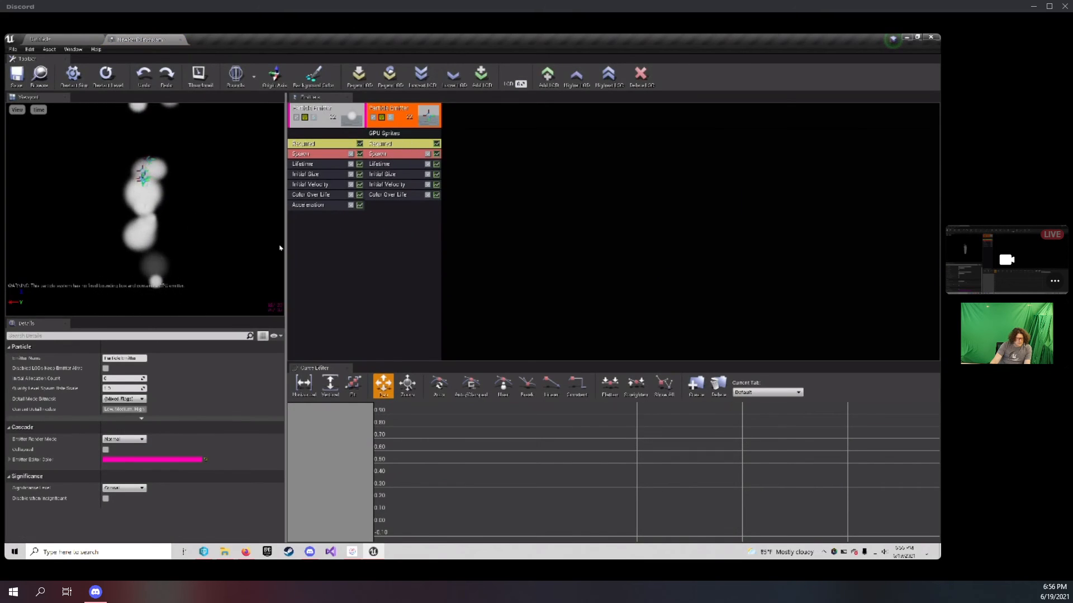